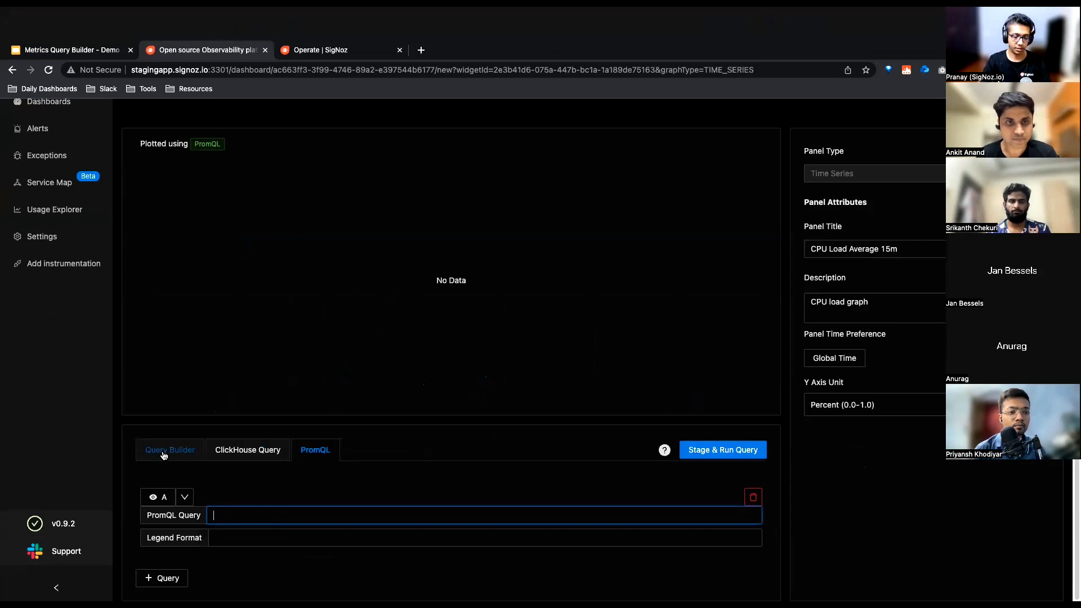
Enter the PromQL query system_cpu_load_average_15m for query A and run it to plot the panel graph
{"action": "type", "text": "system_cpu_"}
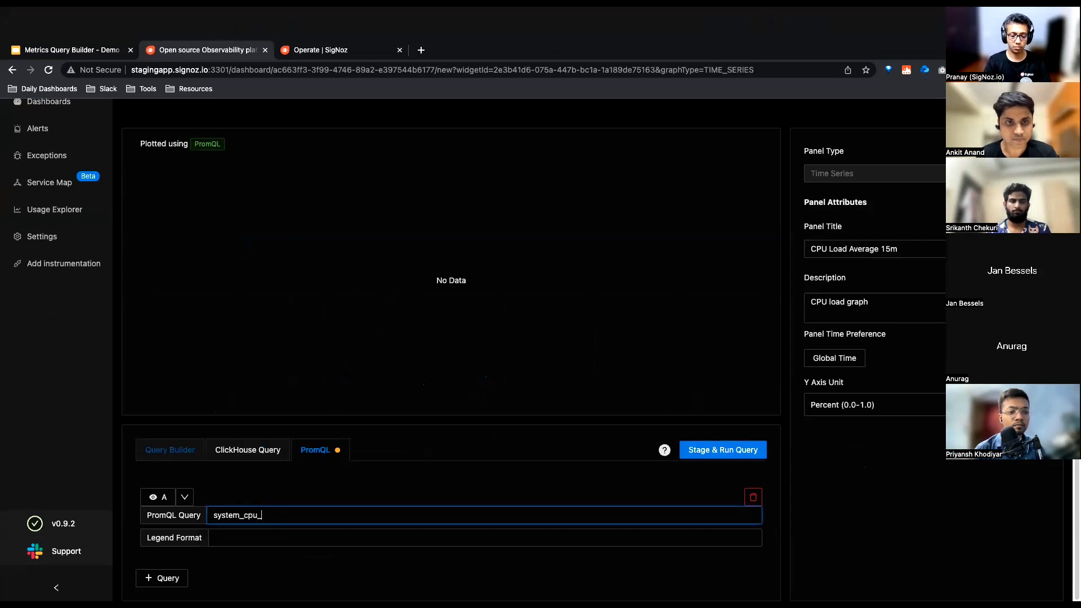
{"action": "type", "text": "load_av"}
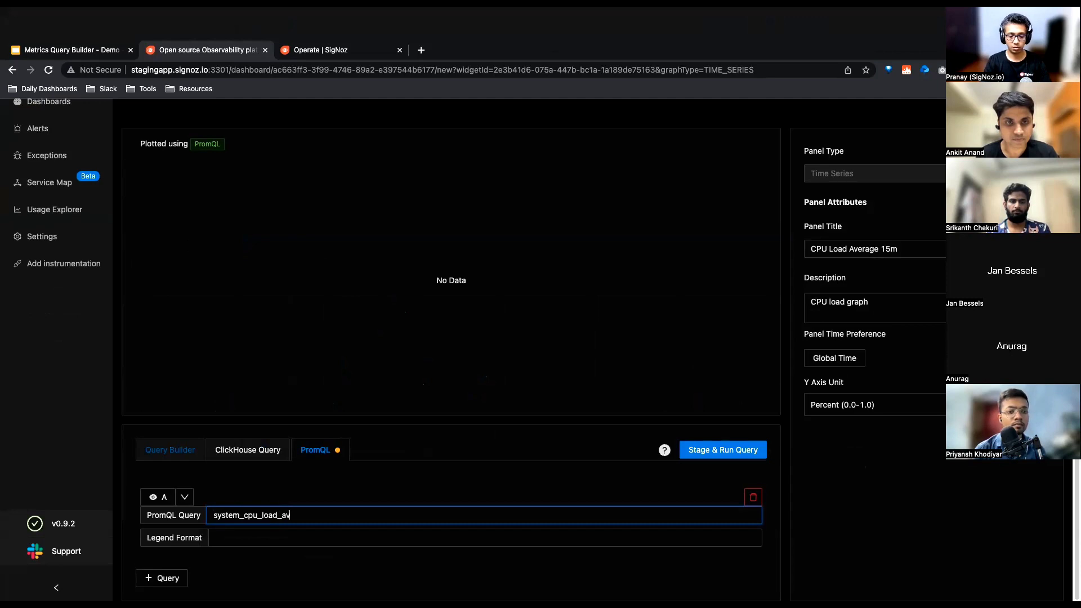
{"action": "type", "text": "erage_15m"}
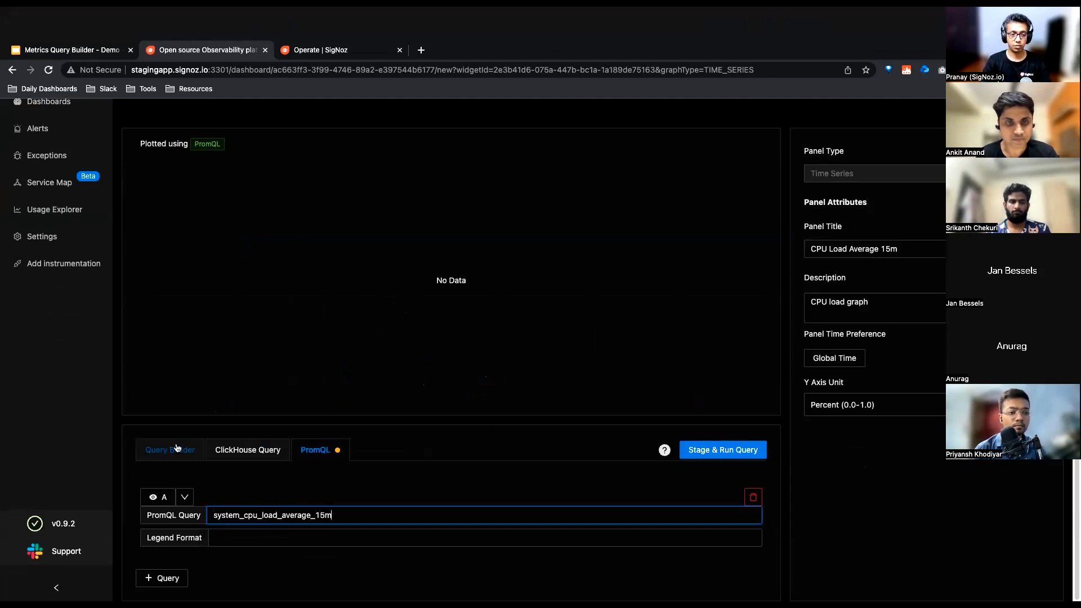
{"action": "left_click", "coordinate": [244, 486]}
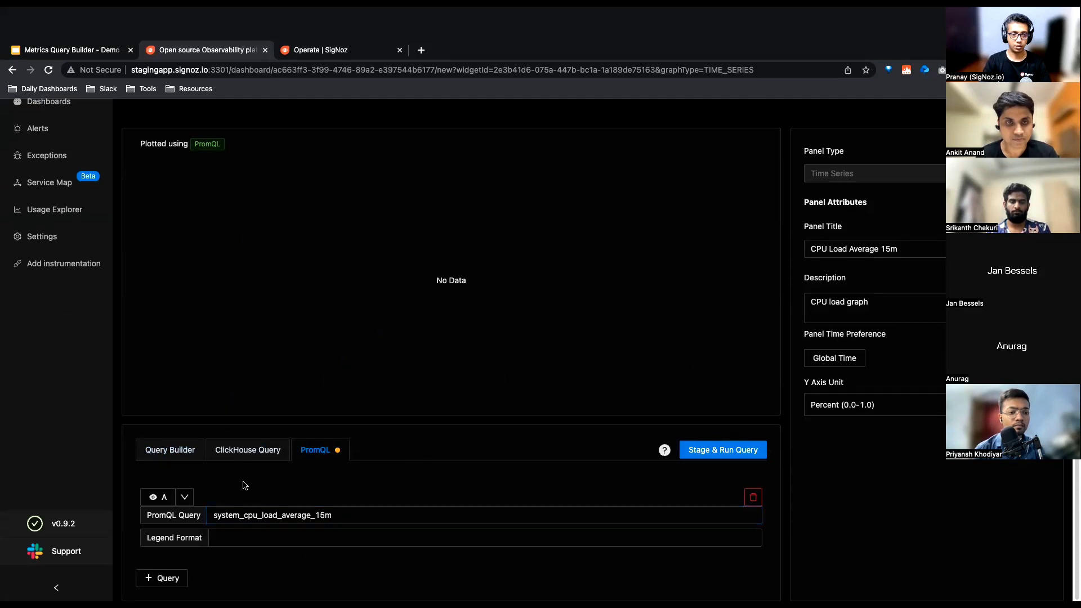
{"action": "left_click", "coordinate": [711, 454]}
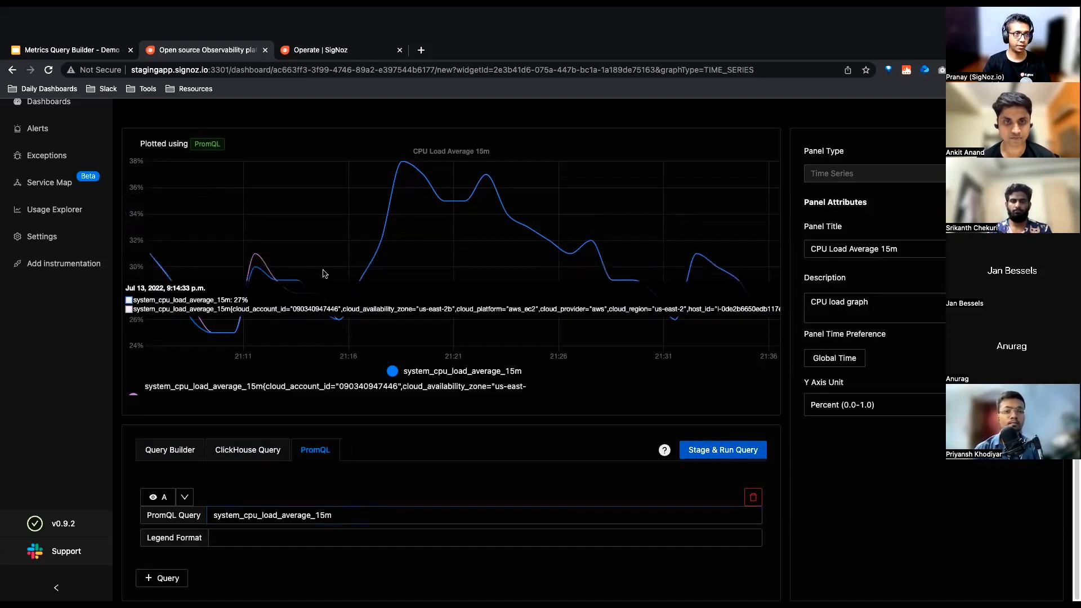
Switch to the Metrics Query Builder - Demo presentation in Google Slides and view the Agenda and title slides
{"action": "left_click", "coordinate": [68, 50]}
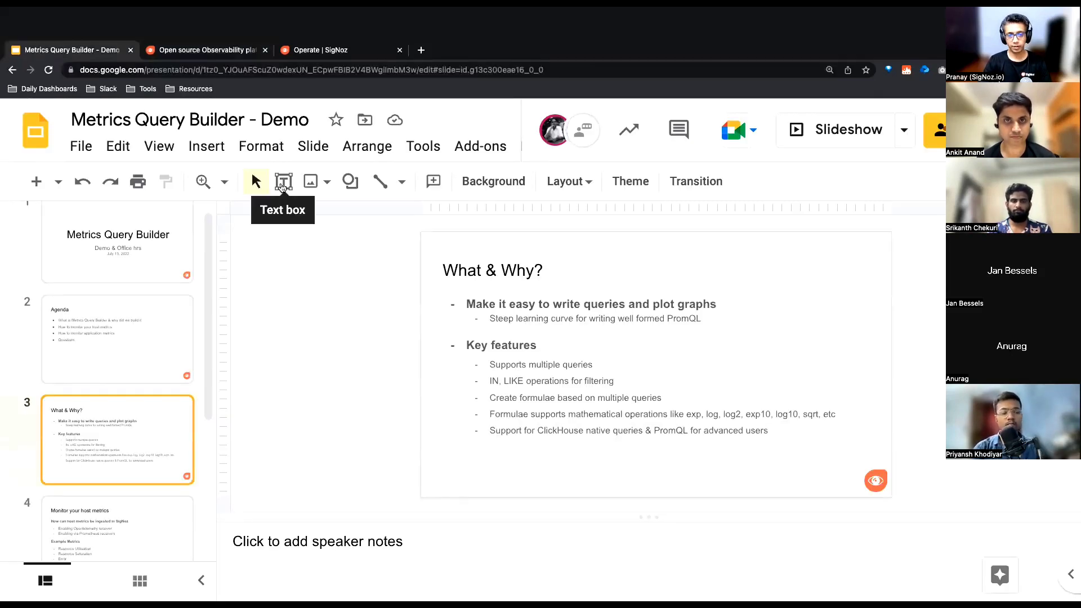
{"action": "left_click", "coordinate": [159, 335]}
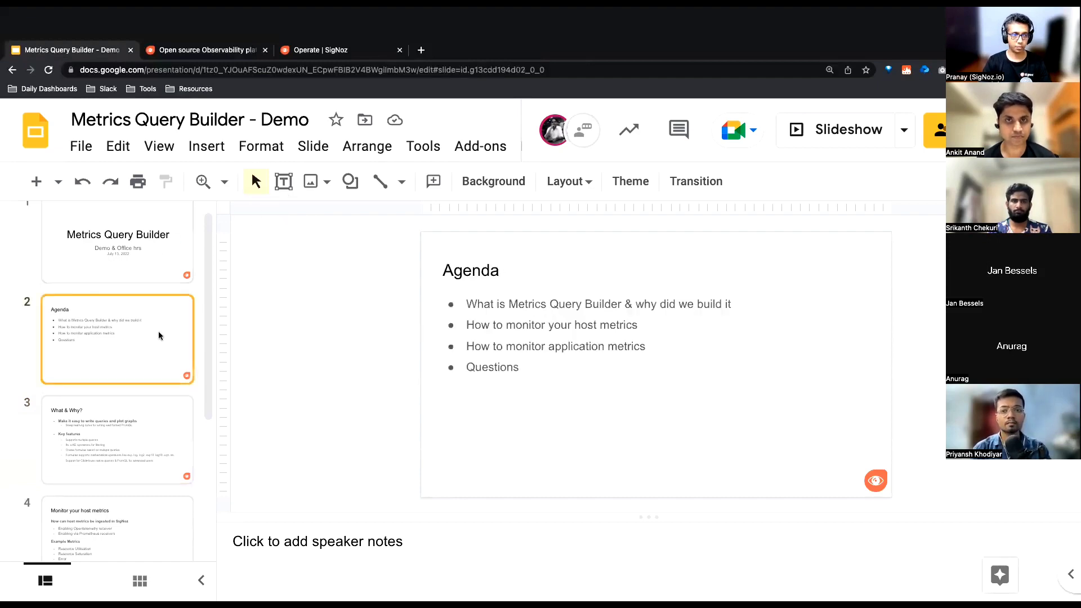
{"action": "left_click", "coordinate": [168, 257]}
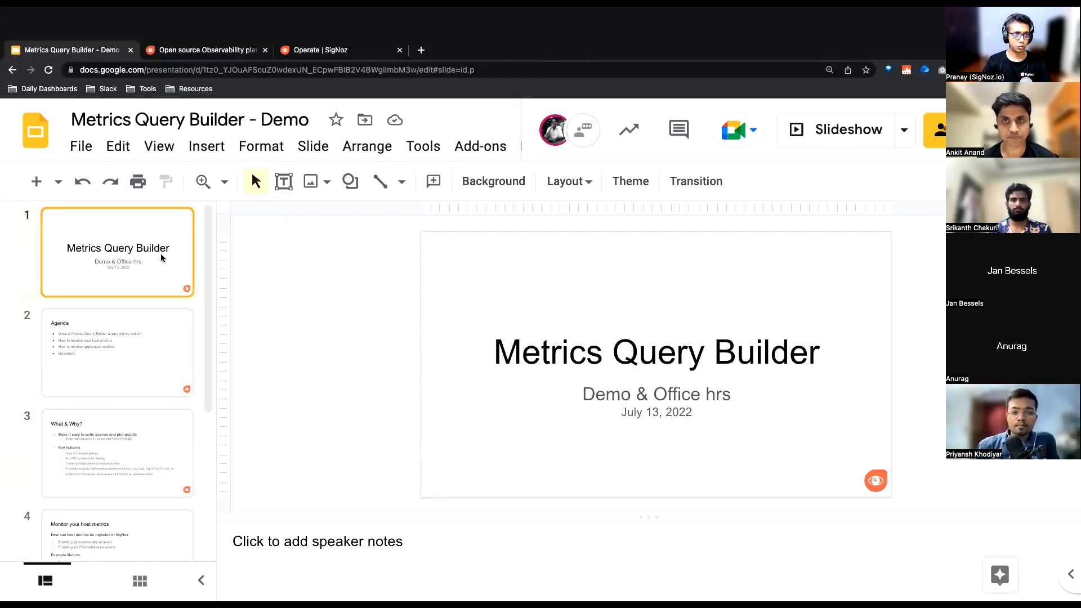
{"action": "left_click", "coordinate": [339, 51]}
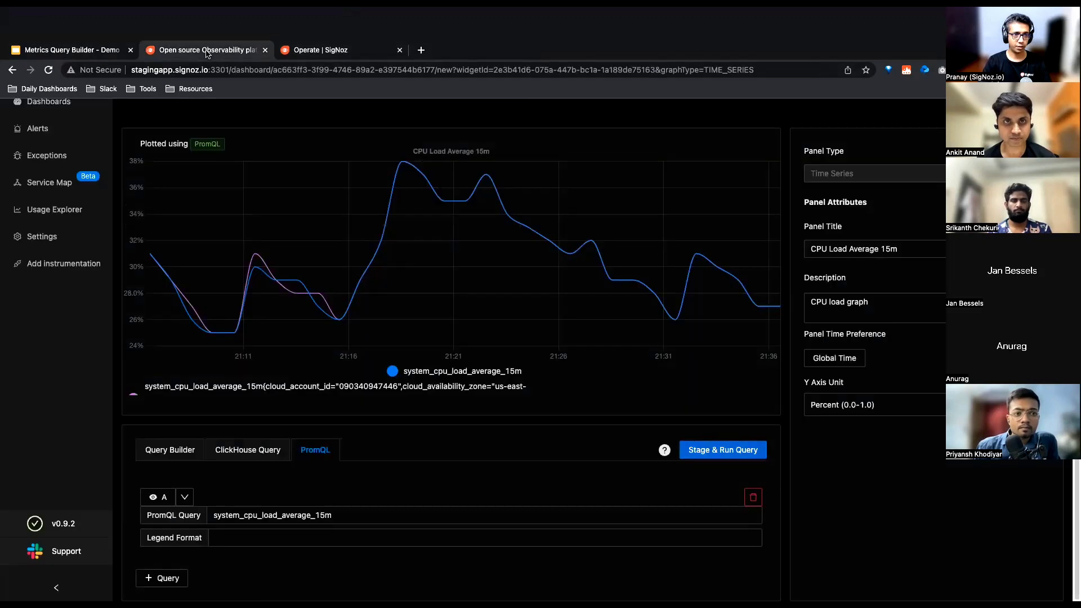
Switch back to the SigNoz staging app and create a new blank dashboard from the dashboard list
{"action": "left_click", "coordinate": [204, 50]}
{"action": "scroll", "coordinate": [84, 163], "scroll_direction": "up", "scroll_amount": 3}
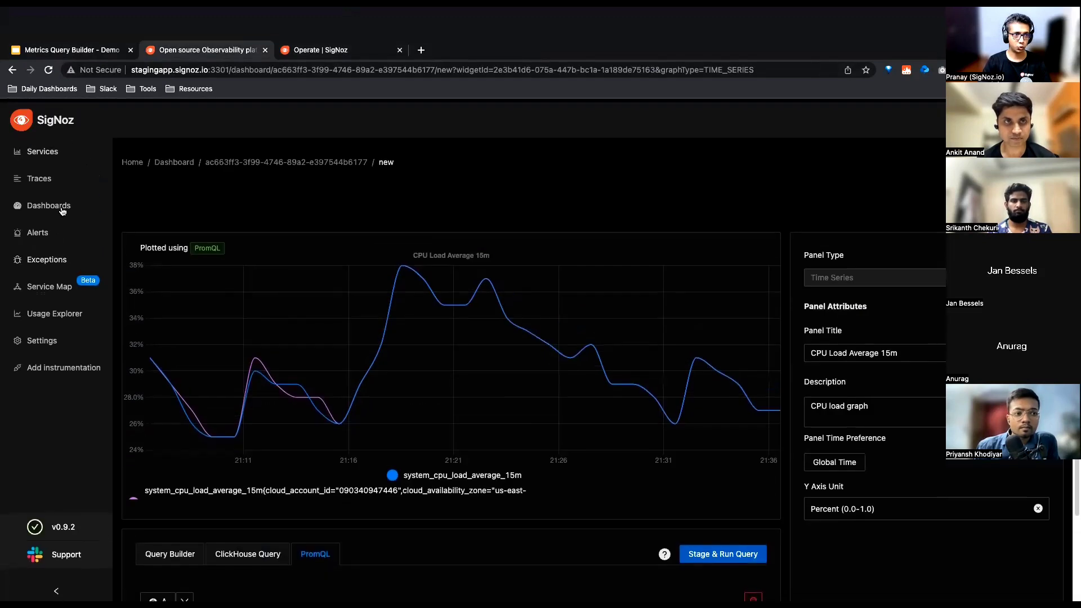
{"action": "left_click", "coordinate": [50, 175]}
{"action": "left_click", "coordinate": [54, 202]}
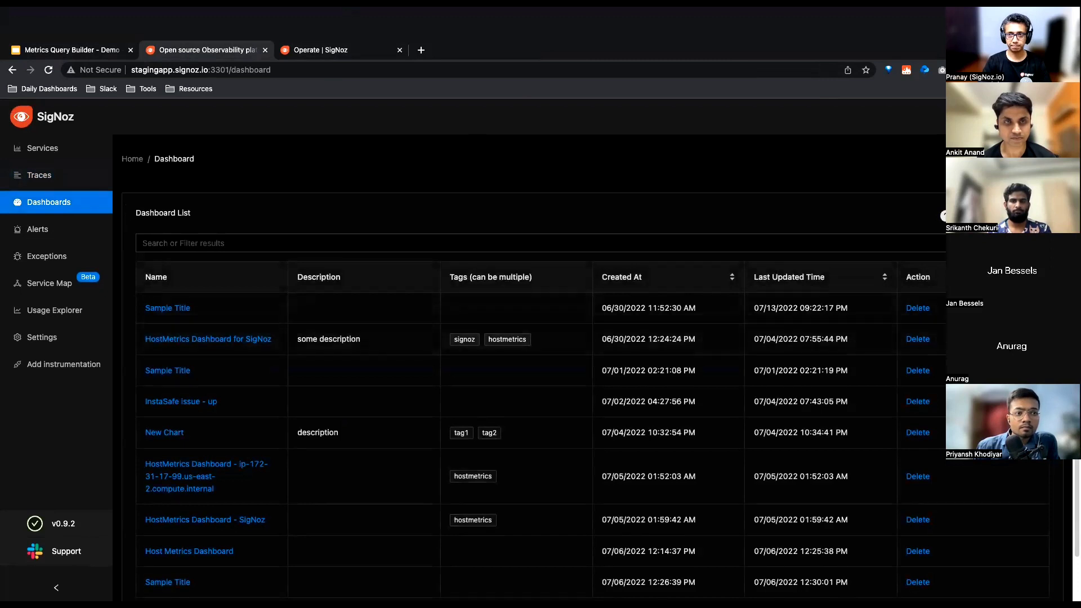
{"action": "left_click", "coordinate": [1006, 235]}
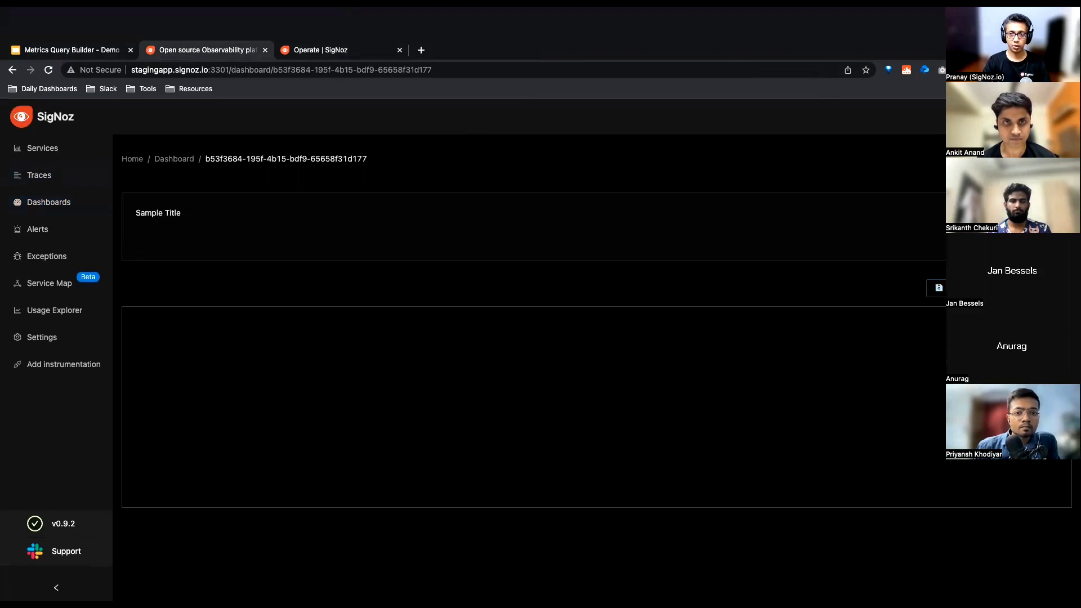
Rename the new dashboard as Metrics Query Builder Demo and add the tag Demo
{"action": "left_click", "coordinate": [1033, 238]}
{"action": "triple_click", "coordinate": [334, 211]}
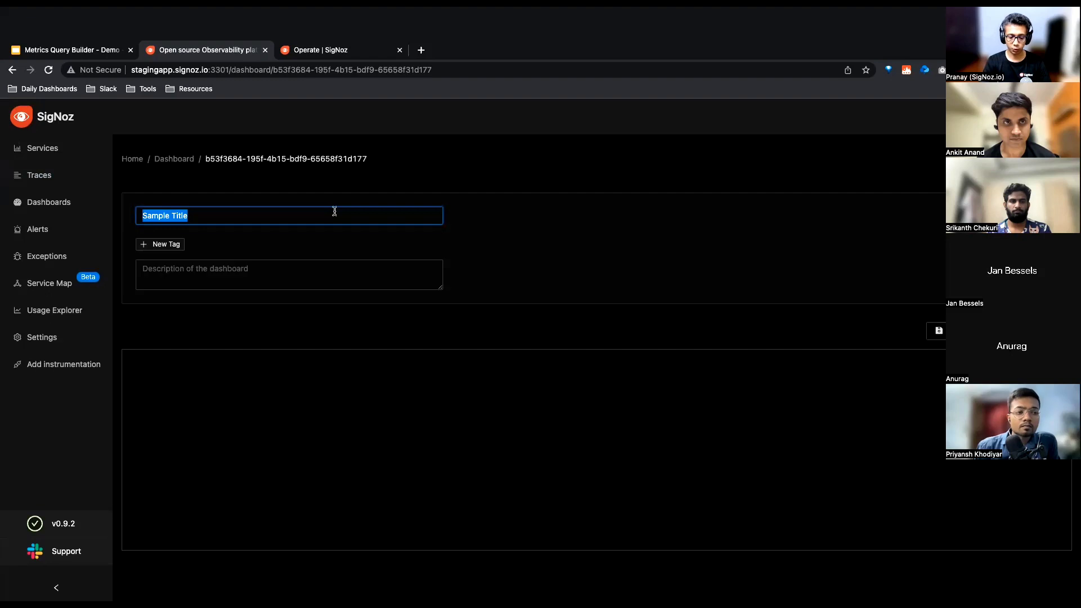
{"action": "type", "text": "Metrics "}
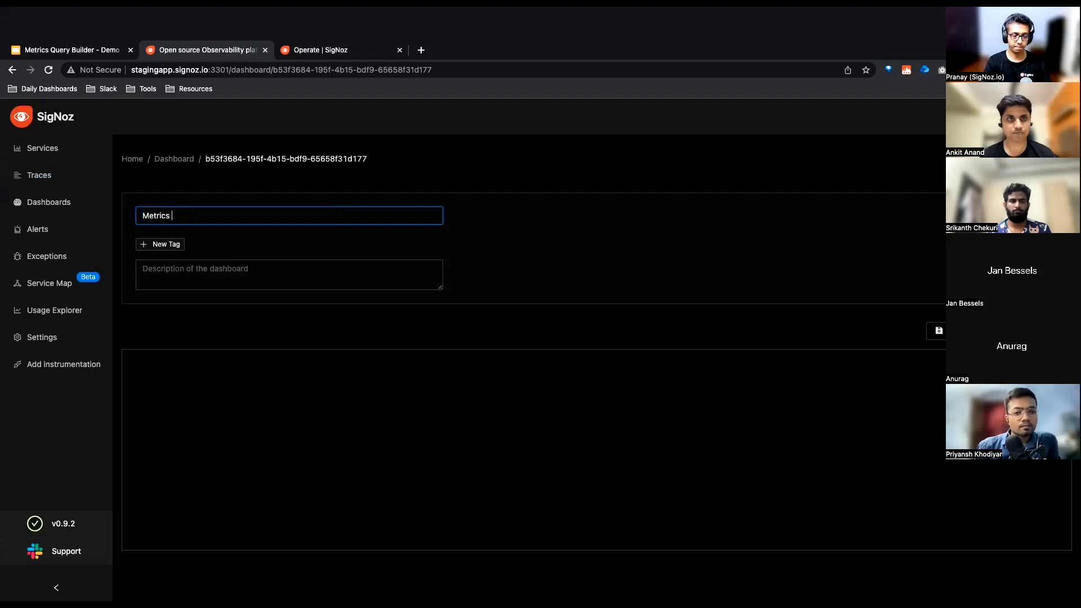
{"action": "type", "text": "Query Bu"}
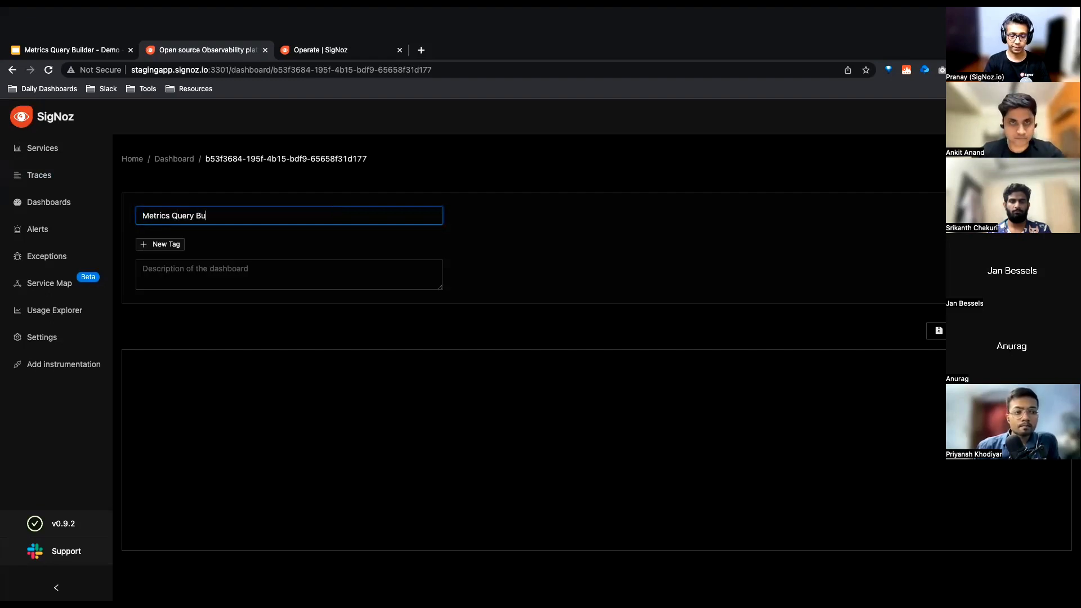
{"action": "type", "text": "ilder Demo"}
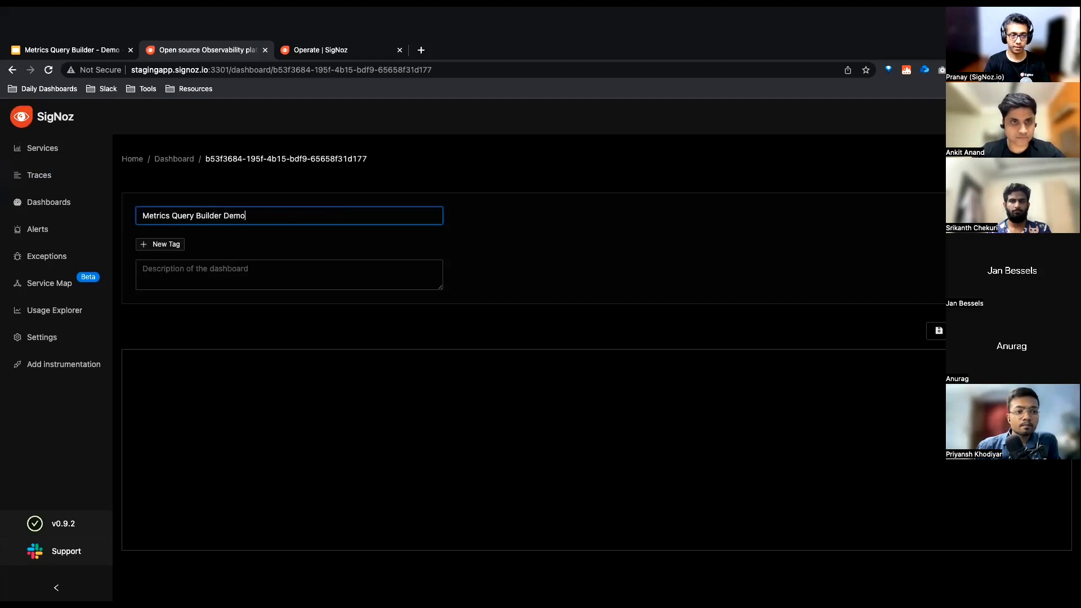
{"action": "left_click", "coordinate": [171, 243]}
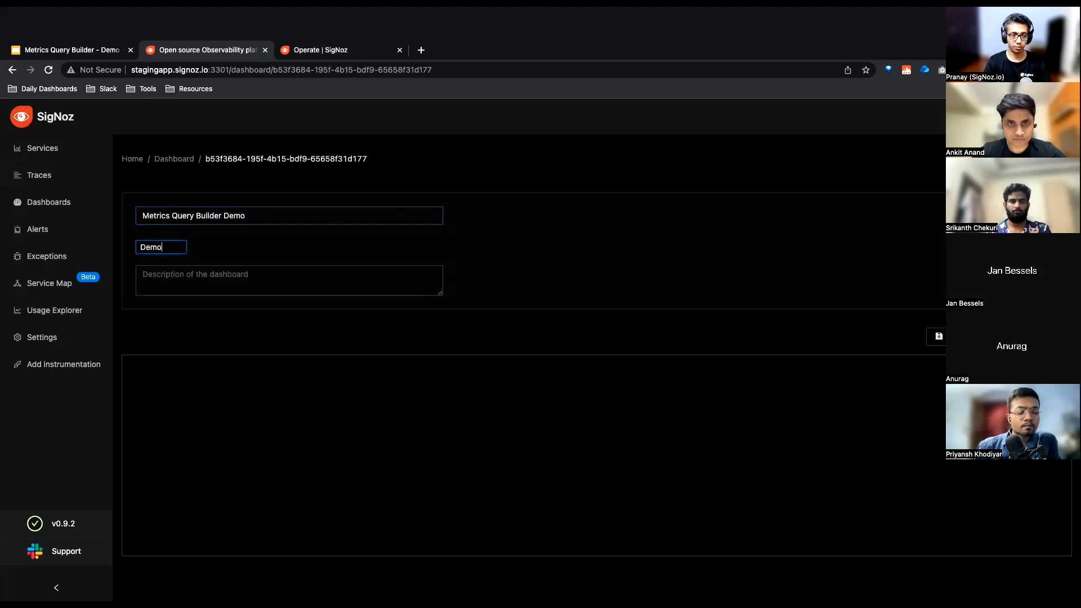
{"action": "type", "text": "Demo"}
{"action": "key", "text": "Return"}
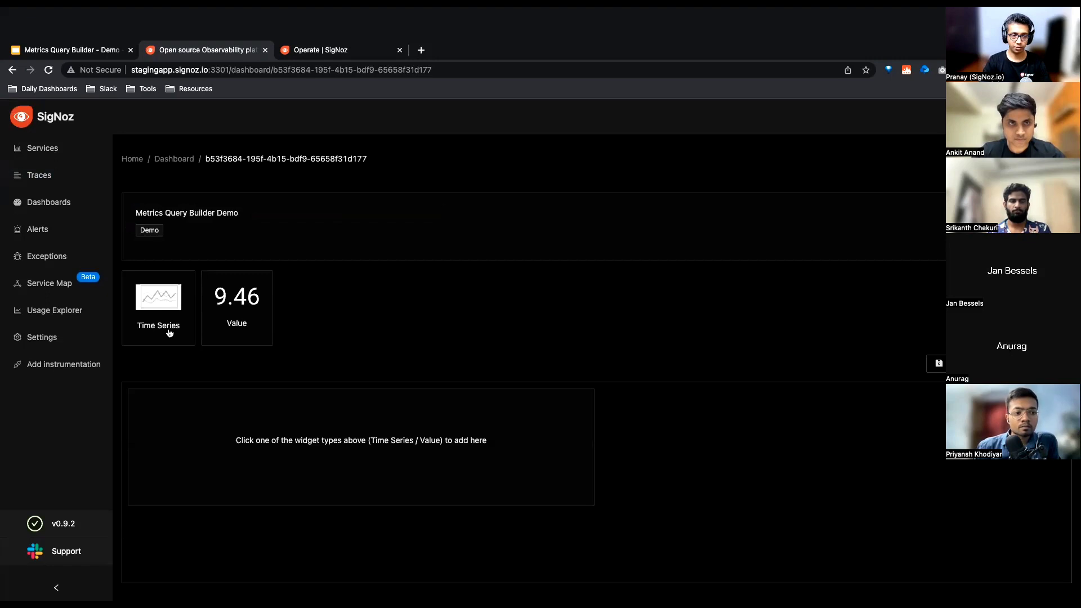
Add a Time Series panel and plot the system_filesystem_usage metric in query A of the query builder
{"action": "left_click", "coordinate": [162, 325]}
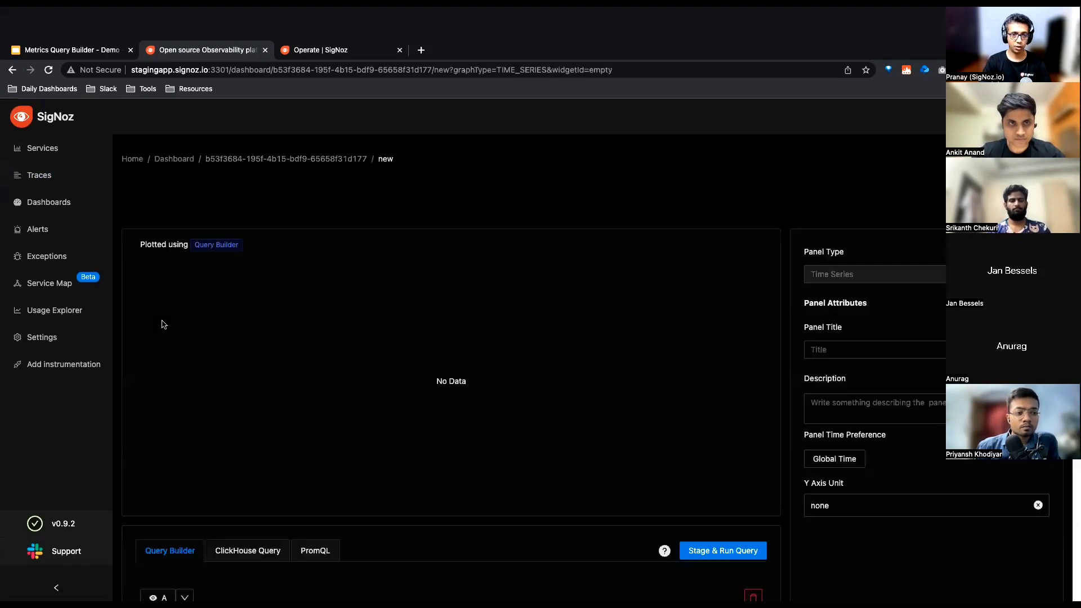
{"action": "scroll", "coordinate": [186, 358], "scroll_direction": "down", "scroll_amount": 5}
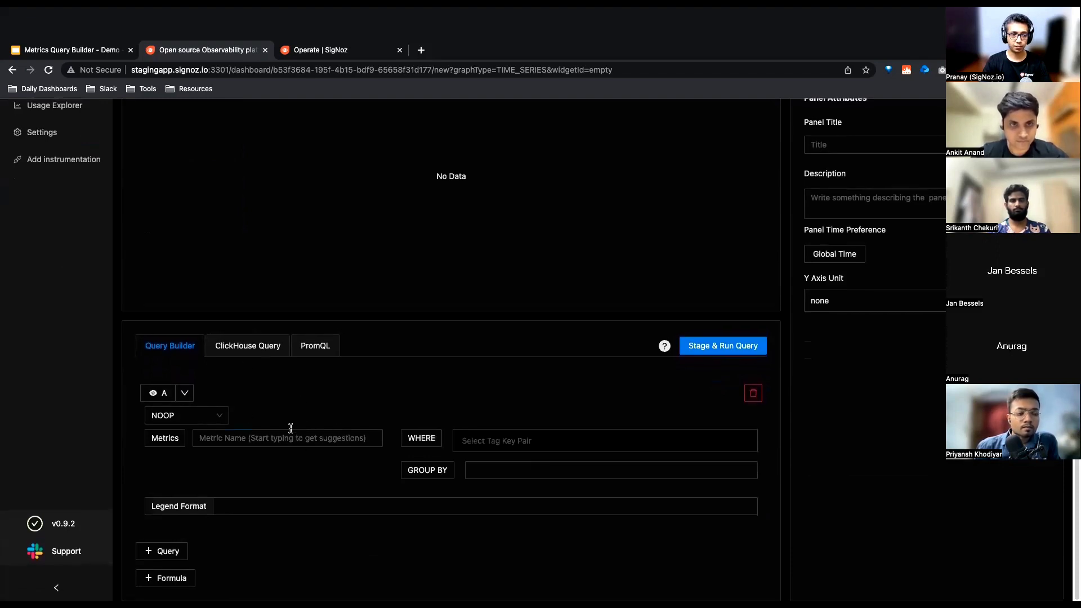
{"action": "left_click", "coordinate": [232, 432]}
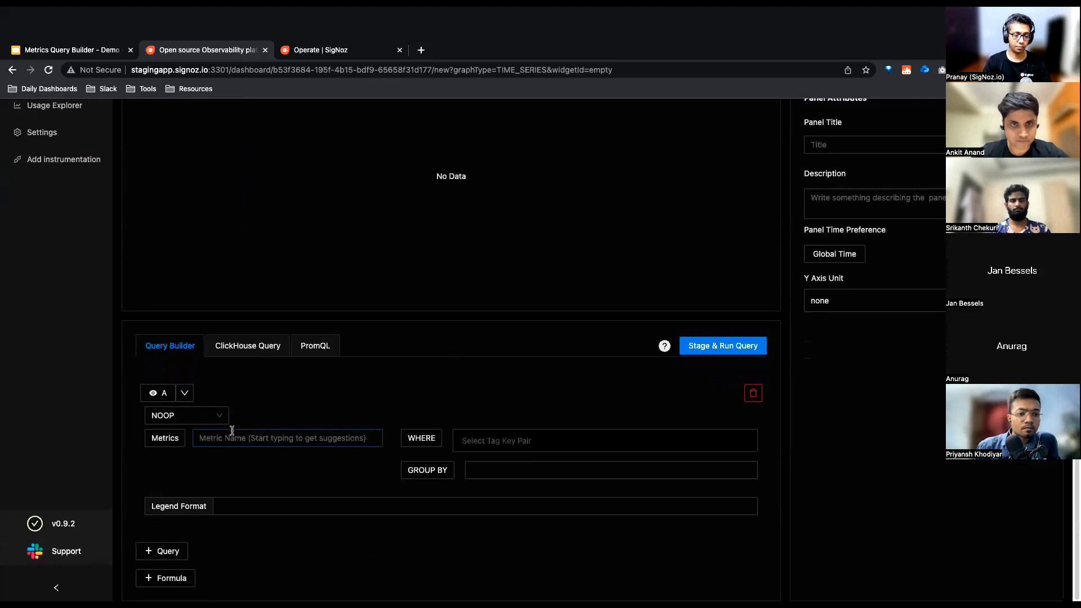
{"action": "type", "text": "system"}
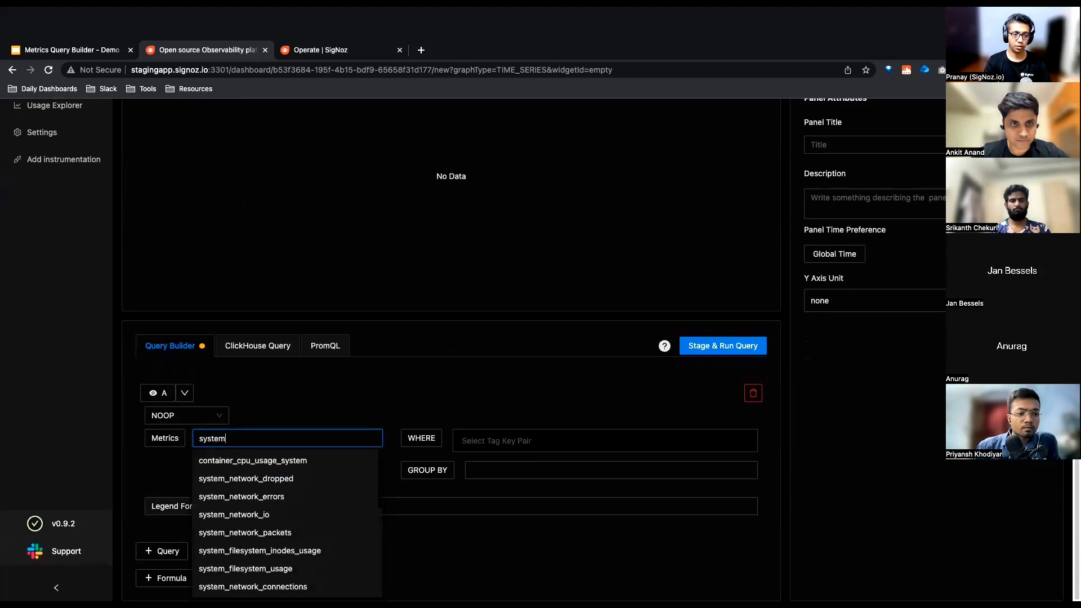
{"action": "type", "text": "_s"}
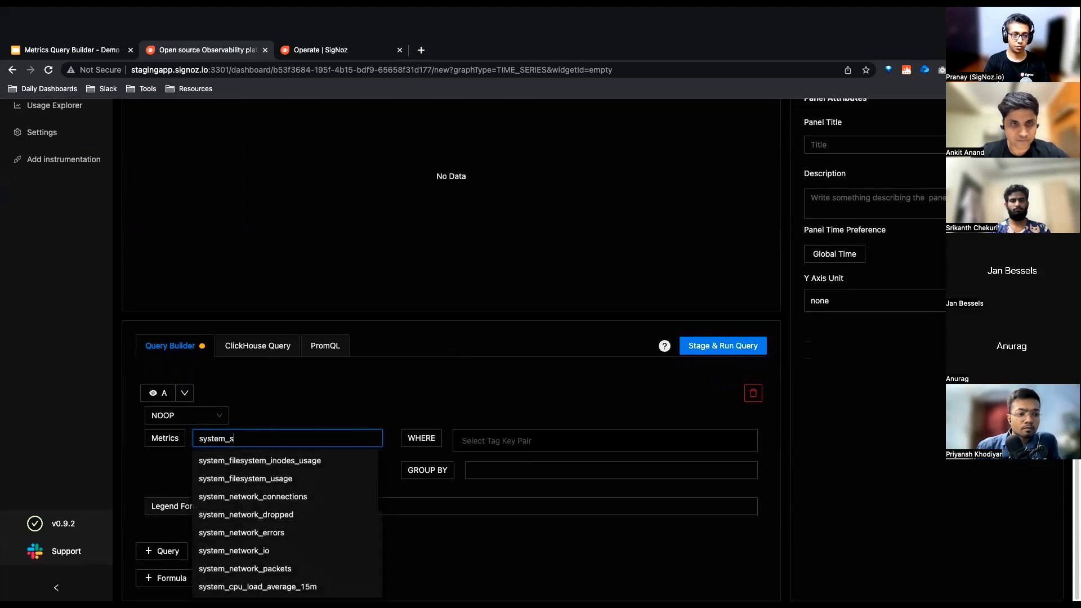
{"action": "left_click", "coordinate": [219, 479]}
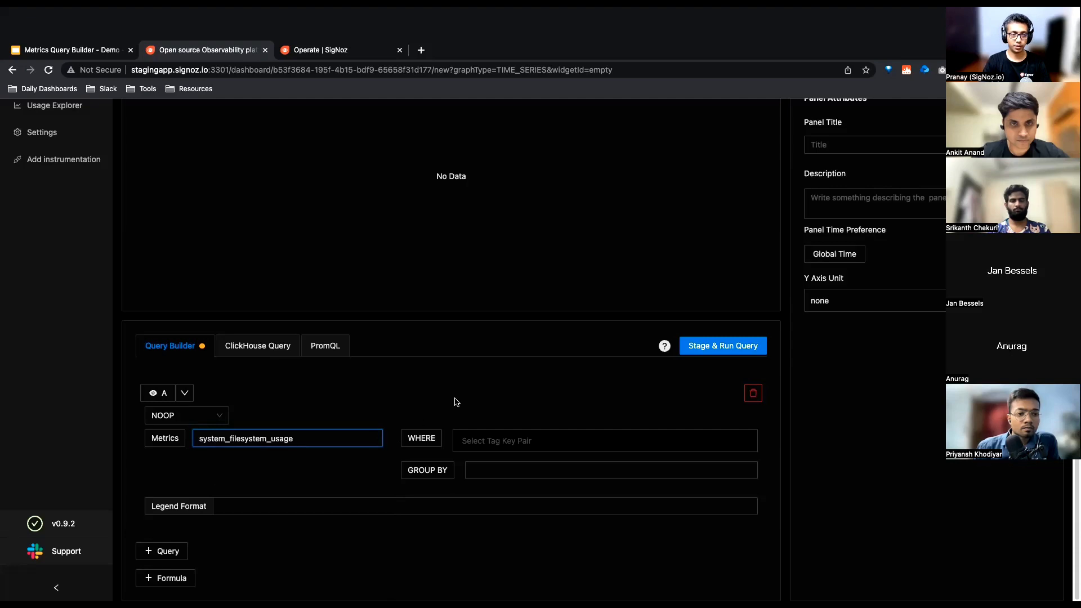
{"action": "scroll", "coordinate": [454, 400], "scroll_direction": "up", "scroll_amount": 2}
{"action": "scroll", "coordinate": [445, 304], "scroll_direction": "down", "scroll_amount": 2}
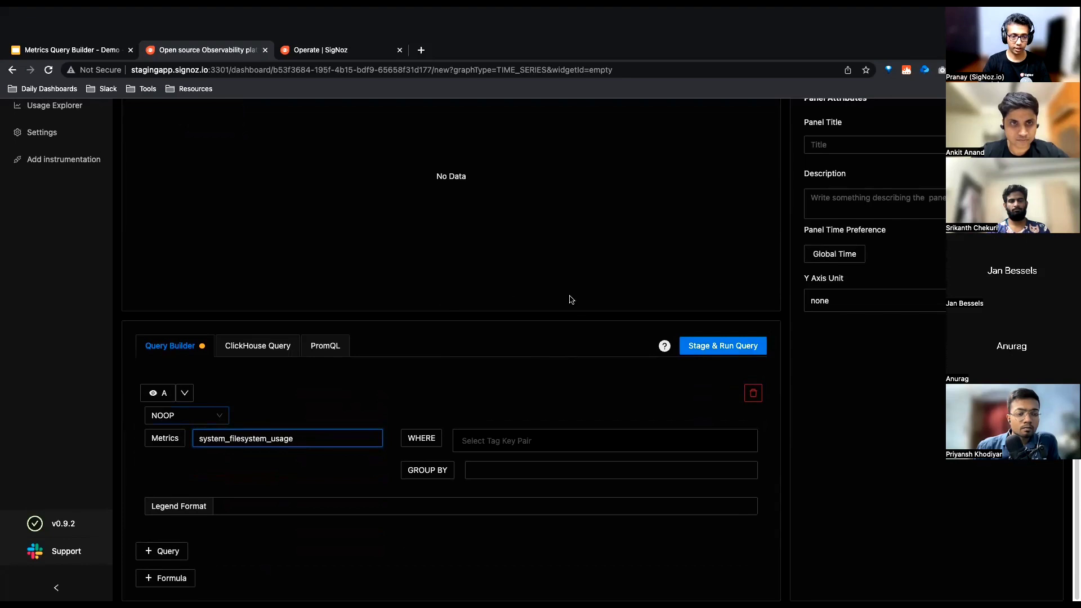
{"action": "left_click", "coordinate": [737, 346]}
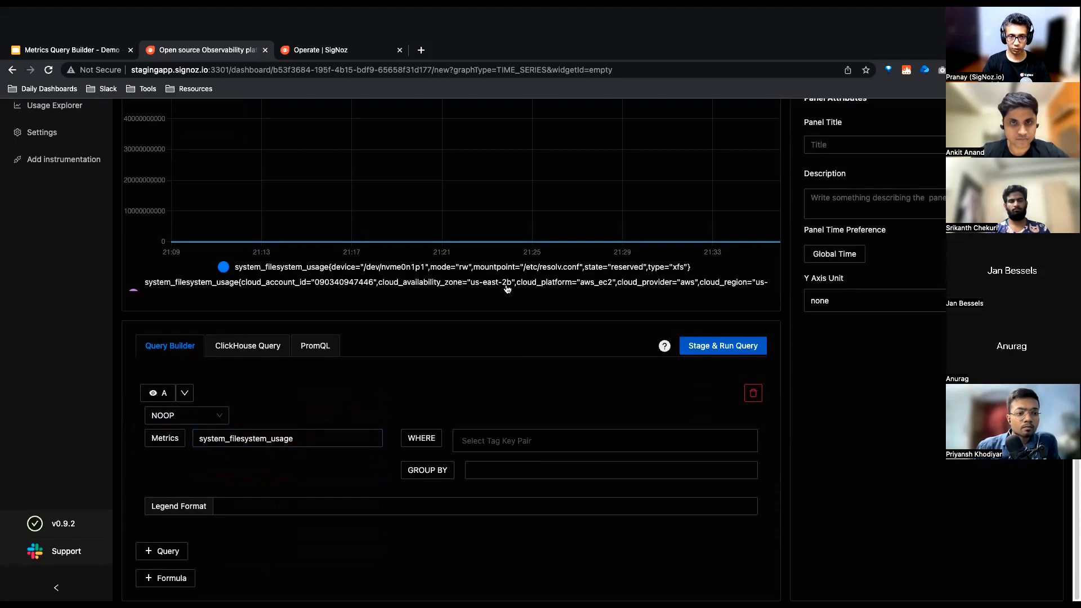
Filter query A to cloud_availability_zone IN us-east-2b and rerun it to update the graph
{"action": "left_click", "coordinate": [494, 442]}
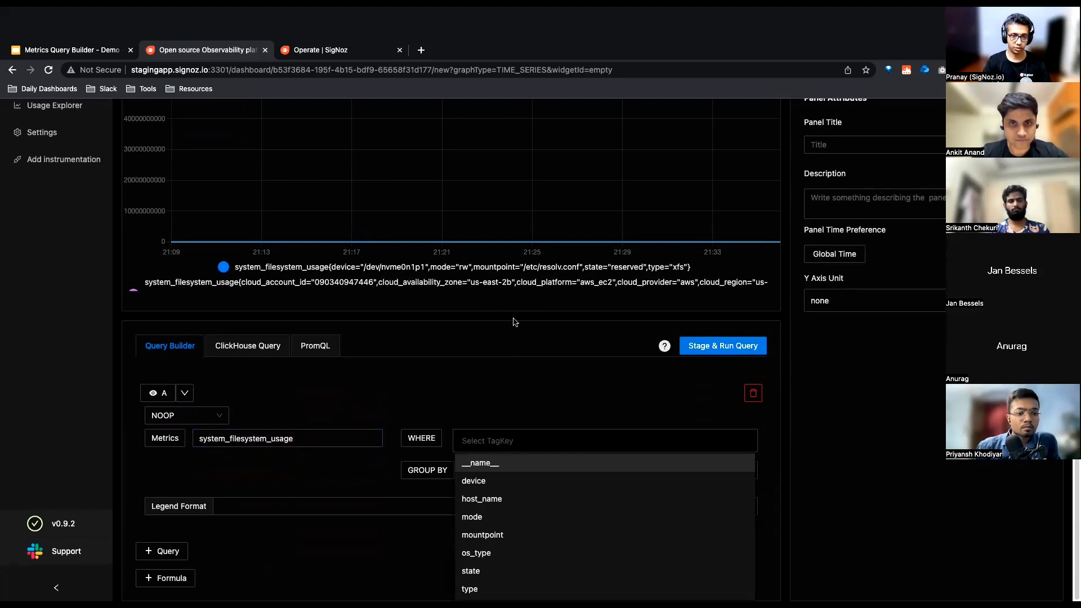
{"action": "left_click", "coordinate": [480, 443]}
{"action": "left_click", "coordinate": [480, 443]}
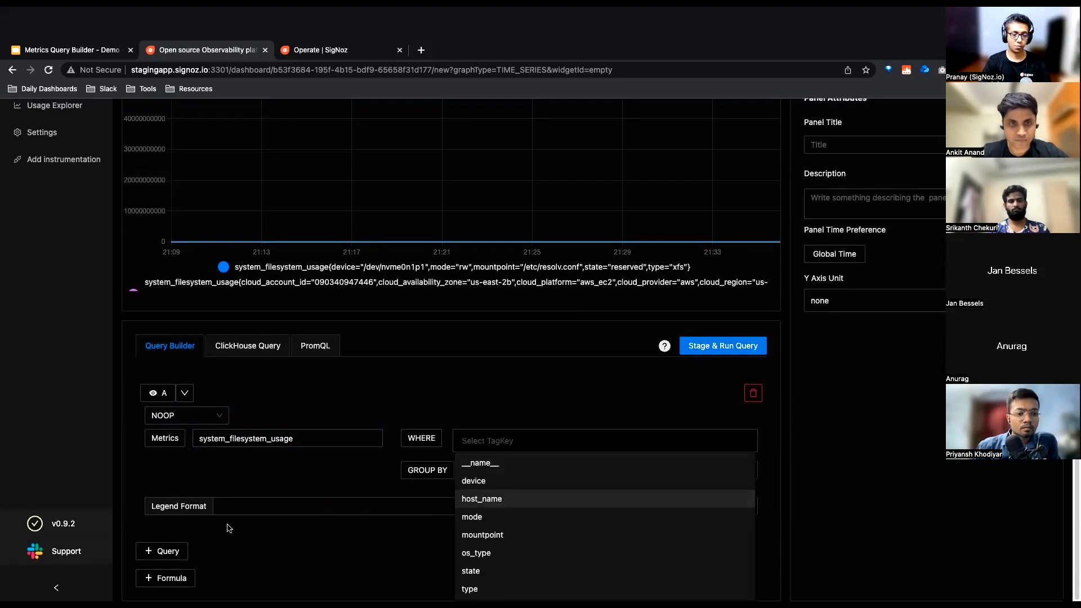
{"action": "scroll", "coordinate": [527, 506], "scroll_direction": "down", "scroll_amount": 3}
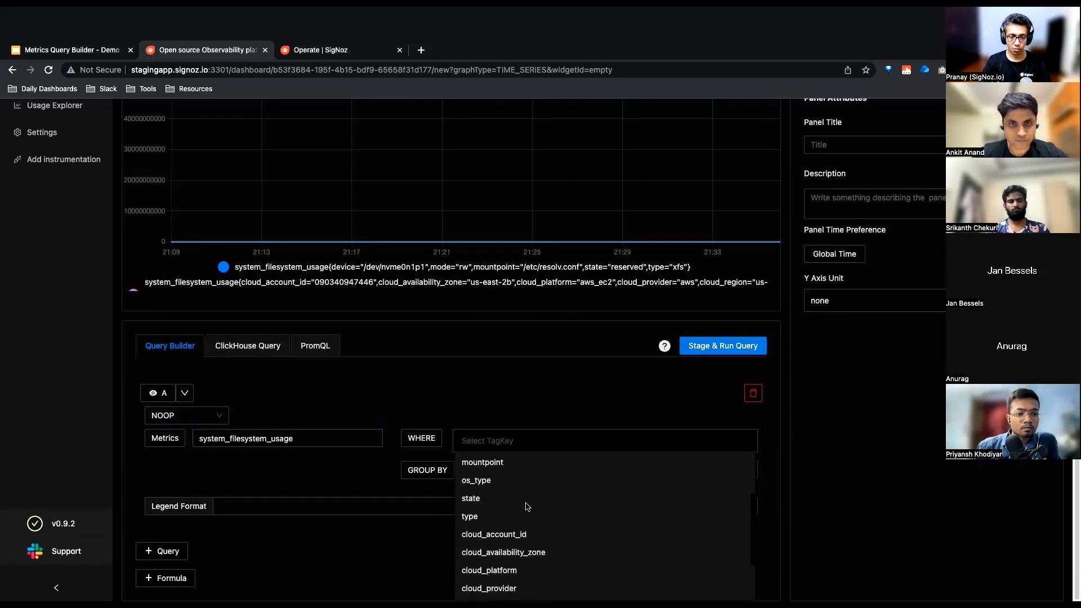
{"action": "left_click", "coordinate": [507, 521]}
{"action": "left_click", "coordinate": [507, 455]}
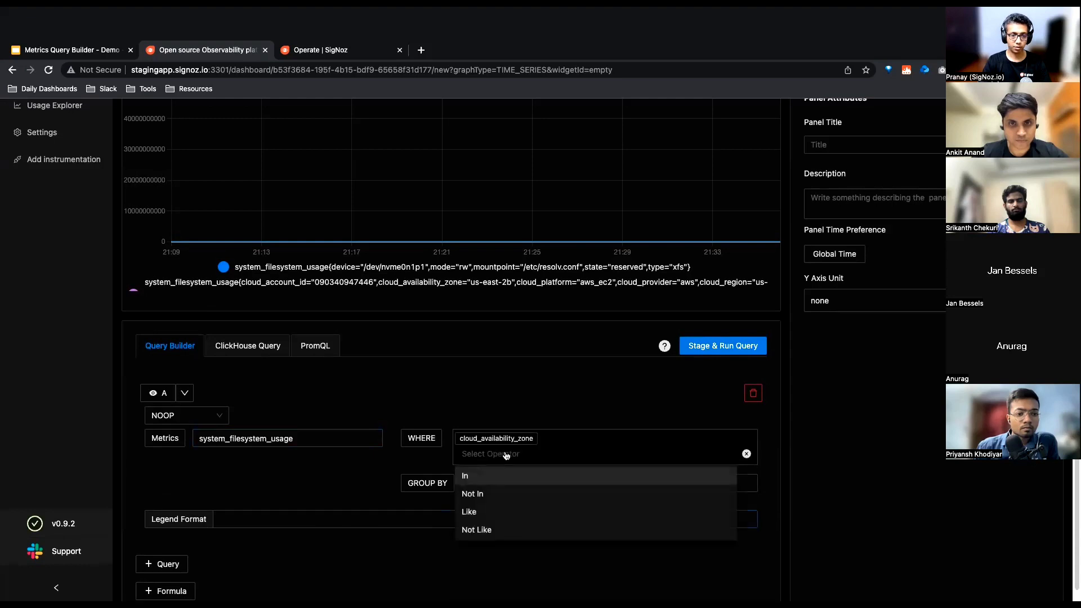
{"action": "left_click", "coordinate": [482, 478]}
{"action": "left_click", "coordinate": [496, 454]}
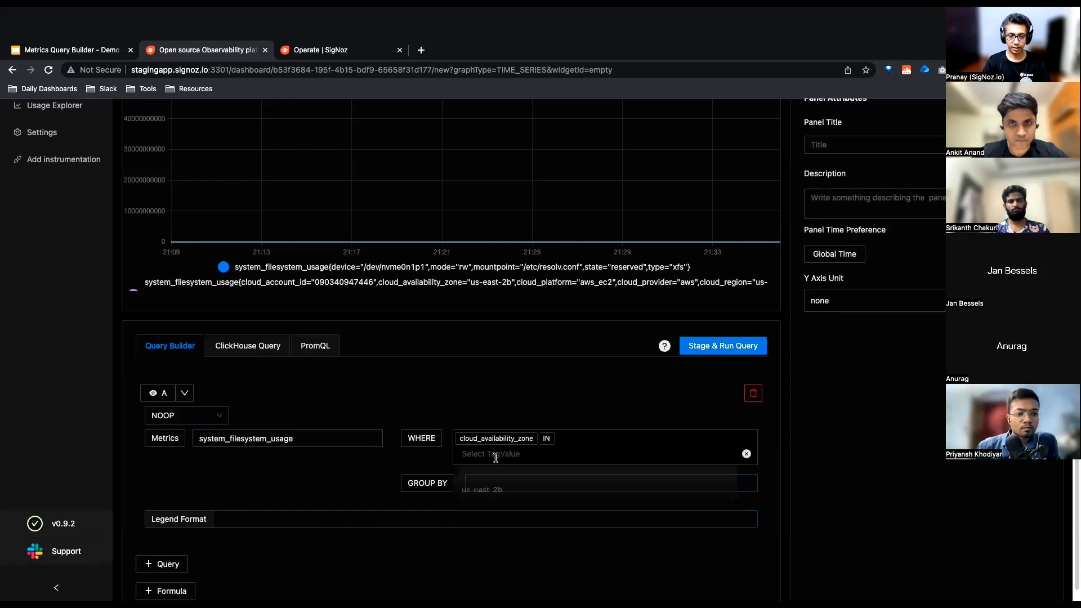
{"action": "left_click", "coordinate": [483, 494]}
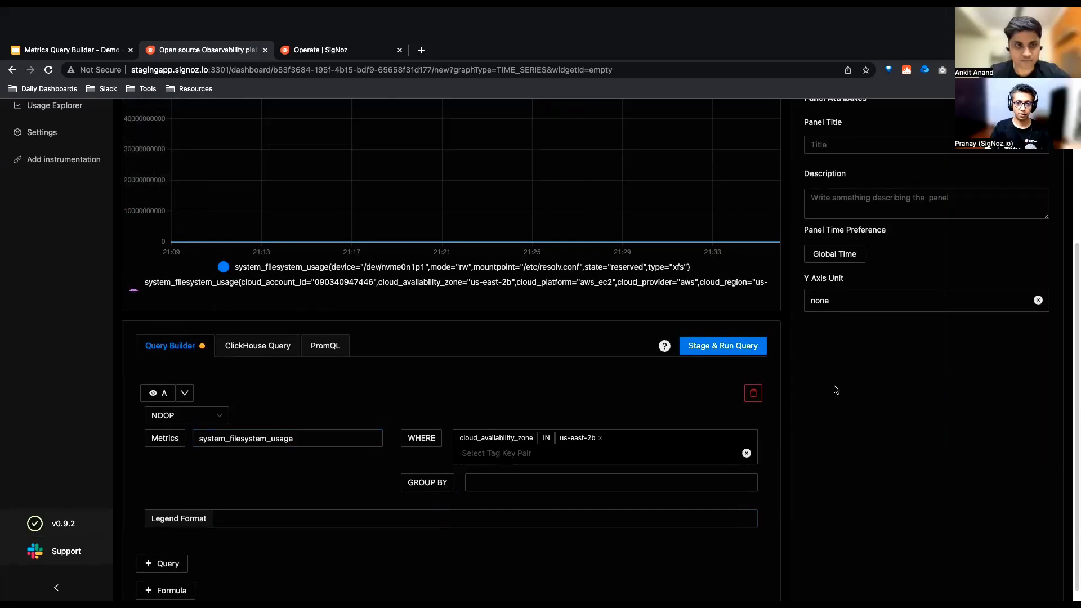
{"action": "left_click", "coordinate": [731, 348]}
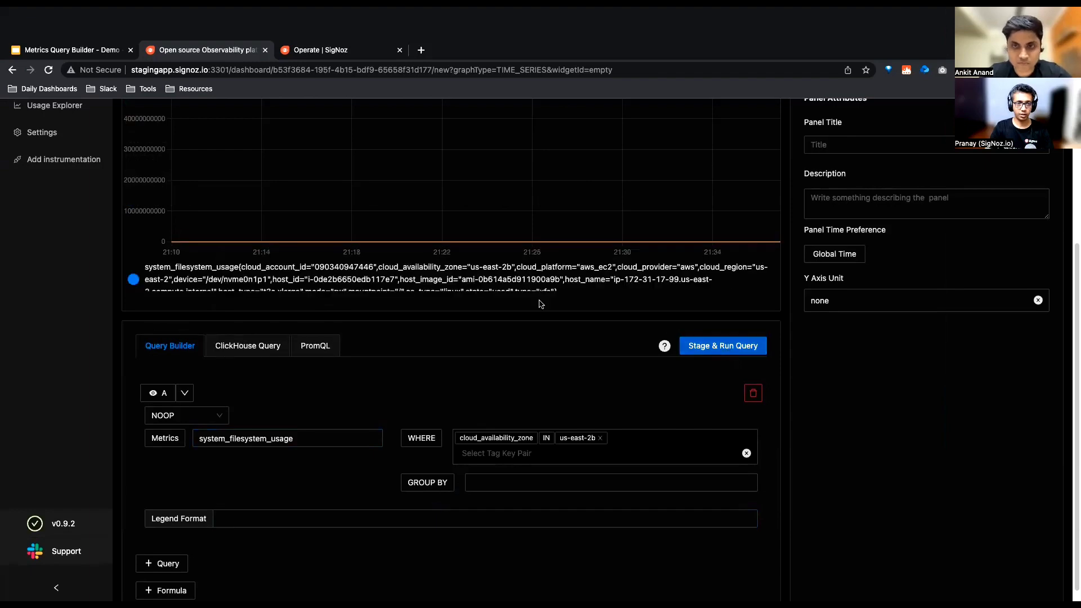
{"action": "scroll", "coordinate": [315, 275], "scroll_direction": "up", "scroll_amount": 1}
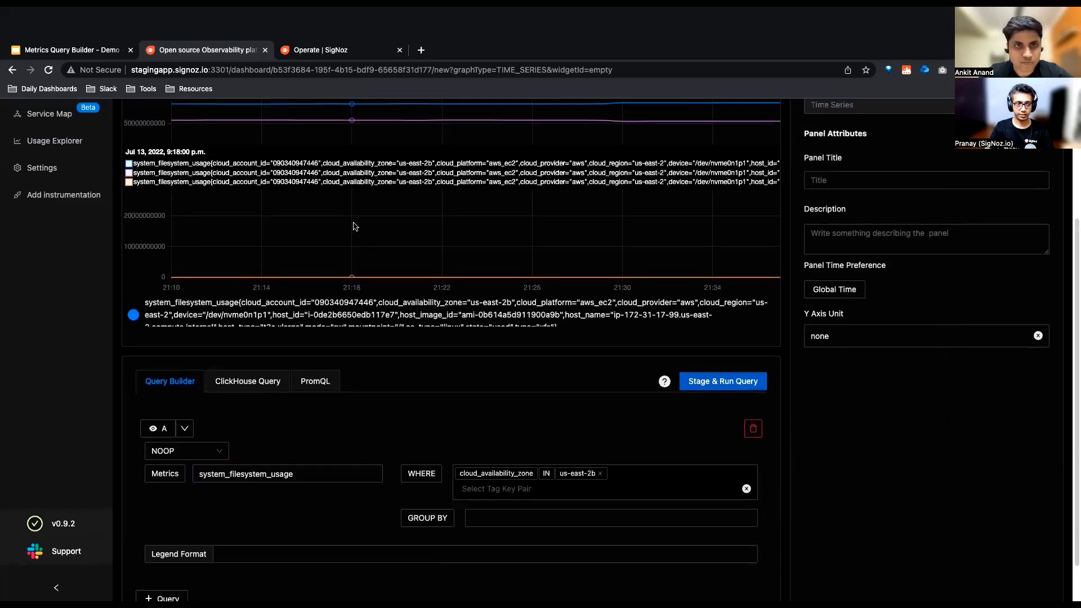
{"action": "scroll", "coordinate": [366, 287], "scroll_direction": "down", "scroll_amount": 1}
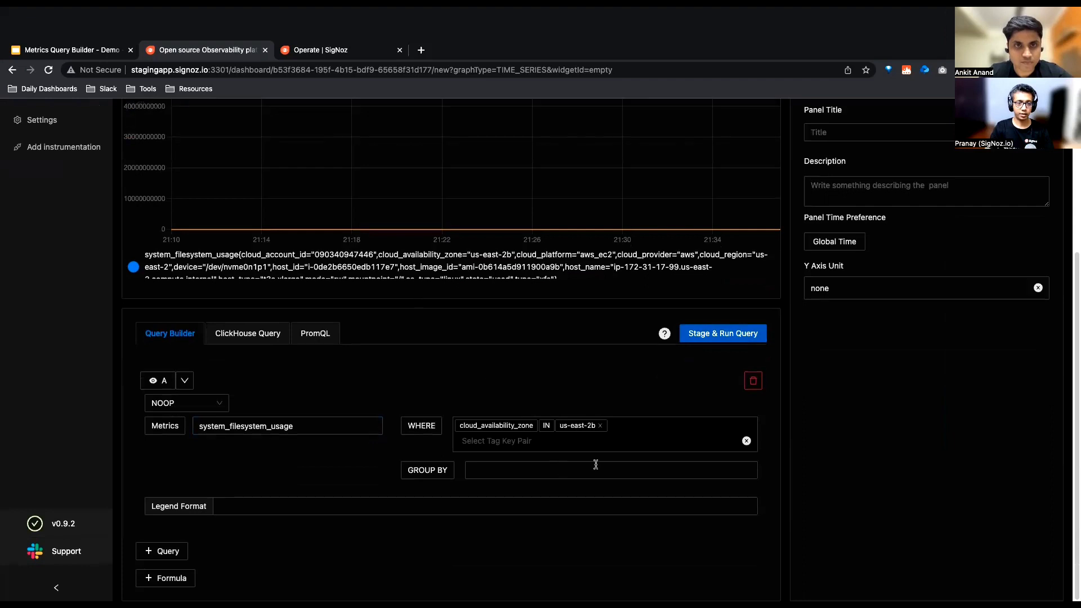
Group query A by host_name, set its aggregation to SUM and run the query
{"action": "left_click", "coordinate": [525, 463]}
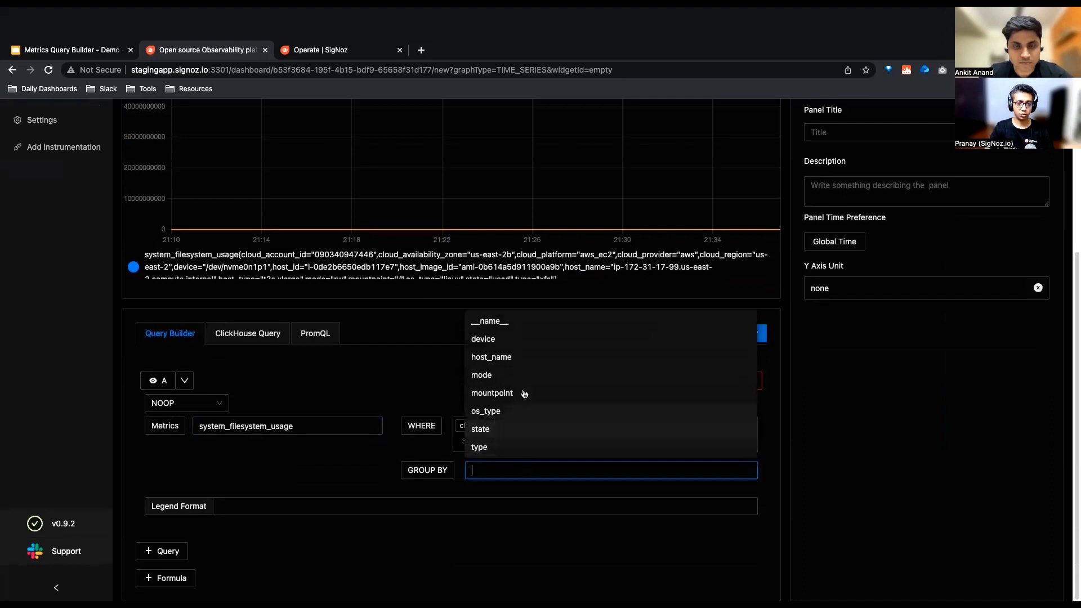
{"action": "left_click", "coordinate": [536, 365]}
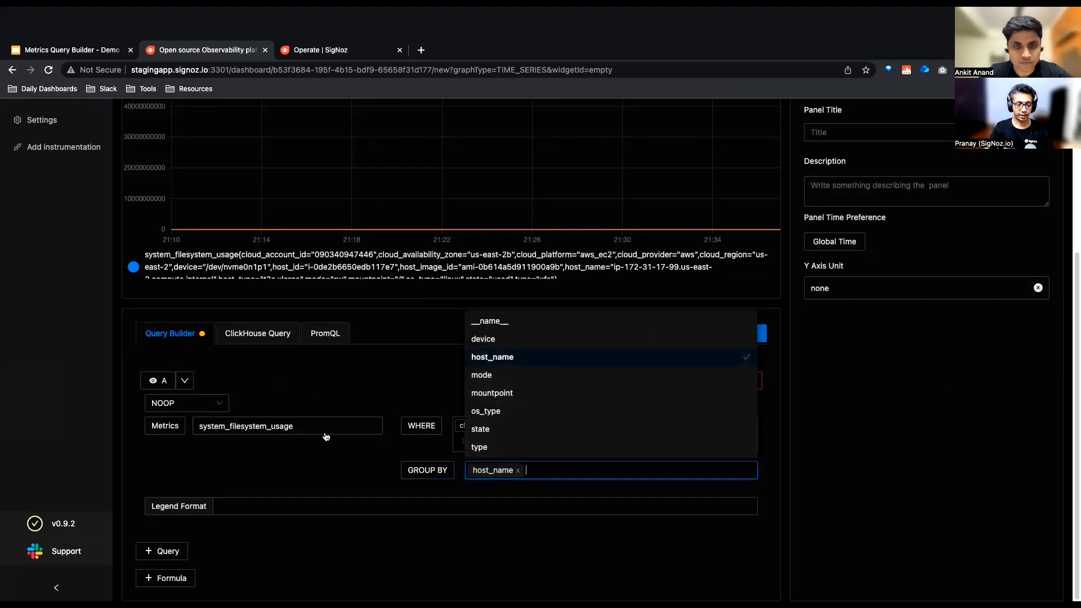
{"action": "left_click", "coordinate": [215, 403]}
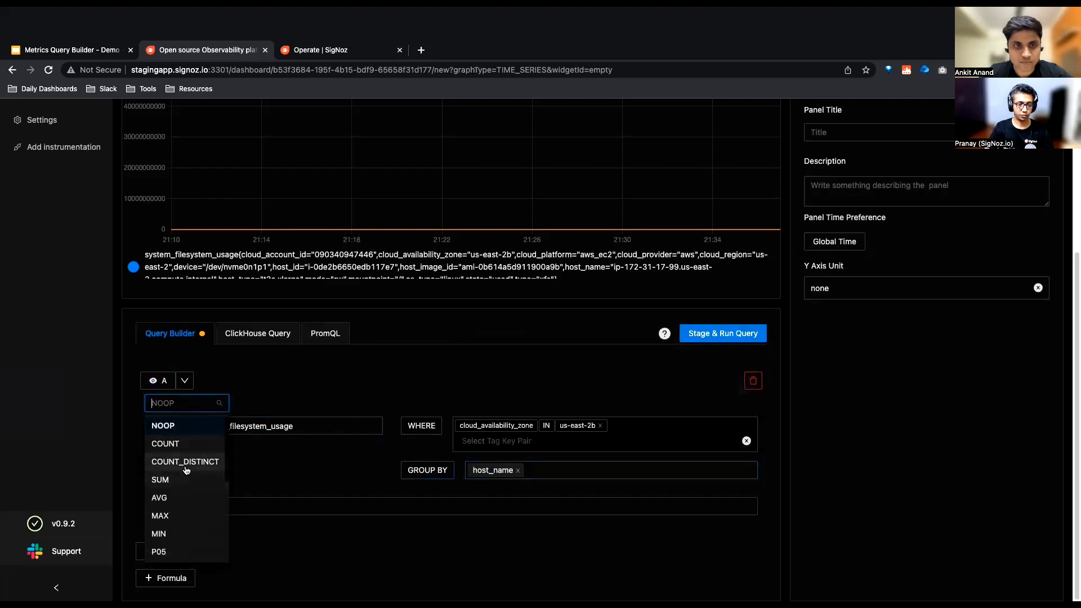
{"action": "scroll", "coordinate": [186, 473], "scroll_direction": "down", "scroll_amount": 1}
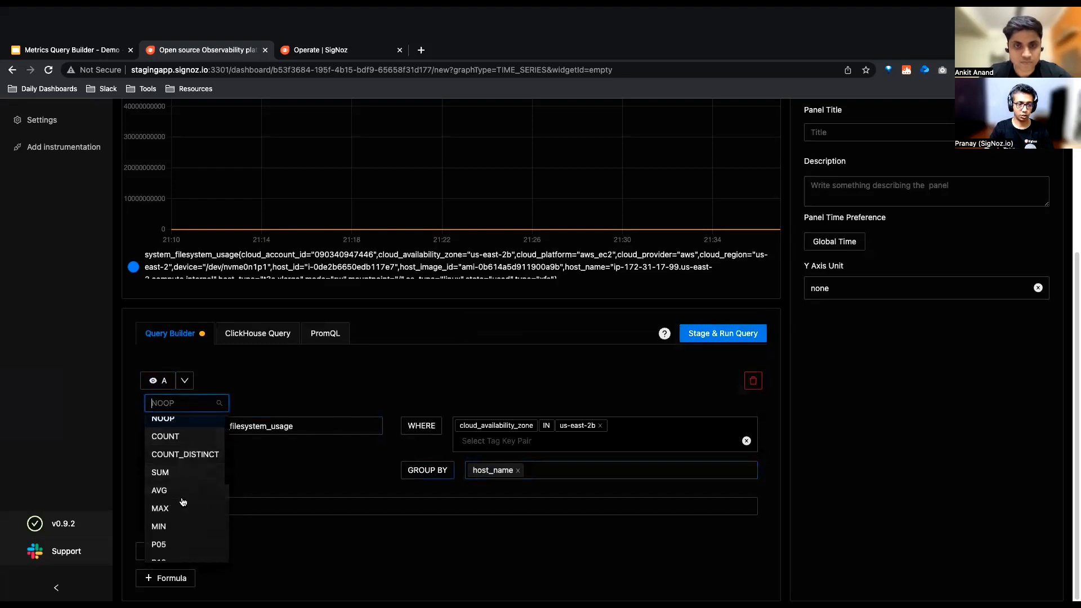
{"action": "scroll", "coordinate": [183, 501], "scroll_direction": "down", "scroll_amount": 3}
{"action": "scroll", "coordinate": [180, 489], "scroll_direction": "up", "scroll_amount": 5}
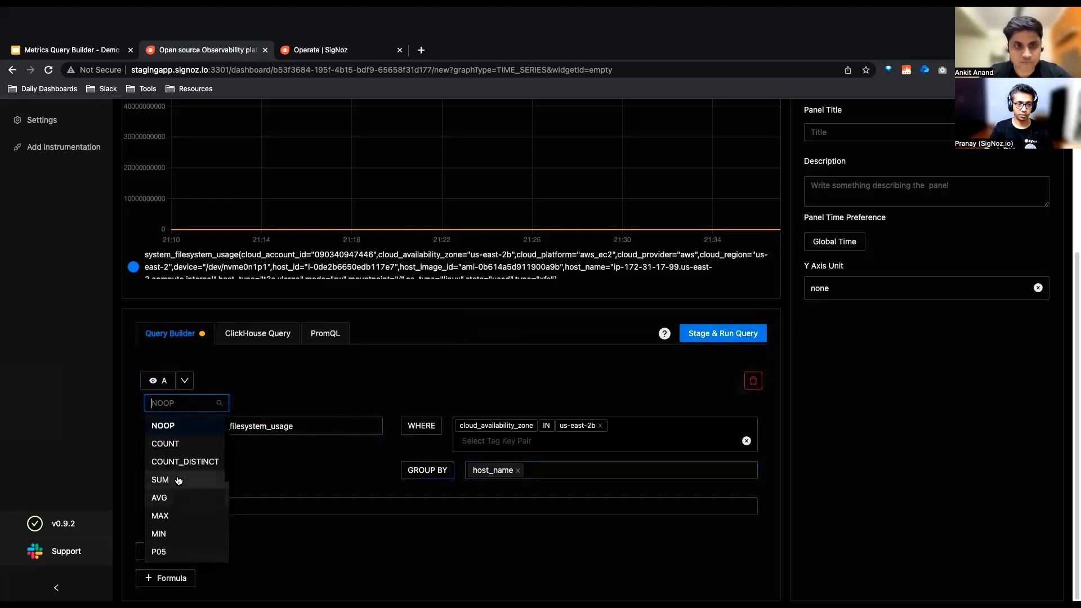
{"action": "left_click", "coordinate": [178, 480]}
{"action": "left_click", "coordinate": [695, 337]}
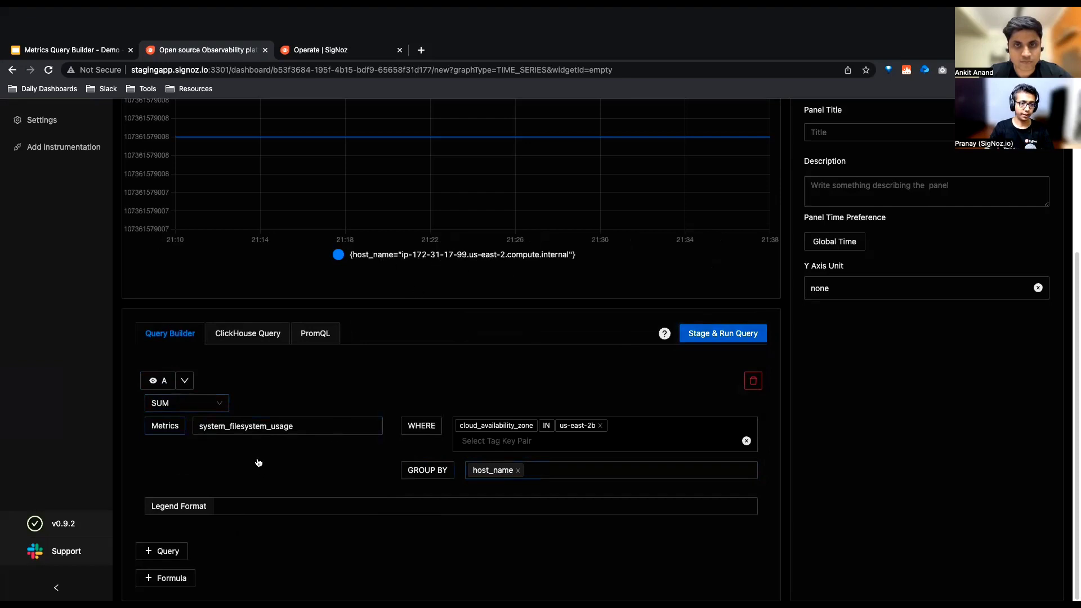
Set query A's legend format to {{host_name}} and rerun the query
{"action": "left_click", "coordinate": [256, 506]}
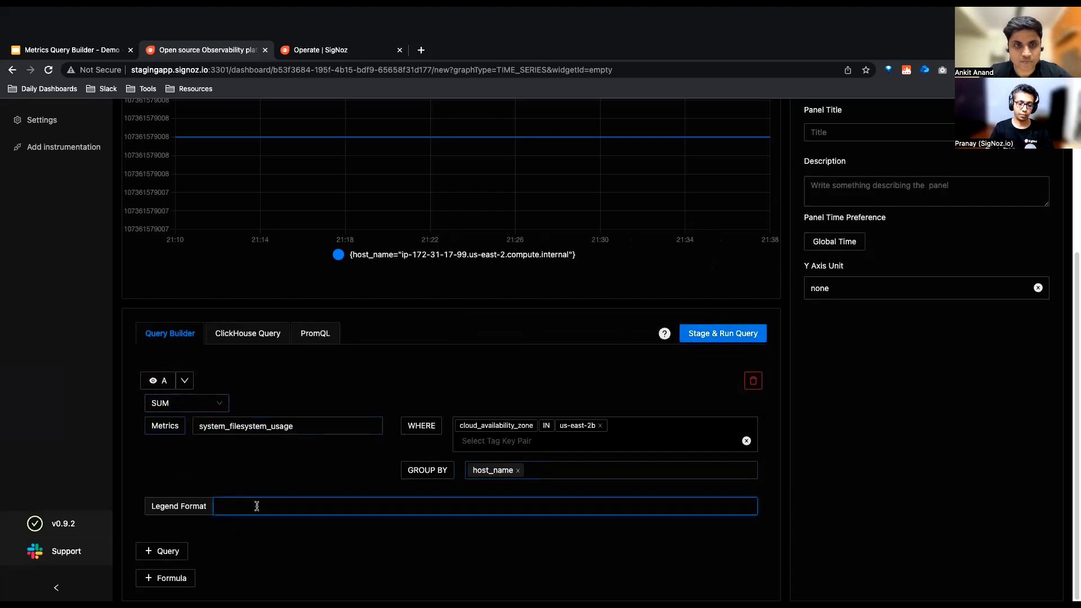
{"action": "type", "text": "{{host_name"}
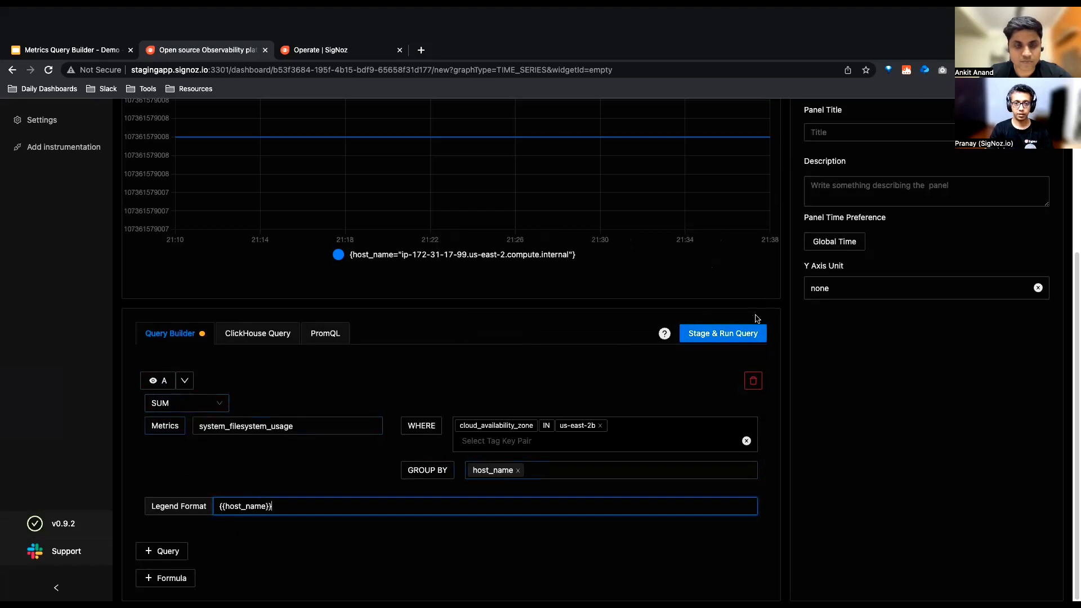
{"action": "left_click", "coordinate": [737, 333]}
Replace the panel's Y axis unit with bytes(SI)
{"action": "scroll", "coordinate": [558, 256], "scroll_direction": "up", "scroll_amount": 3}
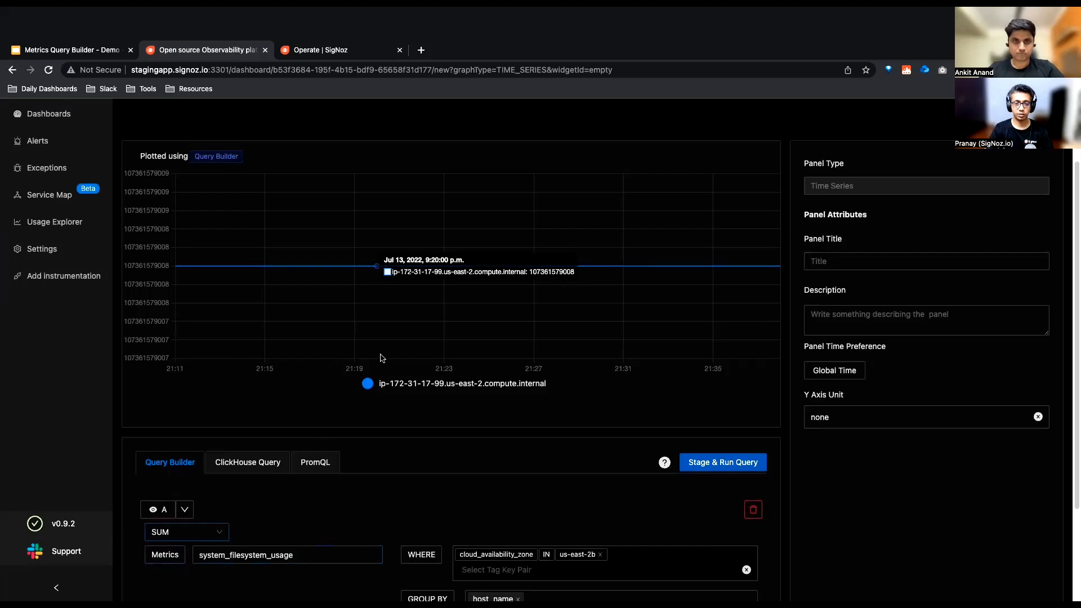
{"action": "left_click", "coordinate": [870, 420]}
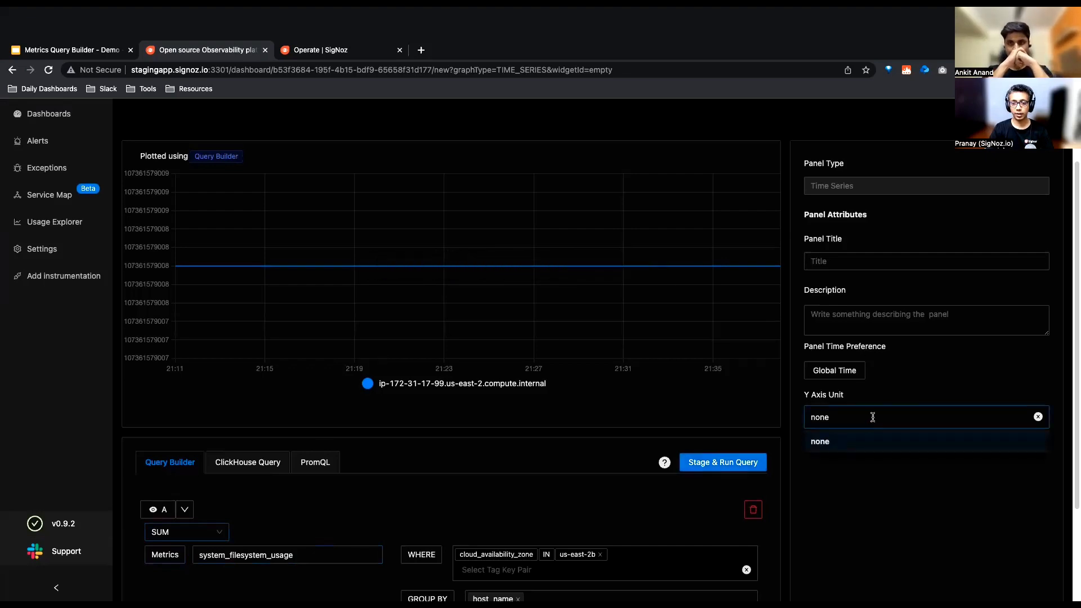
{"action": "left_click", "coordinate": [1038, 416]}
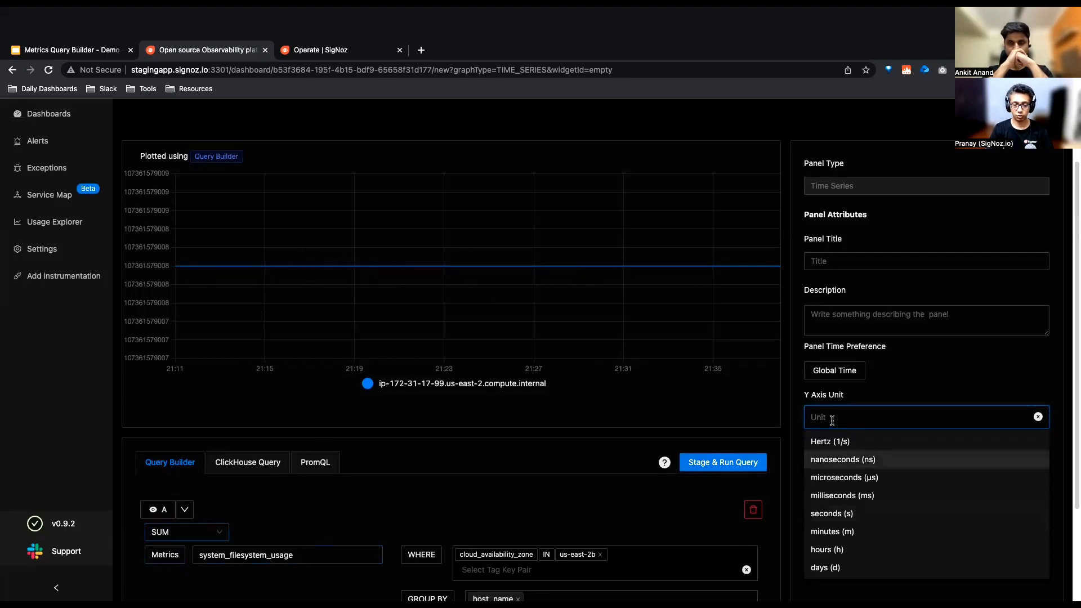
{"action": "type", "text": "byte"}
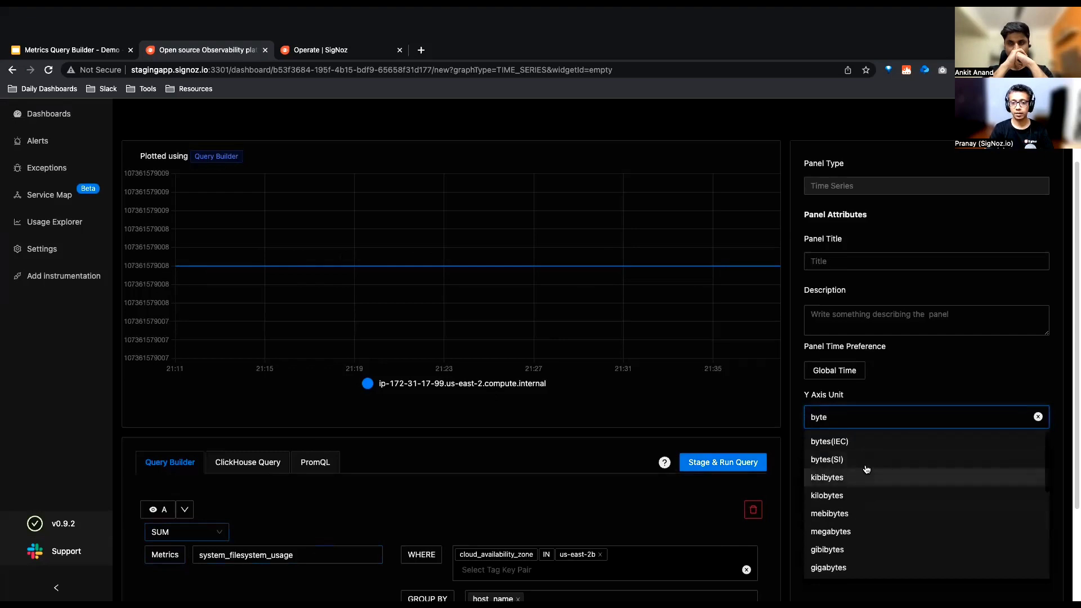
{"action": "left_click", "coordinate": [844, 459]}
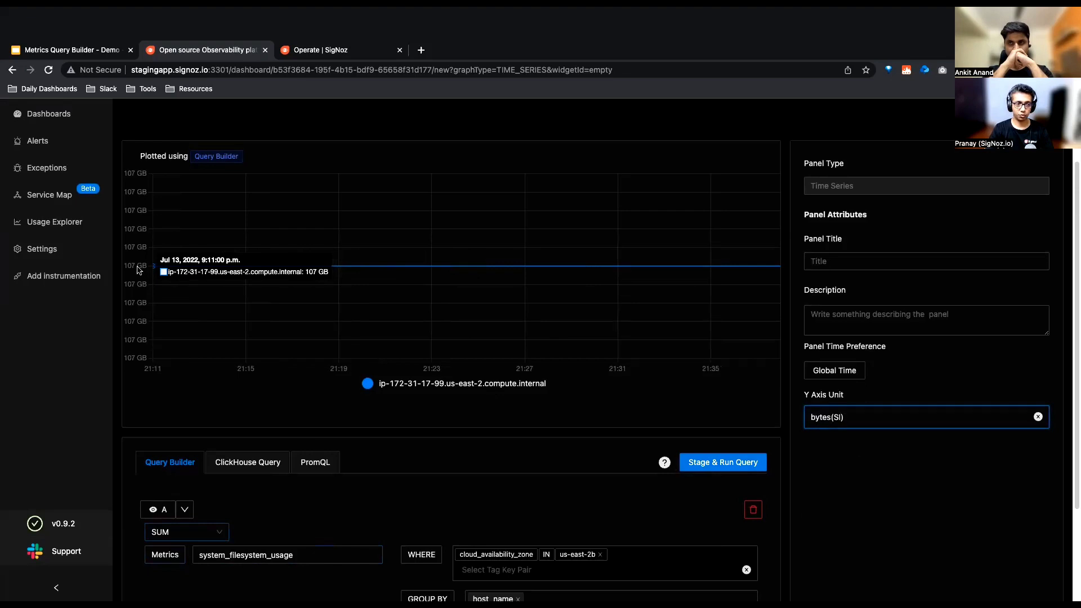
Title the panel File System Usage and enter File system as its description
{"action": "left_click", "coordinate": [877, 259]}
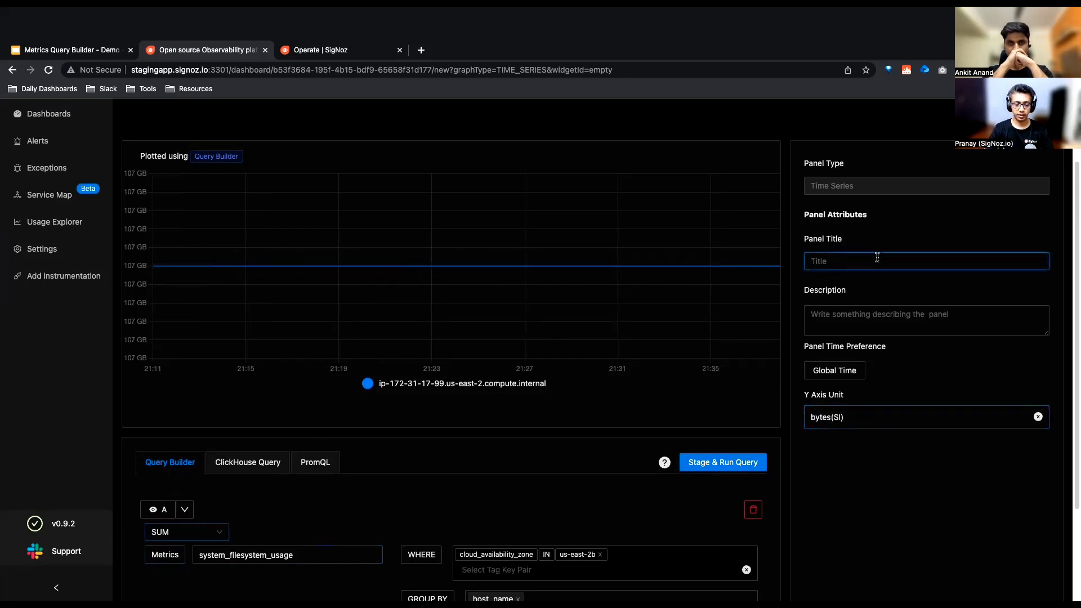
{"action": "type", "text": "CPU"}
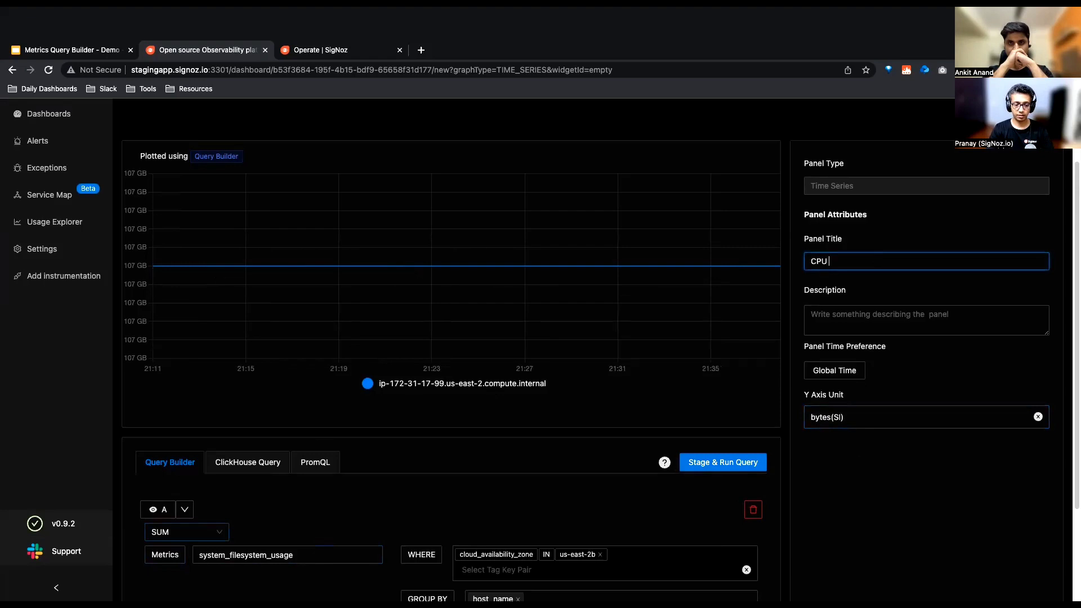
{"action": "type", "text": "File System Usage"}
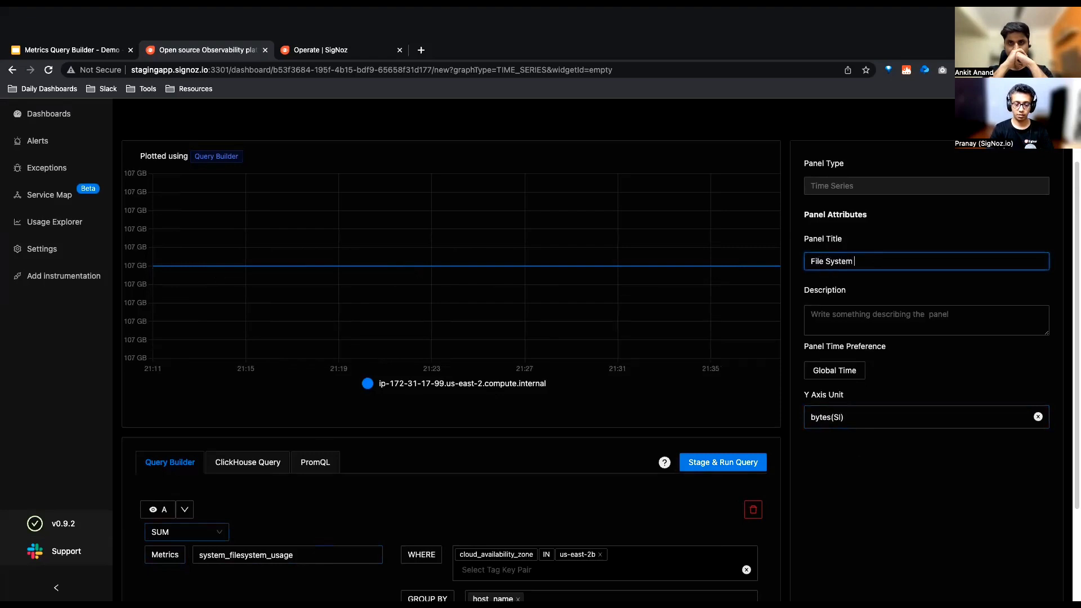
{"action": "left_click", "coordinate": [864, 261]}
{"action": "key", "text": "BackSpace"}
{"action": "type", "text": "s"}
{"action": "left_click", "coordinate": [851, 315]}
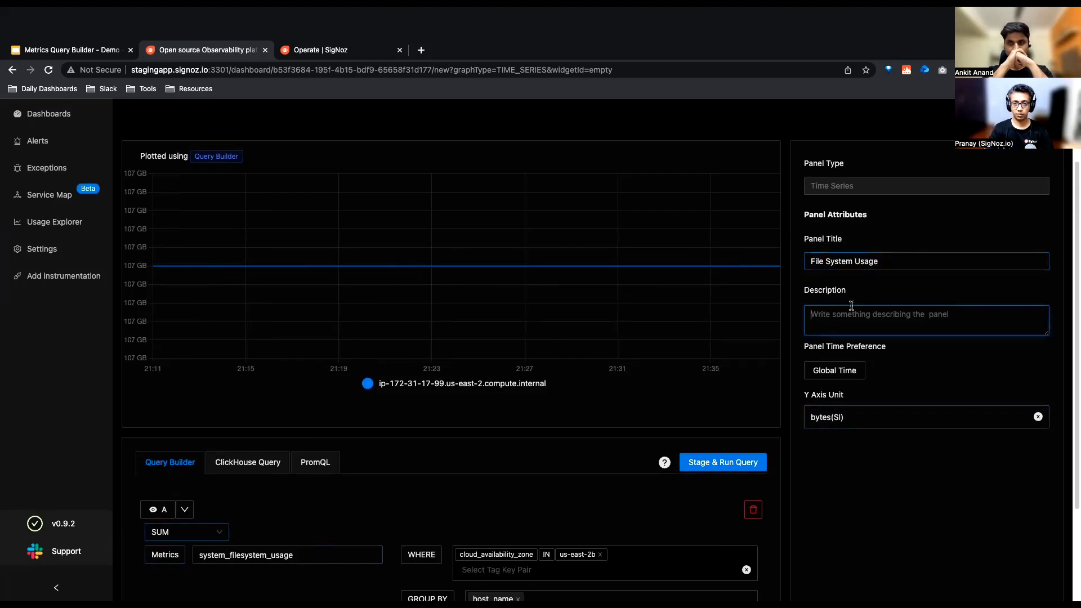
{"action": "type", "text": "File system"}
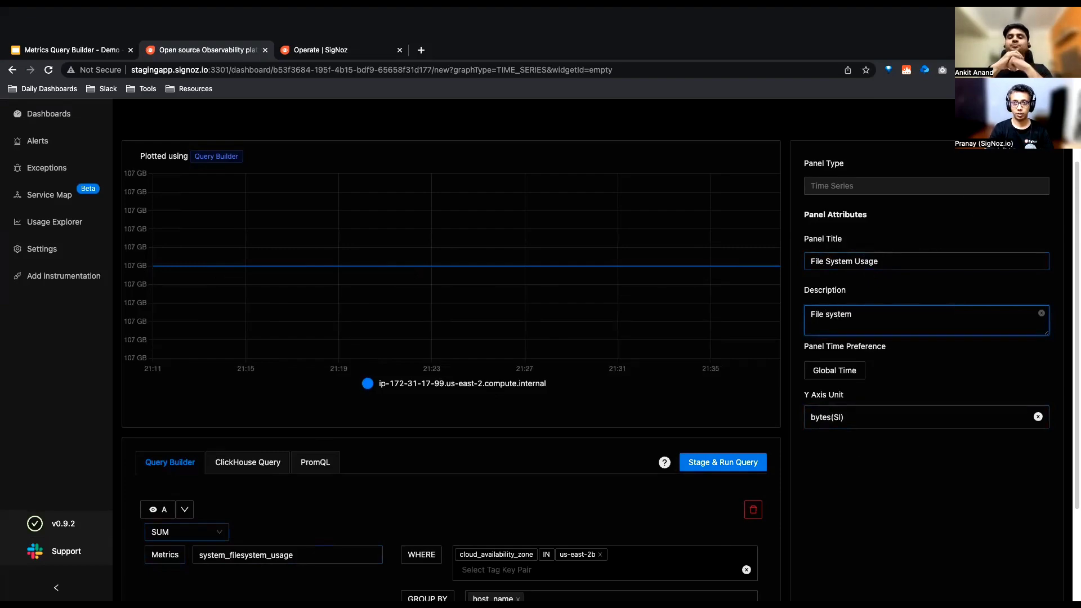
Save the query builder panel to the dashboard and confirm the changes
{"action": "scroll", "coordinate": [610, 380], "scroll_direction": "down", "scroll_amount": 2}
{"action": "scroll", "coordinate": [610, 381], "scroll_direction": "down", "scroll_amount": 1}
{"action": "scroll", "coordinate": [731, 281], "scroll_direction": "up", "scroll_amount": 4}
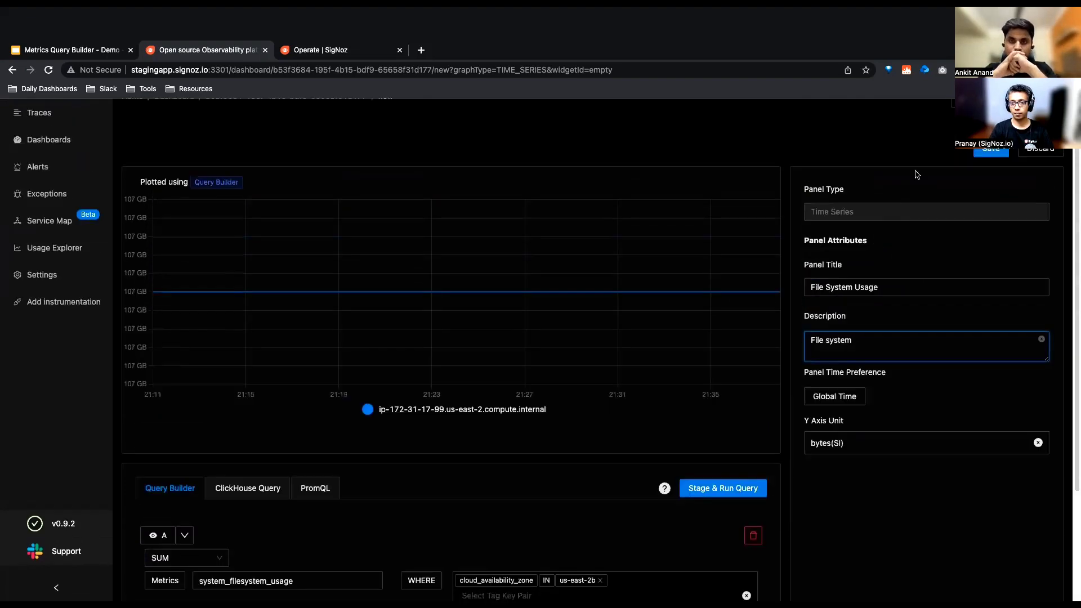
{"action": "left_click", "coordinate": [975, 151]}
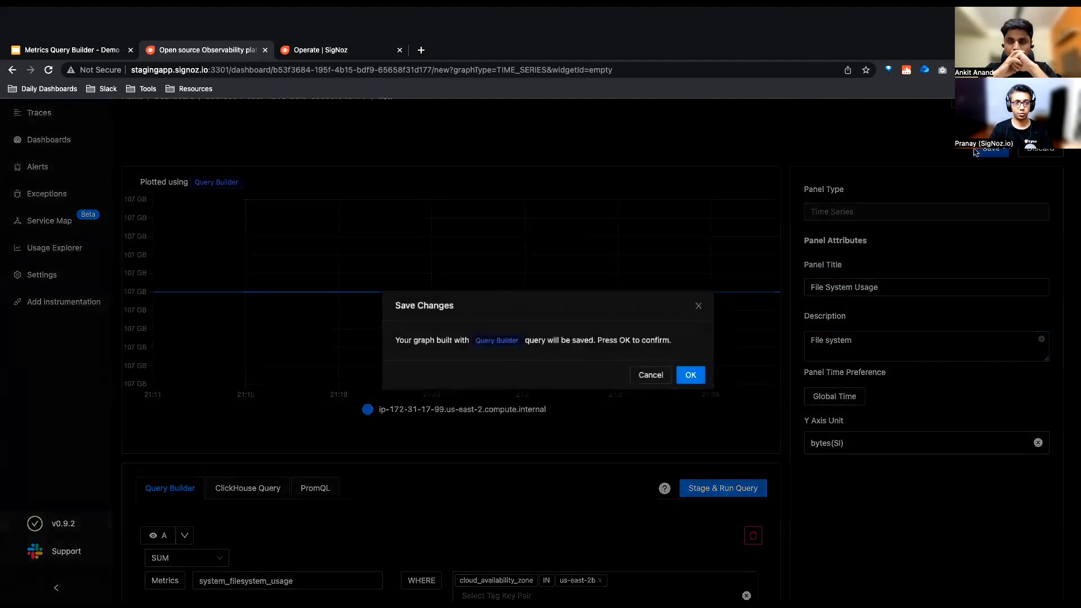
{"action": "left_click", "coordinate": [684, 378]}
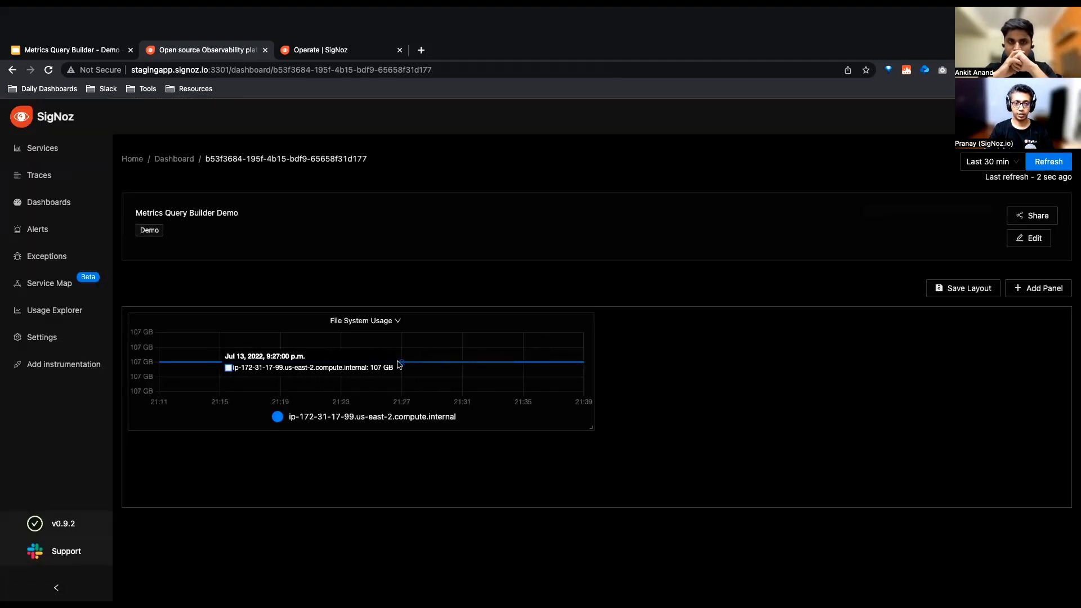
Open the File System Usage panel for editing from the dashboard and go to its query A
{"action": "left_click", "coordinate": [397, 321]}
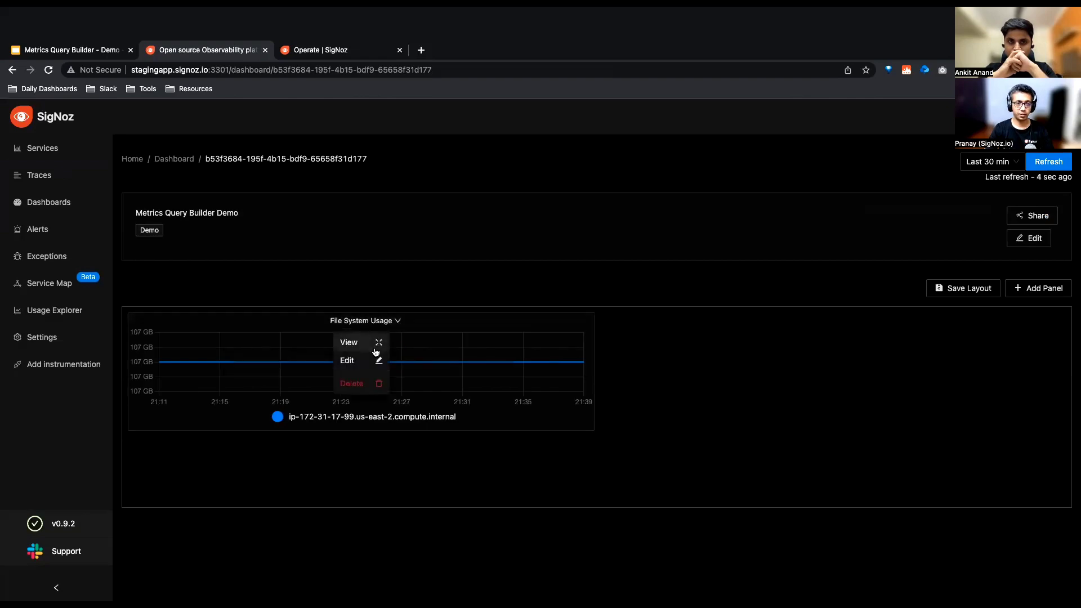
{"action": "left_click", "coordinate": [376, 357]}
{"action": "scroll", "coordinate": [371, 360], "scroll_direction": "down", "scroll_amount": 3}
{"action": "scroll", "coordinate": [371, 359], "scroll_direction": "down", "scroll_amount": 2}
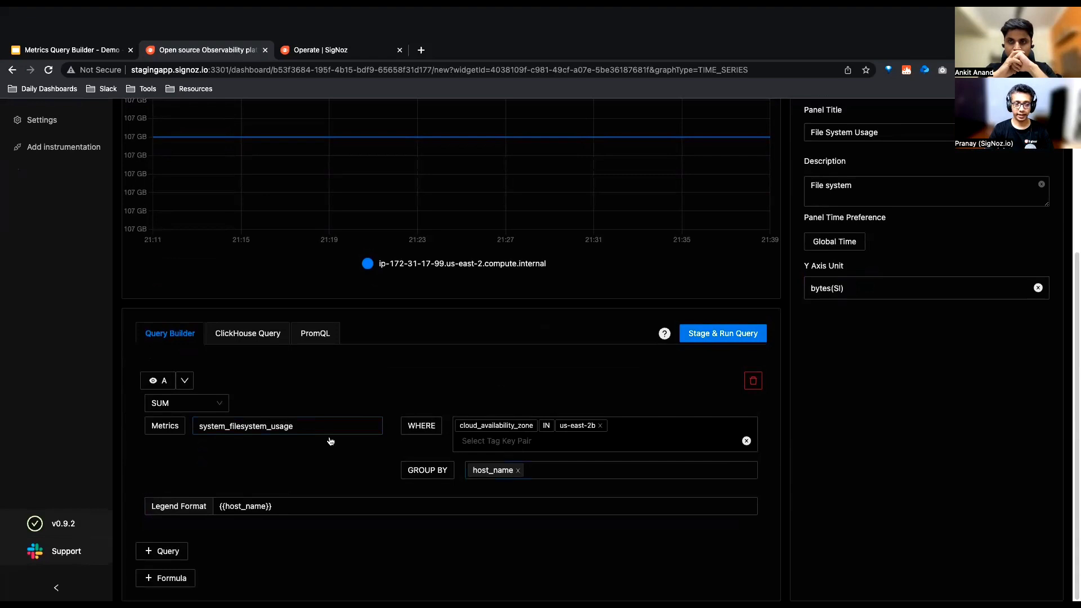
Examine the aggregation functions available for query A, from the basic ones through the percentiles to the rate variants
{"action": "left_click", "coordinate": [224, 404]}
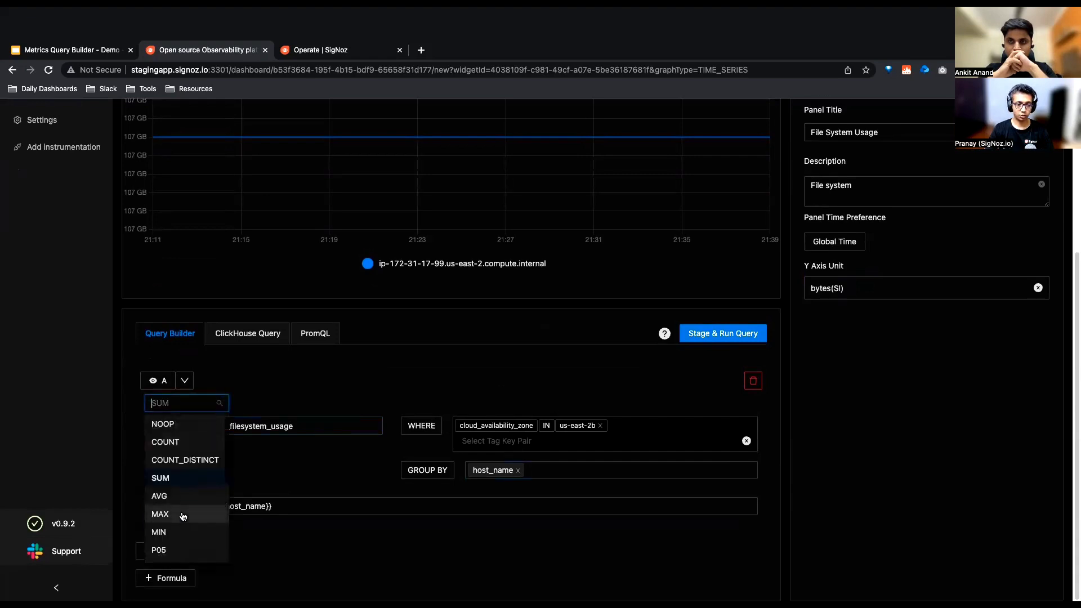
{"action": "scroll", "coordinate": [182, 509], "scroll_direction": "down", "scroll_amount": 3}
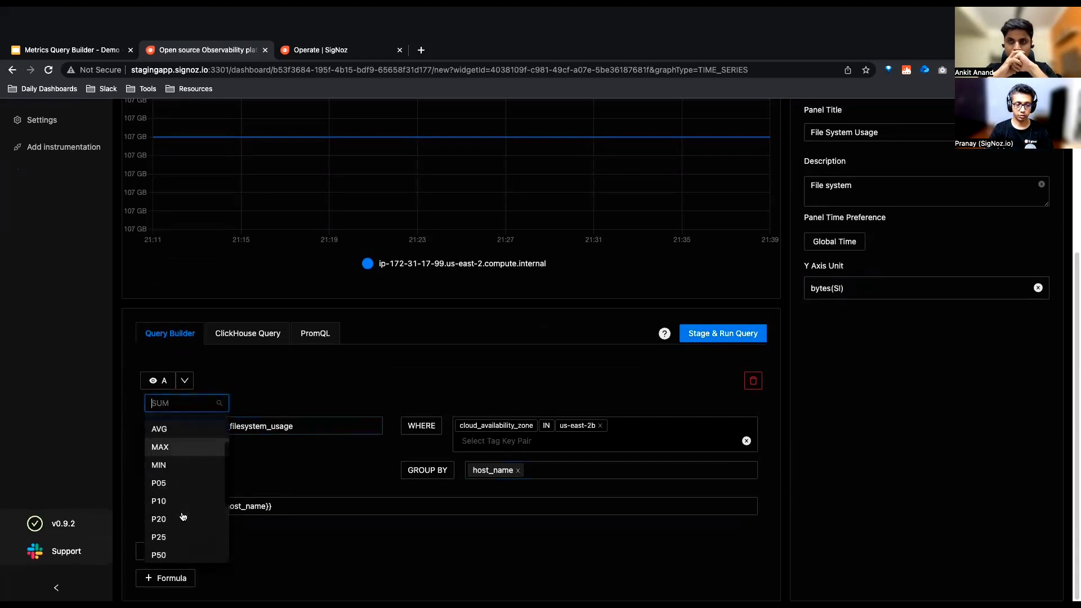
{"action": "scroll", "coordinate": [175, 497], "scroll_direction": "up", "scroll_amount": 2}
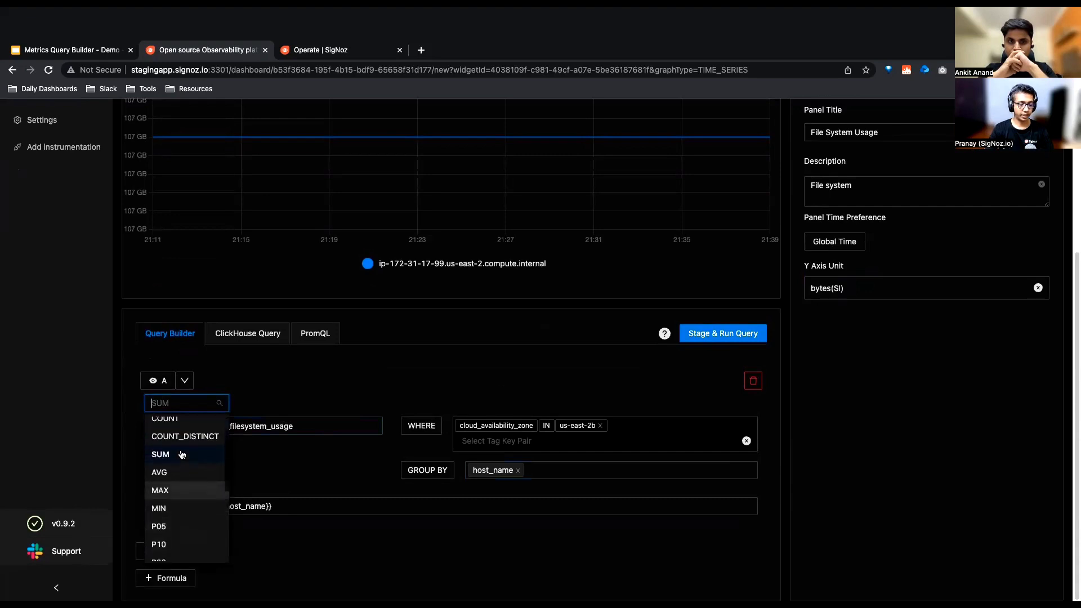
{"action": "scroll", "coordinate": [179, 494], "scroll_direction": "down", "scroll_amount": 1}
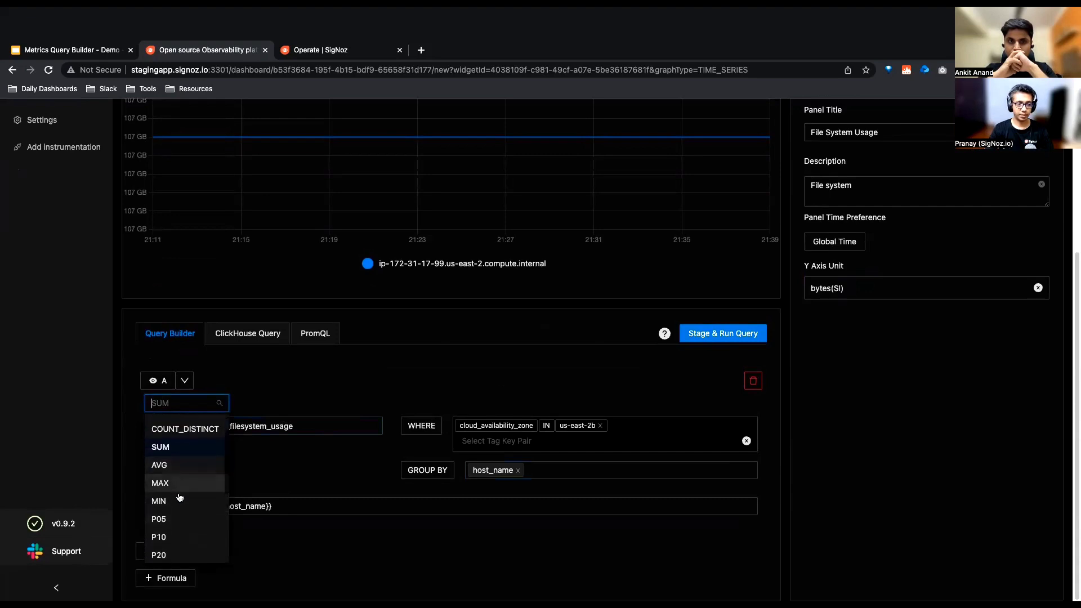
{"action": "scroll", "coordinate": [179, 497], "scroll_direction": "down", "scroll_amount": 2}
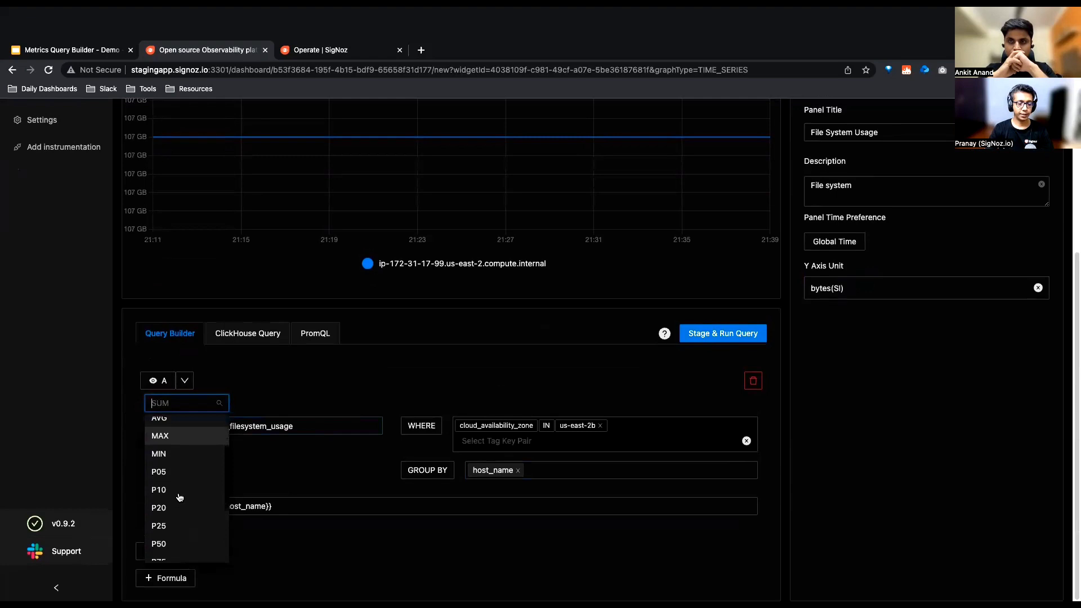
{"action": "scroll", "coordinate": [179, 495], "scroll_direction": "down", "scroll_amount": 4}
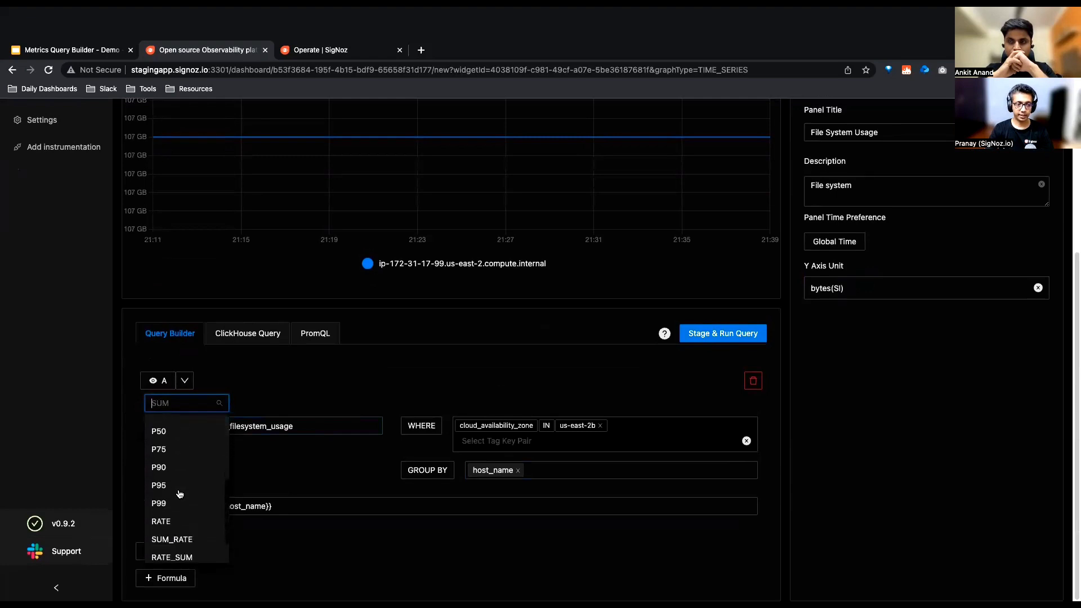
{"action": "scroll", "coordinate": [179, 495], "scroll_direction": "down", "scroll_amount": 2}
{"action": "scroll", "coordinate": [180, 490], "scroll_direction": "up", "scroll_amount": 2}
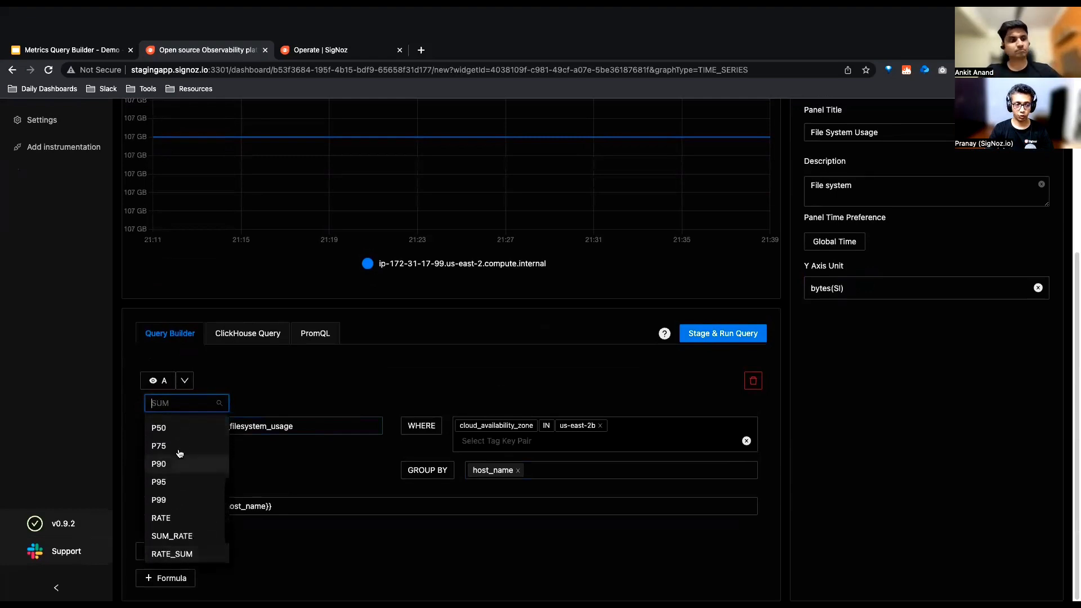
{"action": "scroll", "coordinate": [180, 487], "scroll_direction": "down", "scroll_amount": 3}
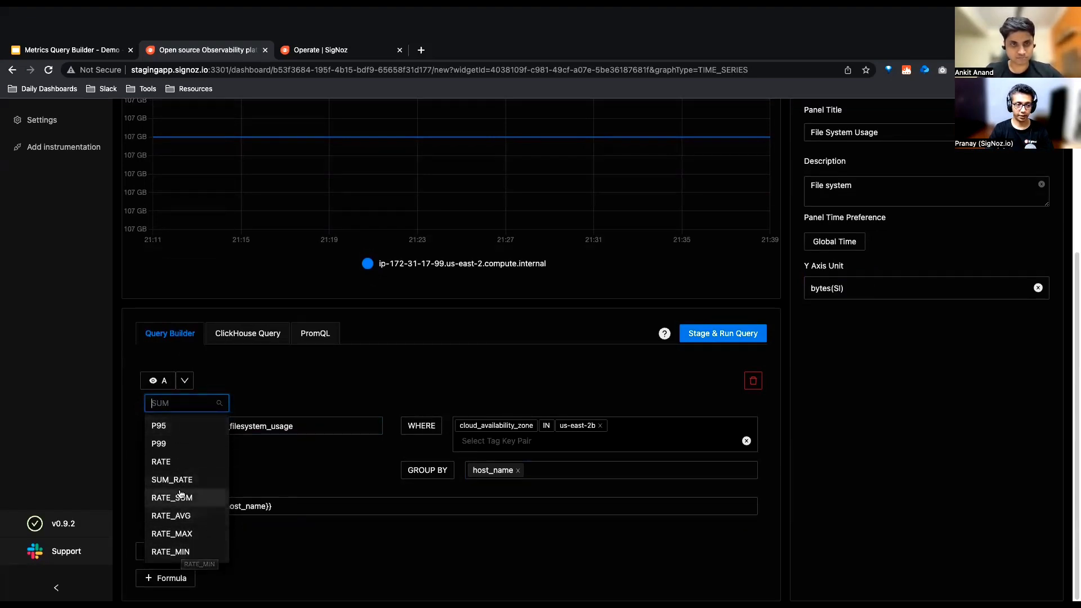
{"action": "left_click", "coordinate": [309, 533]}
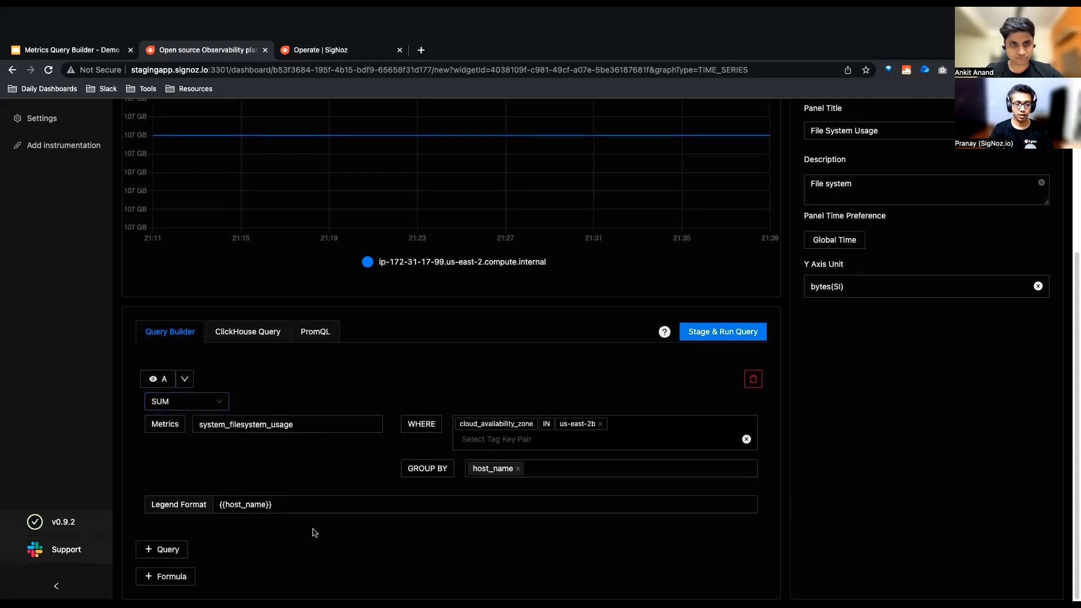
Add a second query B and a formula F1 to the panel's query builder
{"action": "left_click", "coordinate": [169, 551]}
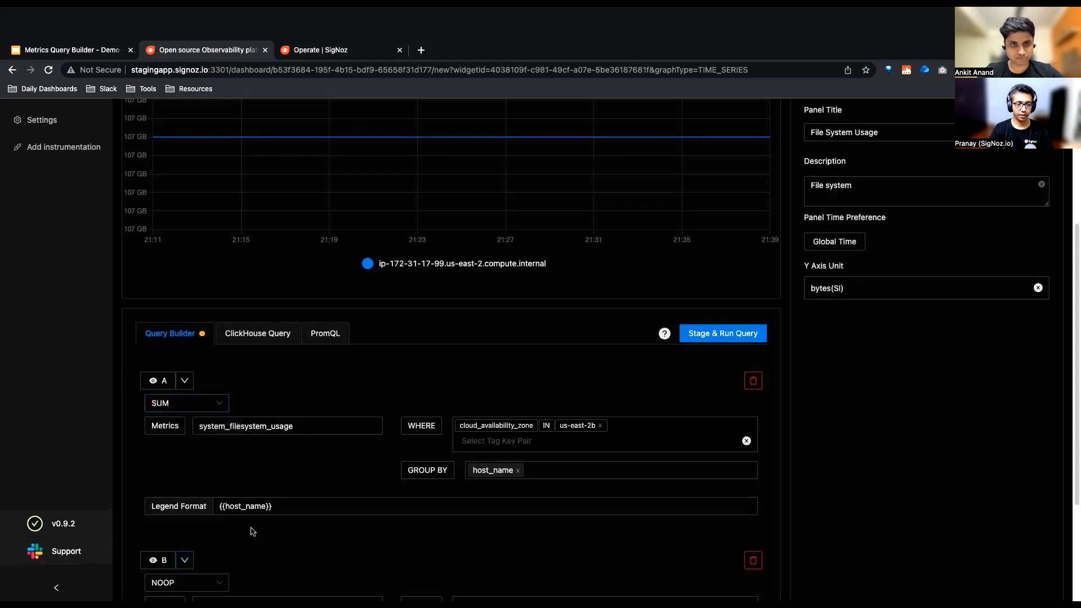
{"action": "scroll", "coordinate": [257, 529], "scroll_direction": "down", "scroll_amount": 3}
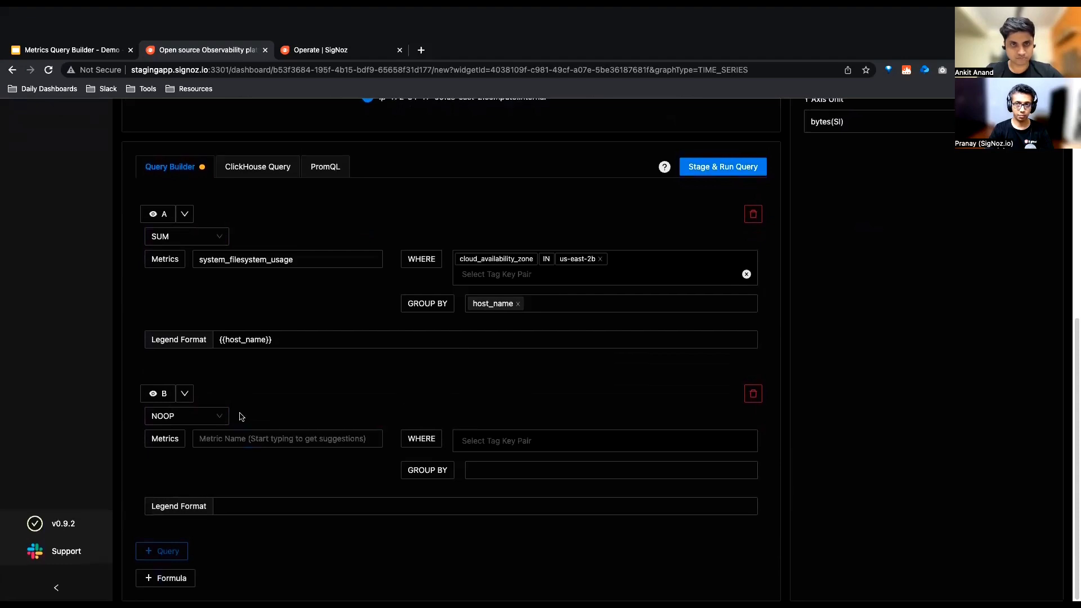
{"action": "left_click", "coordinate": [177, 575]}
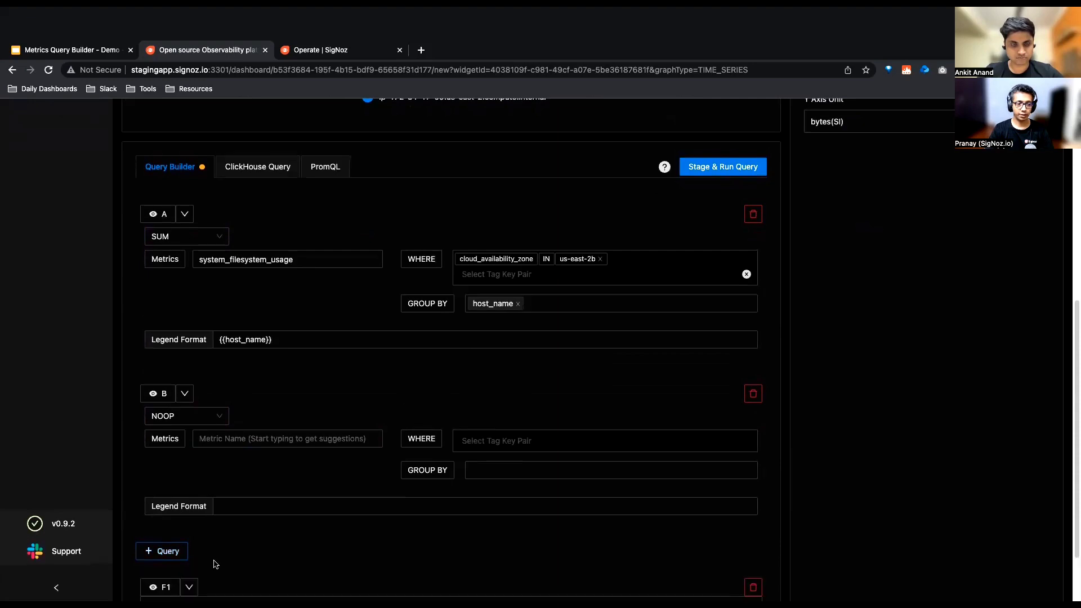
Set query B's metric to system_filesystem_usage, copied from query A, and its aggregation function to SUM
{"action": "scroll", "coordinate": [217, 560], "scroll_direction": "down", "scroll_amount": 3}
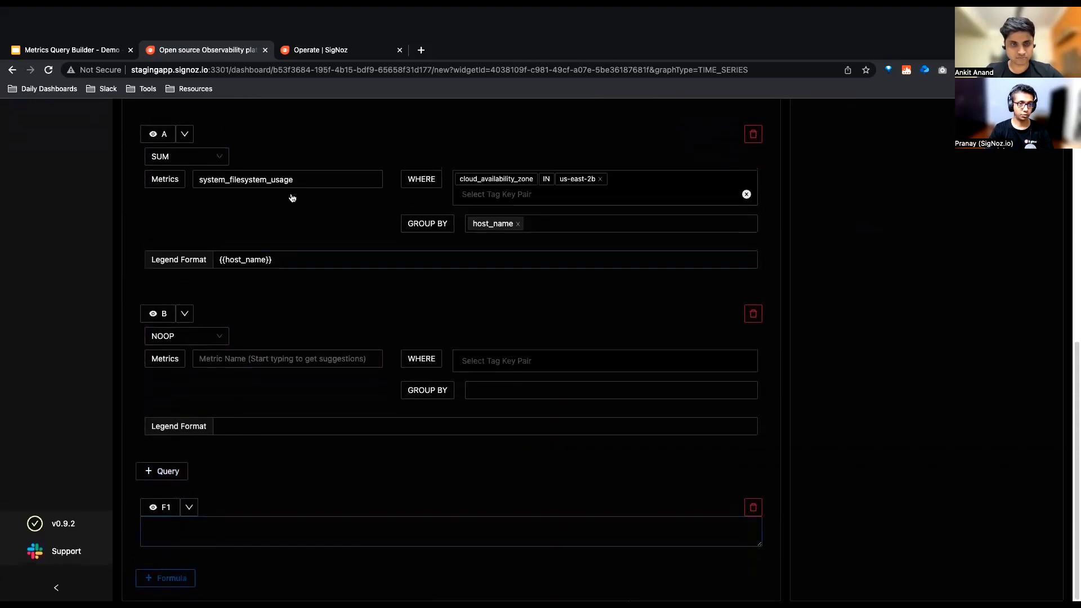
{"action": "double_click", "coordinate": [306, 177]}
{"action": "key", "text": "super+c"}
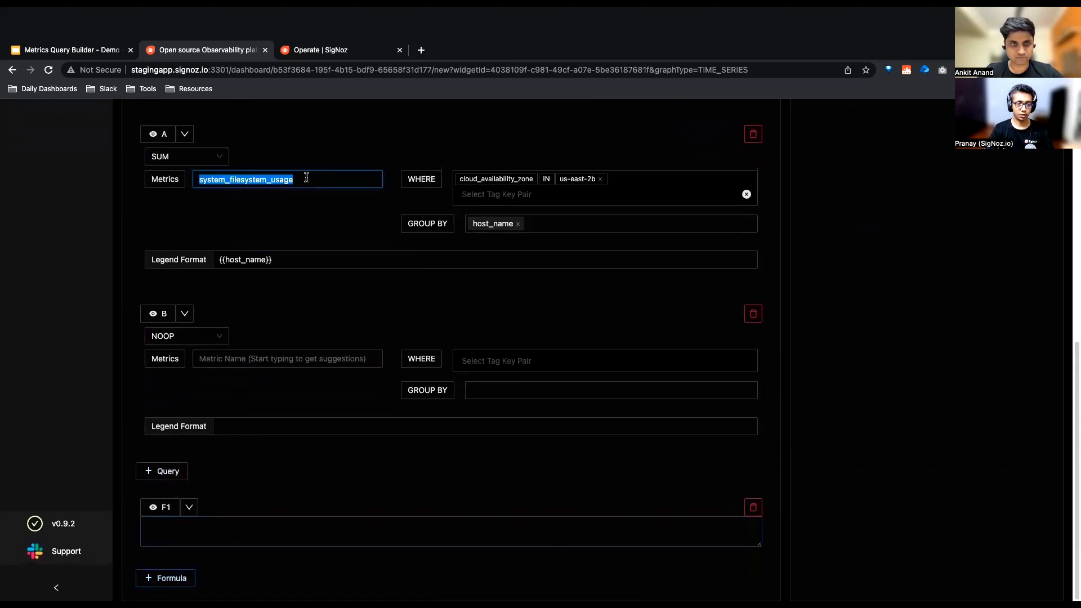
{"action": "left_click", "coordinate": [259, 358]}
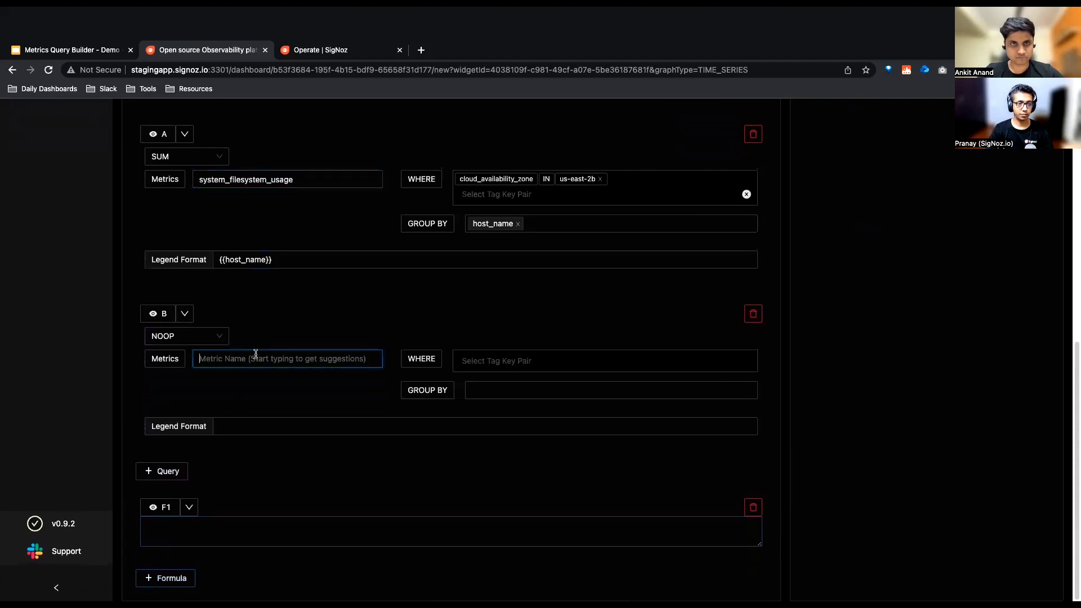
{"action": "key", "text": "super+v"}
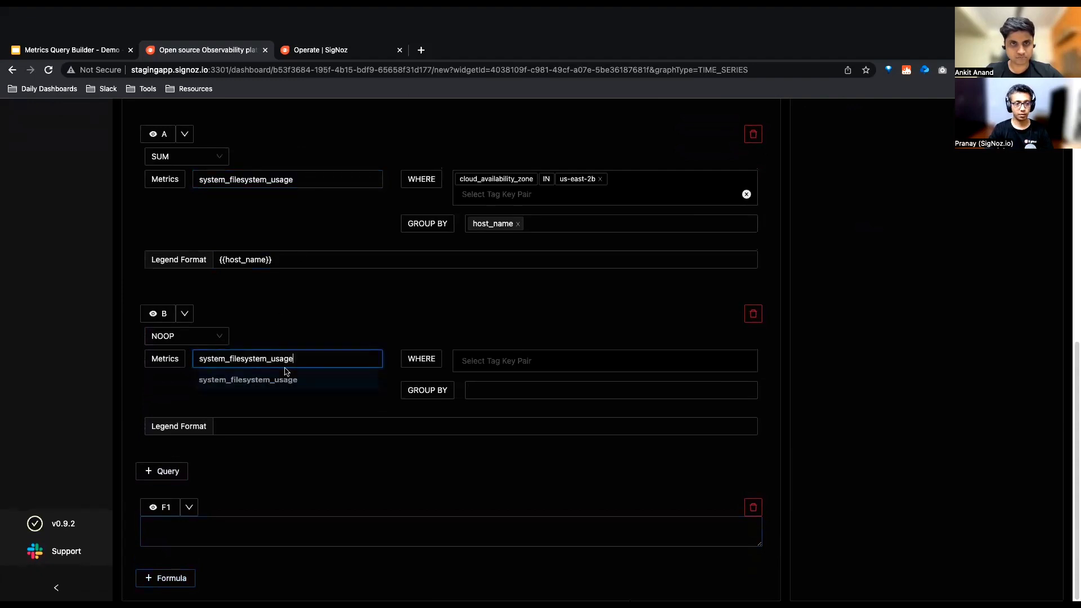
{"action": "left_click", "coordinate": [297, 383]}
{"action": "left_click", "coordinate": [215, 335]}
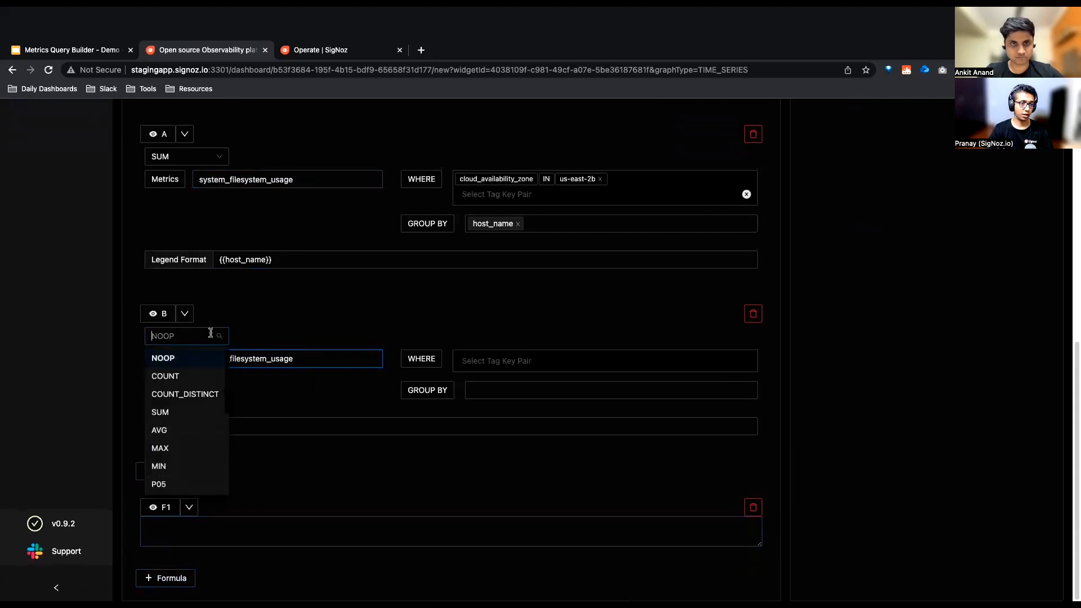
{"action": "left_click", "coordinate": [169, 412]}
Filter query B with the WHERE condition cloud_availability_zone IN us-east-2b
{"action": "left_click", "coordinate": [520, 365]}
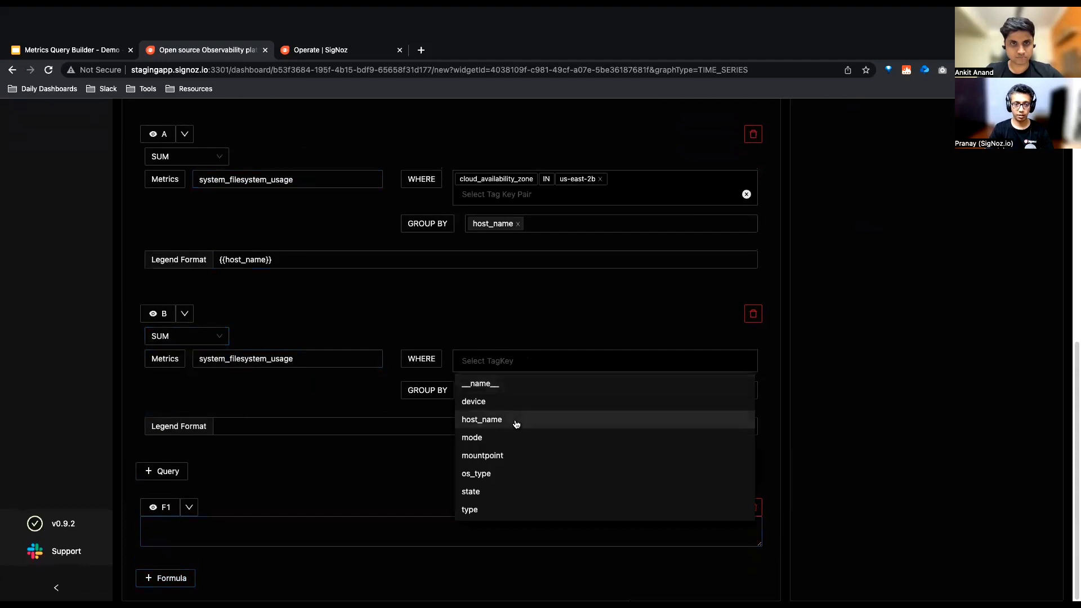
{"action": "left_click", "coordinate": [526, 363]}
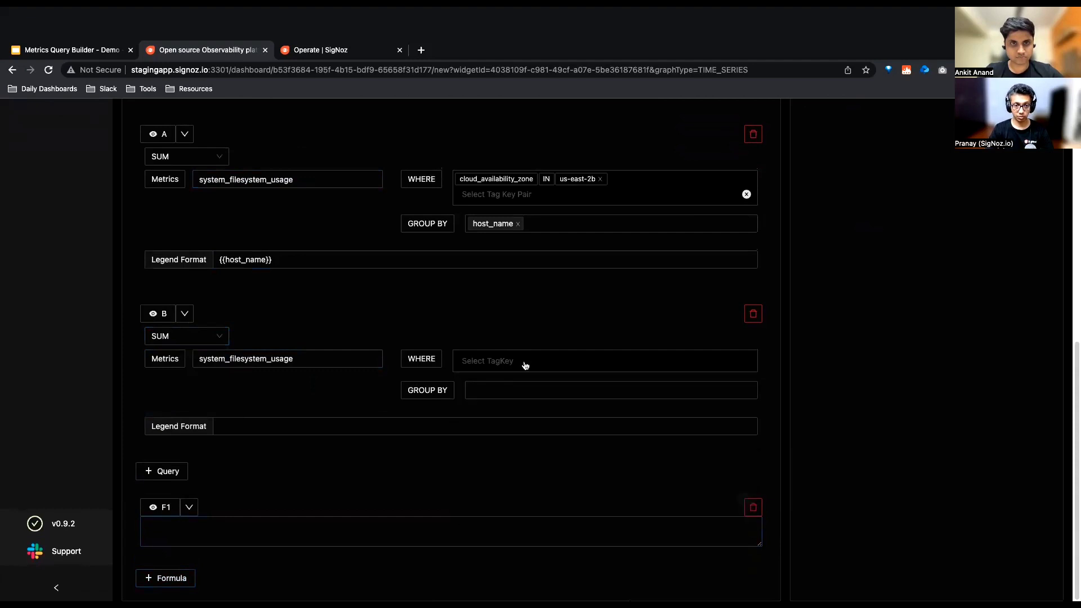
{"action": "left_click", "coordinate": [523, 365]}
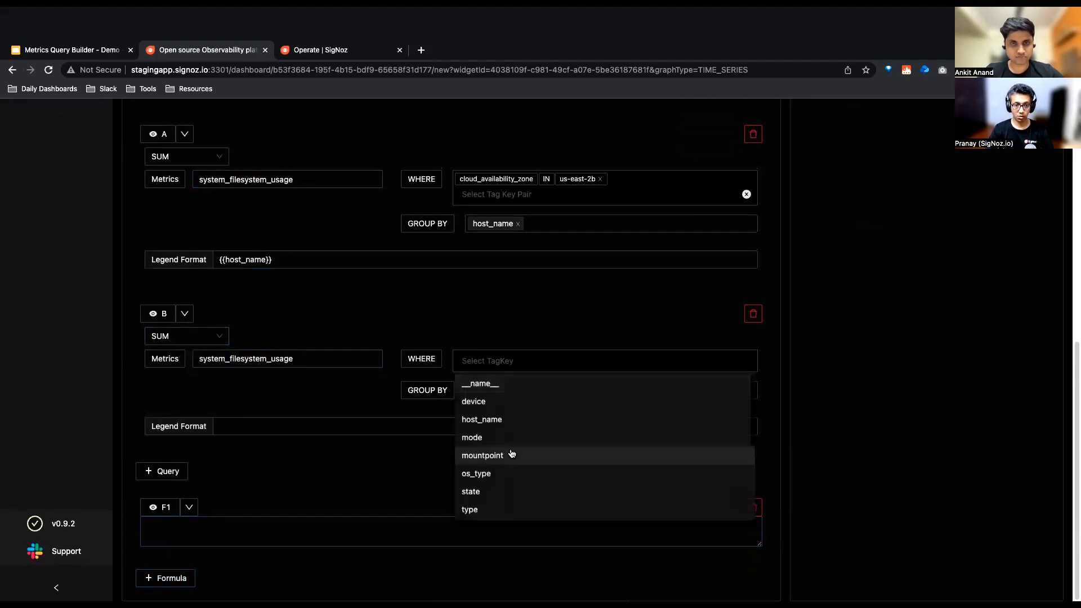
{"action": "scroll", "coordinate": [512, 454], "scroll_direction": "down", "scroll_amount": 3}
{"action": "left_click", "coordinate": [530, 401]}
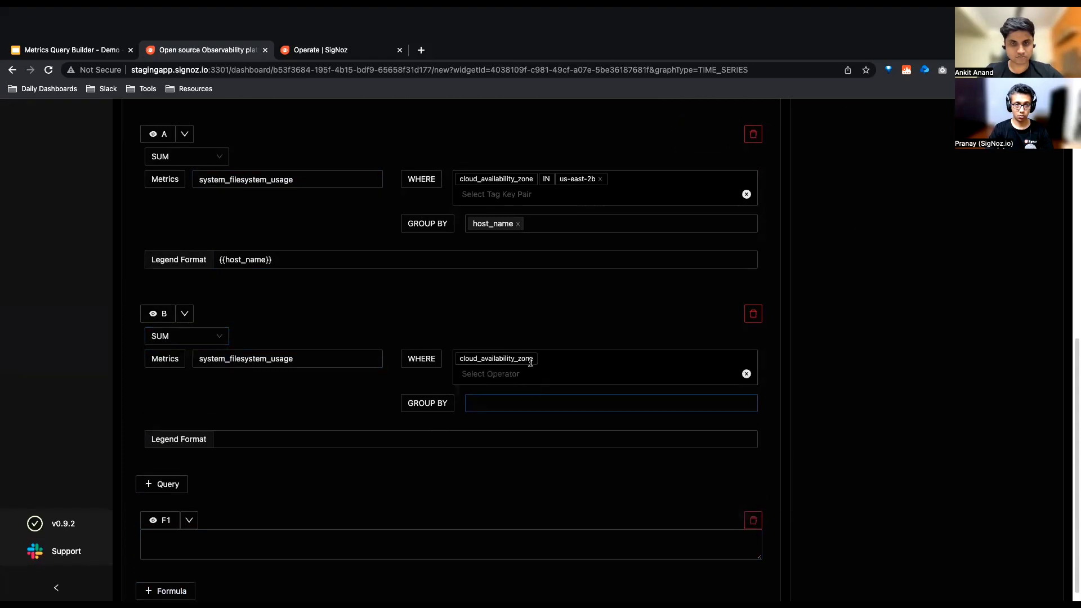
{"action": "left_click", "coordinate": [519, 374]}
{"action": "left_click", "coordinate": [493, 396]}
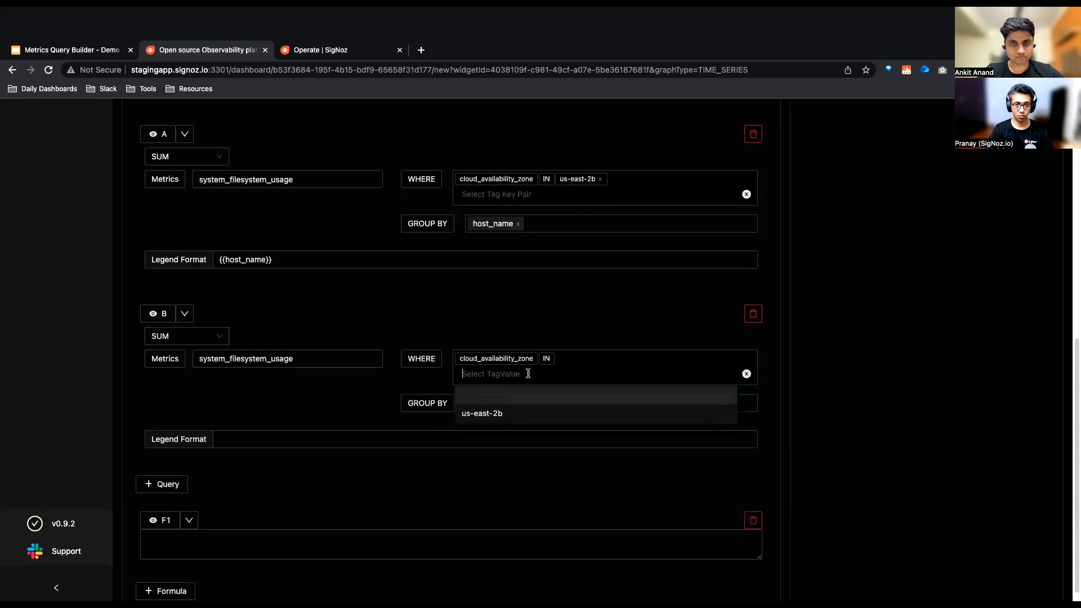
{"action": "left_click", "coordinate": [512, 415]}
{"action": "left_click", "coordinate": [579, 303]}
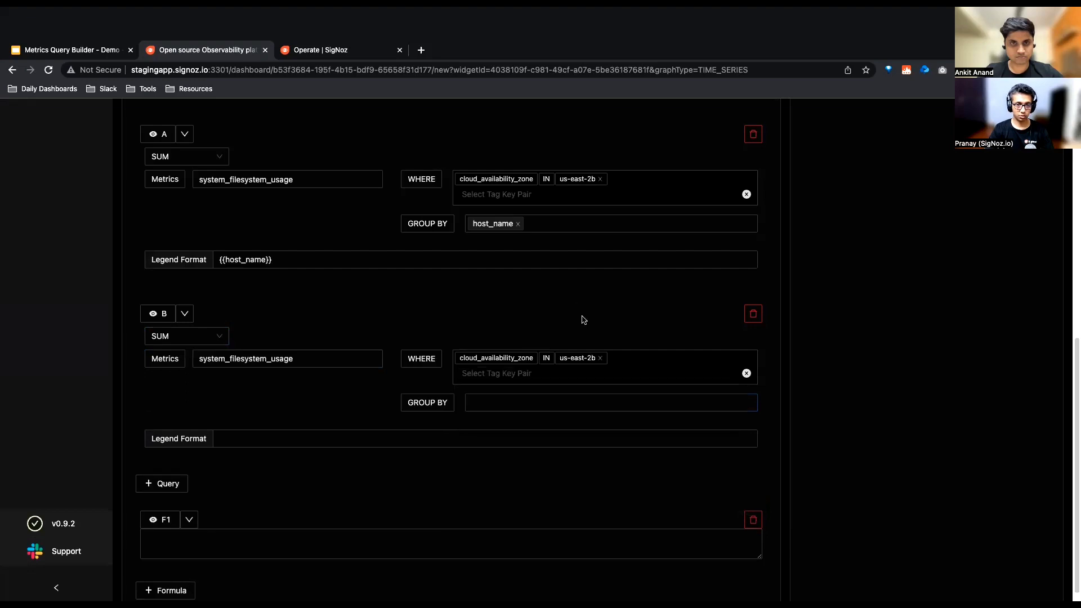
Group query B by device only, without host_name
{"action": "left_click", "coordinate": [495, 408]}
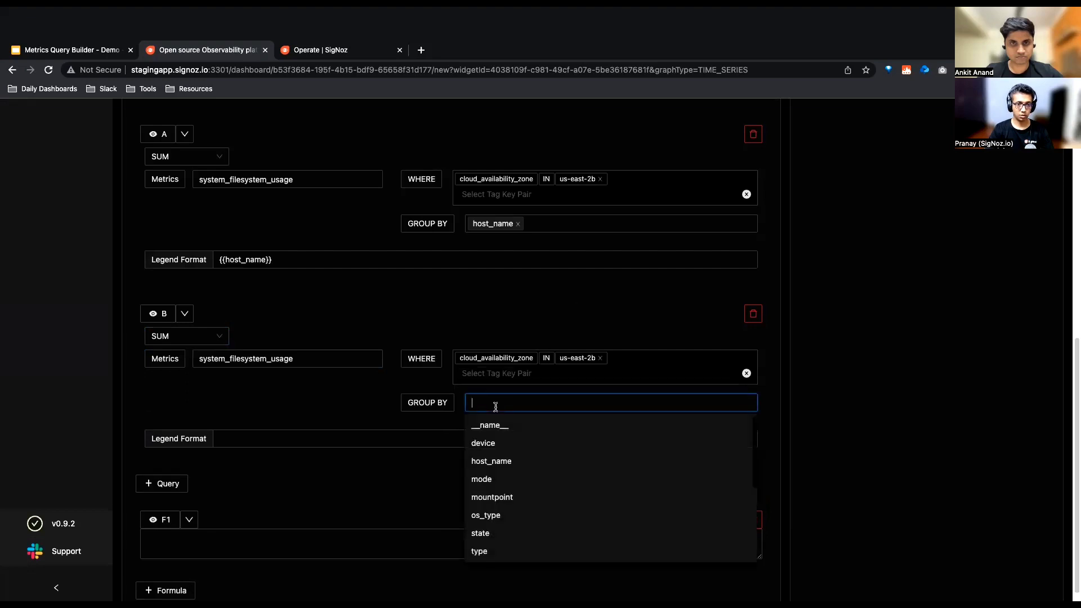
{"action": "left_click", "coordinate": [489, 470]}
{"action": "left_click", "coordinate": [489, 453]}
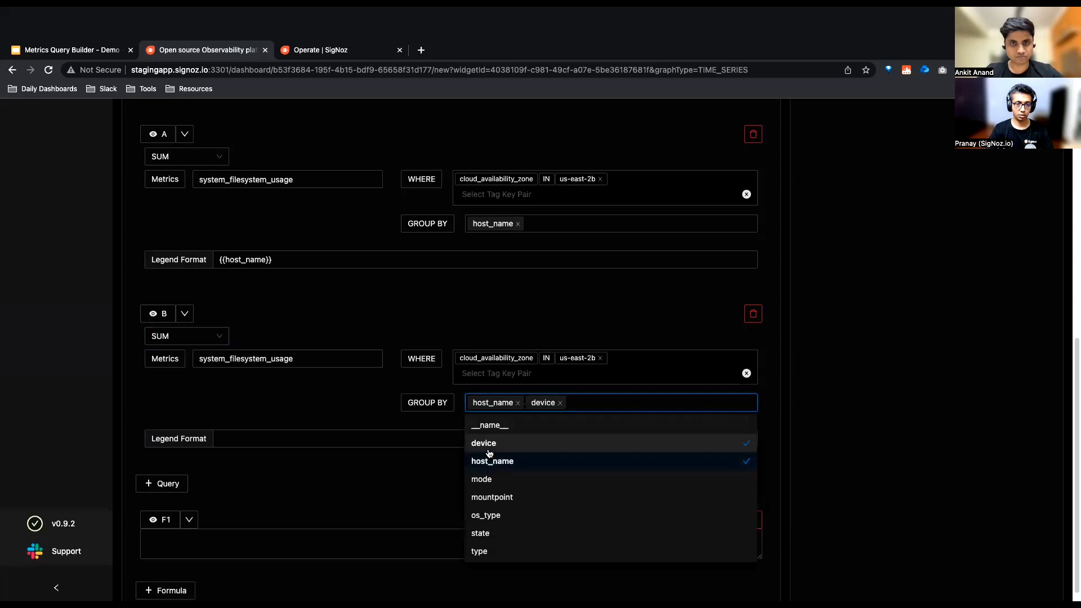
{"action": "left_click", "coordinate": [519, 458]}
{"action": "left_click", "coordinate": [341, 393]}
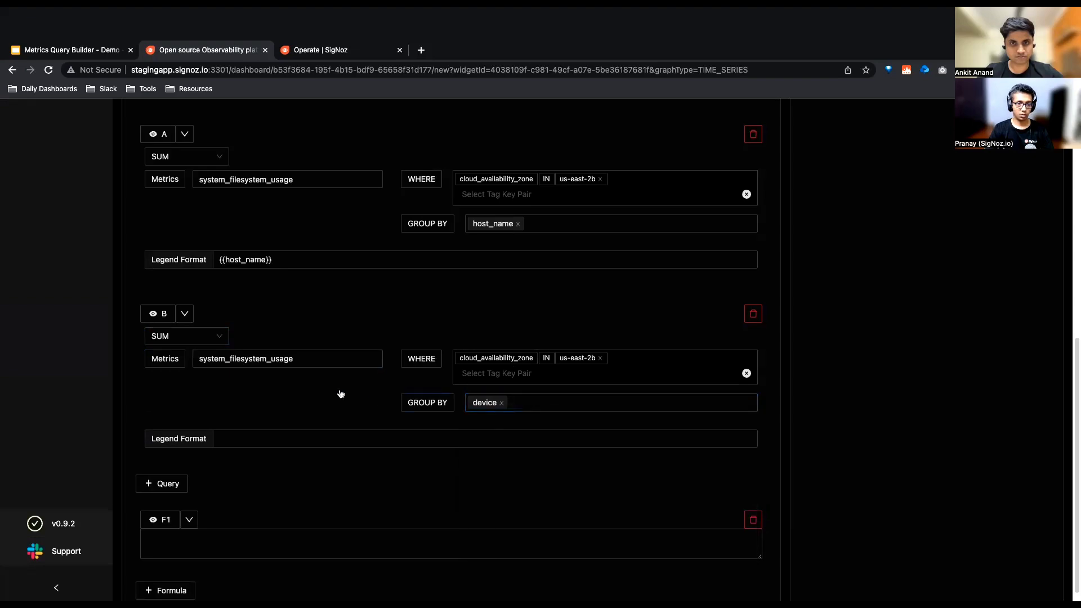
Stage and run the panel's queries
{"action": "scroll", "coordinate": [343, 393], "scroll_direction": "down", "scroll_amount": 1}
{"action": "scroll", "coordinate": [478, 309], "scroll_direction": "up", "scroll_amount": 10}
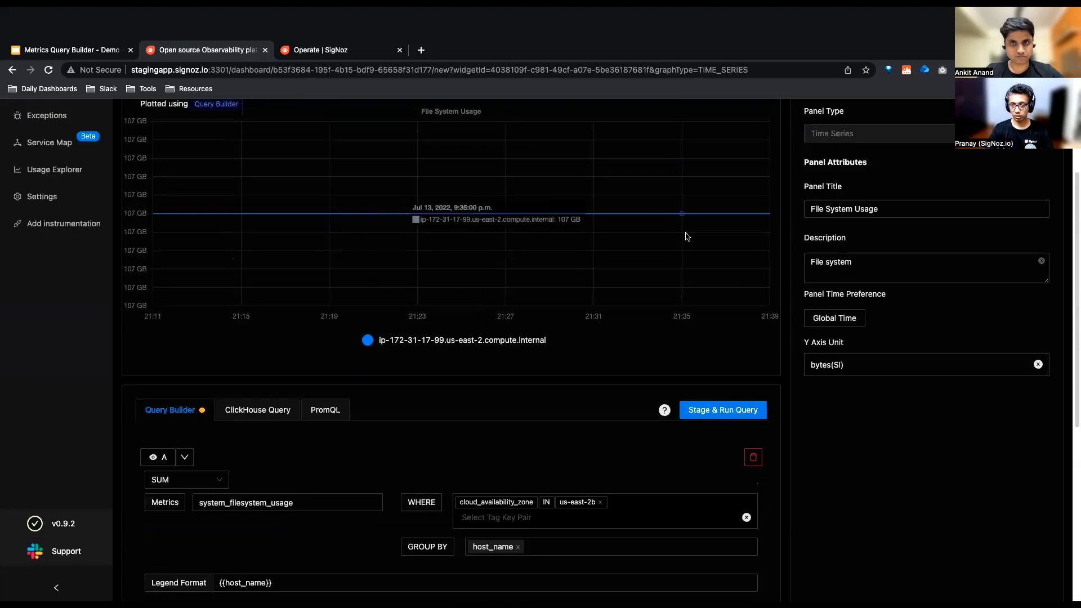
{"action": "left_click", "coordinate": [697, 409]}
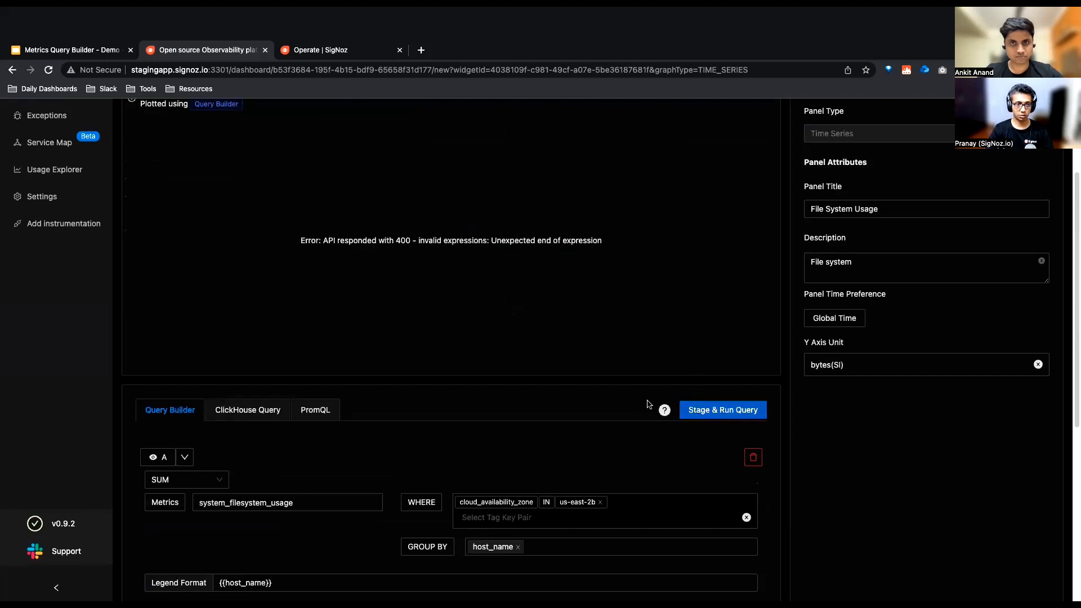
Delete query B from the query builder and add a fresh query B in its place
{"action": "scroll", "coordinate": [591, 394], "scroll_direction": "down", "scroll_amount": 5}
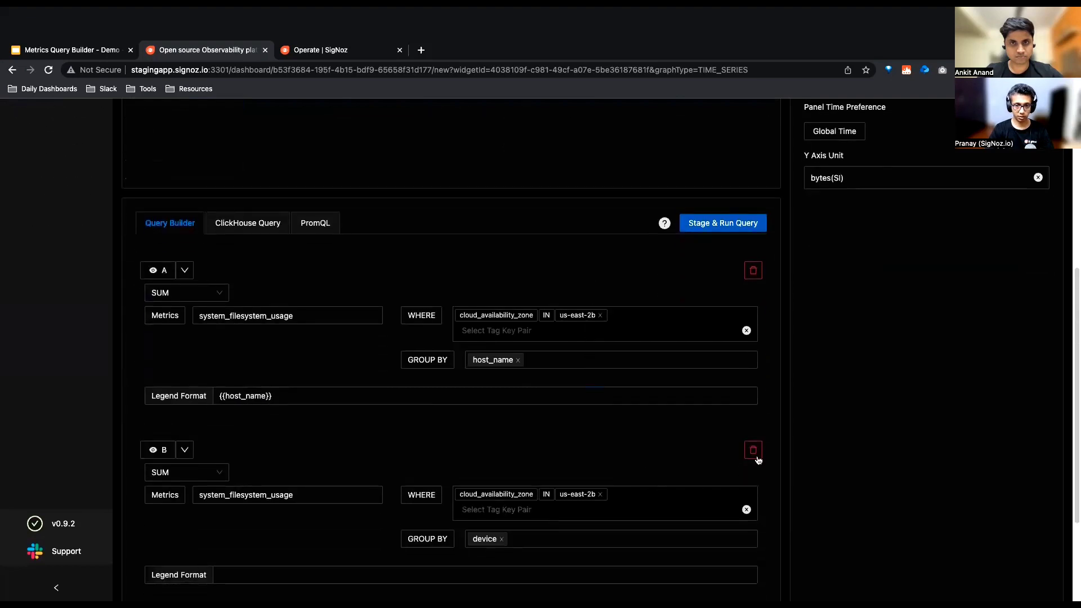
{"action": "left_click", "coordinate": [753, 450]}
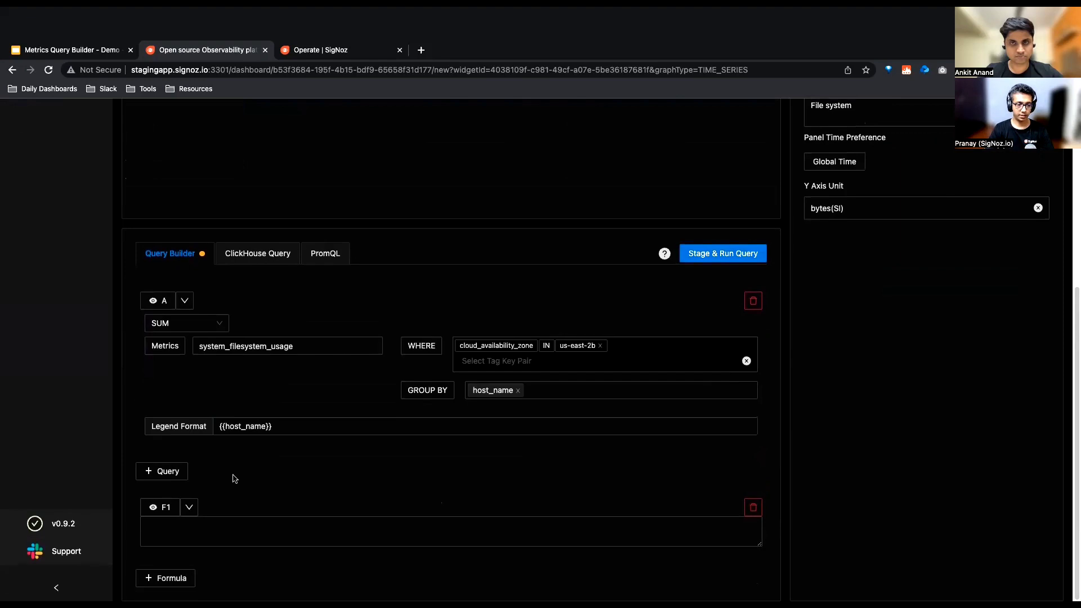
{"action": "left_click", "coordinate": [176, 474]}
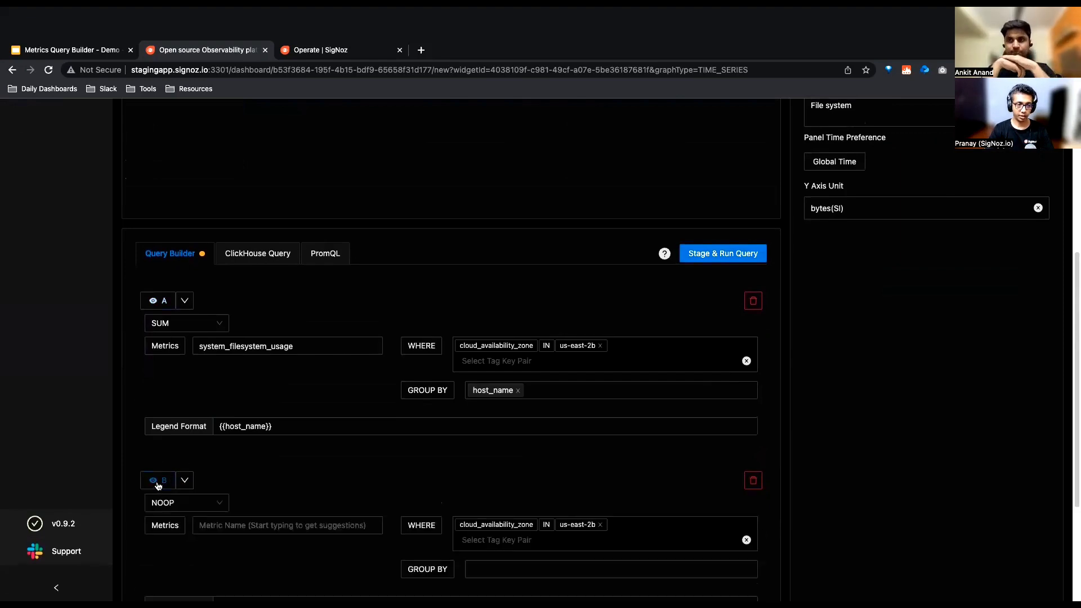
Enter A/B as the expression of formula F1
{"action": "scroll", "coordinate": [158, 482], "scroll_direction": "down", "scroll_amount": 2}
{"action": "scroll", "coordinate": [157, 482], "scroll_direction": "down", "scroll_amount": 2}
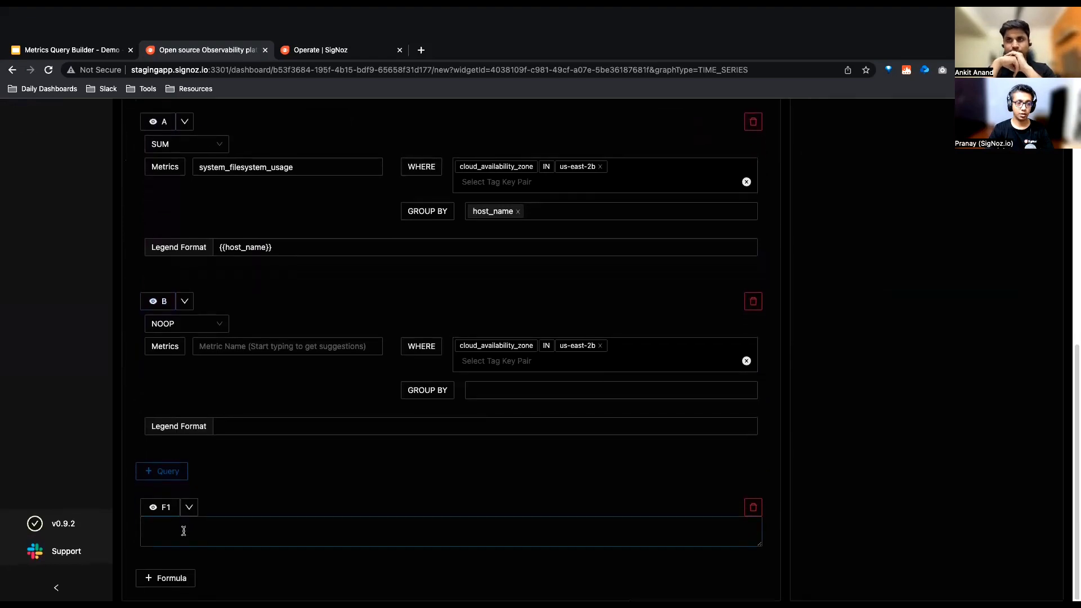
{"action": "left_click", "coordinate": [183, 529]}
{"action": "type", "text": "A/B"}
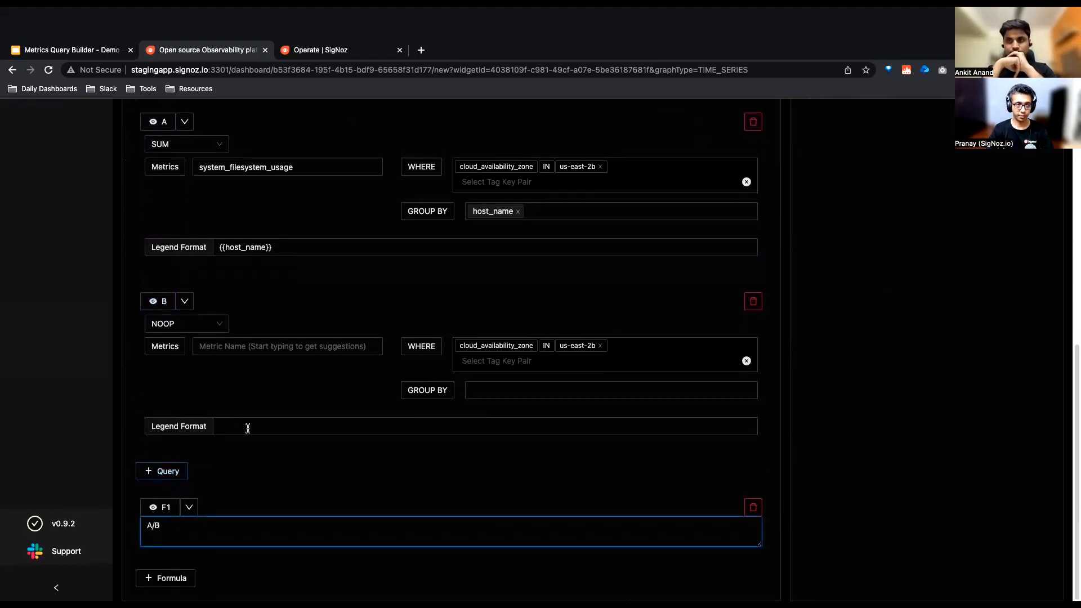
{"action": "scroll", "coordinate": [216, 212], "scroll_direction": "up", "scroll_amount": 7}
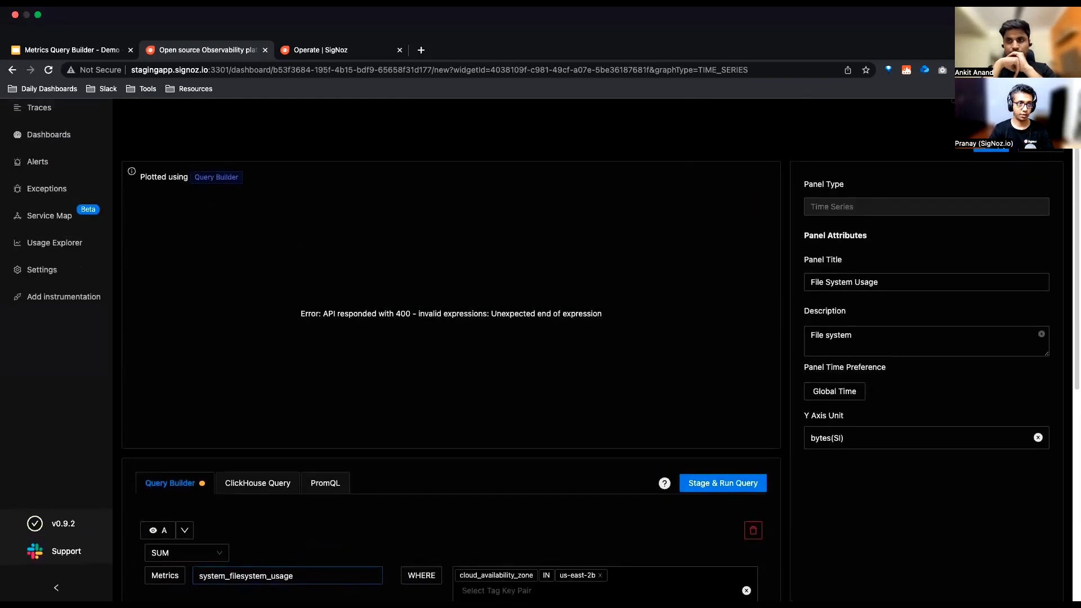
Switch to the Metrics Query Builder - Demo presentation in Google Slides and present it from the Agenda slide through to What & Why?
{"action": "left_click", "coordinate": [63, 50]}
{"action": "left_click", "coordinate": [180, 316]}
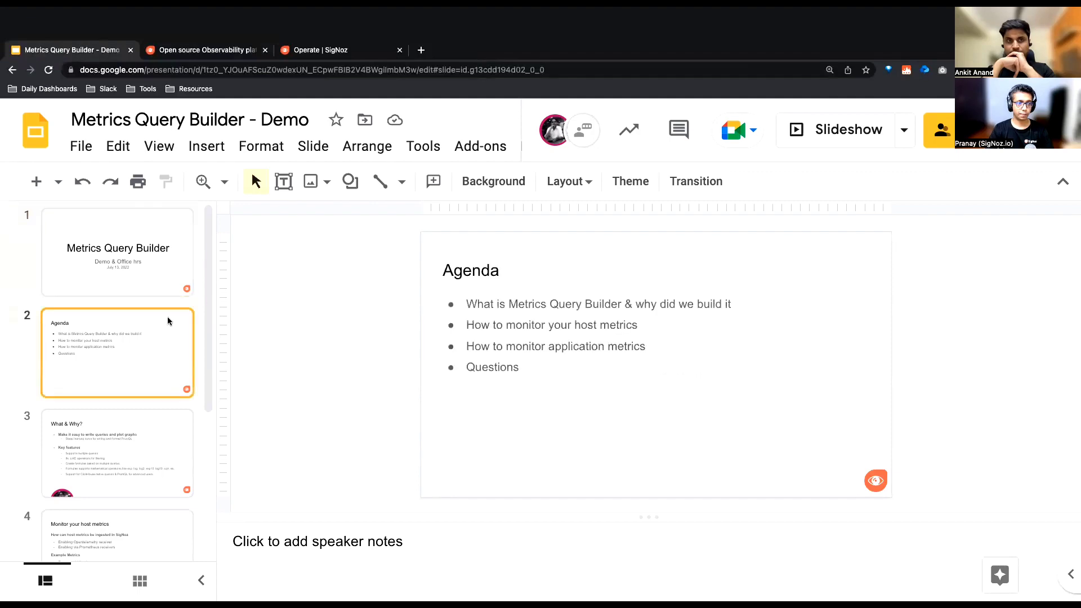
{"action": "left_click", "coordinate": [844, 140]}
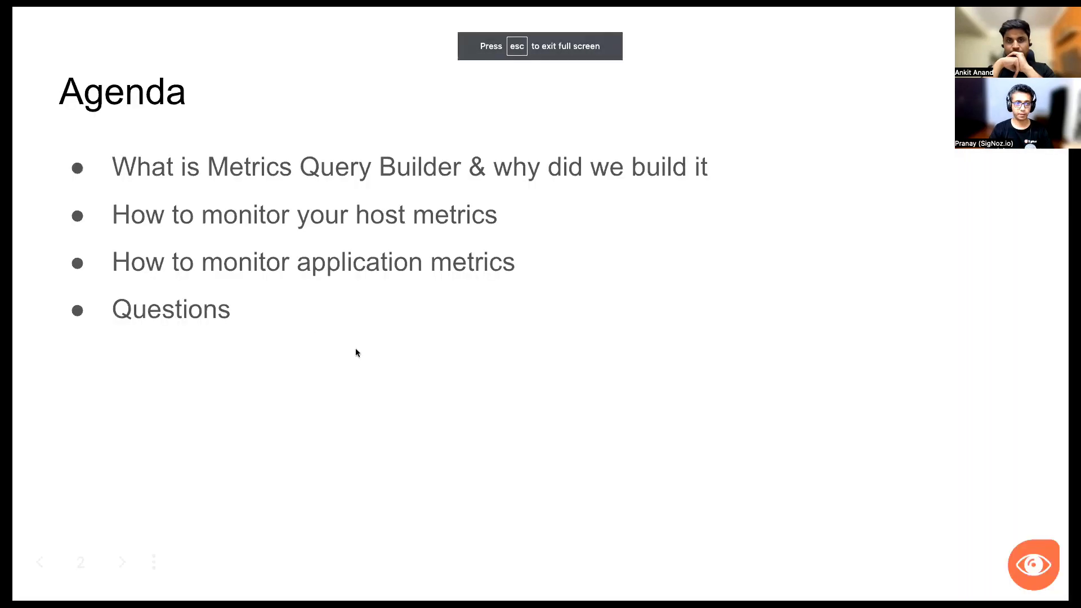
{"action": "left_click", "coordinate": [309, 310]}
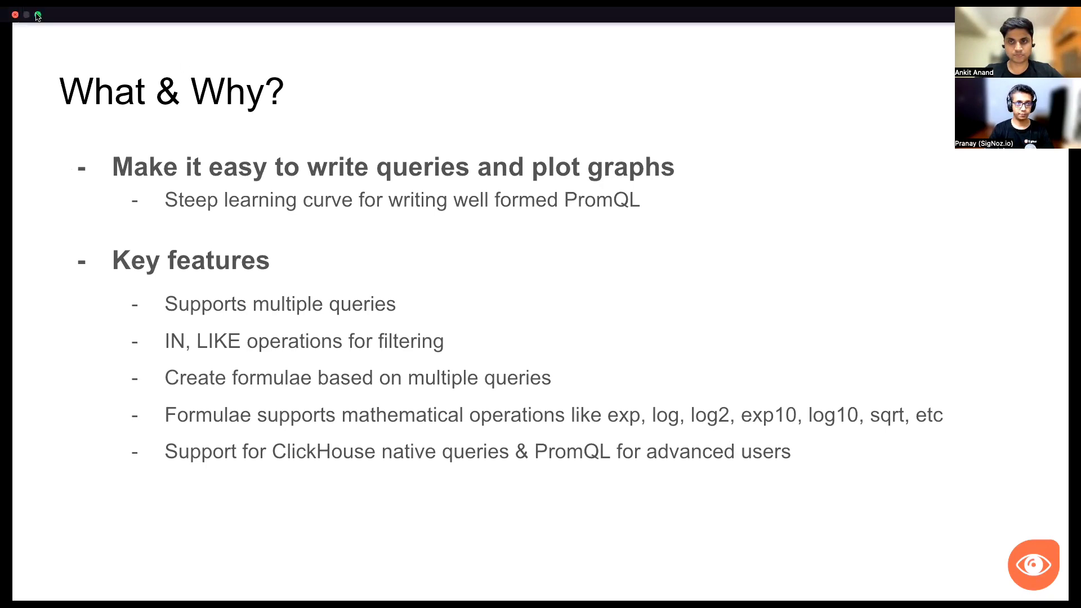
Leave the full-screen presentation, return to the SigNoz panel editor and restore its window to full screen
{"action": "left_click", "coordinate": [38, 16]}
{"action": "left_click", "coordinate": [526, 23]}
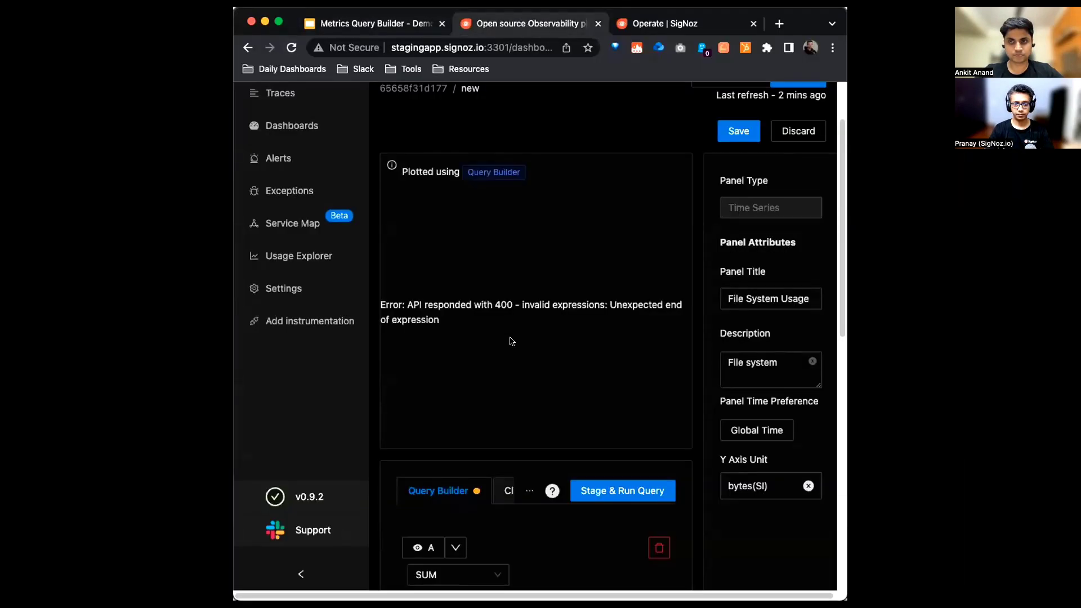
{"action": "scroll", "coordinate": [510, 341], "scroll_direction": "down", "scroll_amount": 8}
{"action": "scroll", "coordinate": [509, 339], "scroll_direction": "up", "scroll_amount": 9}
{"action": "scroll", "coordinate": [487, 378], "scroll_direction": "down", "scroll_amount": 4}
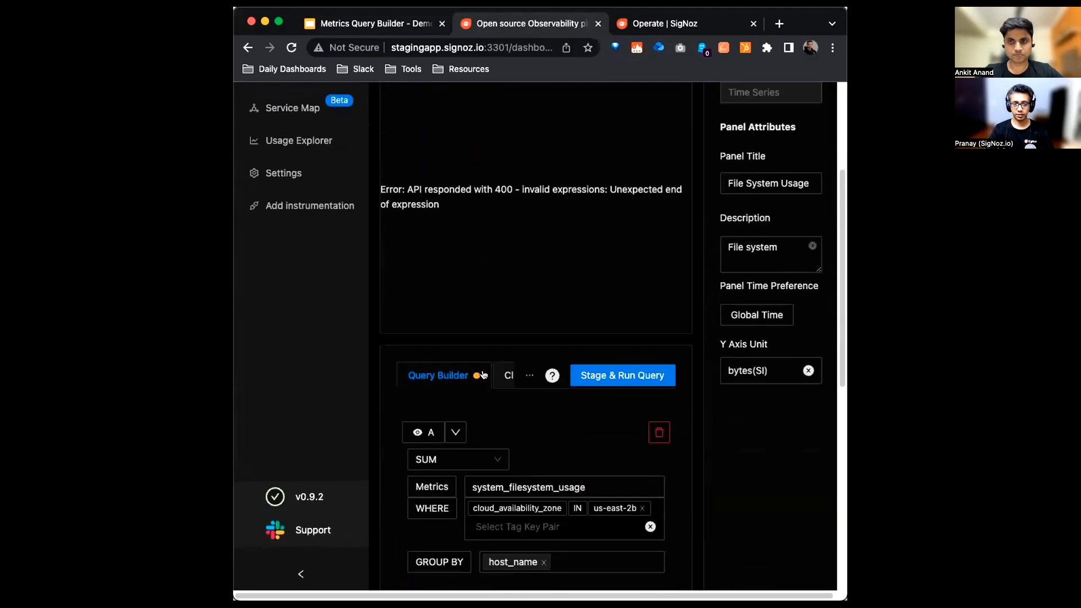
{"action": "left_click", "coordinate": [276, 23]}
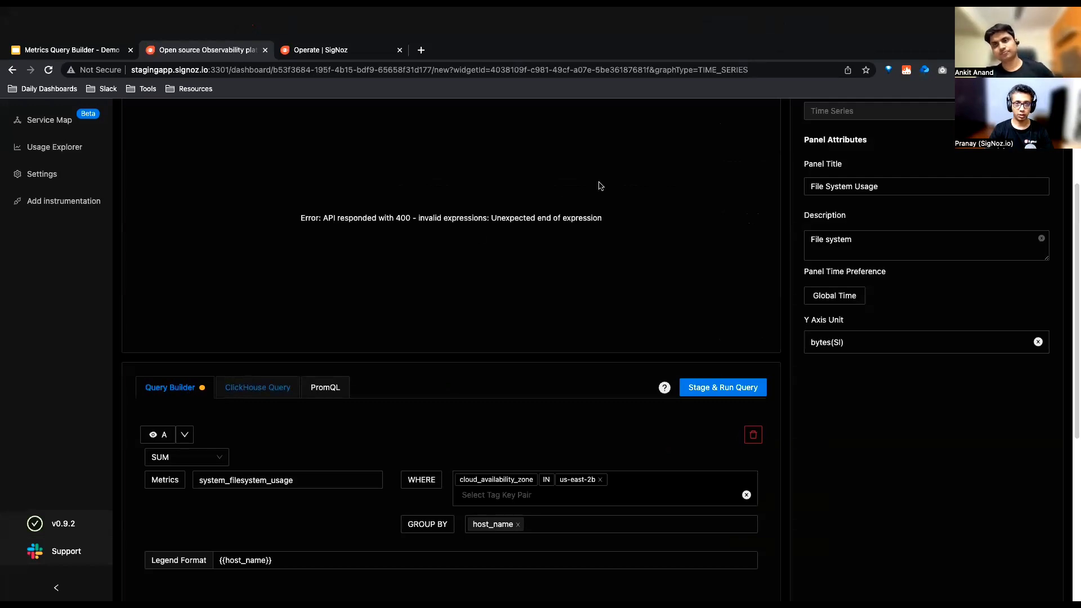
Examine the ClickHouse Query and PromQL editors as alternatives to the query builder for the File System Usage panel
{"action": "left_click", "coordinate": [256, 394]}
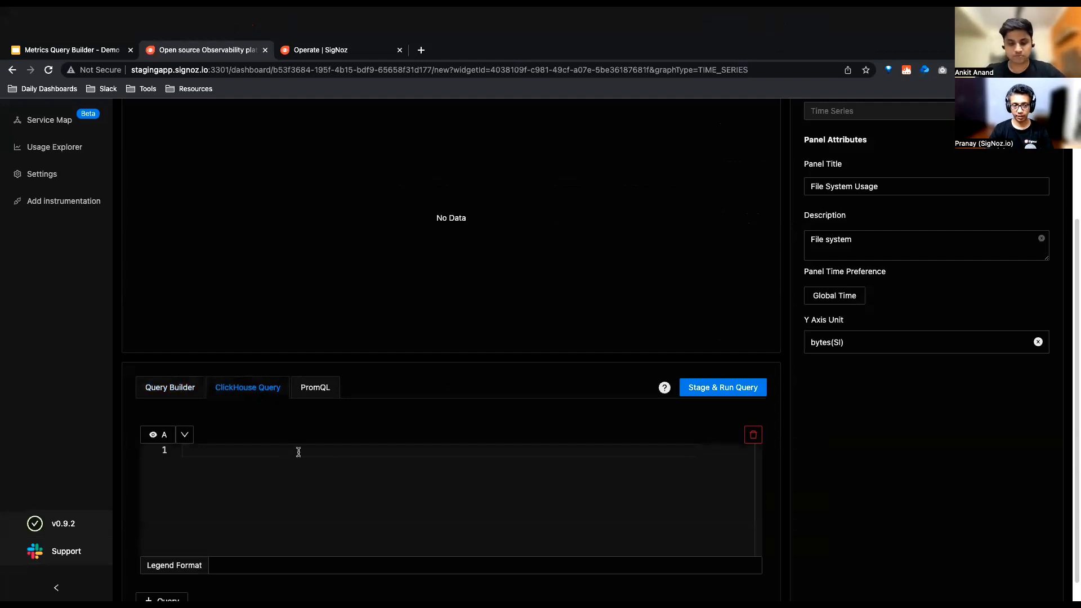
{"action": "left_click", "coordinate": [324, 395]}
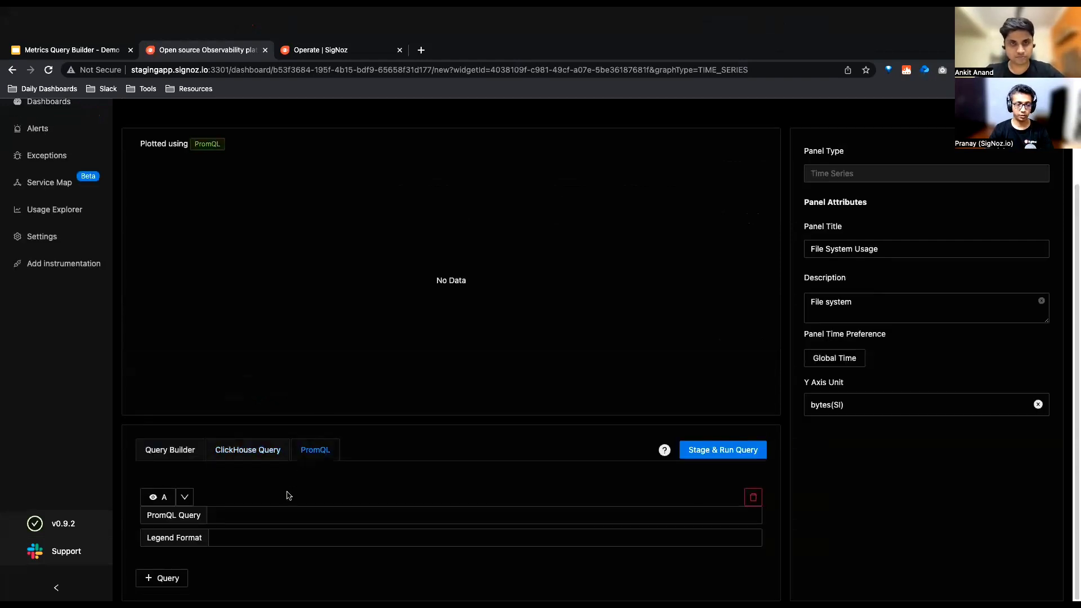
{"action": "left_click", "coordinate": [253, 520]}
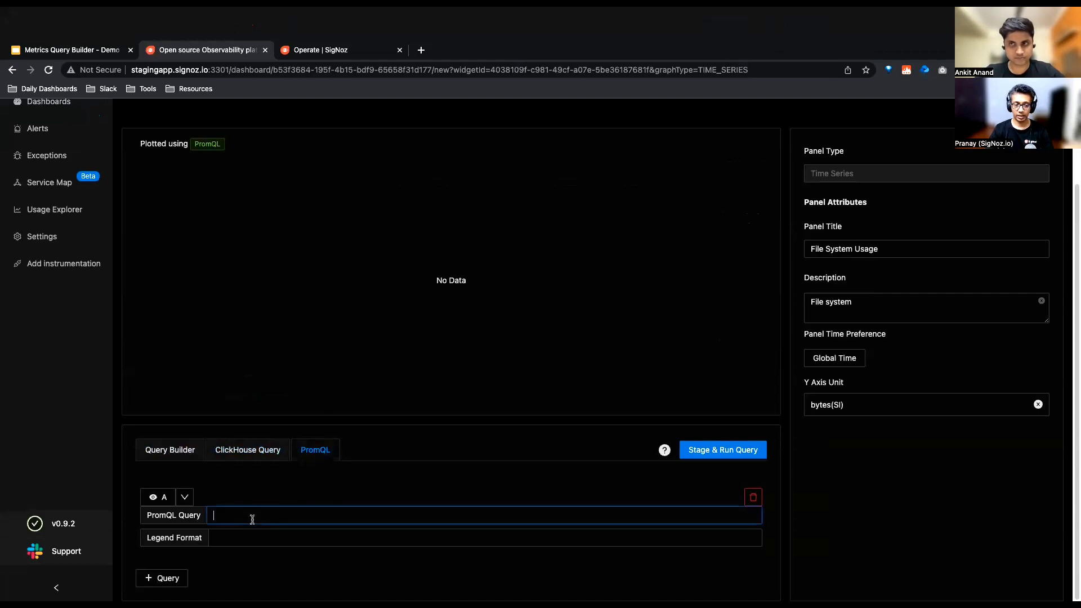
{"action": "left_click", "coordinate": [179, 450]}
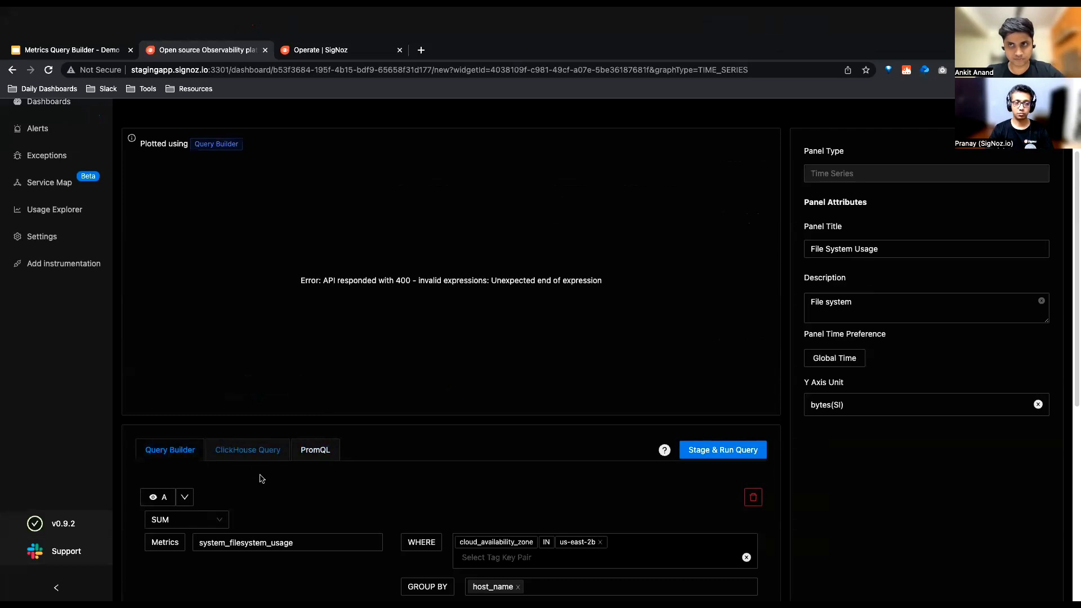
{"action": "scroll", "coordinate": [261, 475], "scroll_direction": "down", "scroll_amount": 2}
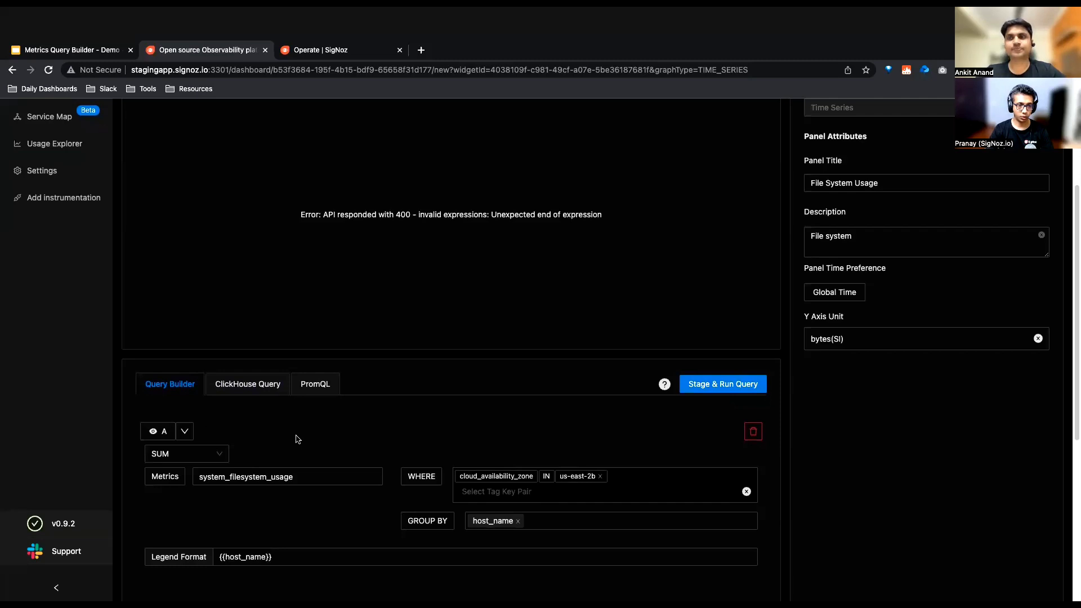
{"action": "left_click", "coordinate": [271, 394]}
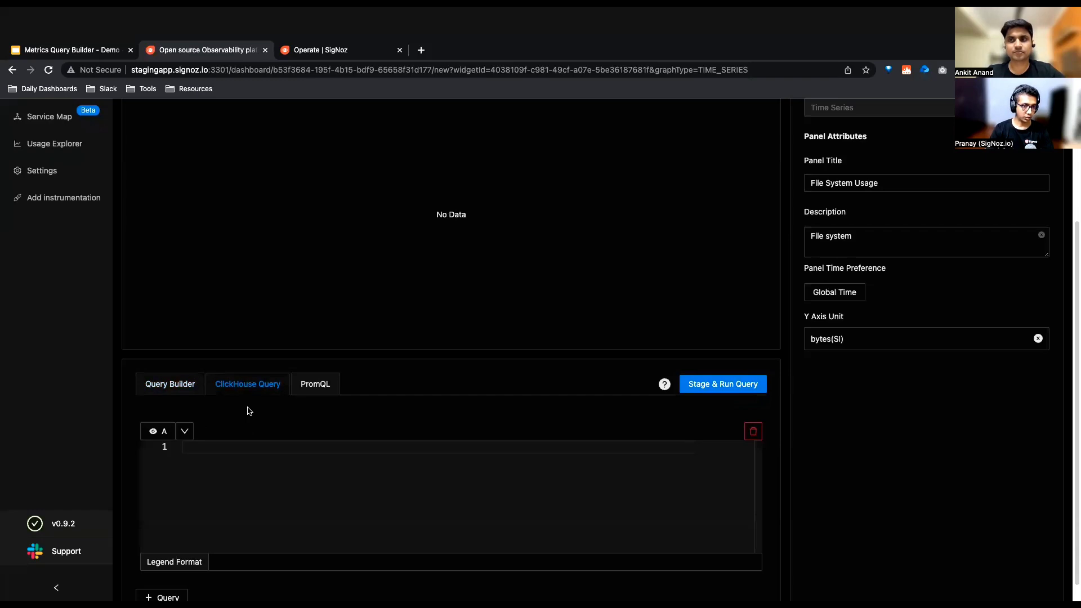
{"action": "left_click", "coordinate": [314, 384]}
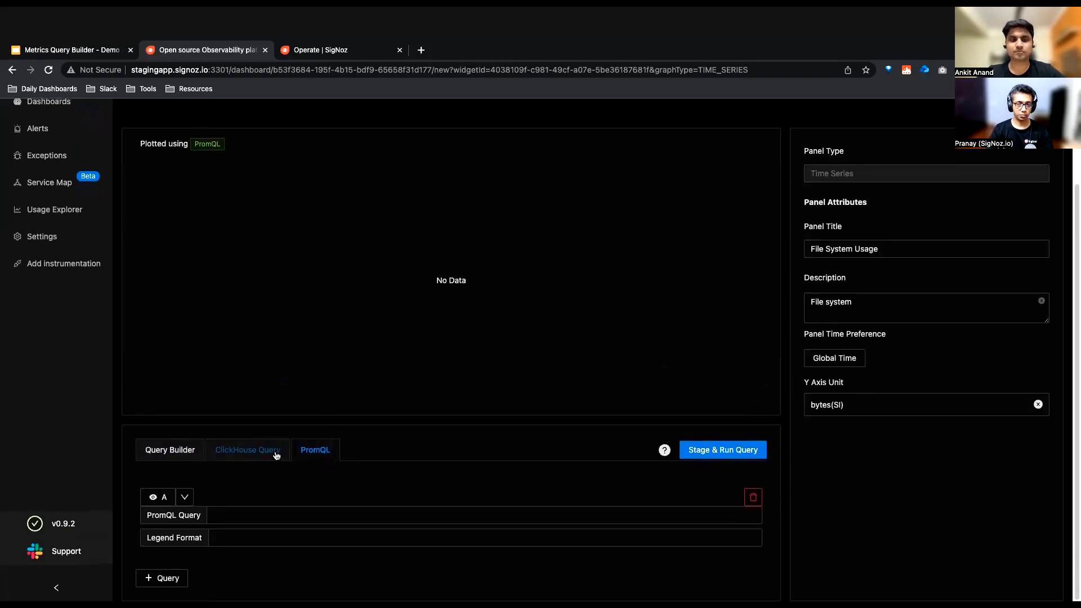
Switch to the Metrics Query Builder - Demo presentation in Google Slides and present it from What & Why? through to Monitor Application Metrics
{"action": "scroll", "coordinate": [276, 455], "scroll_direction": "up", "scroll_amount": 1}
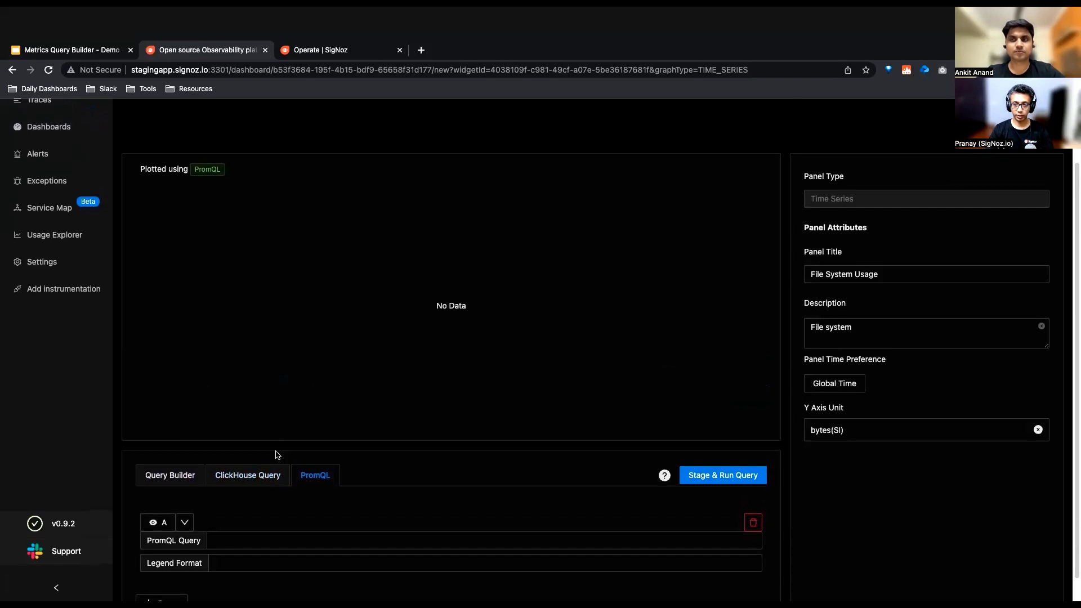
{"action": "scroll", "coordinate": [234, 340], "scroll_direction": "up", "scroll_amount": 1}
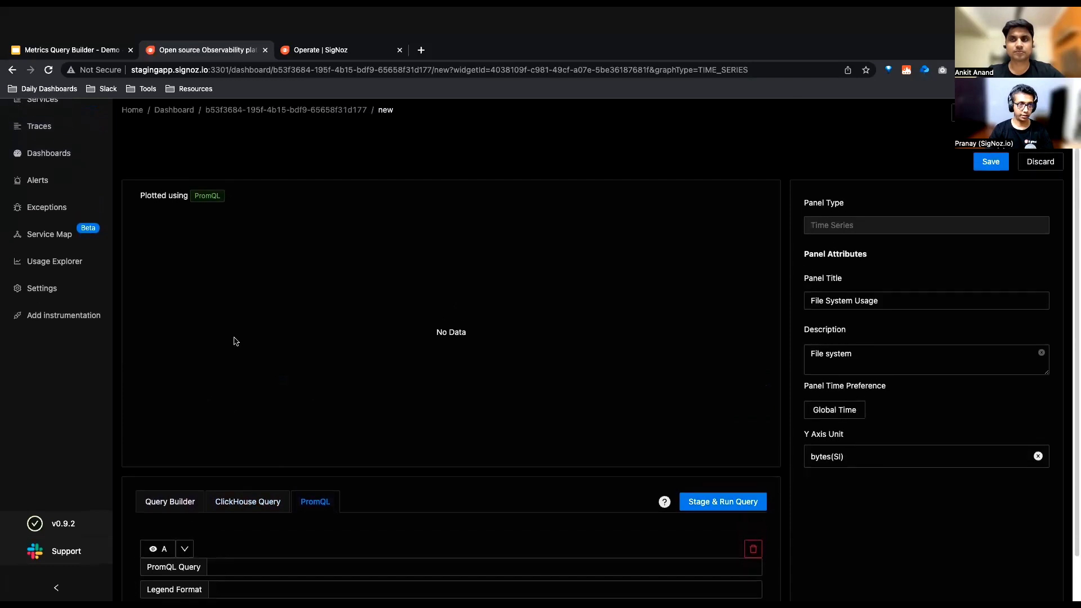
{"action": "left_click", "coordinate": [104, 53]}
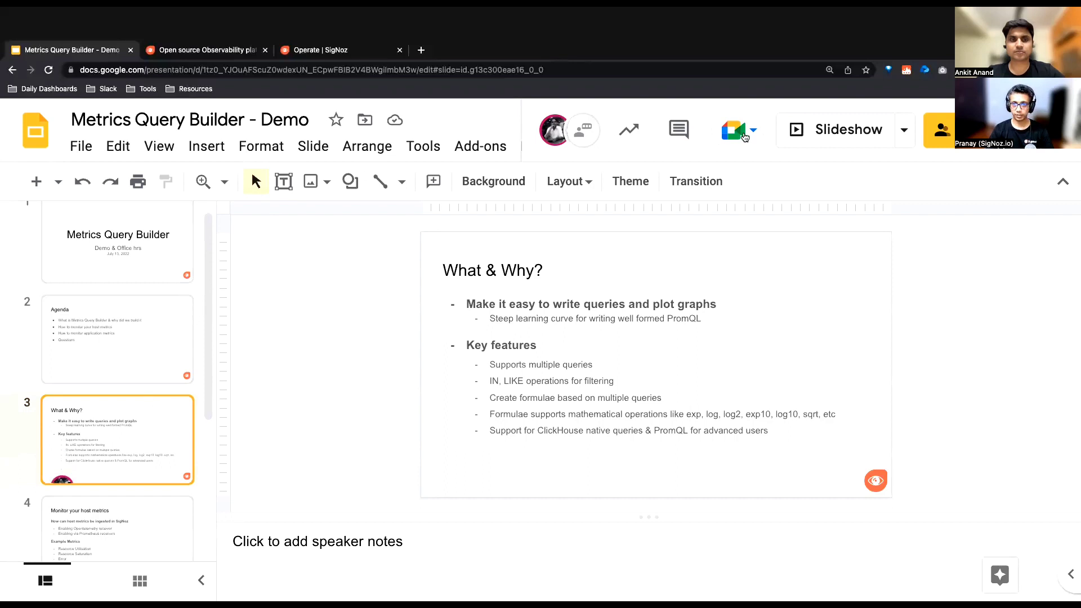
{"action": "left_click", "coordinate": [819, 141]}
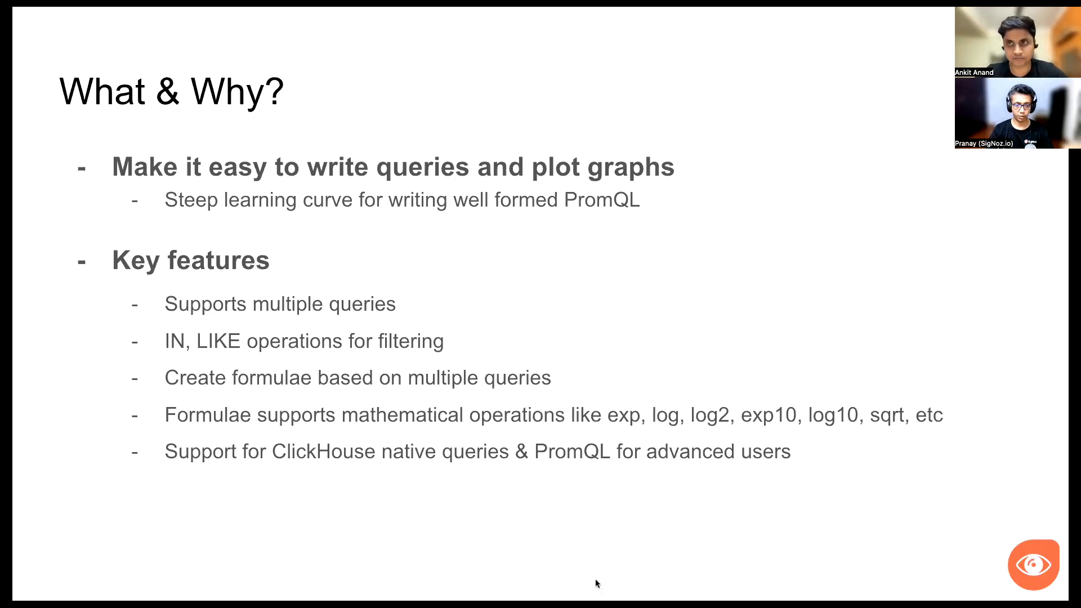
{"action": "key", "text": "Right"}
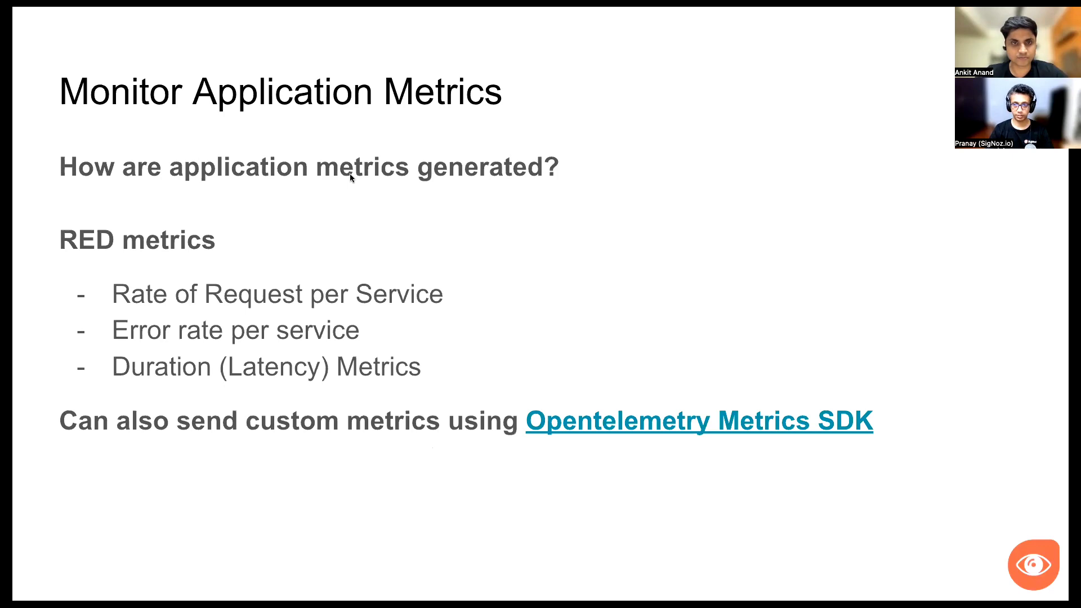
{"action": "key", "text": "Right"}
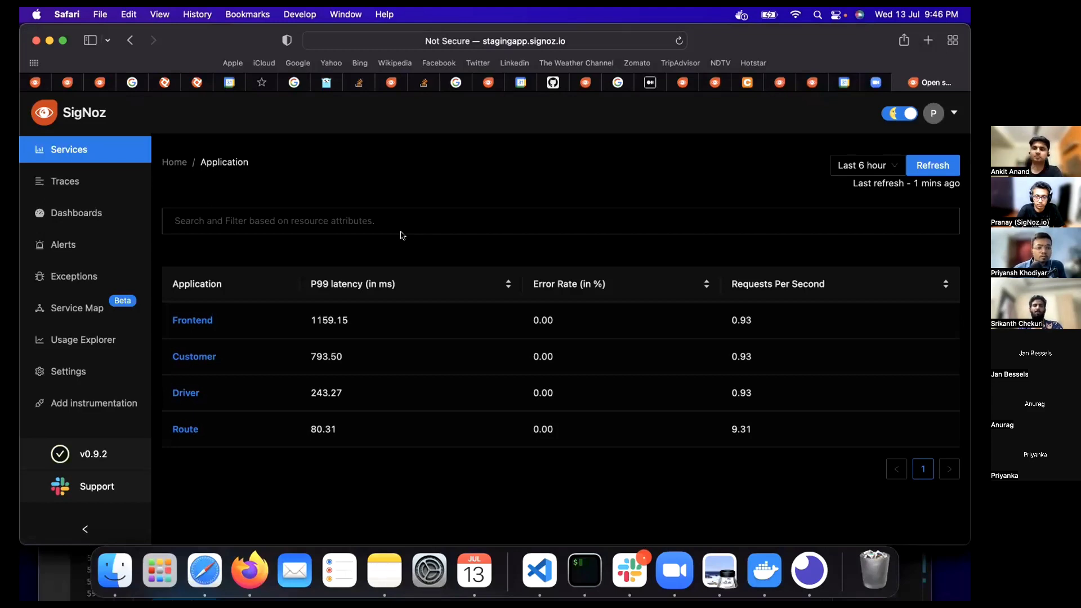
In SigNoz, add a Time Series panel titled CPU Util to the first Sample Title dashboard in the dashboard list
{"action": "left_click", "coordinate": [131, 216]}
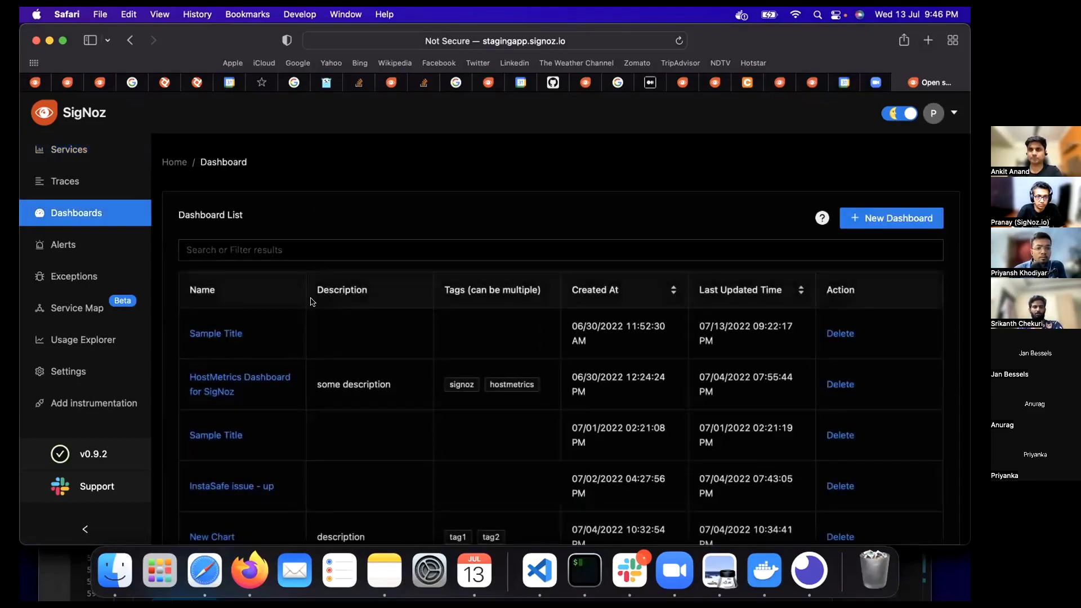
{"action": "left_click", "coordinate": [240, 332]}
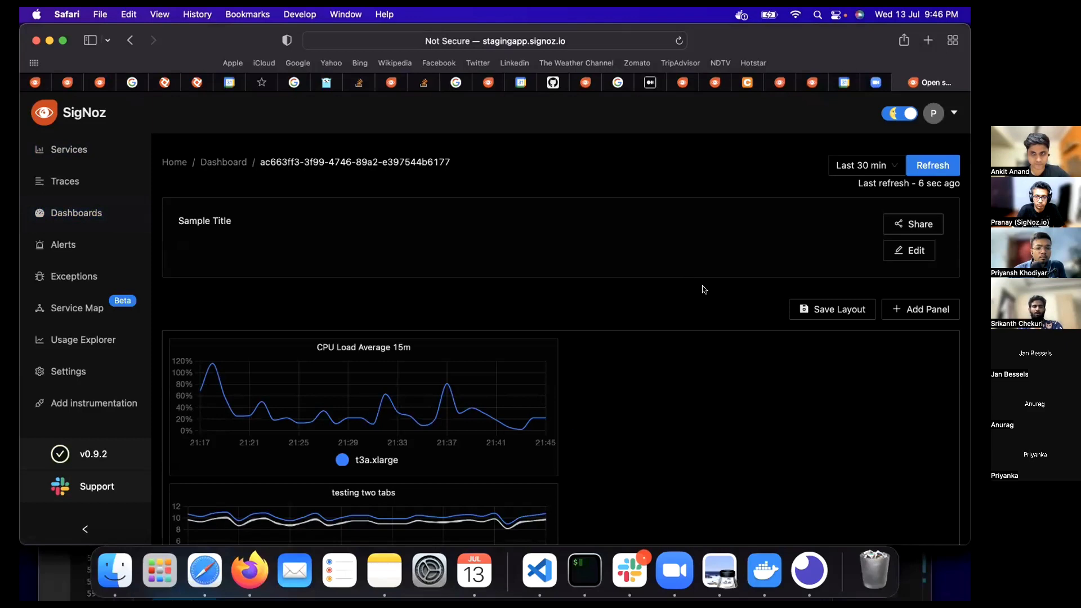
{"action": "left_click", "coordinate": [917, 313]}
{"action": "left_click", "coordinate": [205, 354]}
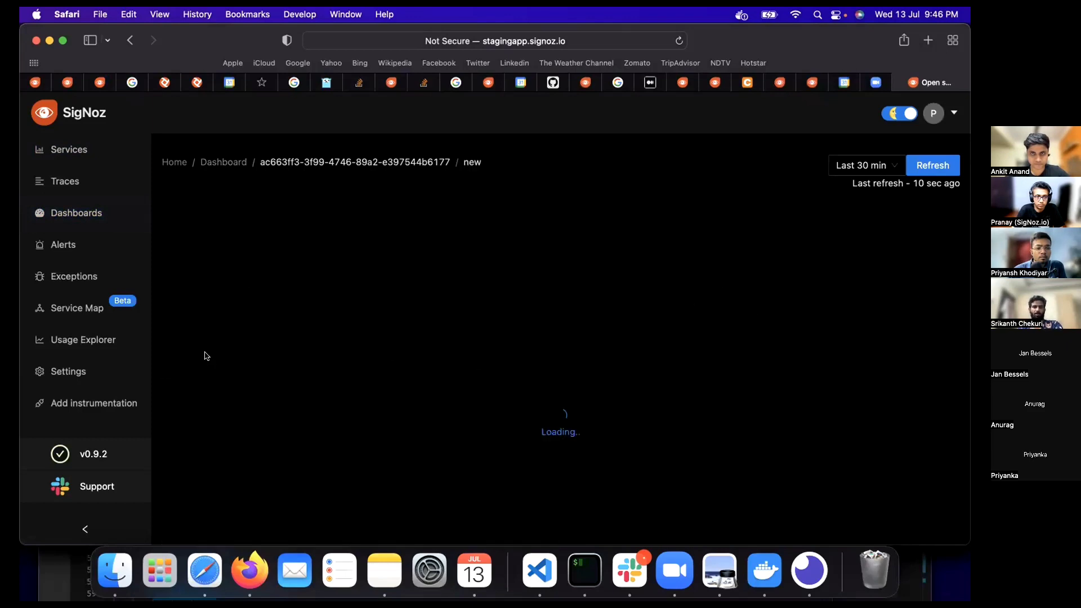
{"action": "left_click", "coordinate": [774, 381]}
{"action": "type", "text": "CPU Util"}
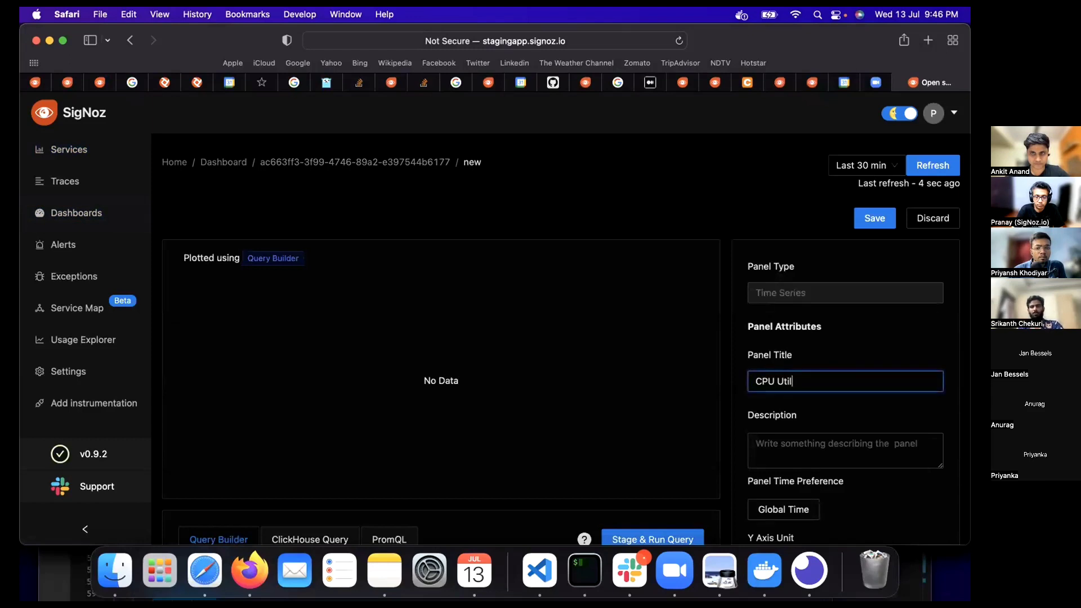
Set the aggregate operation of query A in the CPU Util panel to RATE_AVG
{"action": "scroll", "coordinate": [555, 362], "scroll_direction": "down", "scroll_amount": 5}
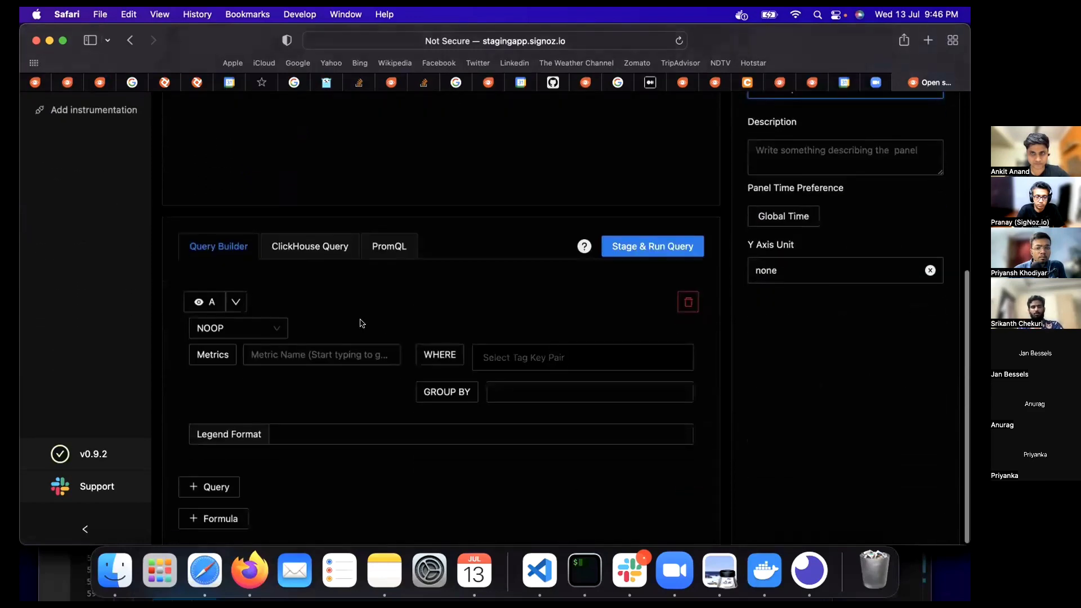
{"action": "left_click", "coordinate": [254, 330]}
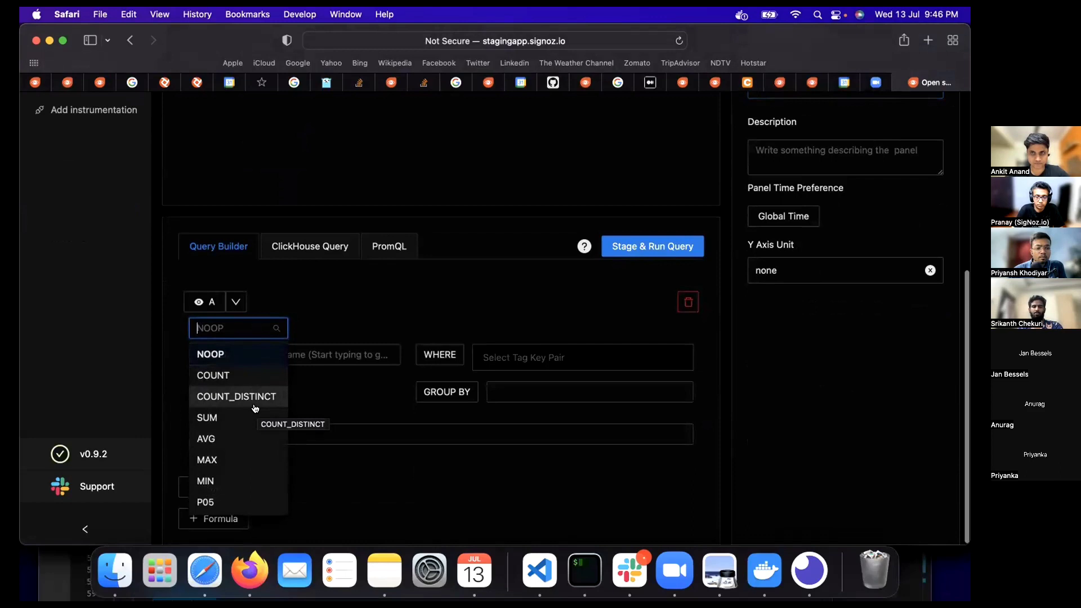
{"action": "scroll", "coordinate": [255, 409], "scroll_direction": "down", "scroll_amount": 10}
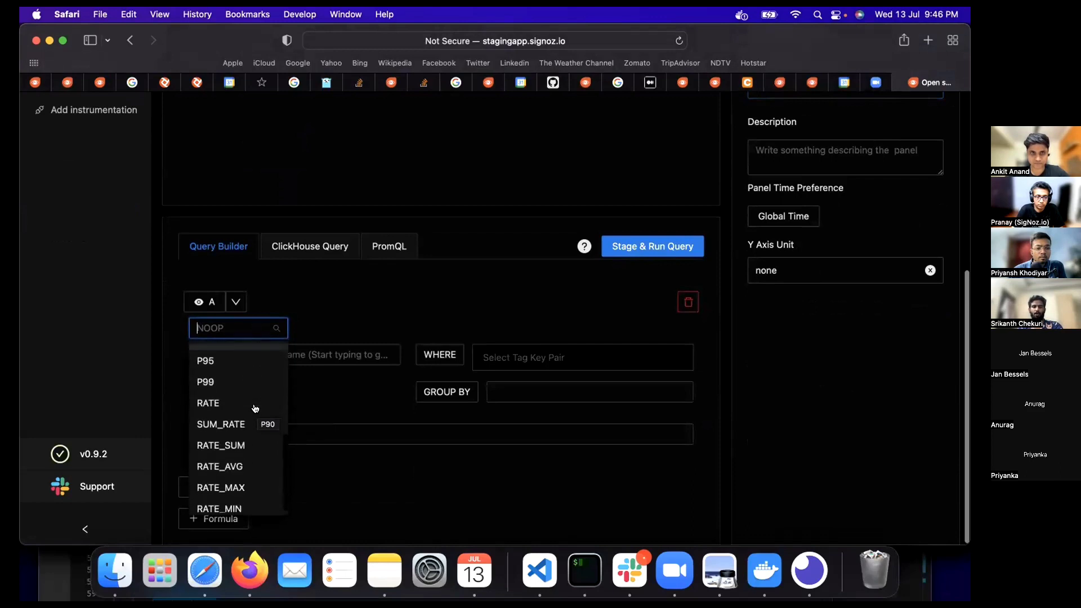
{"action": "left_click", "coordinate": [246, 465]}
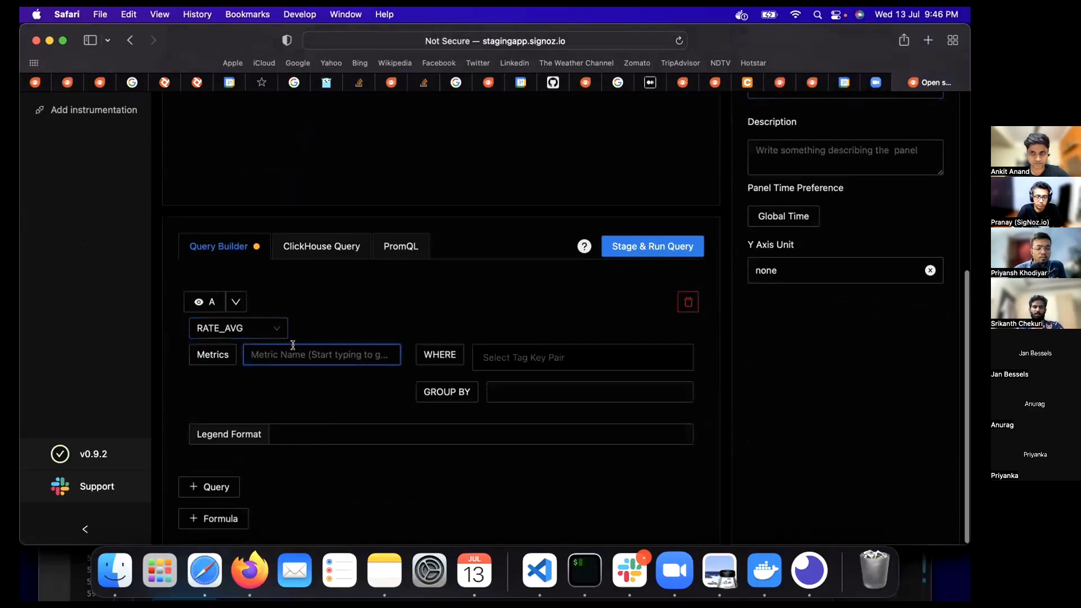
Choose system_cpu_time as the metric of query A
{"action": "type", "text": "s"}
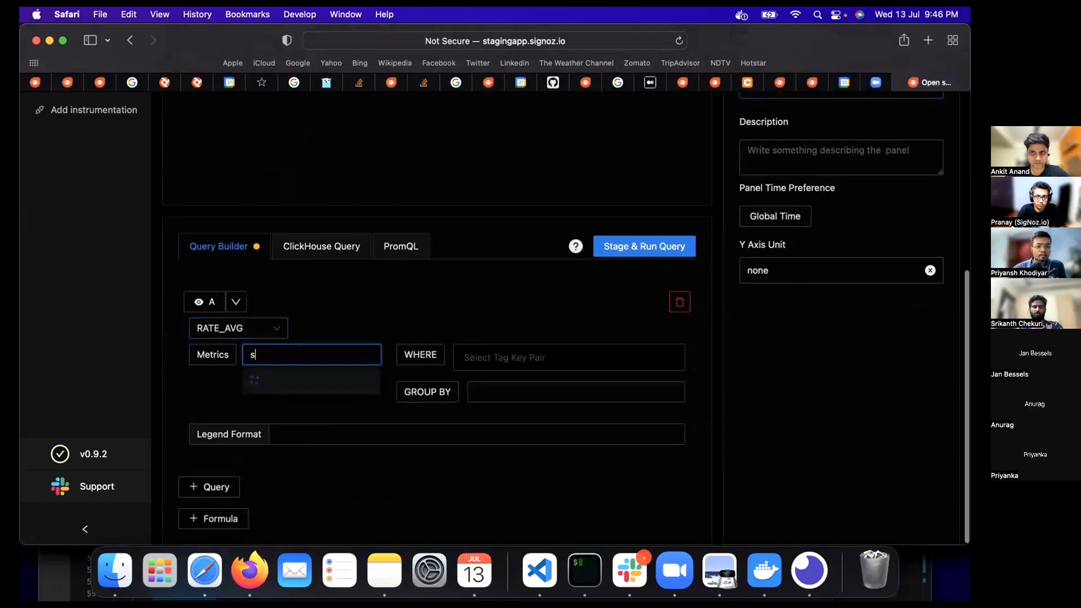
{"action": "type", "text": "ytem"}
{"action": "key", "text": "BackSpace"}
{"action": "key", "text": "BackSpace"}
{"action": "key", "text": "BackSpace"}
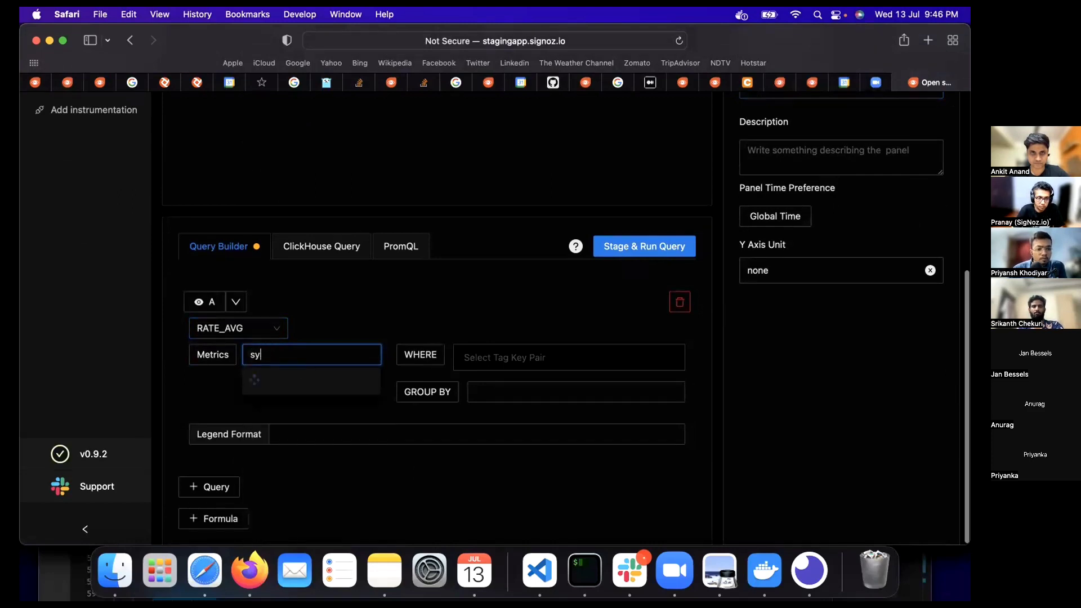
{"action": "type", "text": "stem_cp"}
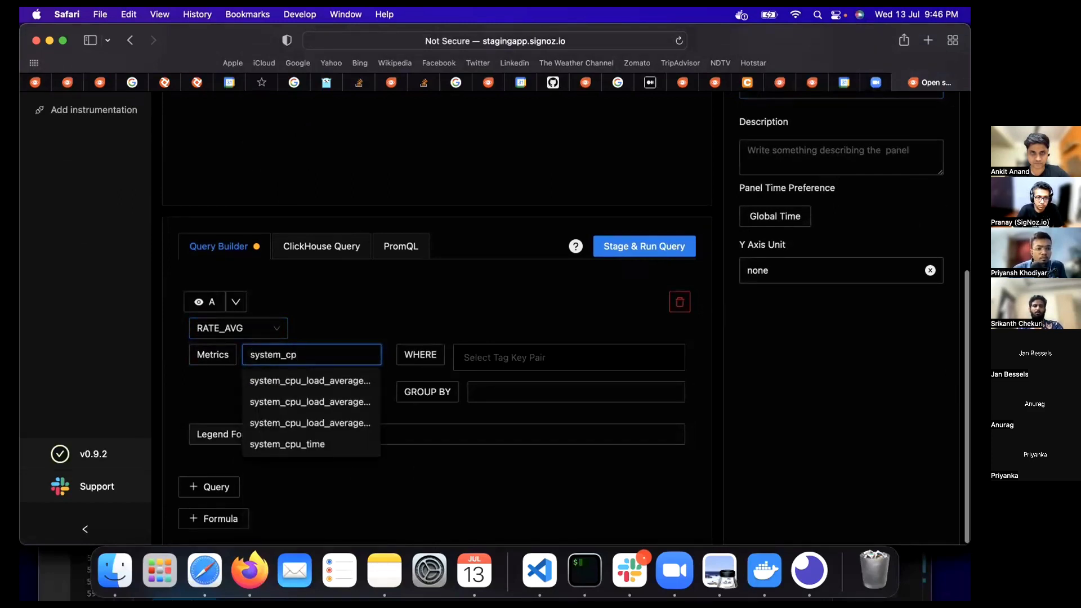
{"action": "left_click", "coordinate": [302, 441]}
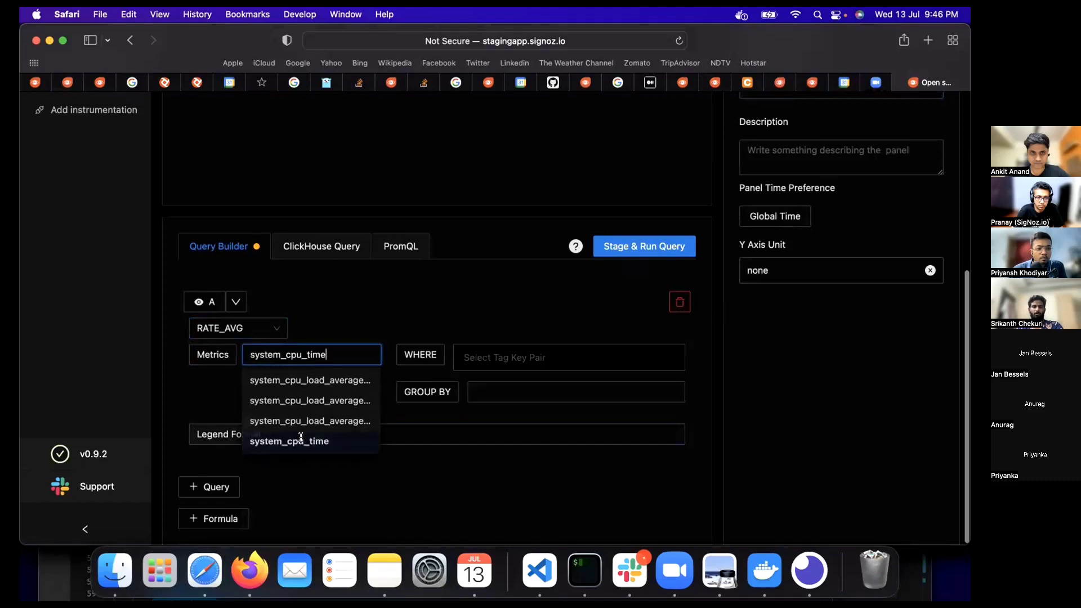
{"action": "left_click", "coordinate": [370, 318]}
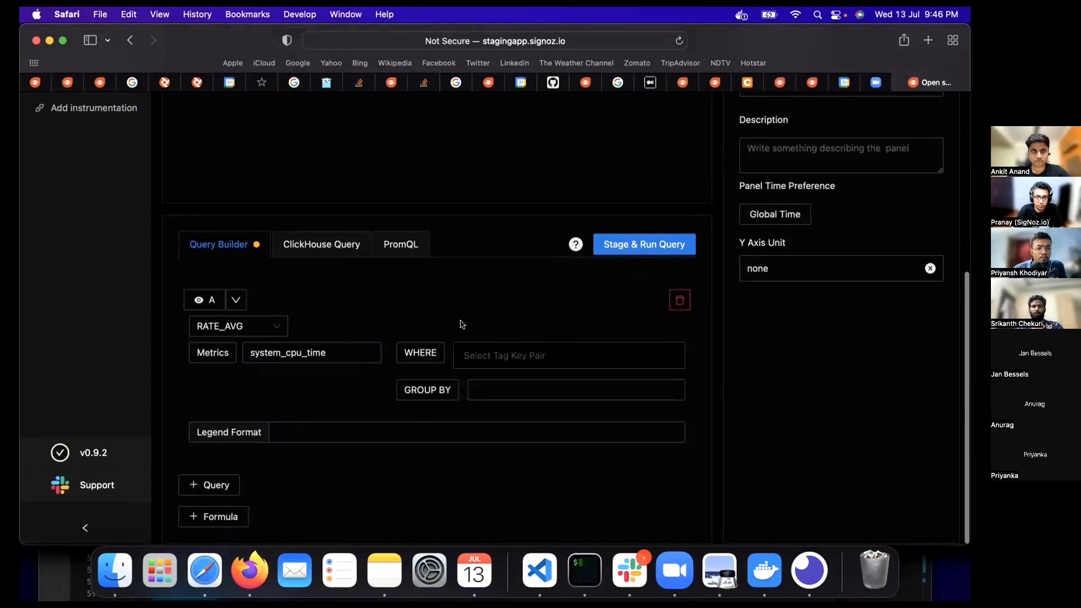
{"action": "left_click", "coordinate": [467, 354]}
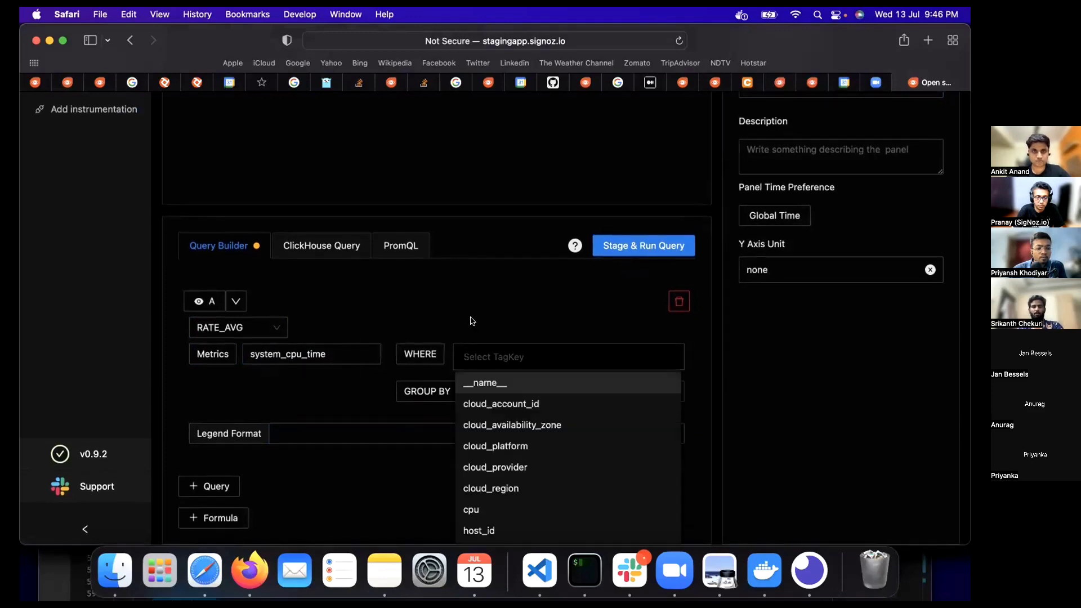
{"action": "scroll", "coordinate": [632, 512], "scroll_direction": "down", "scroll_amount": 2}
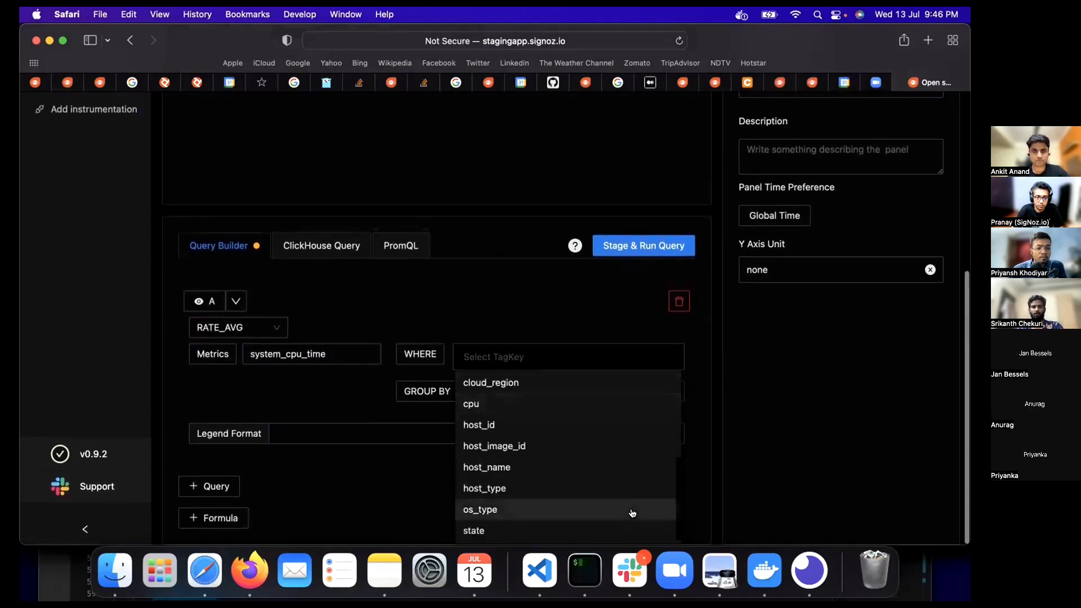
{"action": "left_click", "coordinate": [594, 528]}
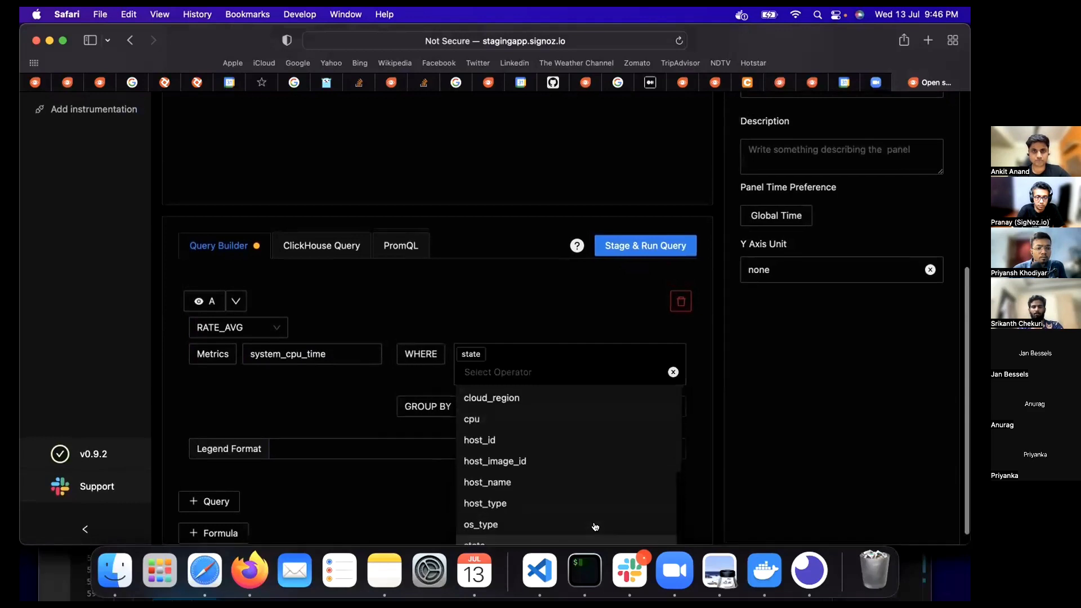
{"action": "left_click", "coordinate": [539, 377]}
{"action": "left_click", "coordinate": [531, 392]}
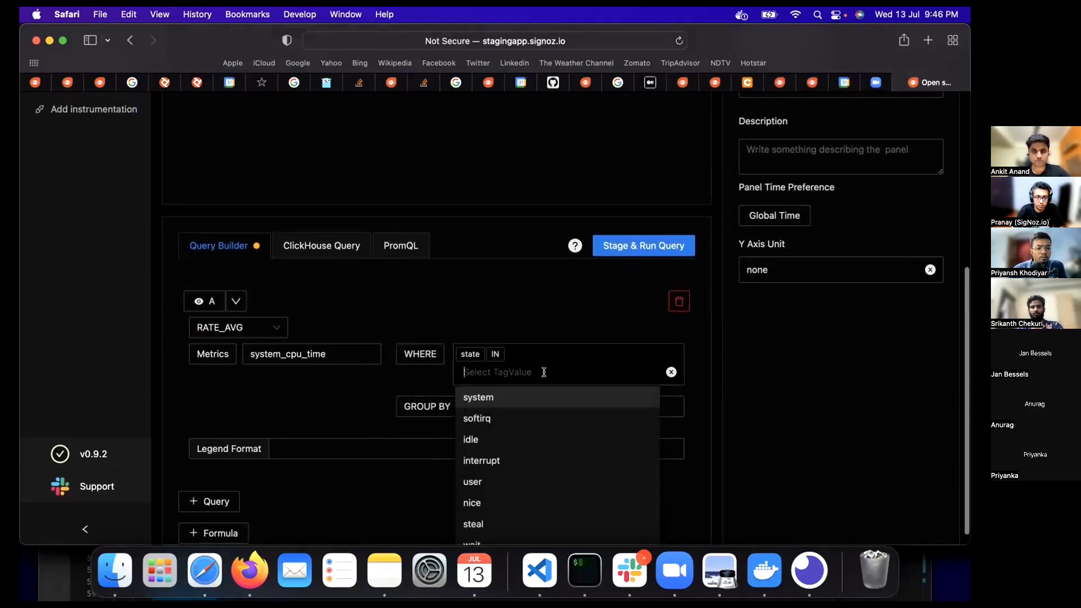
{"action": "scroll", "coordinate": [545, 424], "scroll_direction": "down", "scroll_amount": 1}
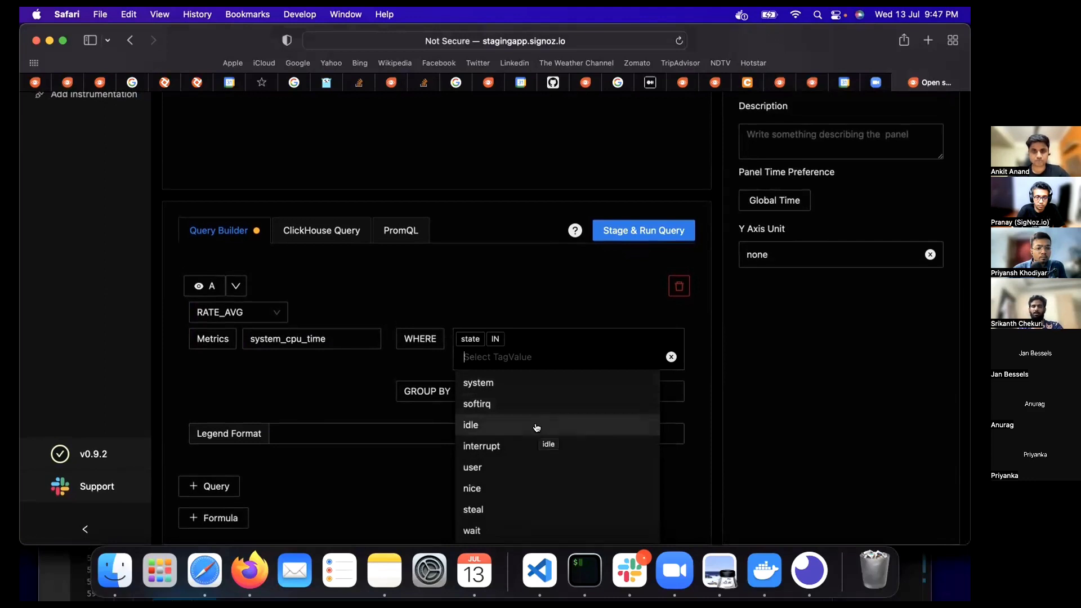
{"action": "left_click", "coordinate": [536, 426]}
{"action": "left_click", "coordinate": [505, 291]}
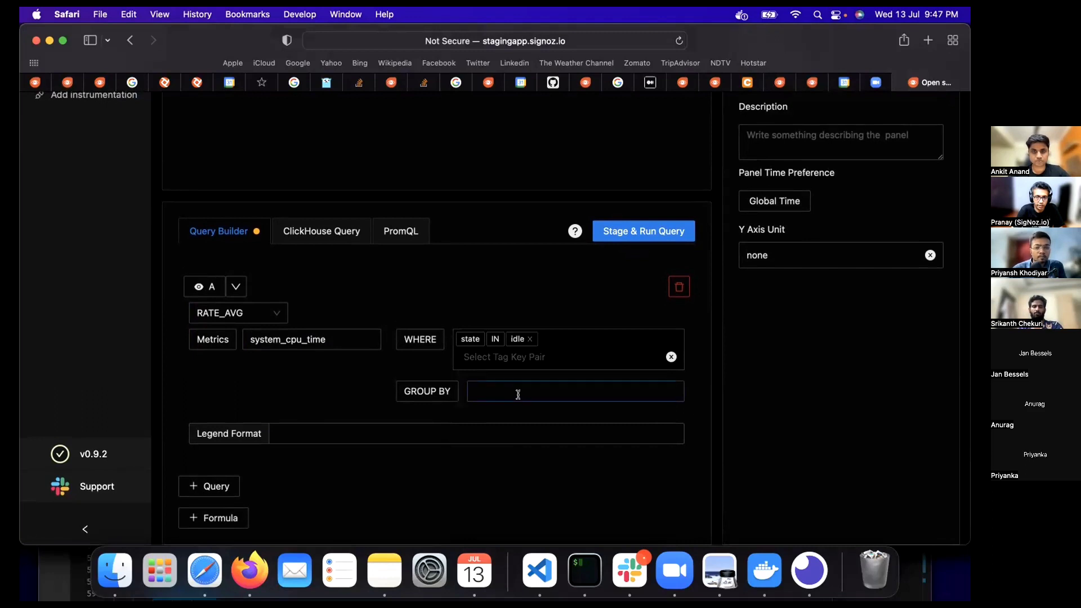
{"action": "left_click", "coordinate": [528, 341]}
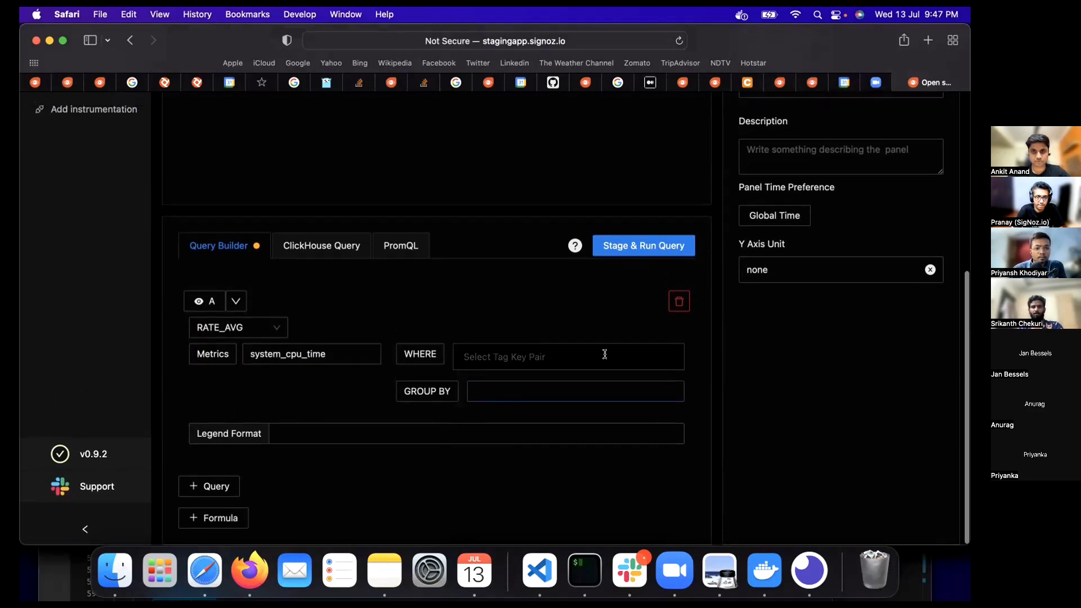
Add a WHERE filter to query A that excludes the idle state, using state Not In idle
{"action": "left_click", "coordinate": [585, 358]}
{"action": "scroll", "coordinate": [545, 455], "scroll_direction": "down", "scroll_amount": 3}
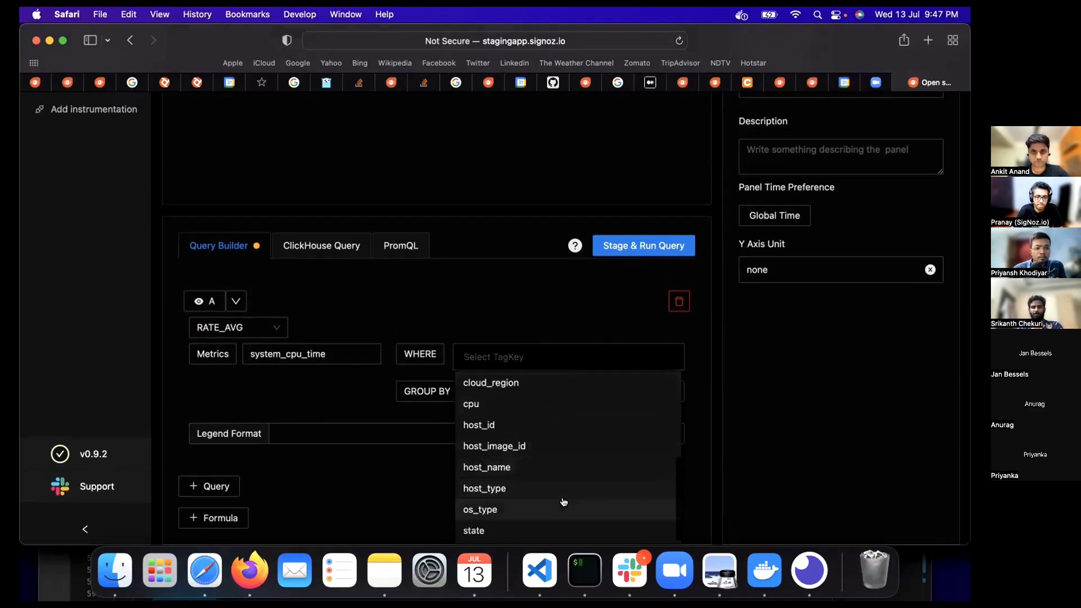
{"action": "left_click", "coordinate": [555, 528]}
{"action": "left_click", "coordinate": [535, 382]}
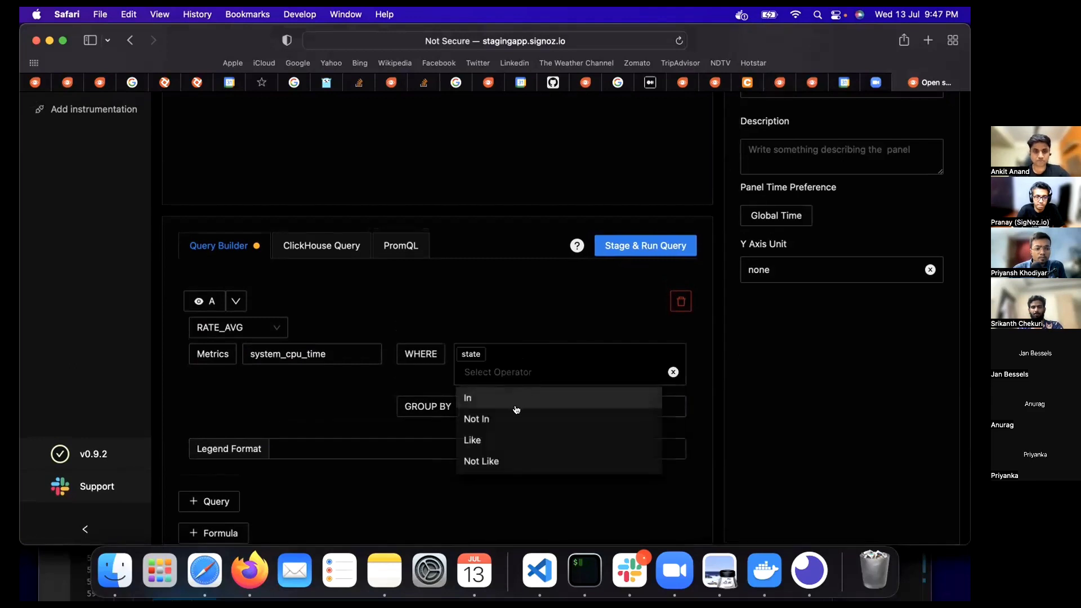
{"action": "left_click", "coordinate": [515, 418]}
{"action": "left_click", "coordinate": [526, 370]}
{"action": "left_click", "coordinate": [534, 442]}
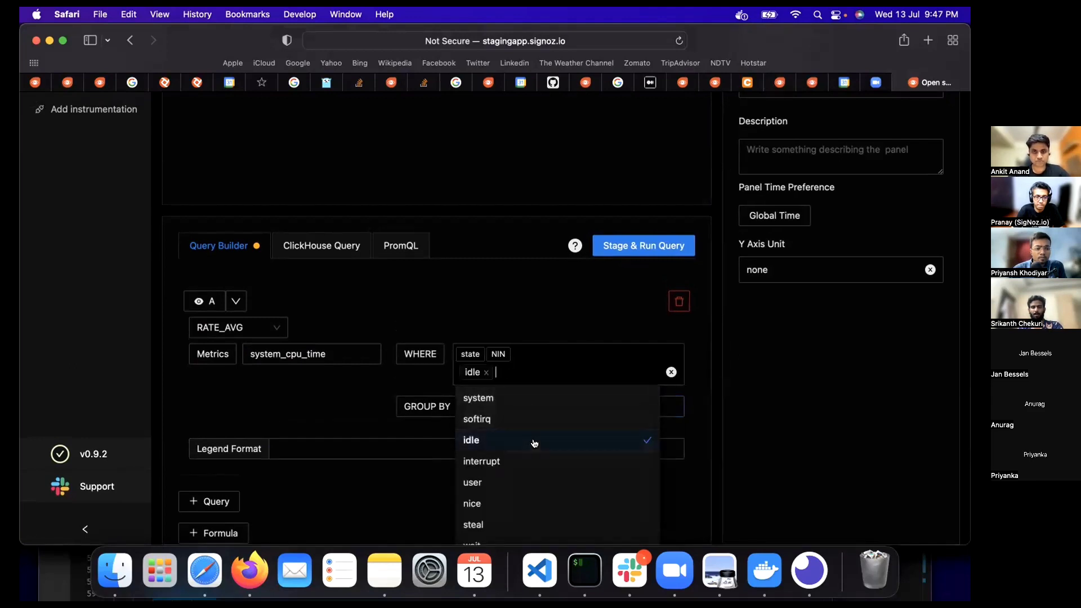
{"action": "left_click", "coordinate": [554, 302]}
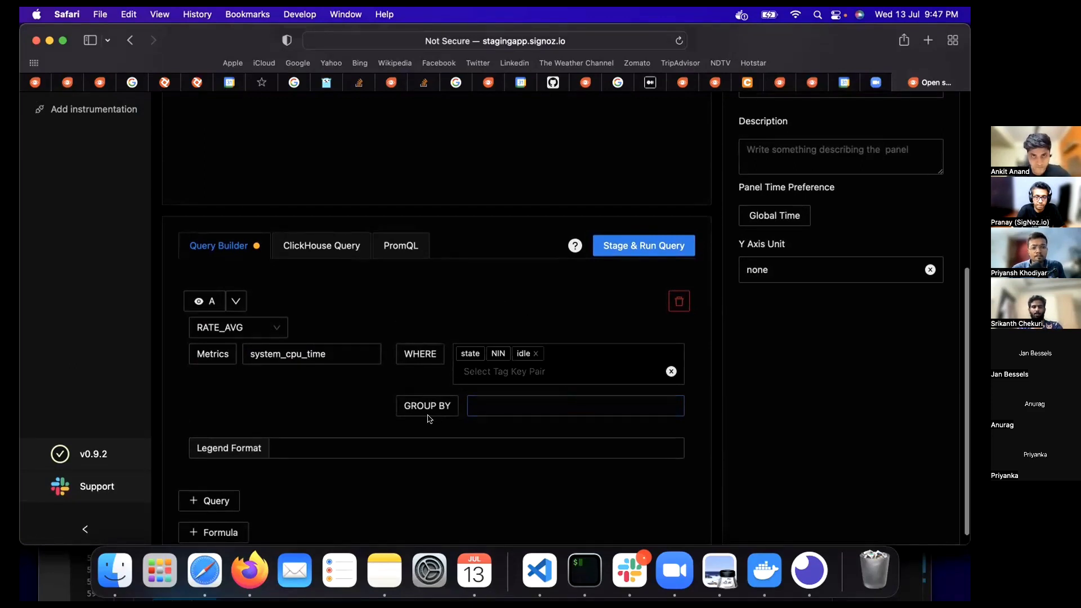
Set query A's legend format to {{state}}, and stage and run the query to plot the graph
{"action": "left_click", "coordinate": [412, 440]}
{"action": "type", "text": "{{state"}
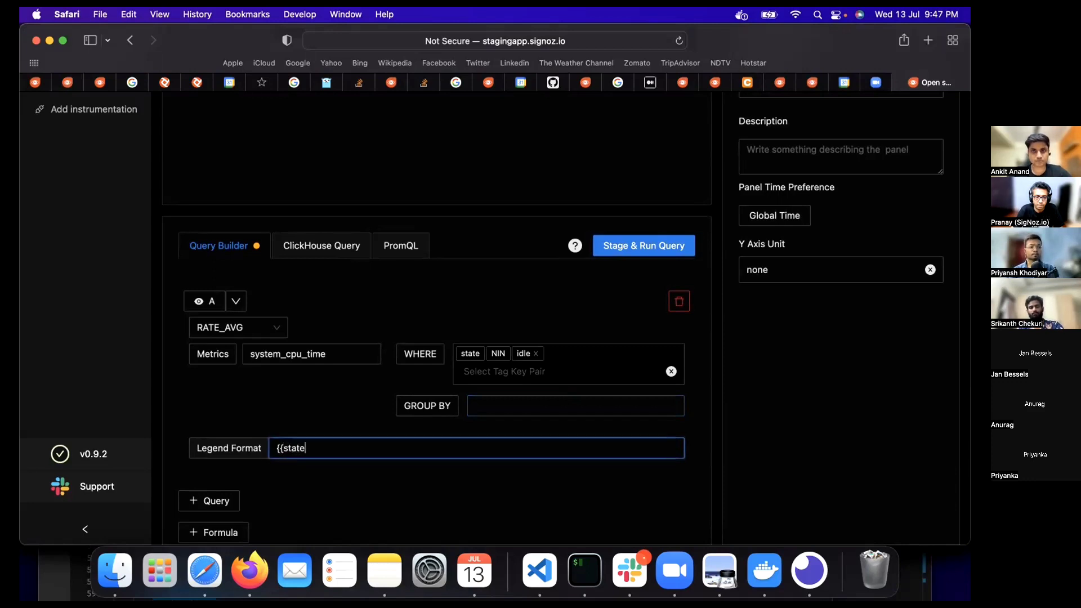
{"action": "left_click", "coordinate": [297, 422]}
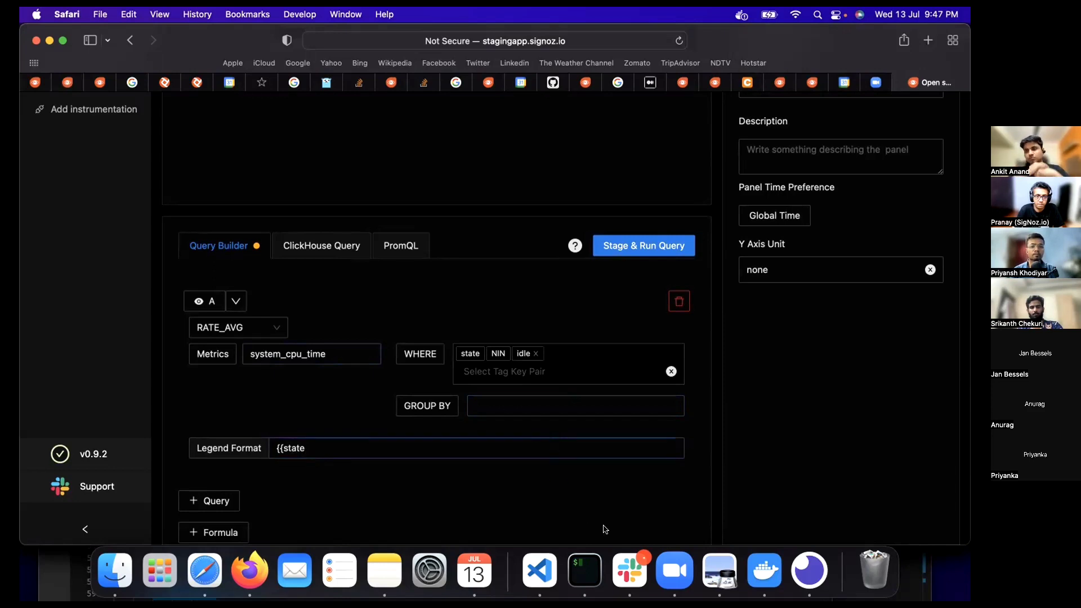
{"action": "left_click", "coordinate": [417, 449]}
{"action": "type", "text": "state}"}
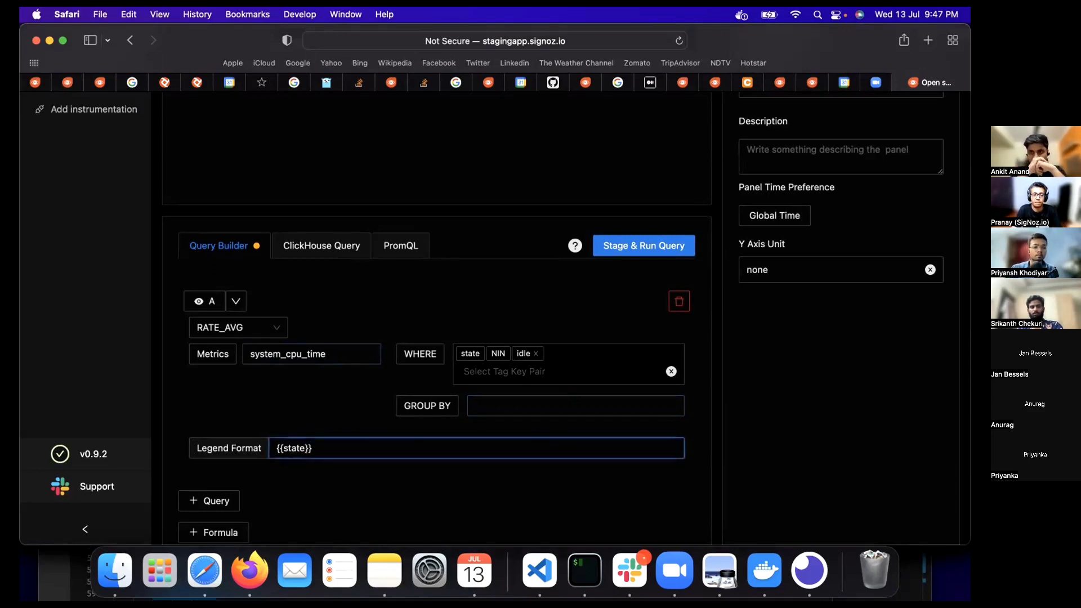
{"action": "left_click", "coordinate": [645, 243]}
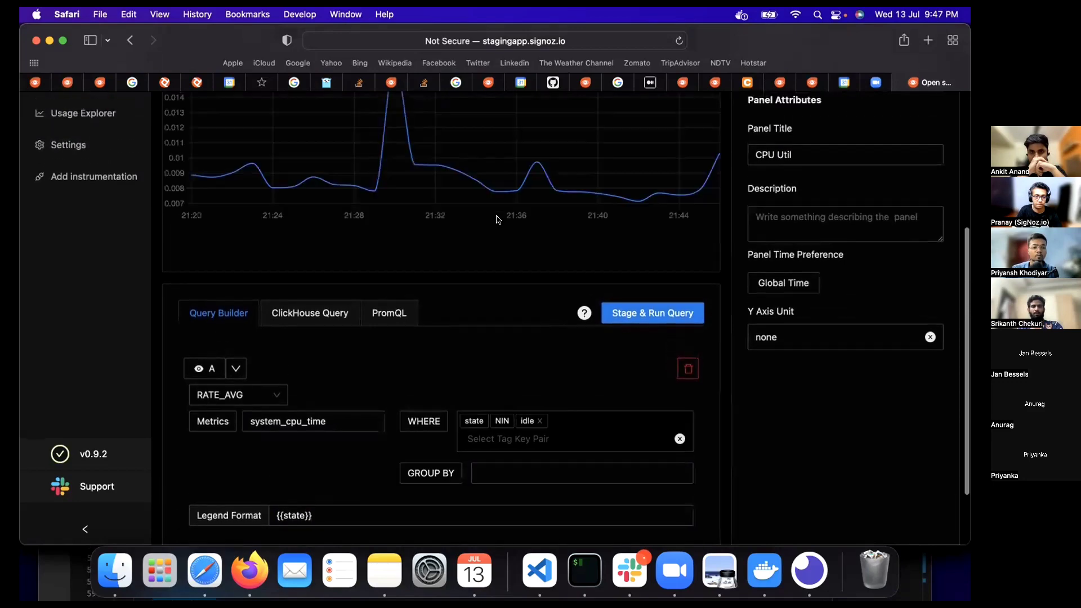
{"action": "scroll", "coordinate": [428, 237], "scroll_direction": "up", "scroll_amount": 2}
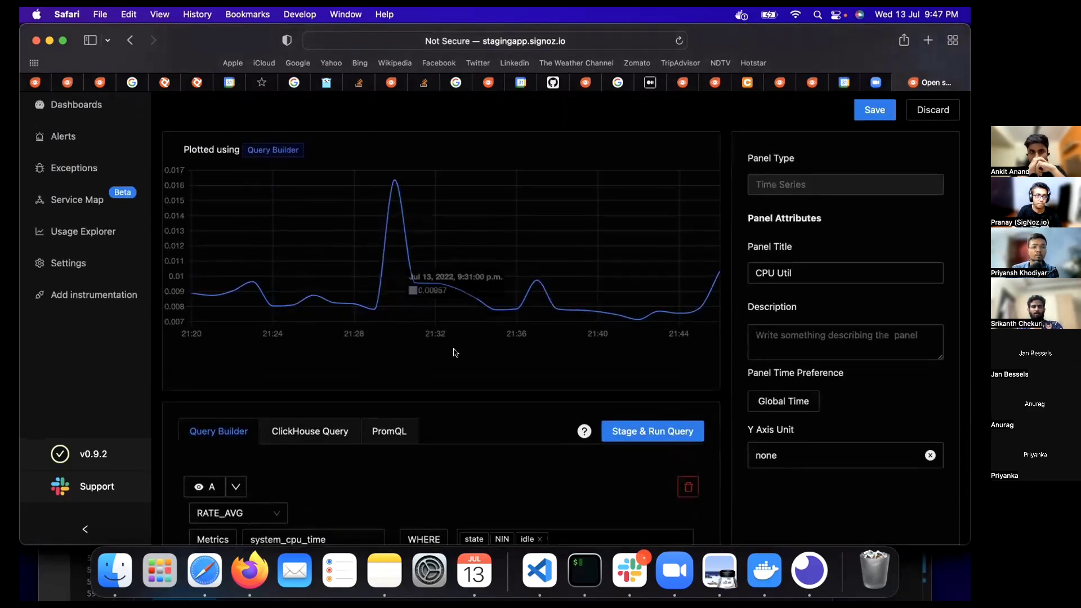
Group query A of the CPU Util panel by the state tag
{"action": "scroll", "coordinate": [453, 352], "scroll_direction": "down", "scroll_amount": 3}
{"action": "scroll", "coordinate": [455, 352], "scroll_direction": "down", "scroll_amount": 2}
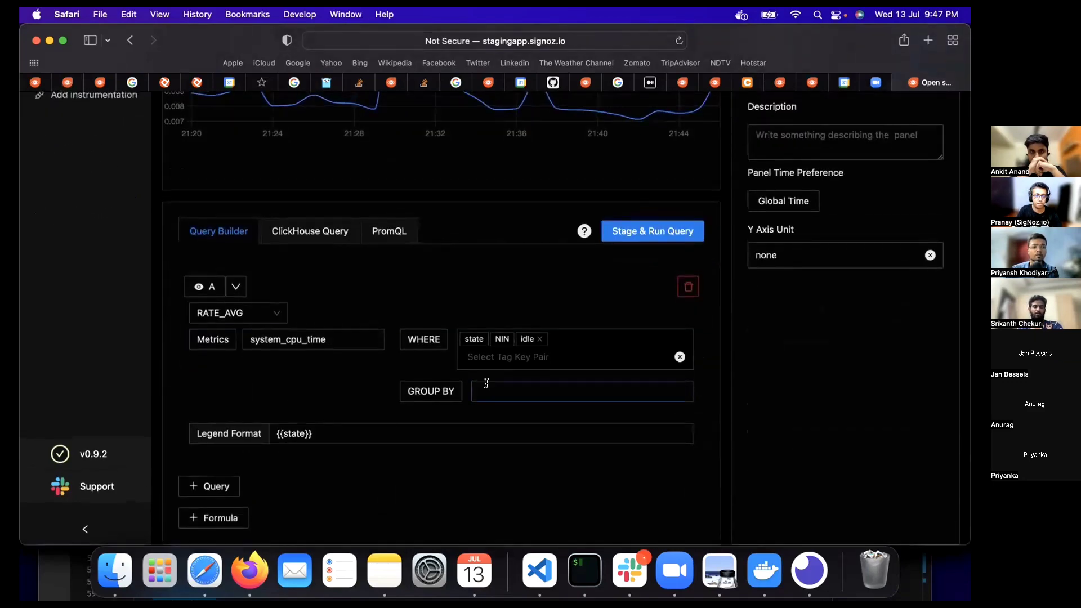
{"action": "left_click", "coordinate": [484, 389]}
{"action": "left_click", "coordinate": [339, 332]}
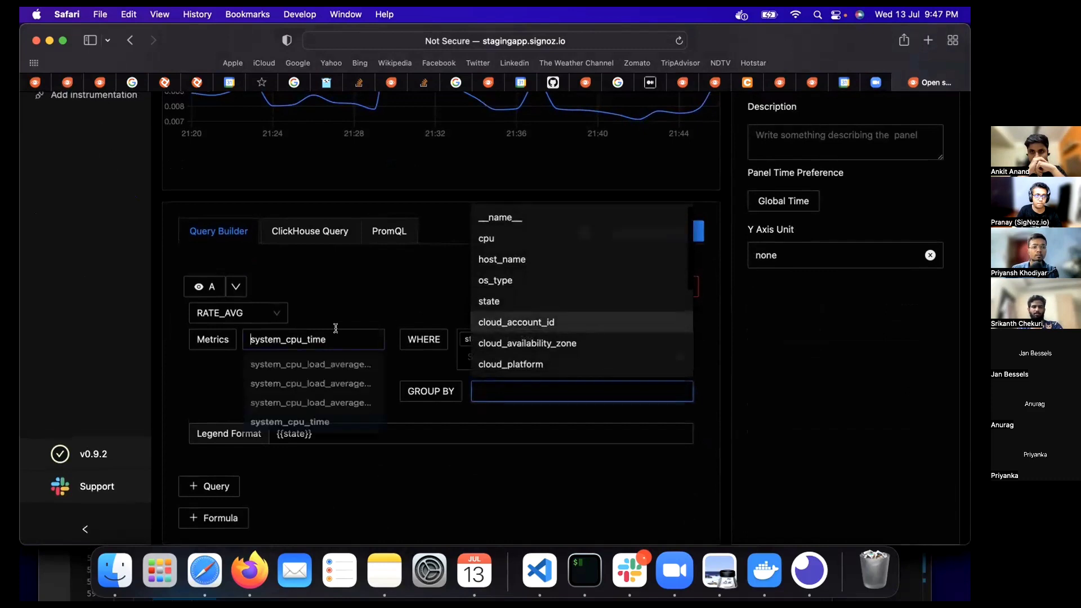
{"action": "left_click", "coordinate": [538, 391]}
{"action": "left_click", "coordinate": [508, 303]}
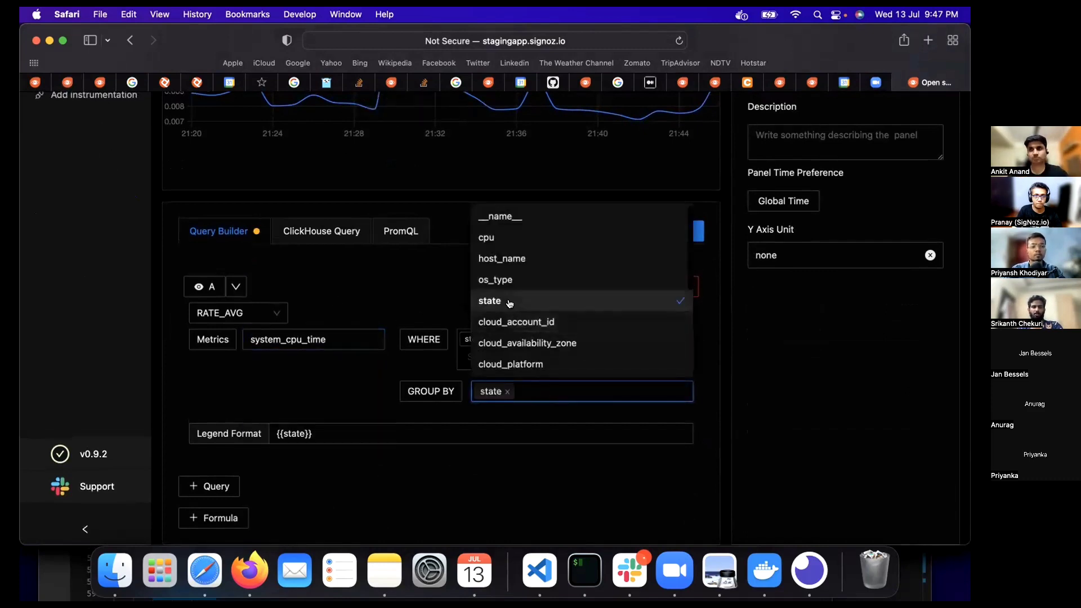
{"action": "left_click", "coordinate": [504, 248]}
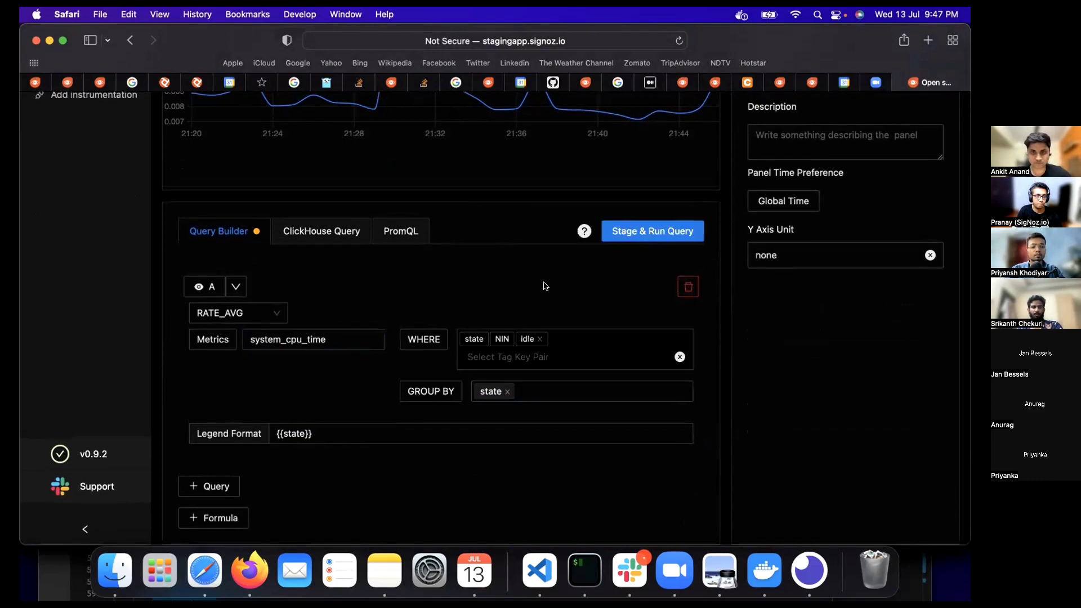
Stage and run the grouped query, and examine the CPU time series plotted for each state
{"action": "scroll", "coordinate": [545, 286], "scroll_direction": "up", "scroll_amount": 3}
{"action": "left_click", "coordinate": [623, 298]}
{"action": "scroll", "coordinate": [508, 258], "scroll_direction": "up", "scroll_amount": 2}
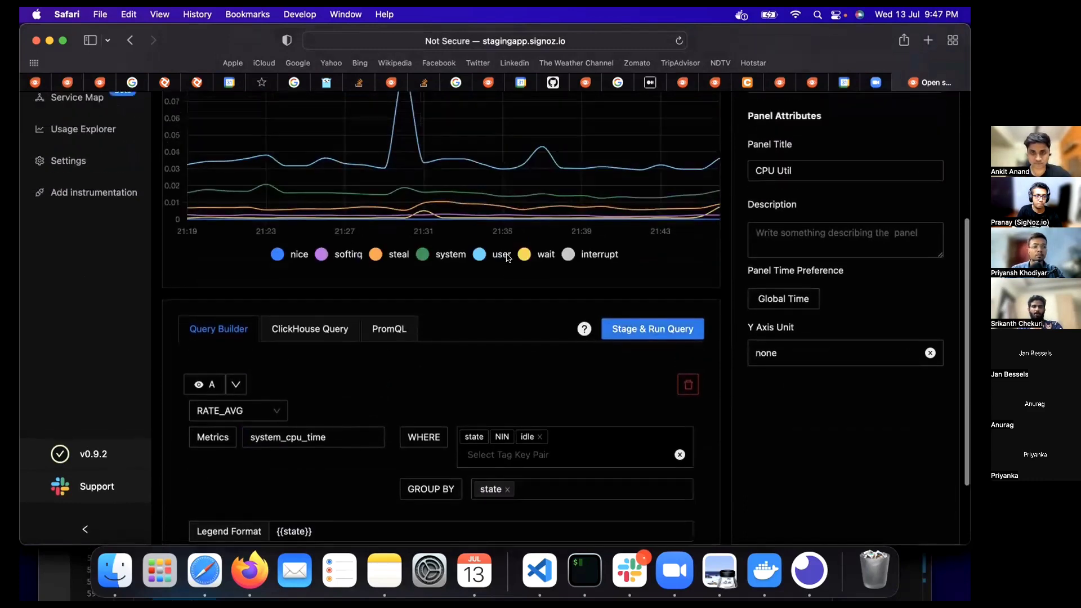
{"action": "scroll", "coordinate": [508, 258], "scroll_direction": "up", "scroll_amount": 3}
{"action": "mouse_move", "coordinate": [326, 255]}
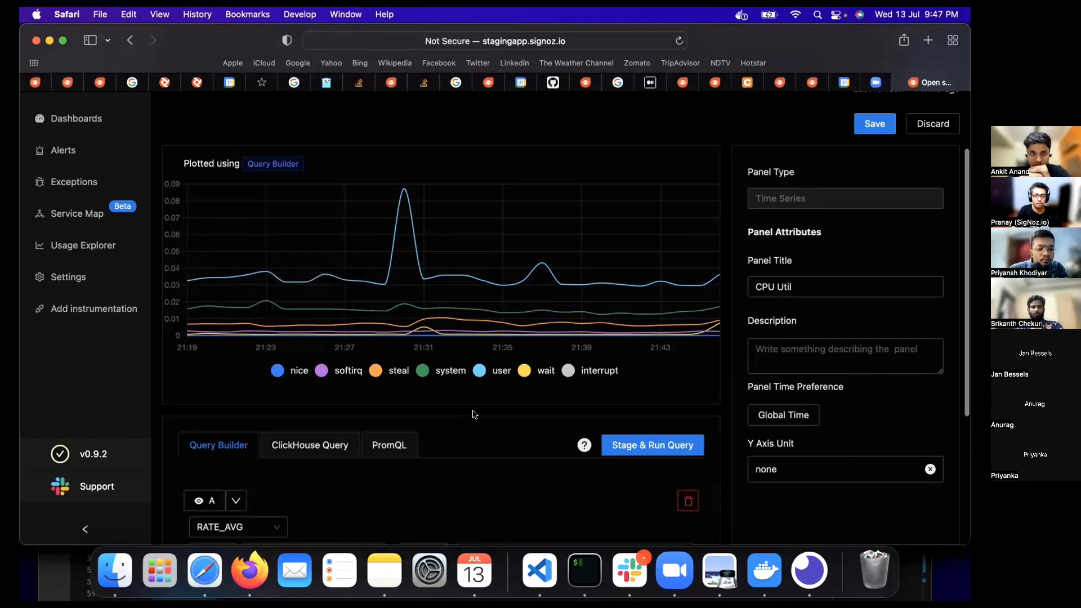
{"action": "scroll", "coordinate": [473, 415], "scroll_direction": "down", "scroll_amount": 3}
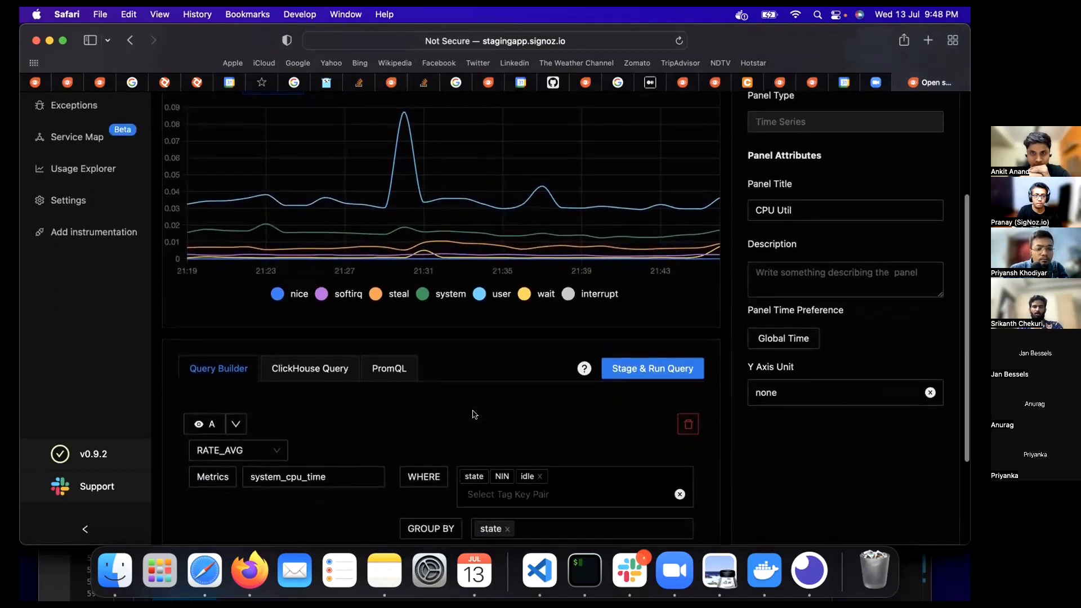
{"action": "scroll", "coordinate": [473, 414], "scroll_direction": "up", "scroll_amount": 2}
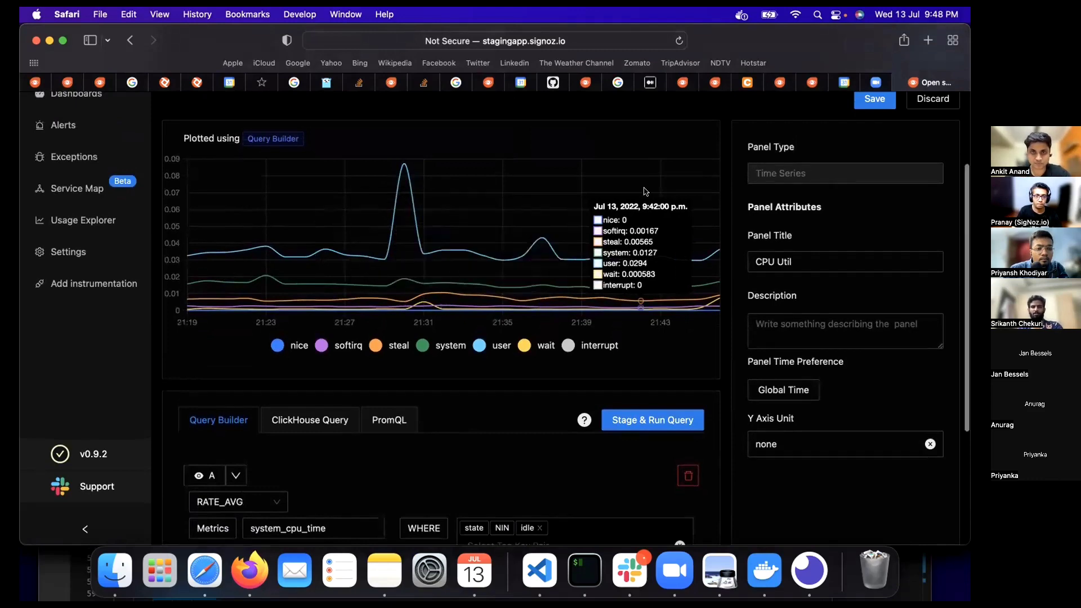
Save the CPU Util panel to the dashboard and confirm the changes
{"action": "scroll", "coordinate": [645, 192], "scroll_direction": "down", "scroll_amount": 5}
{"action": "scroll", "coordinate": [645, 191], "scroll_direction": "up", "scroll_amount": 8}
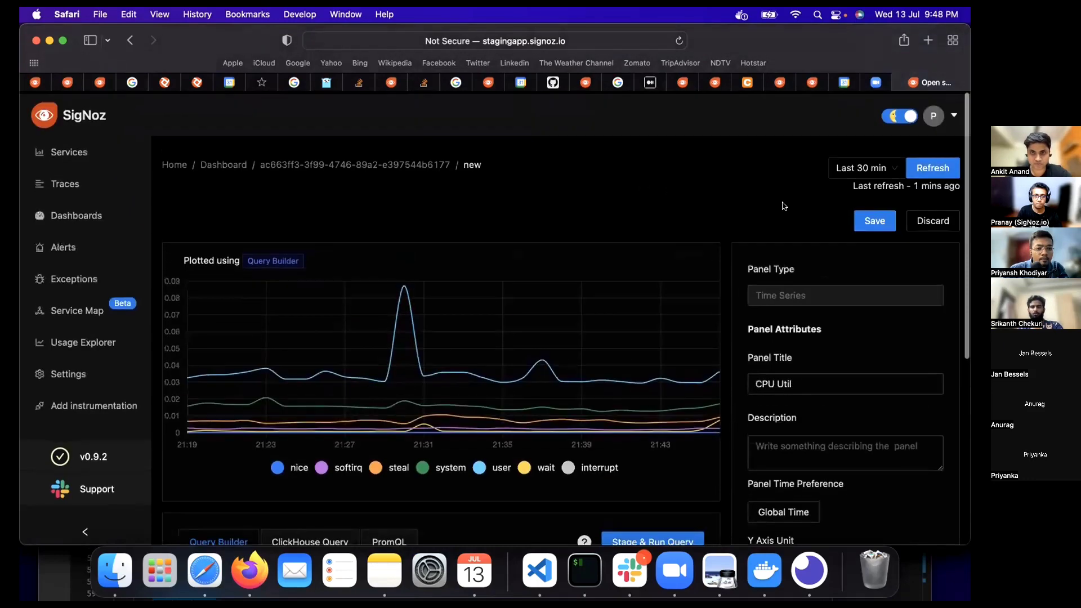
{"action": "left_click", "coordinate": [873, 218]}
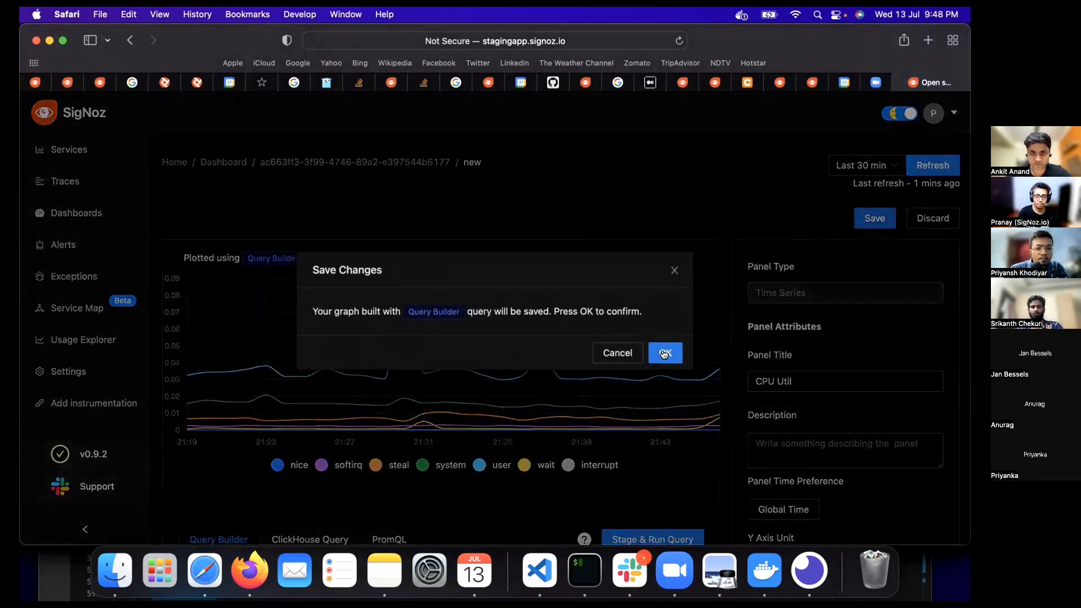
{"action": "left_click", "coordinate": [660, 358]}
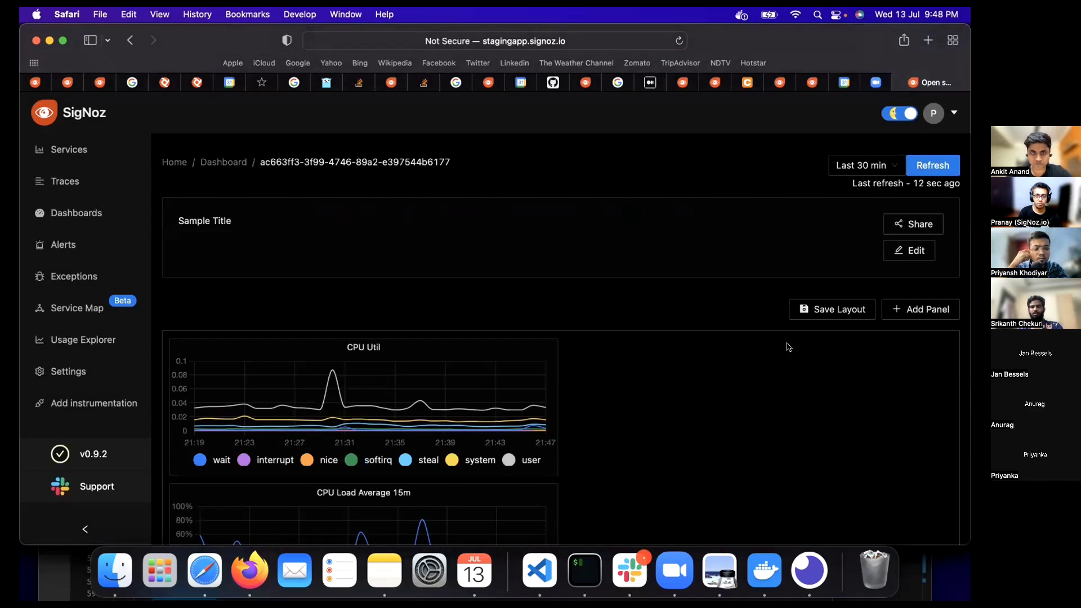
Add a new Time Series panel to the Sample Title dashboard
{"action": "left_click", "coordinate": [908, 310]}
{"action": "scroll", "coordinate": [394, 282], "scroll_direction": "down", "scroll_amount": 5}
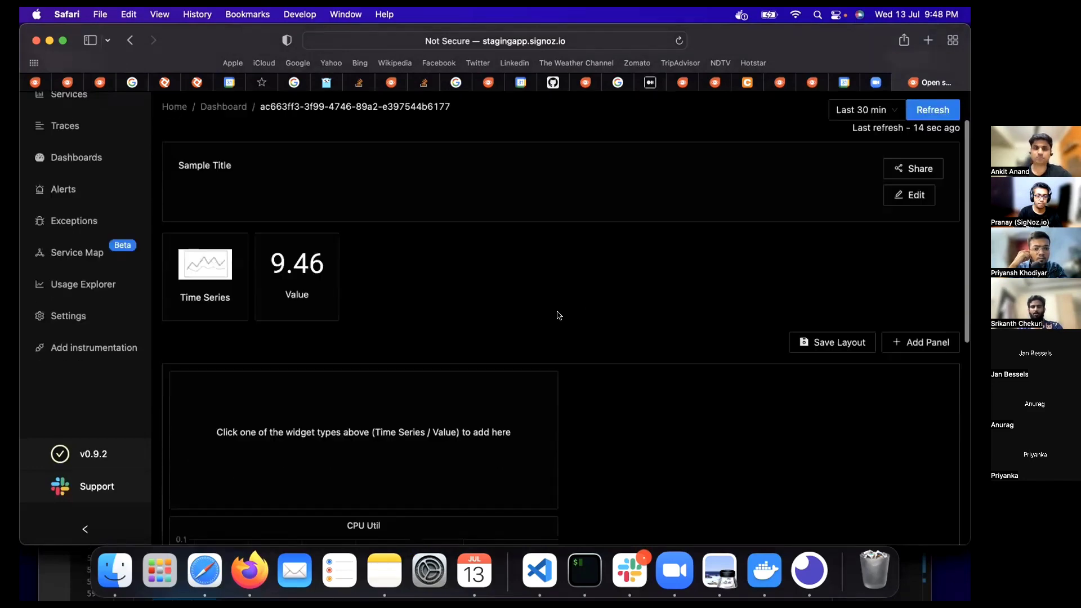
{"action": "scroll", "coordinate": [276, 269], "scroll_direction": "up", "scroll_amount": 3}
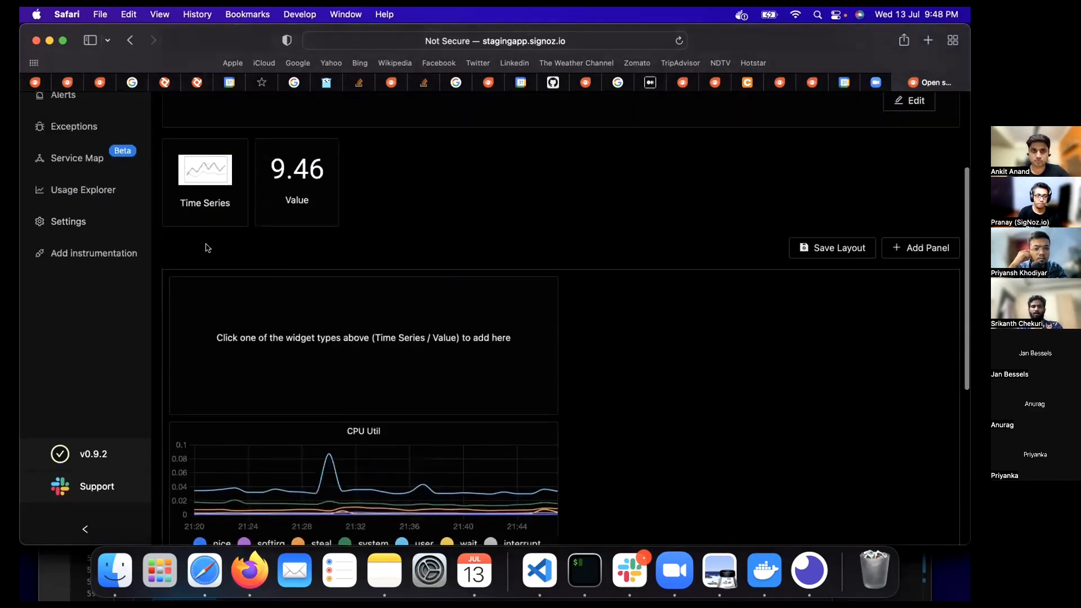
{"action": "left_click", "coordinate": [193, 194]}
{"action": "scroll", "coordinate": [468, 243], "scroll_direction": "down", "scroll_amount": 5}
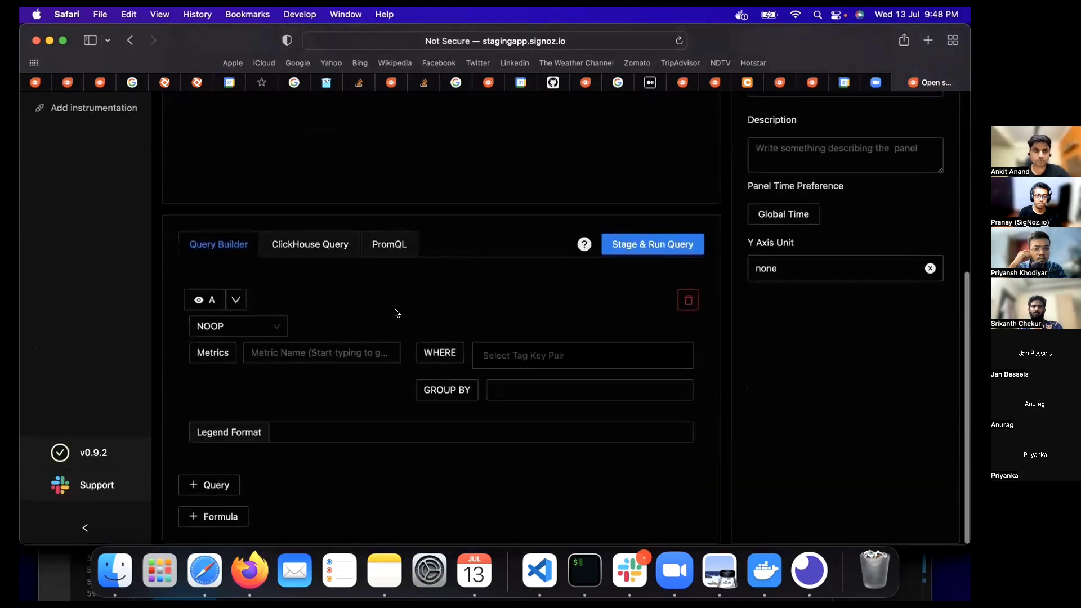
Choose system_disk_weighted_io_time as the metric of query A in the new panel
{"action": "left_click", "coordinate": [333, 352]}
{"action": "type", "text": "system)d"}
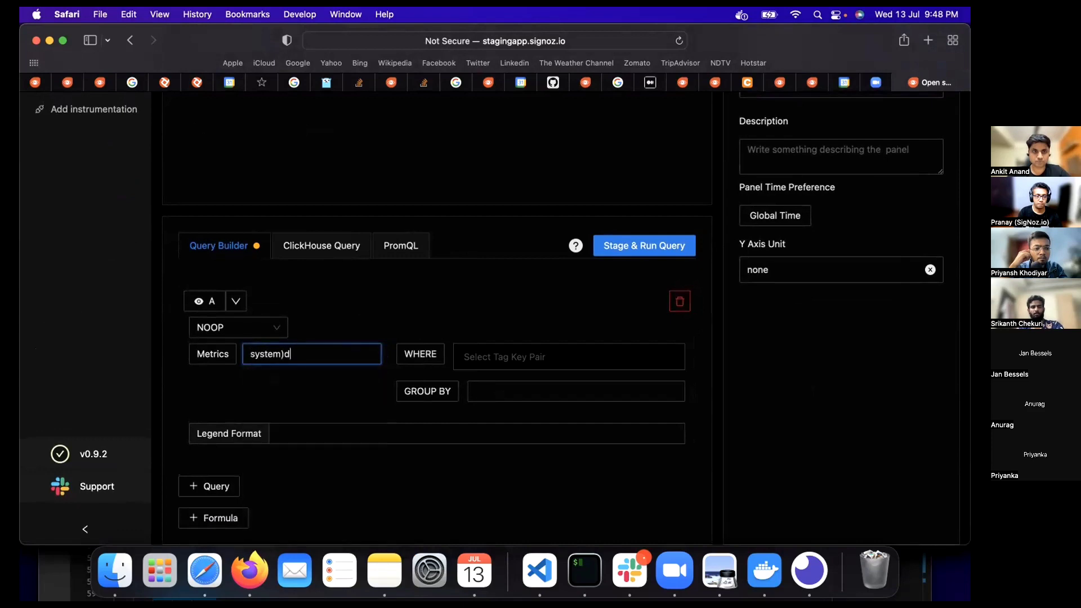
{"action": "key", "text": "BackSpace"}
{"action": "type", "text": "_dic"}
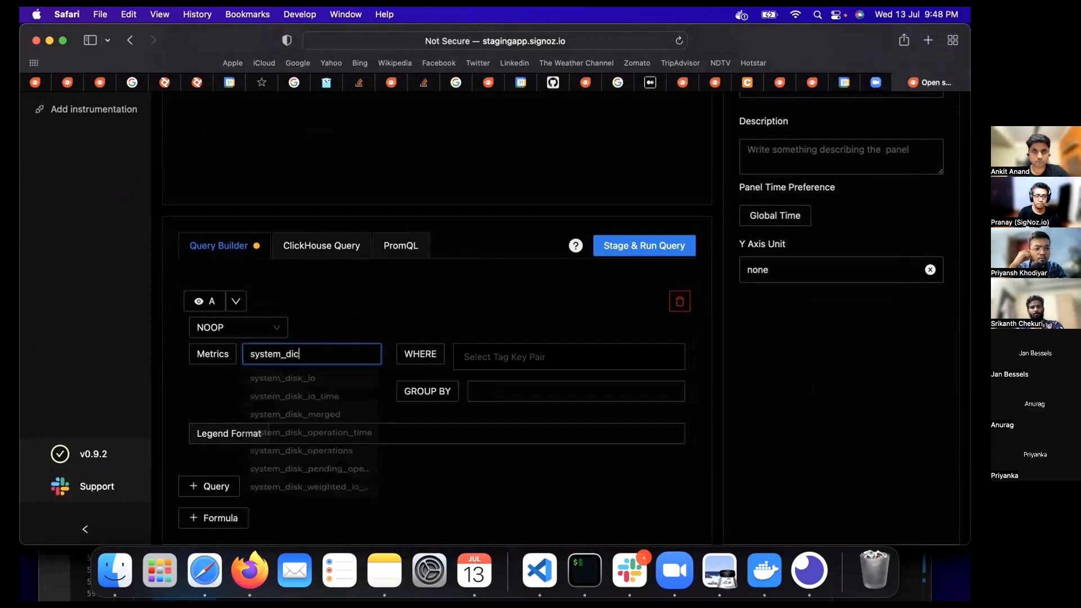
{"action": "key", "text": "BackSpace"}
{"action": "type", "text": "sk)"}
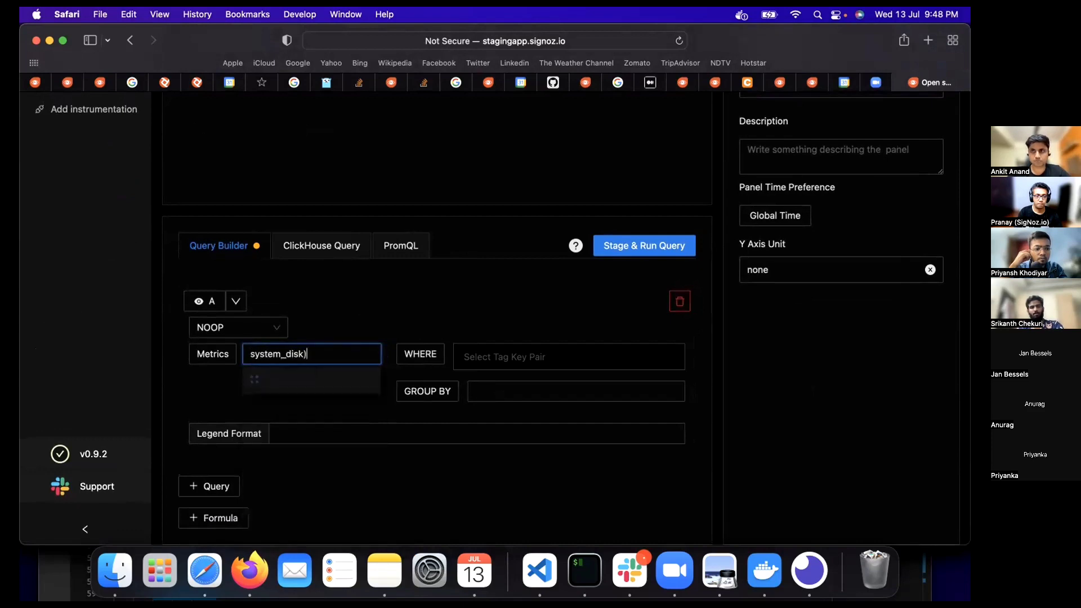
{"action": "type", "text": "_wei"}
{"action": "left_click", "coordinate": [350, 379]}
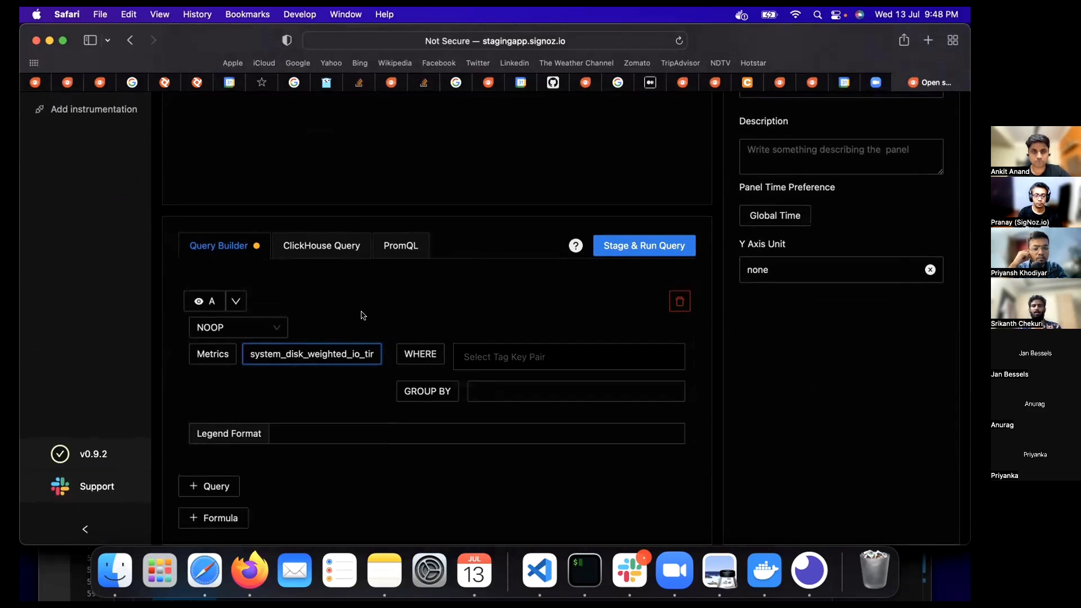
Set the aggregate operation of query A to RATE, and stage and run the query to plot the disk metric
{"action": "left_click", "coordinate": [275, 326]}
{"action": "scroll", "coordinate": [256, 405], "scroll_direction": "down", "scroll_amount": 5}
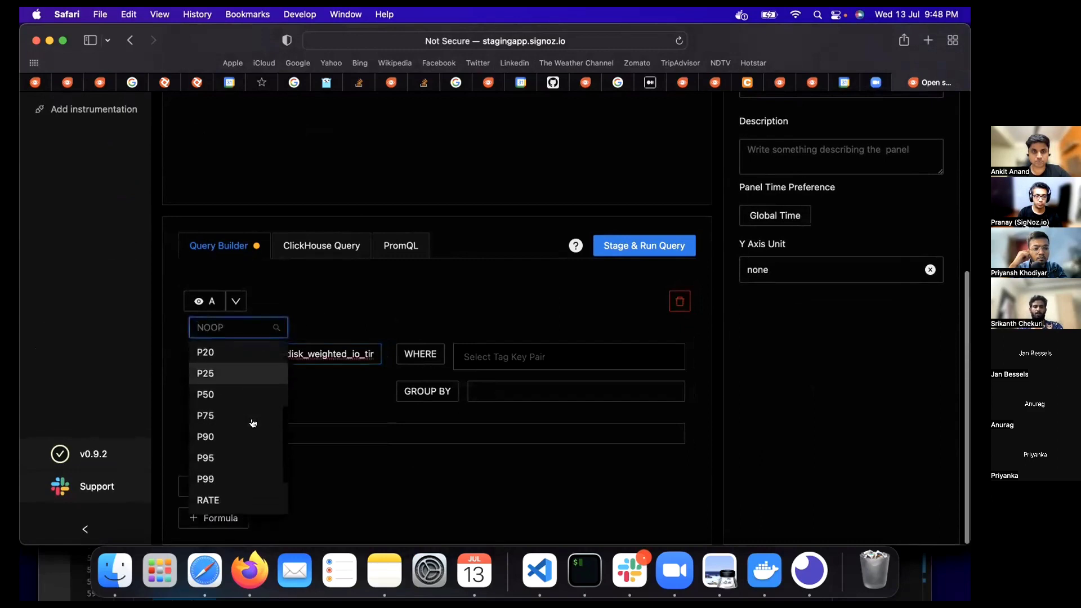
{"action": "scroll", "coordinate": [252, 423], "scroll_direction": "down", "scroll_amount": 2}
{"action": "left_click", "coordinate": [251, 416]}
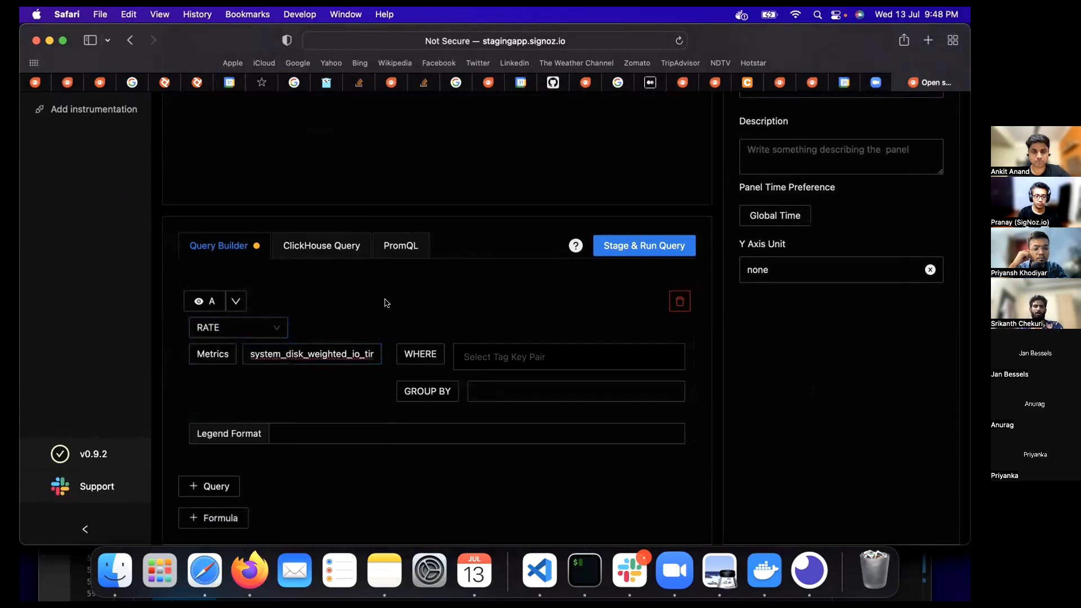
{"action": "left_click", "coordinate": [632, 245]}
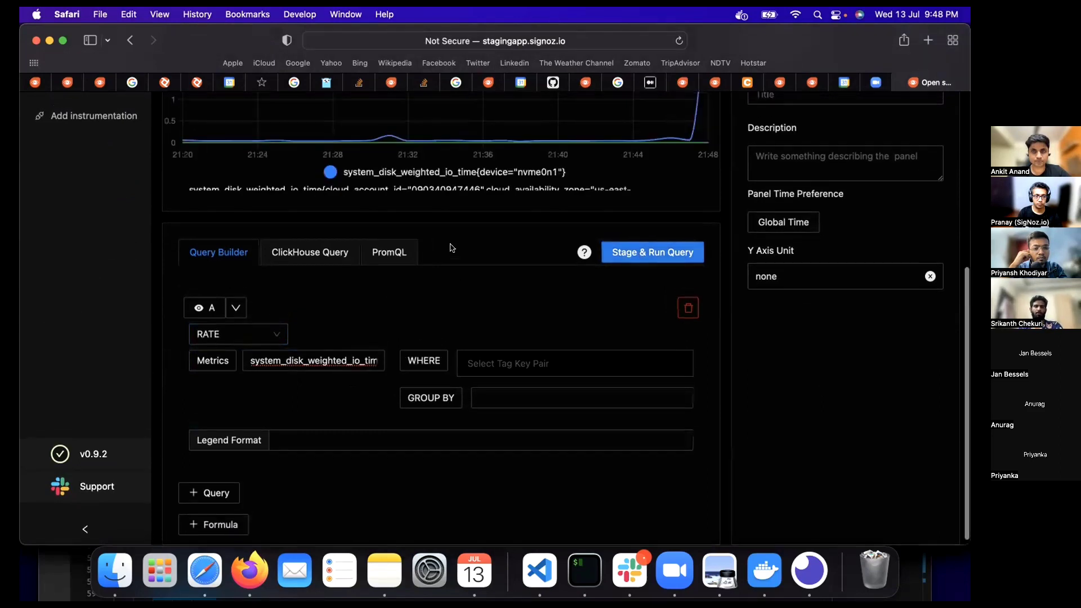
{"action": "scroll", "coordinate": [636, 225], "scroll_direction": "up", "scroll_amount": 3}
{"action": "scroll", "coordinate": [639, 215], "scroll_direction": "up", "scroll_amount": 4}
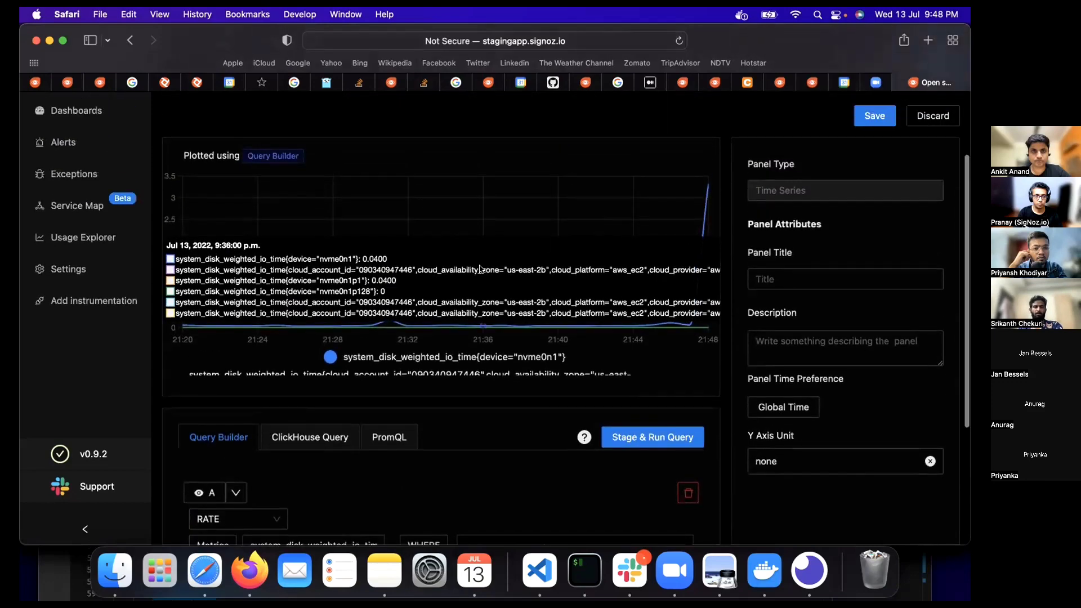
Set query A's legend format to {{device}}, leaving it ungrouped, and stage and run the query again
{"action": "scroll", "coordinate": [479, 268], "scroll_direction": "down", "scroll_amount": 4}
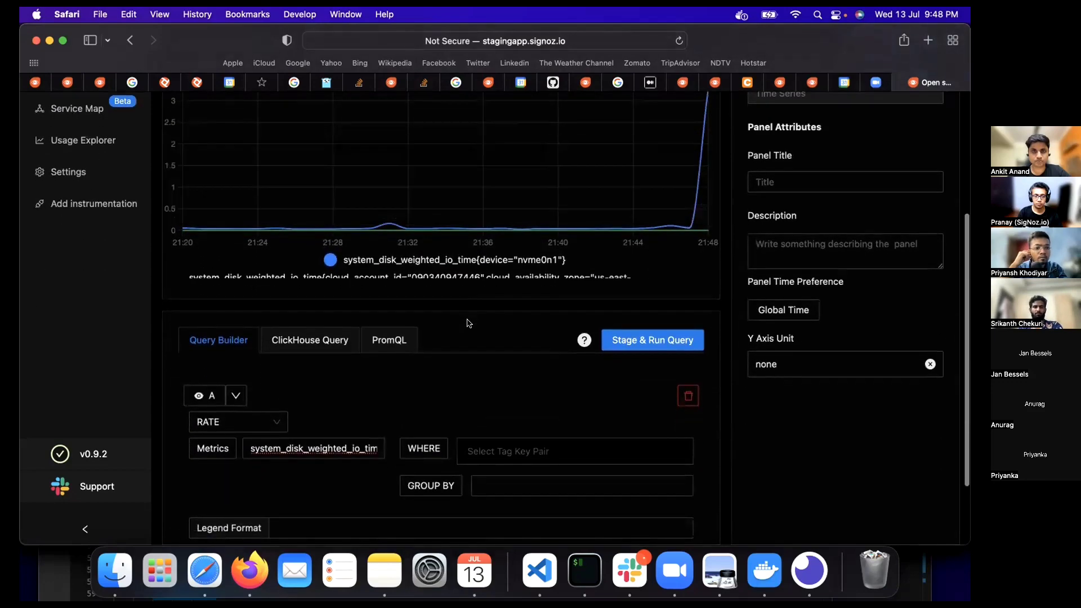
{"action": "scroll", "coordinate": [478, 371], "scroll_direction": "down", "scroll_amount": 3}
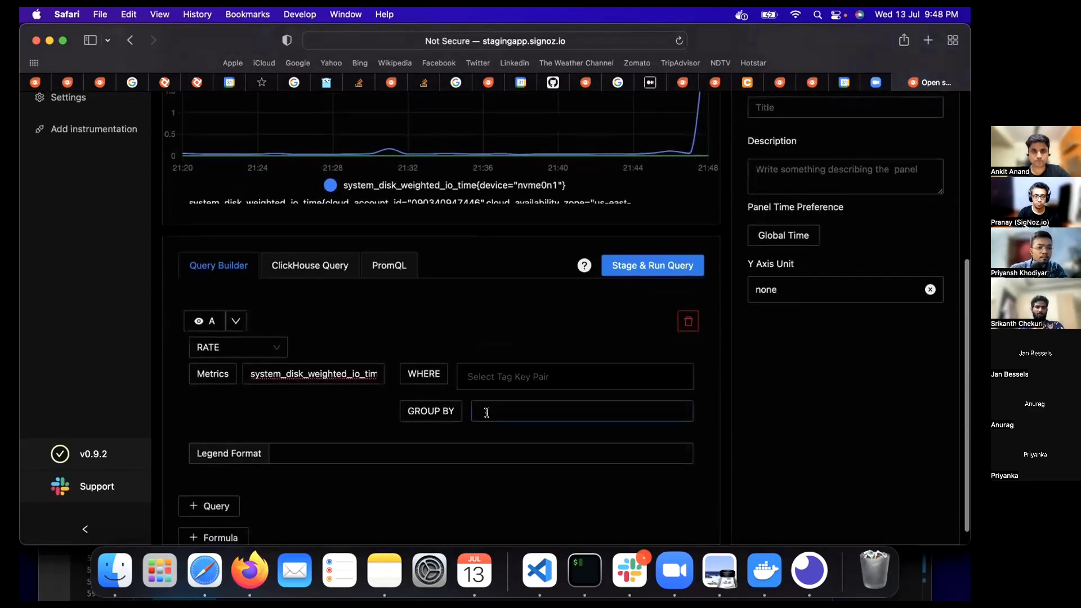
{"action": "left_click", "coordinate": [487, 413]}
{"action": "left_click", "coordinate": [350, 453]}
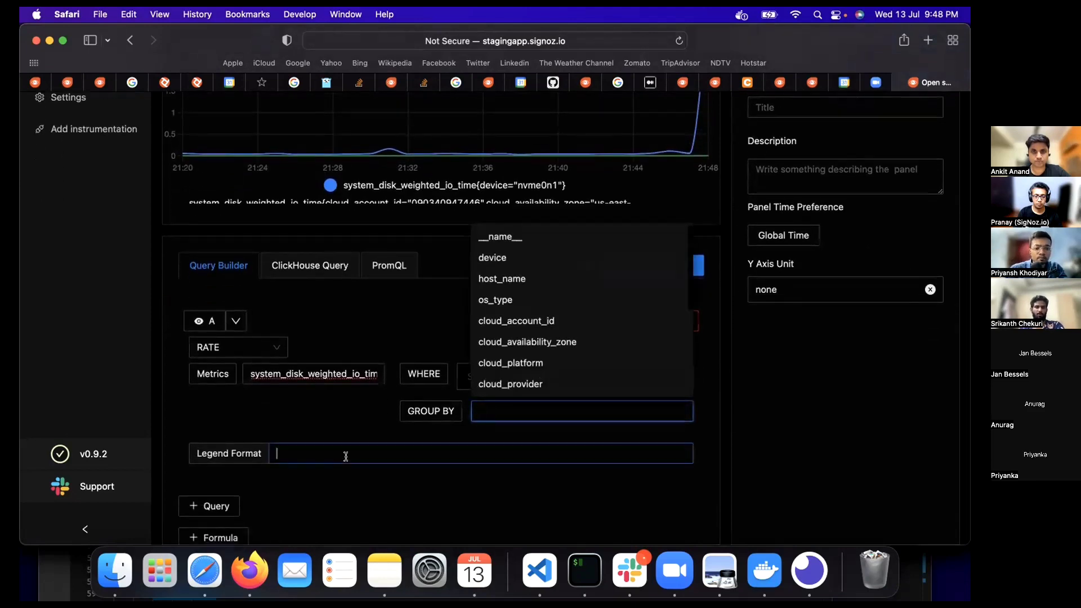
{"action": "type", "text": "{{device"}
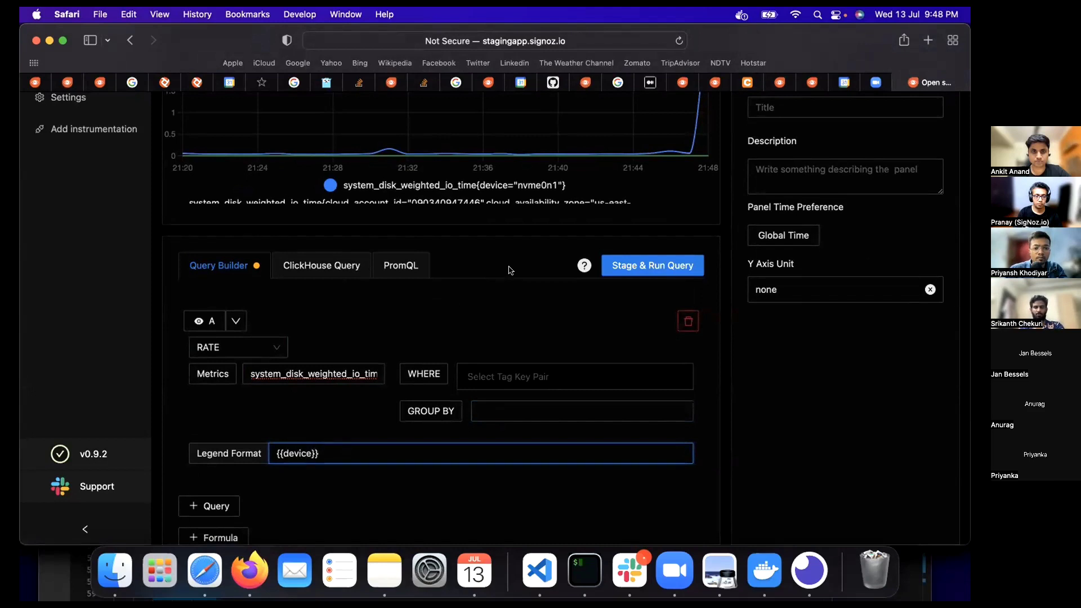
{"action": "left_click", "coordinate": [643, 265]}
{"action": "scroll", "coordinate": [542, 265], "scroll_direction": "up", "scroll_amount": 5}
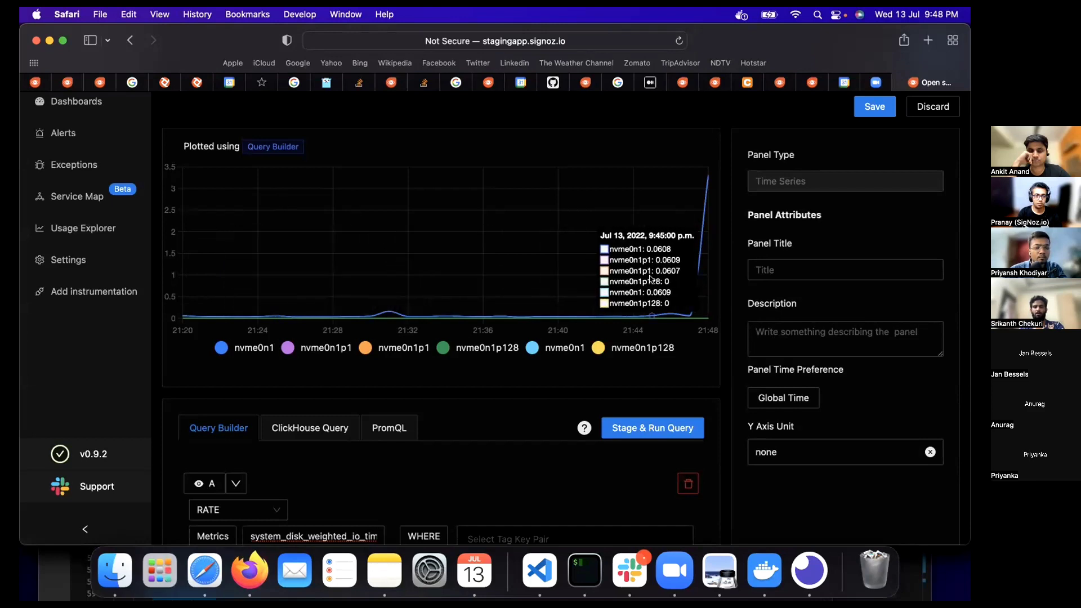
Title the panel "Disk average wait time" and save it to the dashboard
{"action": "left_click", "coordinate": [785, 265]}
{"action": "type", "text": "Disk "}
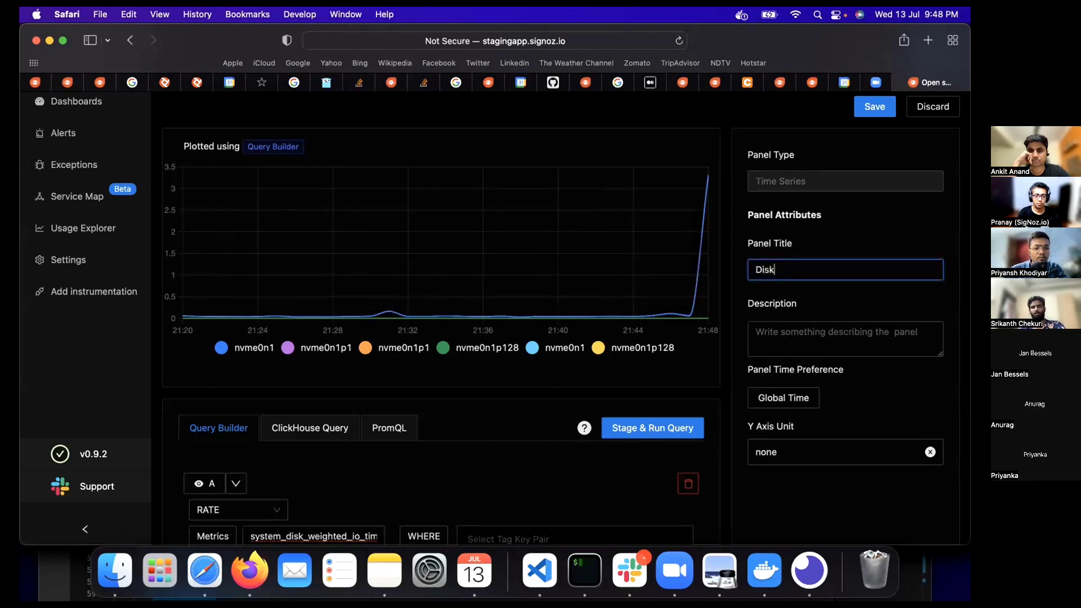
{"action": "type", "text": "average wait time"}
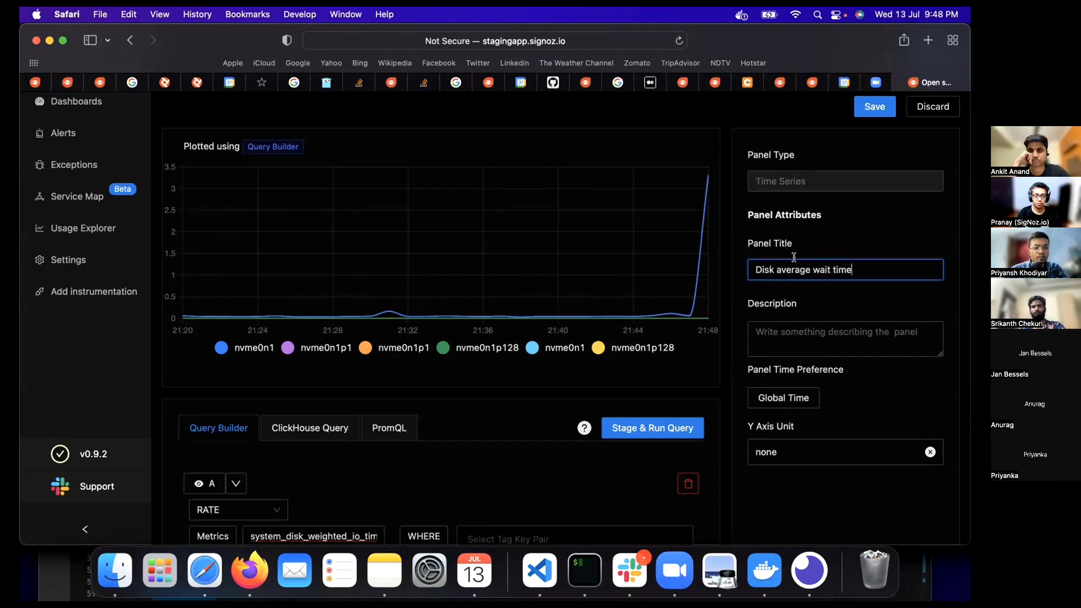
{"action": "scroll", "coordinate": [870, 166], "scroll_direction": "up", "scroll_amount": 1}
{"action": "left_click", "coordinate": [874, 137]}
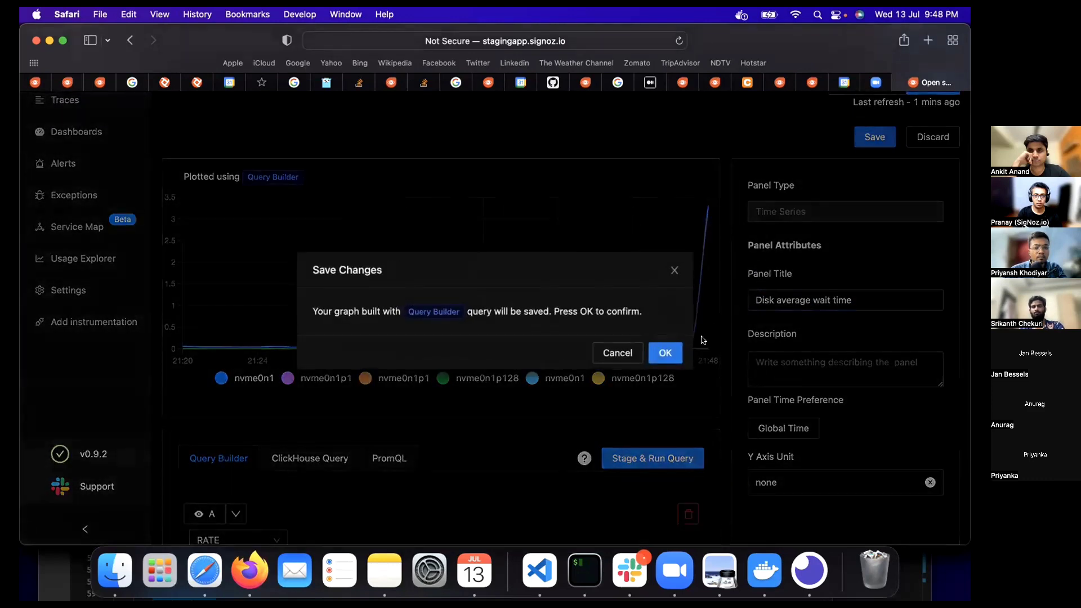
{"action": "left_click", "coordinate": [665, 352]}
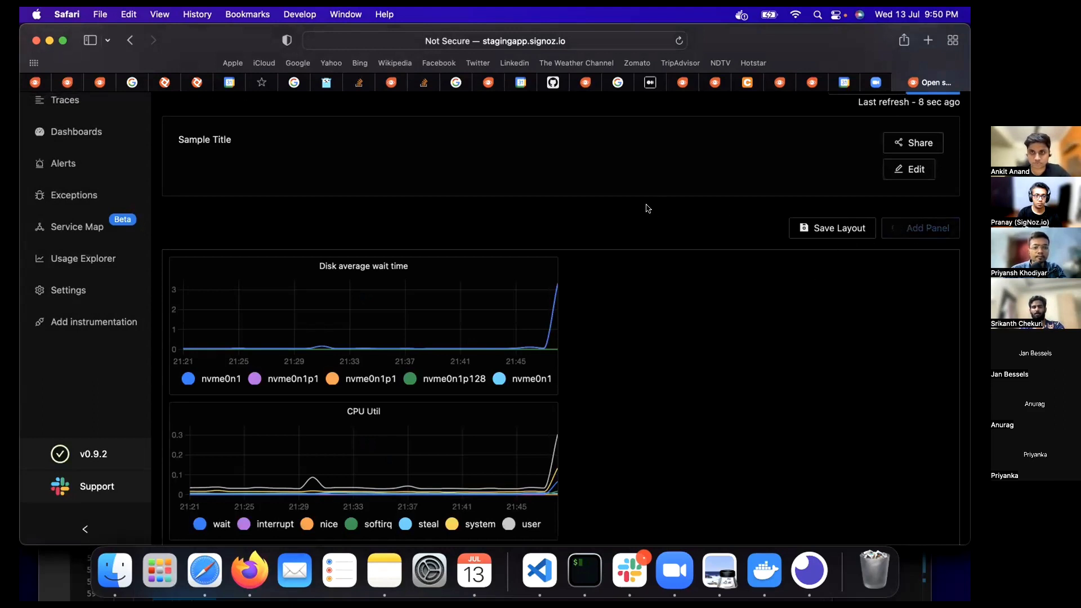
Add another Time Series panel to the dashboard, above the Disk average wait time graph
{"action": "scroll", "coordinate": [632, 242], "scroll_direction": "up", "scroll_amount": 3}
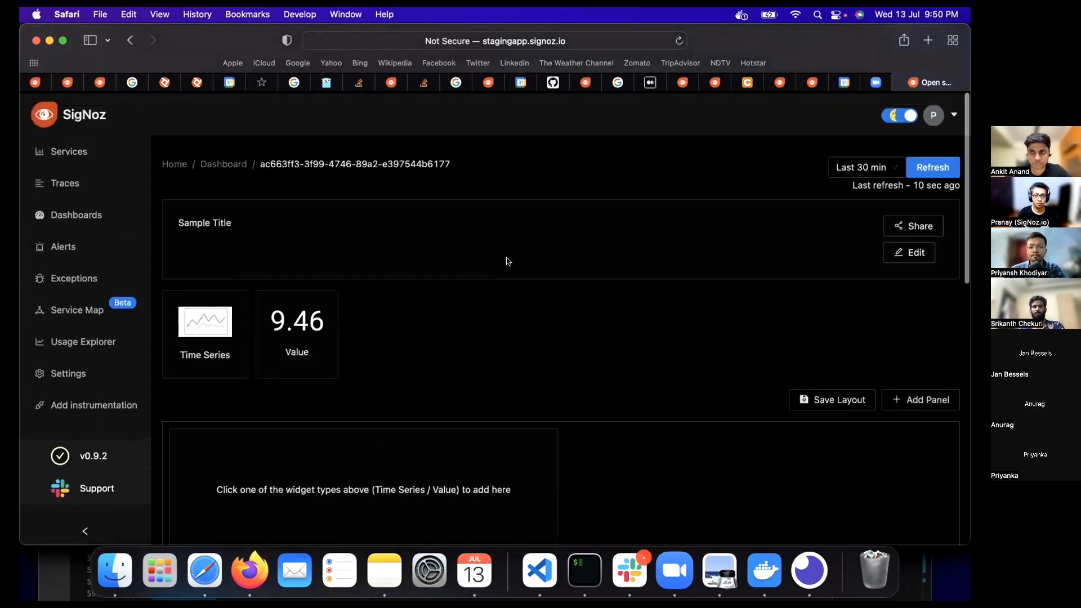
{"action": "left_click", "coordinate": [211, 329]}
{"action": "scroll", "coordinate": [331, 271], "scroll_direction": "down", "scroll_amount": 3}
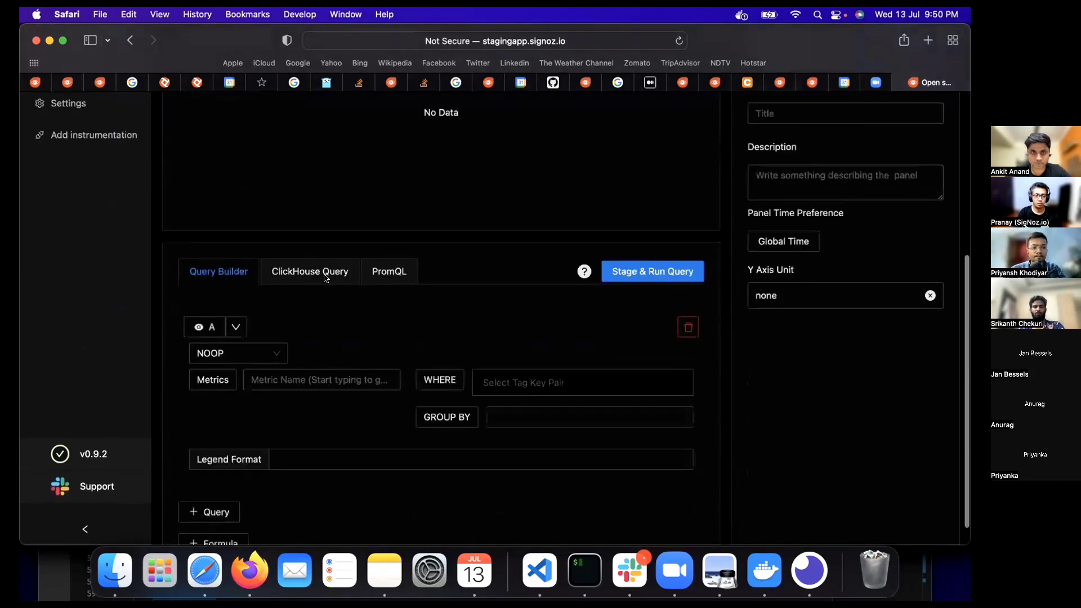
Set query A's metric to system_network_errors, and stage and run the query to inspect the plotted series
{"action": "left_click", "coordinate": [300, 371]}
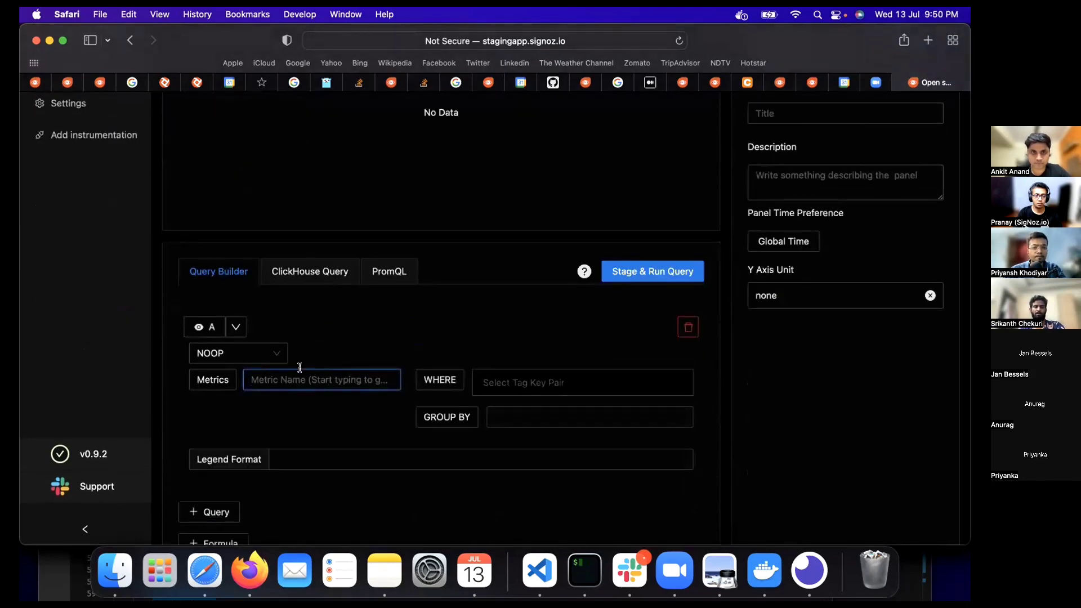
{"action": "type", "text": "net"}
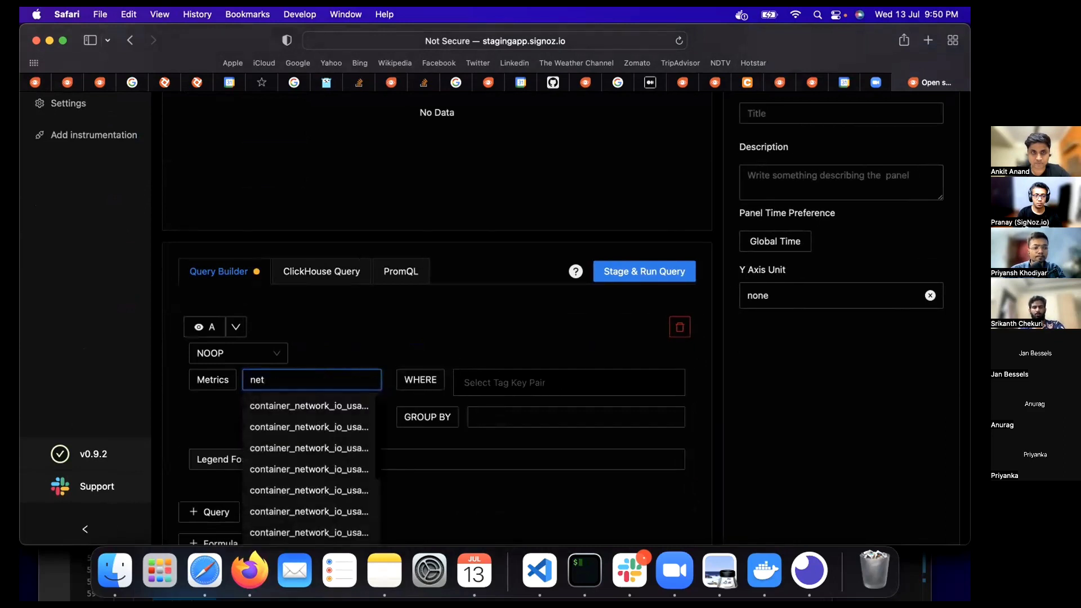
{"action": "type", "text": "work_err"}
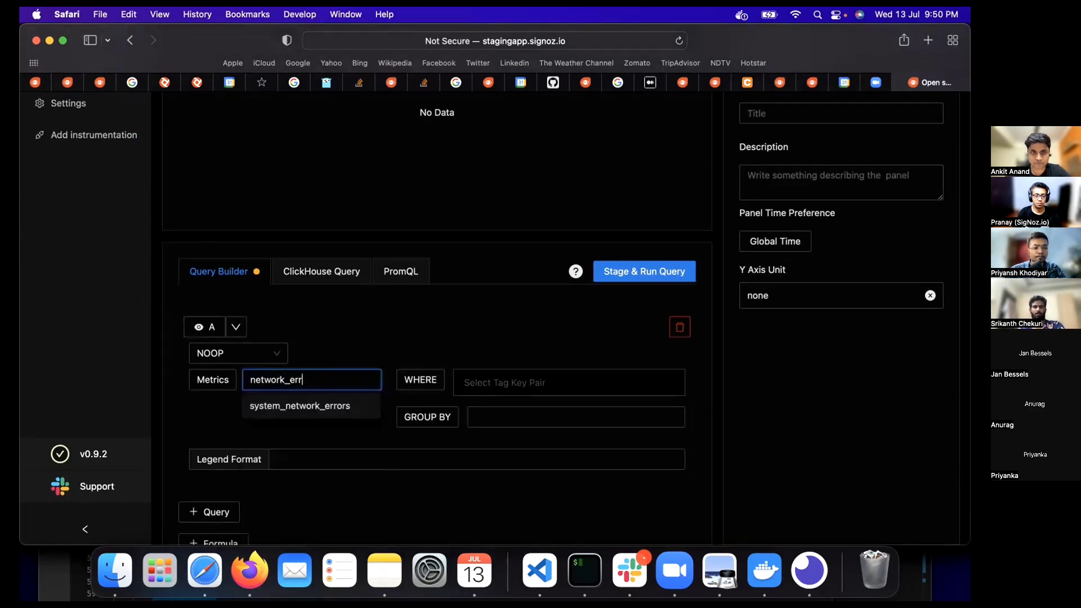
{"action": "left_click", "coordinate": [307, 405]}
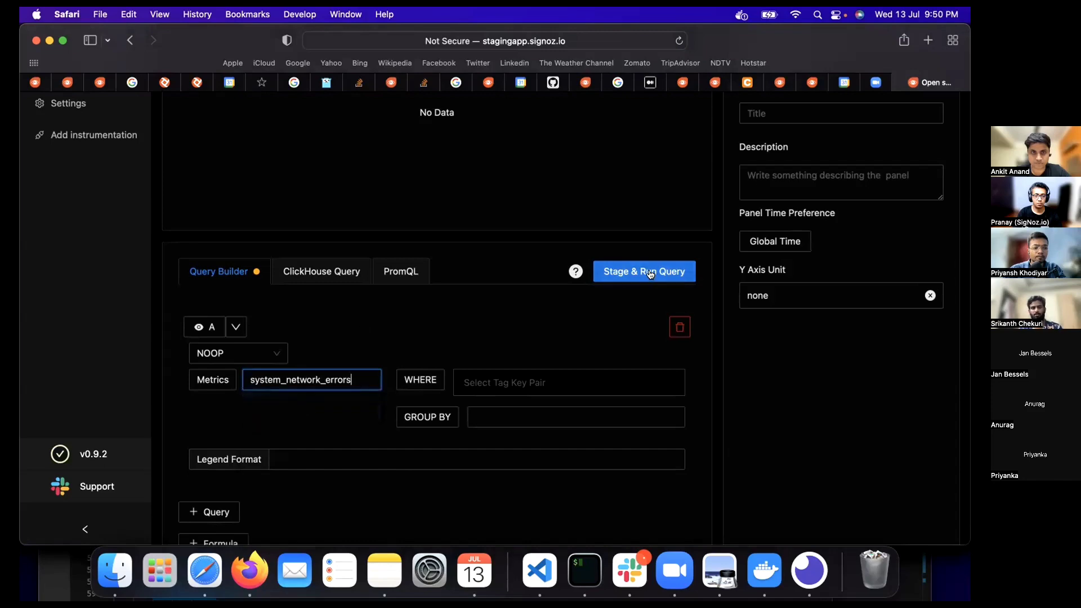
{"action": "left_click", "coordinate": [633, 270]}
{"action": "scroll", "coordinate": [476, 259], "scroll_direction": "up", "scroll_amount": 5}
{"action": "mouse_move", "coordinate": [234, 234]}
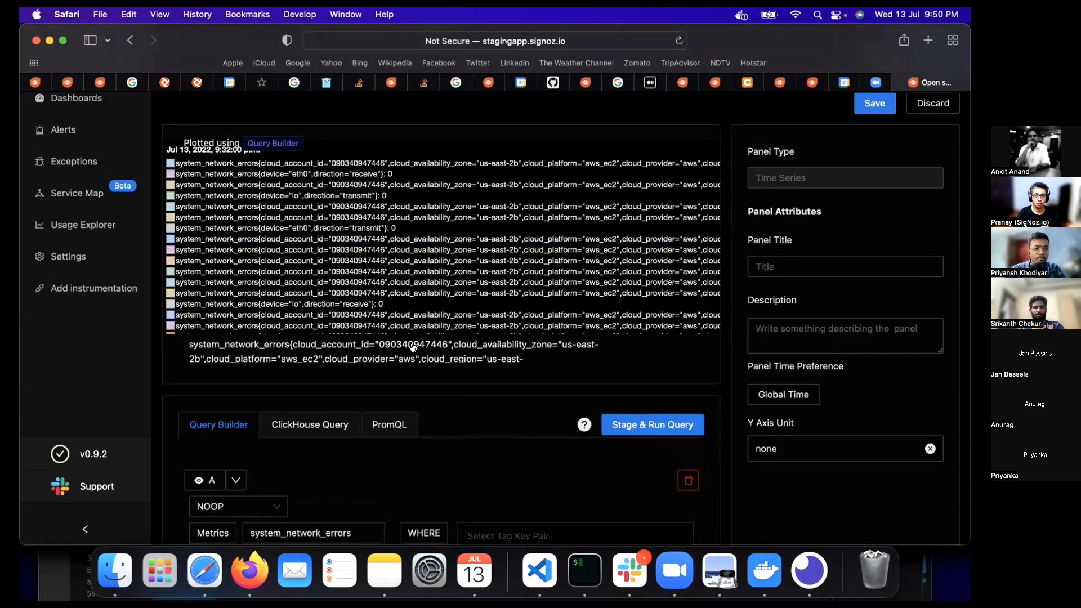
Filter query A to host_name IN an empty value, and stage and run the query again
{"action": "scroll", "coordinate": [456, 358], "scroll_direction": "down", "scroll_amount": 2}
{"action": "scroll", "coordinate": [466, 408], "scroll_direction": "down", "scroll_amount": 5}
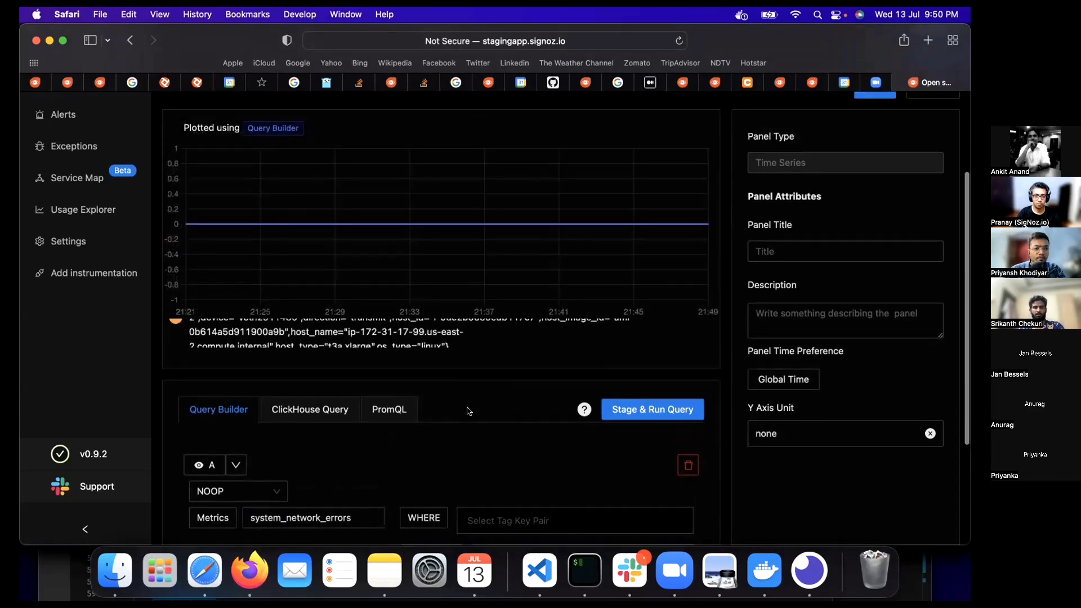
{"action": "left_click", "coordinate": [493, 359]}
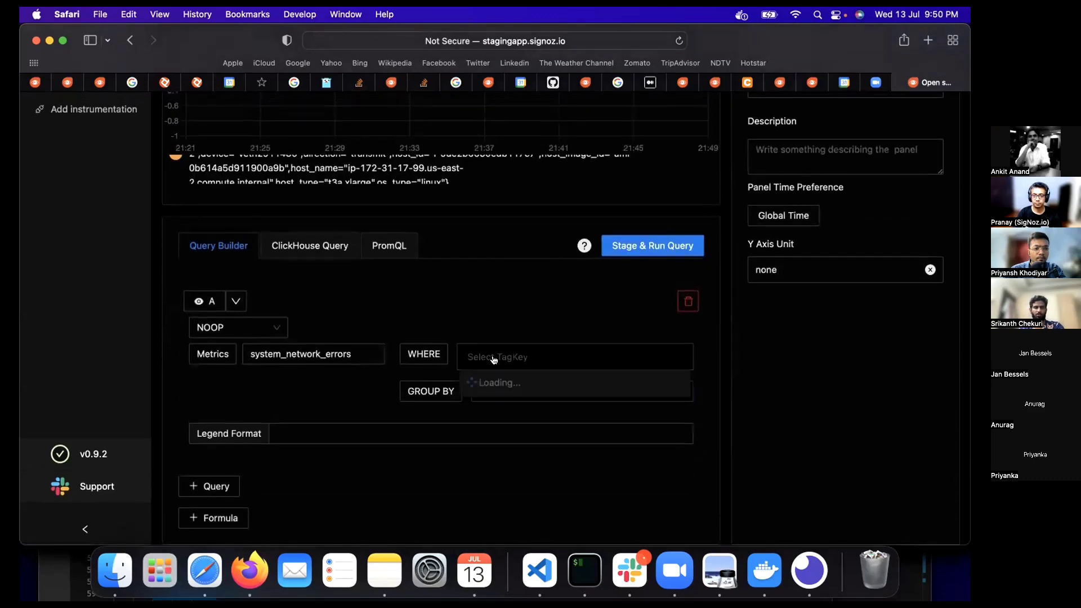
{"action": "scroll", "coordinate": [506, 441], "scroll_direction": "down", "scroll_amount": 3}
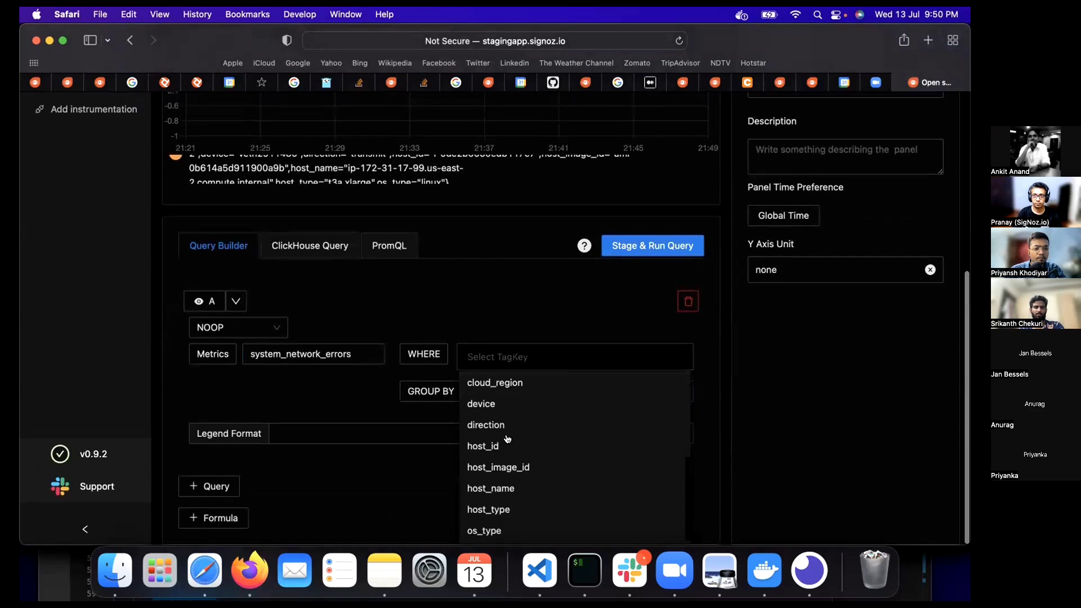
{"action": "left_click", "coordinate": [505, 487]}
{"action": "left_click", "coordinate": [474, 395]}
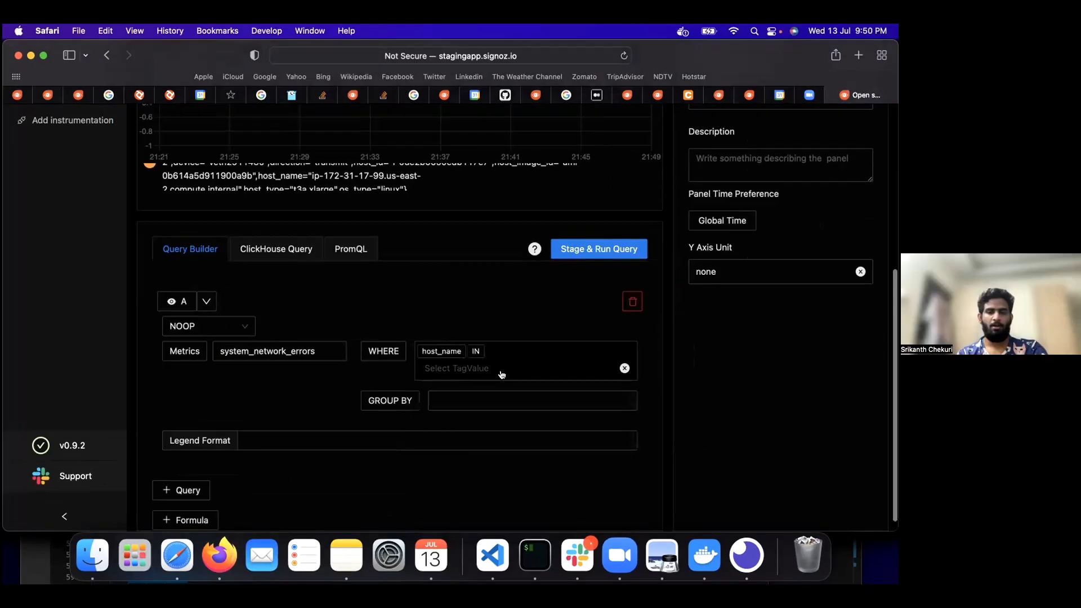
{"action": "left_click", "coordinate": [545, 311]}
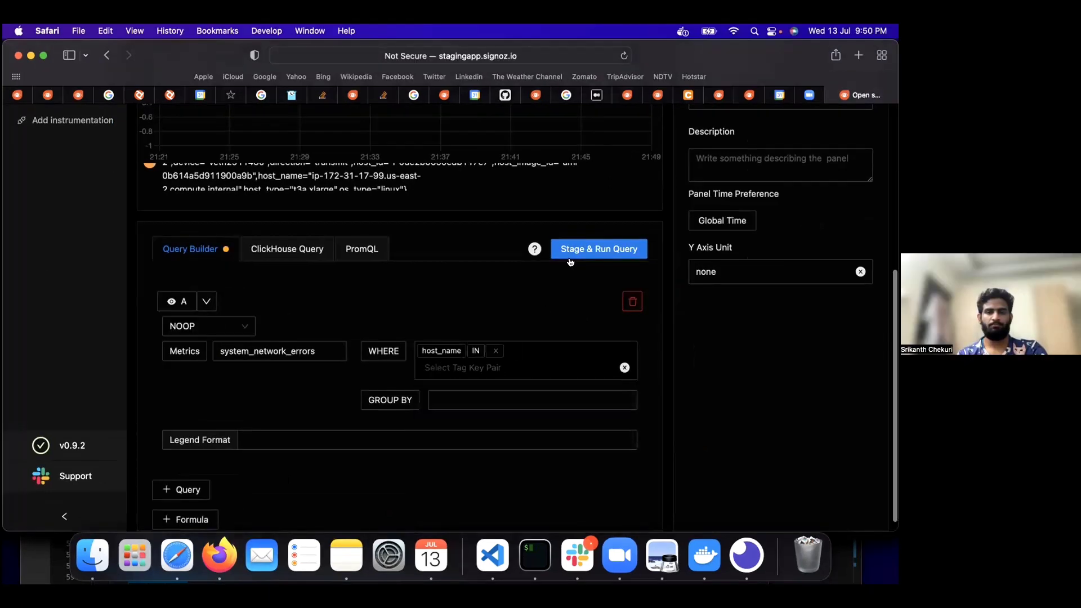
{"action": "left_click", "coordinate": [570, 249]}
{"action": "scroll", "coordinate": [447, 257], "scroll_direction": "up", "scroll_amount": 3}
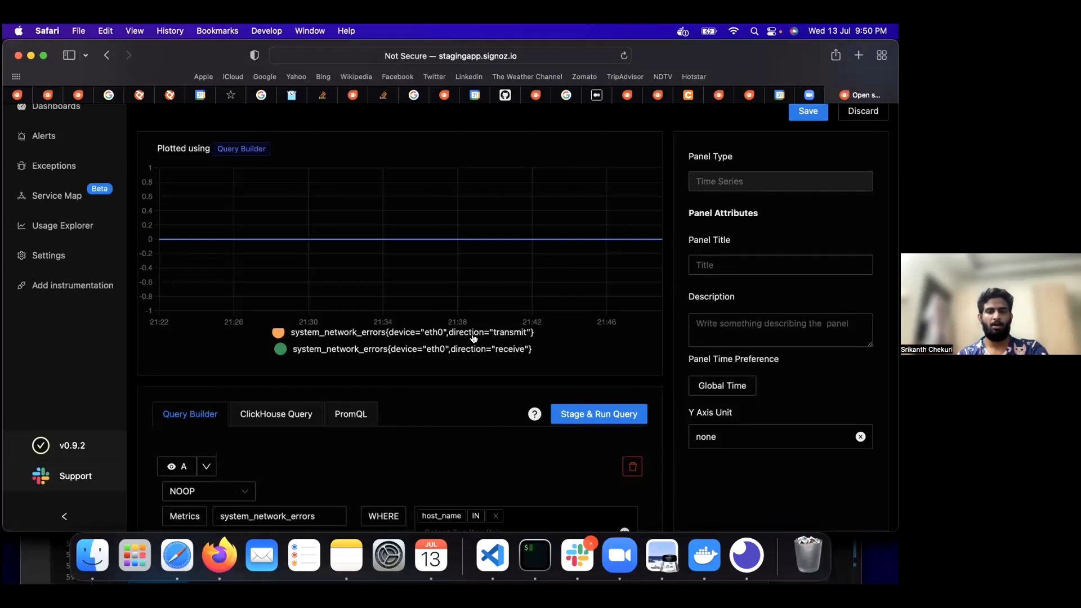
Set query A's legend format to {{device}}-{{direction}}, and stage and run the query to update the network errors plot
{"action": "scroll", "coordinate": [474, 338], "scroll_direction": "down", "scroll_amount": 3}
{"action": "scroll", "coordinate": [473, 338], "scroll_direction": "down", "scroll_amount": 5}
{"action": "left_click", "coordinate": [377, 420]}
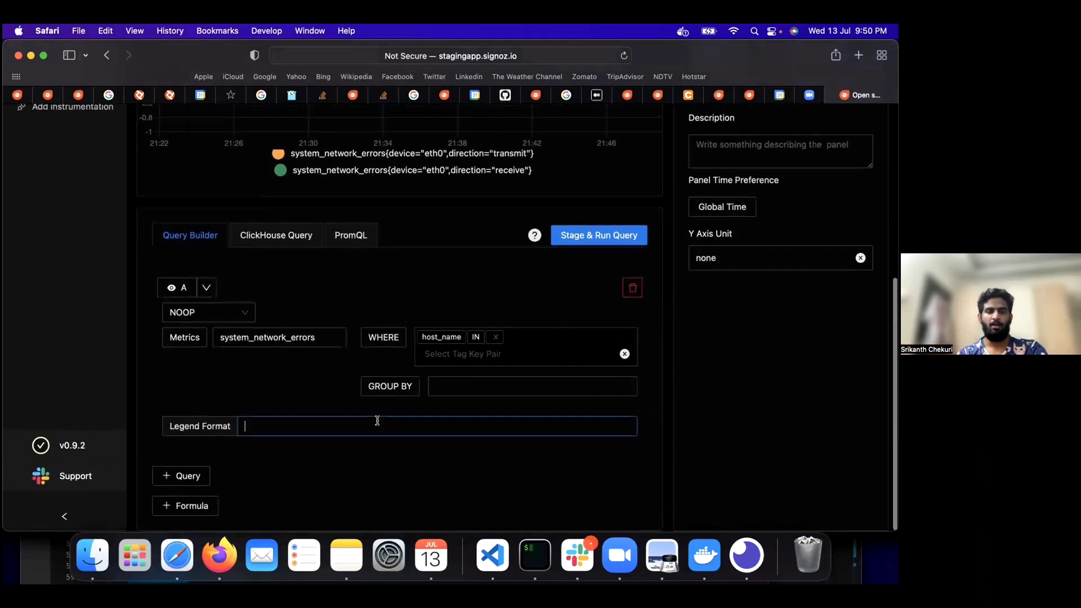
{"action": "type", "text": "{{device"}
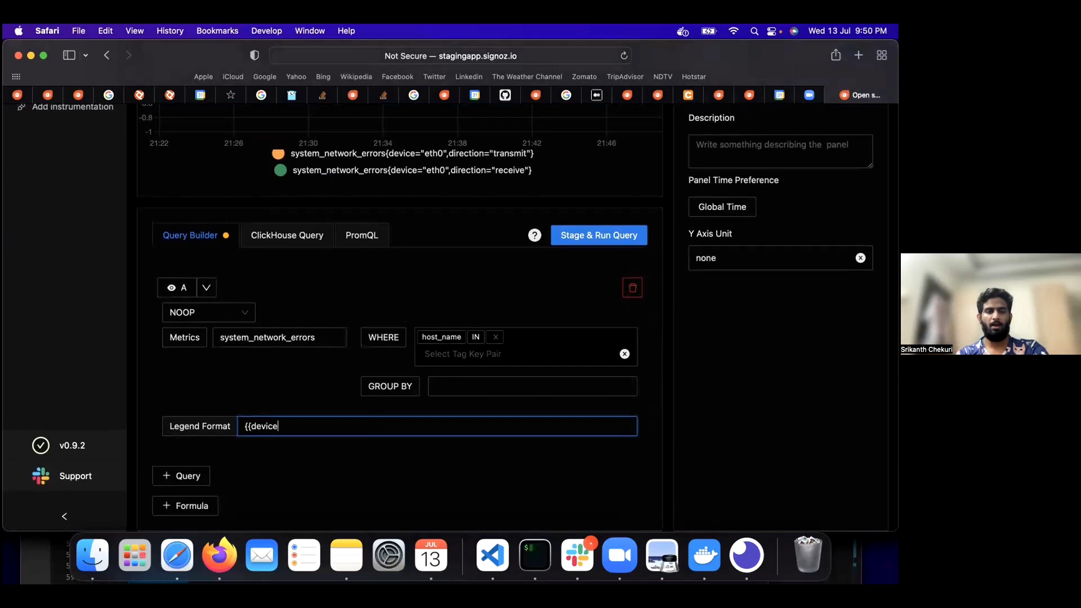
{"action": "key", "text": "BackSpace"}
{"action": "type", "text": "e}}-"}
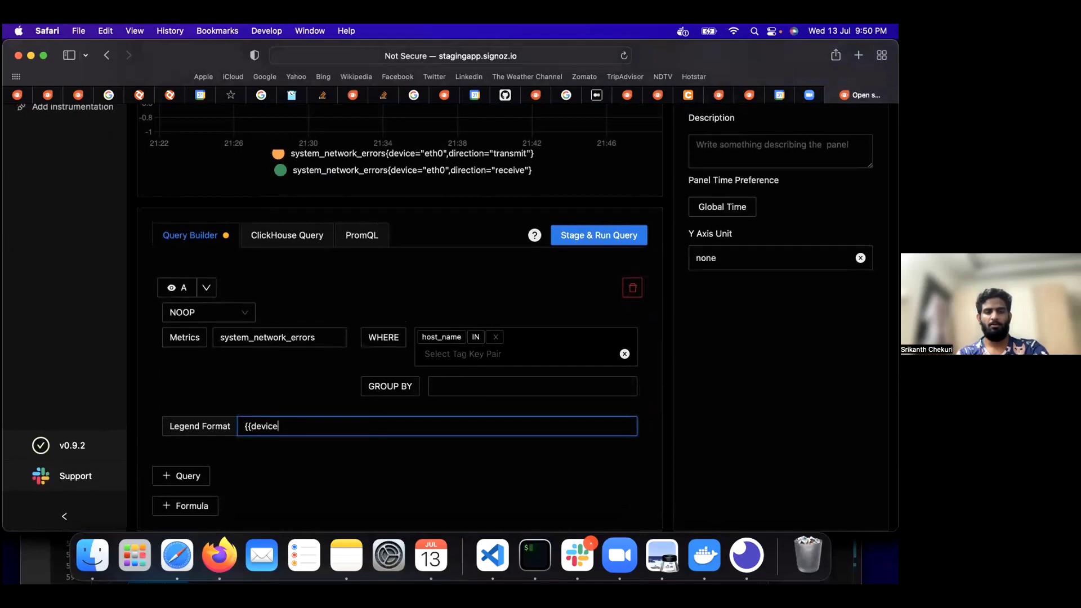
{"action": "type", "text": "{{"}
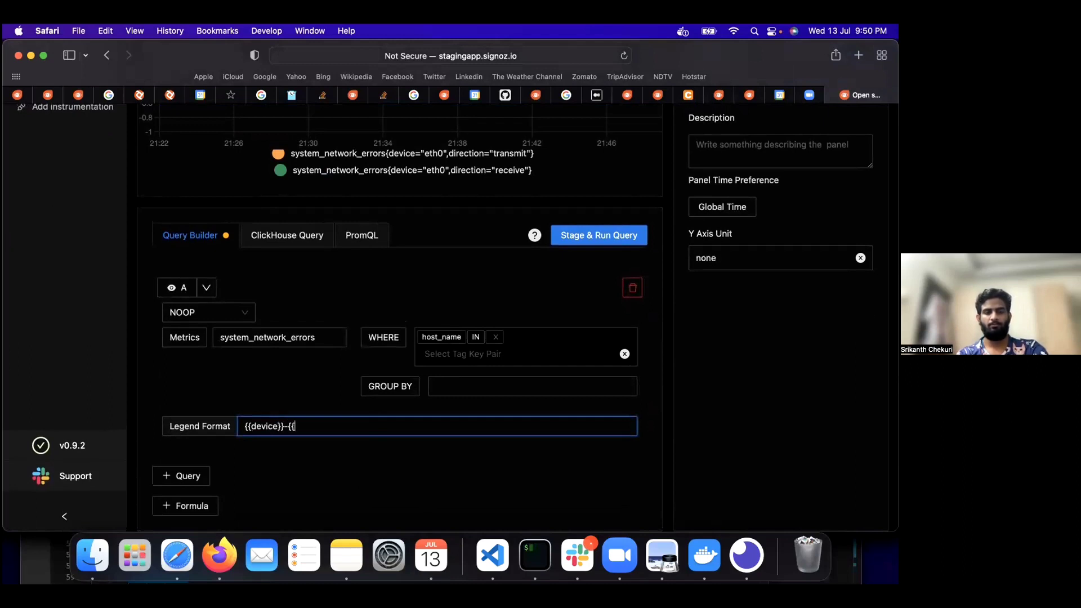
{"action": "type", "text": "direction}}"}
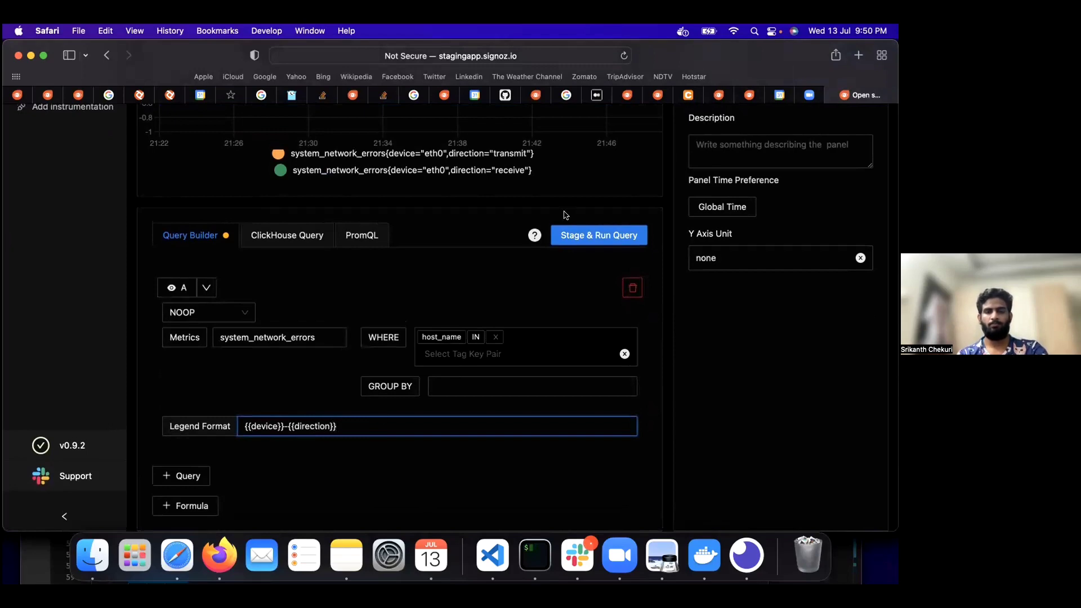
{"action": "left_click", "coordinate": [582, 237]}
{"action": "scroll", "coordinate": [478, 236], "scroll_direction": "up", "scroll_amount": 4}
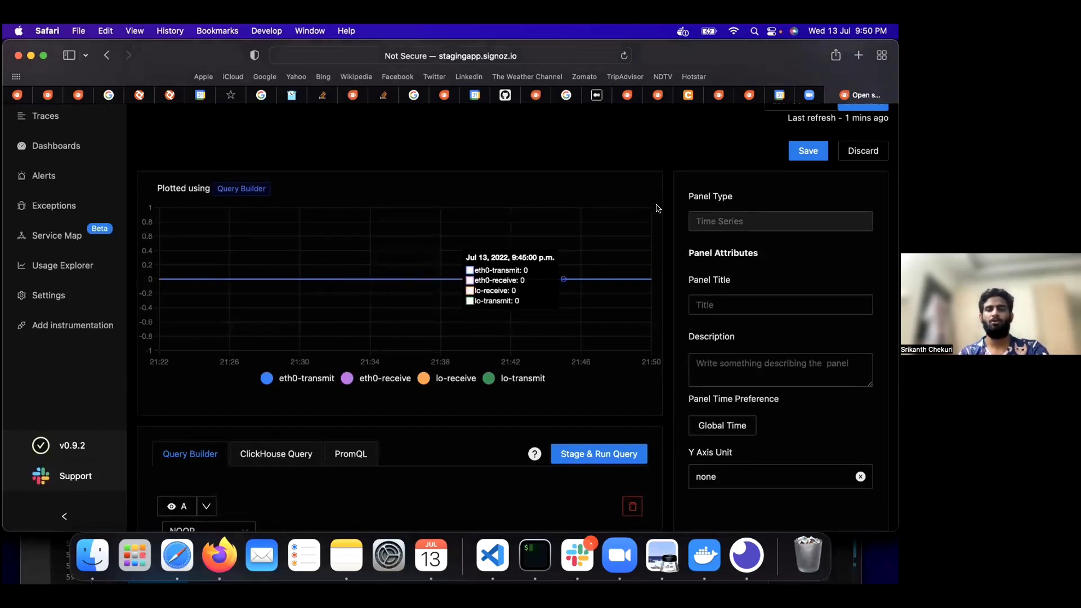
Title the panel "N/W errors" and save it to the dashboard
{"action": "left_click", "coordinate": [706, 303]}
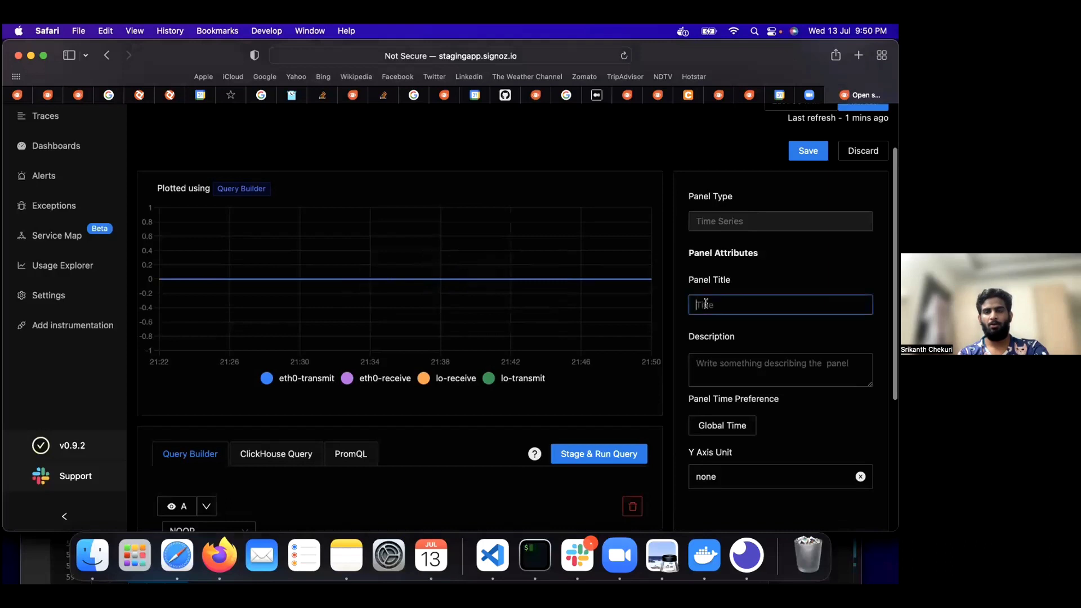
{"action": "type", "text": "N/W"}
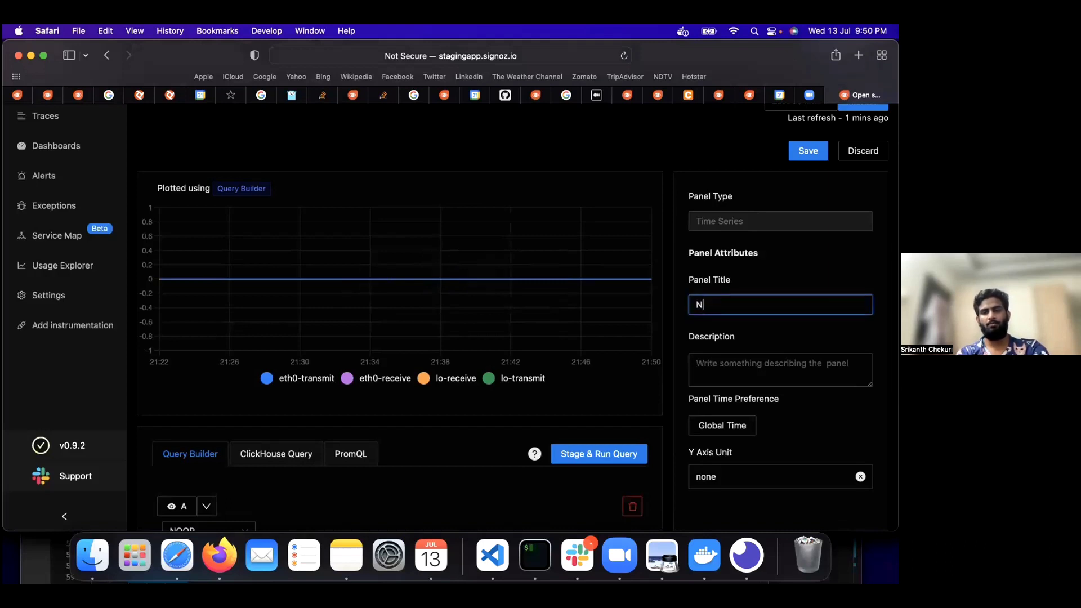
{"action": "type", "text": " error"}
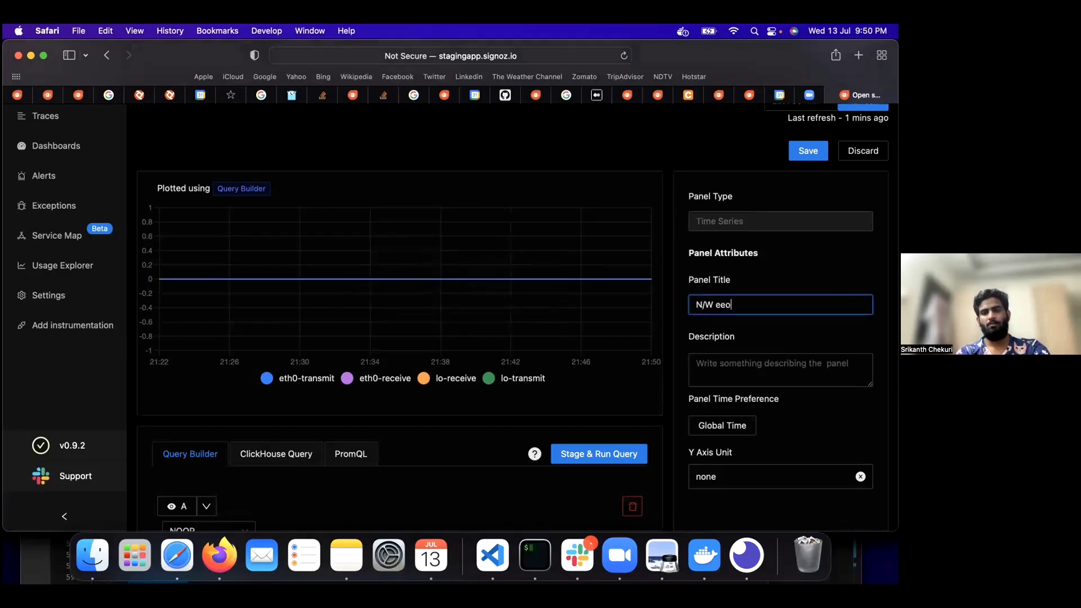
{"action": "key", "text": "BackSpace"}
{"action": "key", "text": "BackSpace"}
{"action": "key", "text": "BackSpace"}
{"action": "type", "text": "rors"}
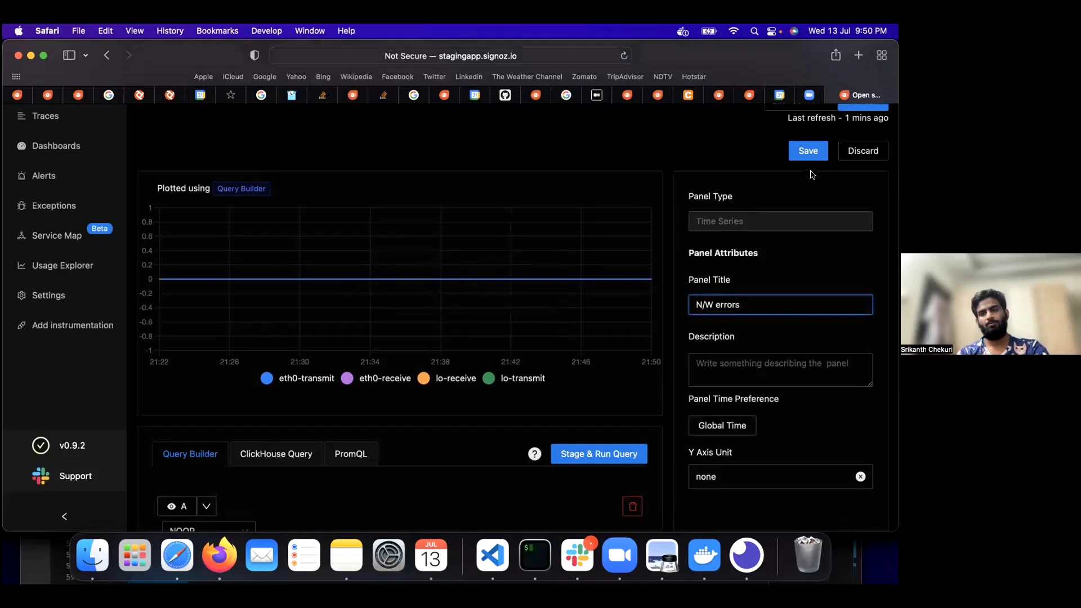
{"action": "left_click", "coordinate": [808, 150]}
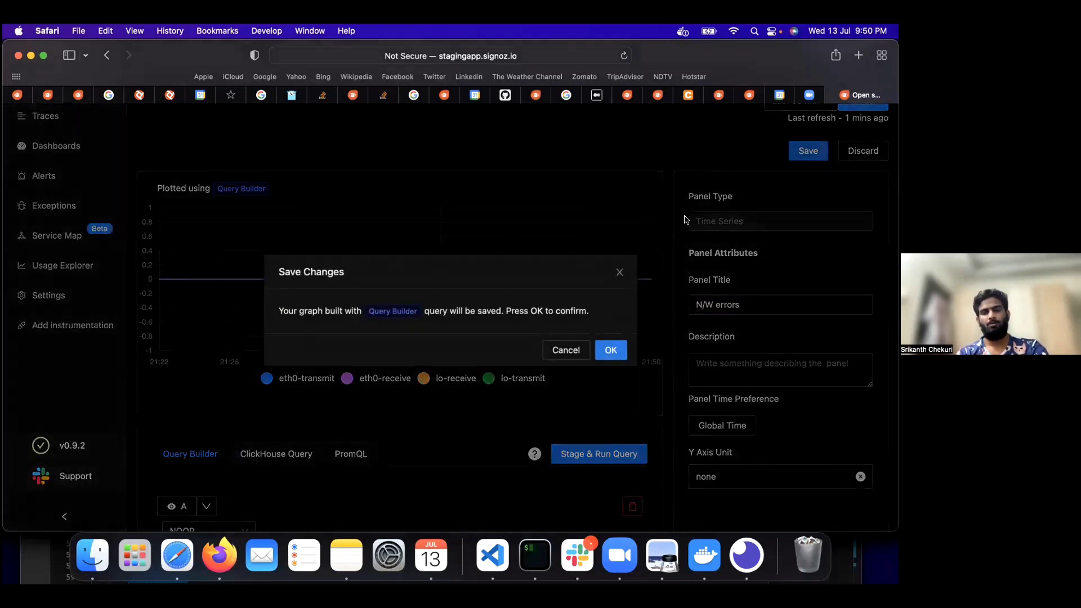
{"action": "left_click", "coordinate": [611, 350]}
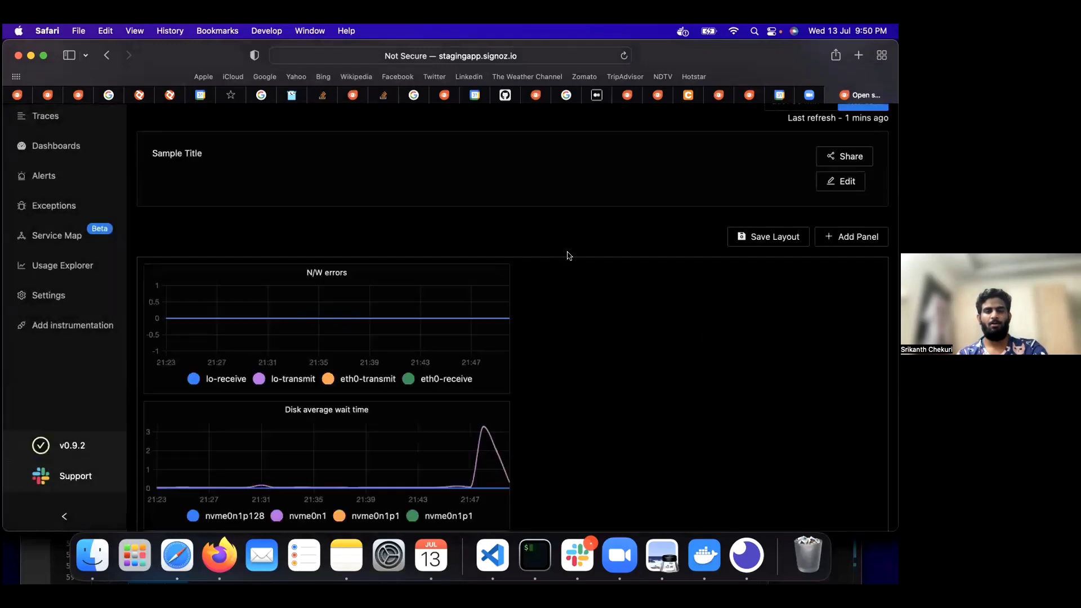
Add another Time Series panel to the dashboard, above the N/W errors graph
{"action": "scroll", "coordinate": [568, 254], "scroll_direction": "up", "scroll_amount": 2}
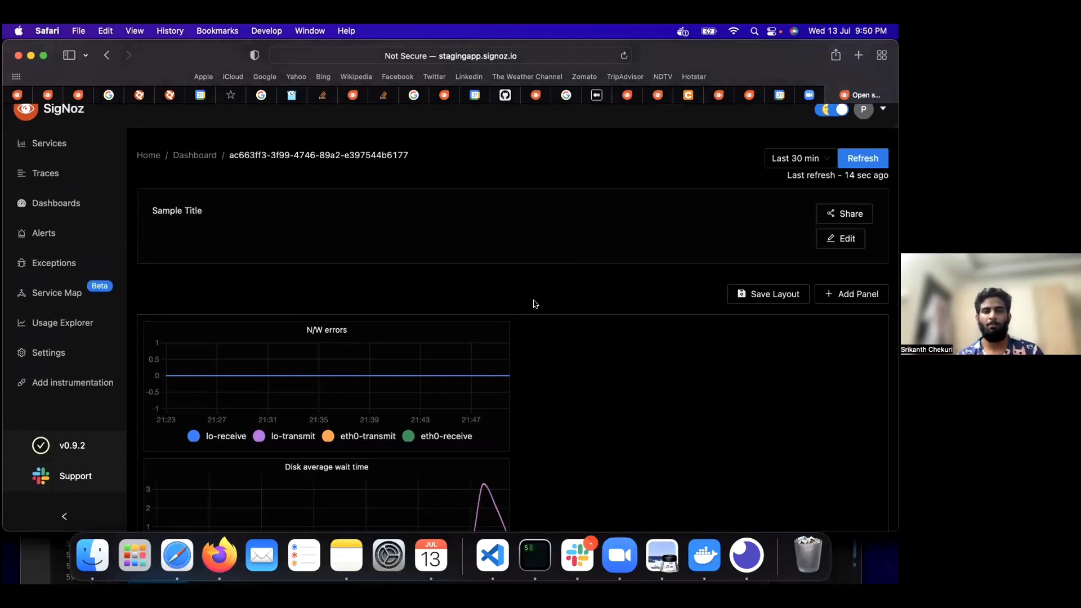
{"action": "left_click", "coordinate": [828, 291]}
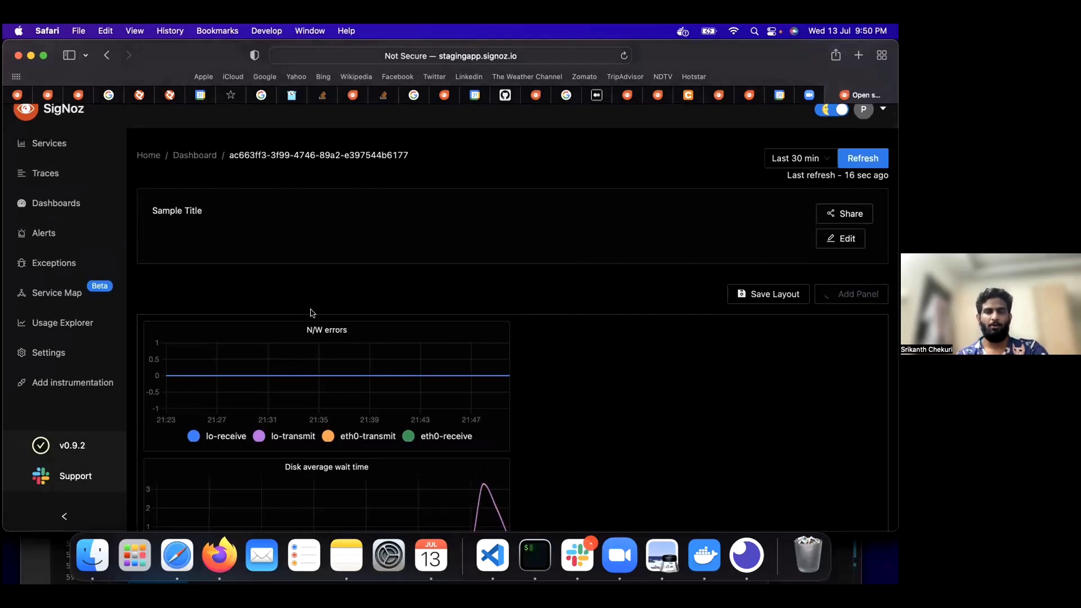
{"action": "left_click", "coordinate": [183, 320]}
{"action": "scroll", "coordinate": [302, 290], "scroll_direction": "down", "scroll_amount": 5}
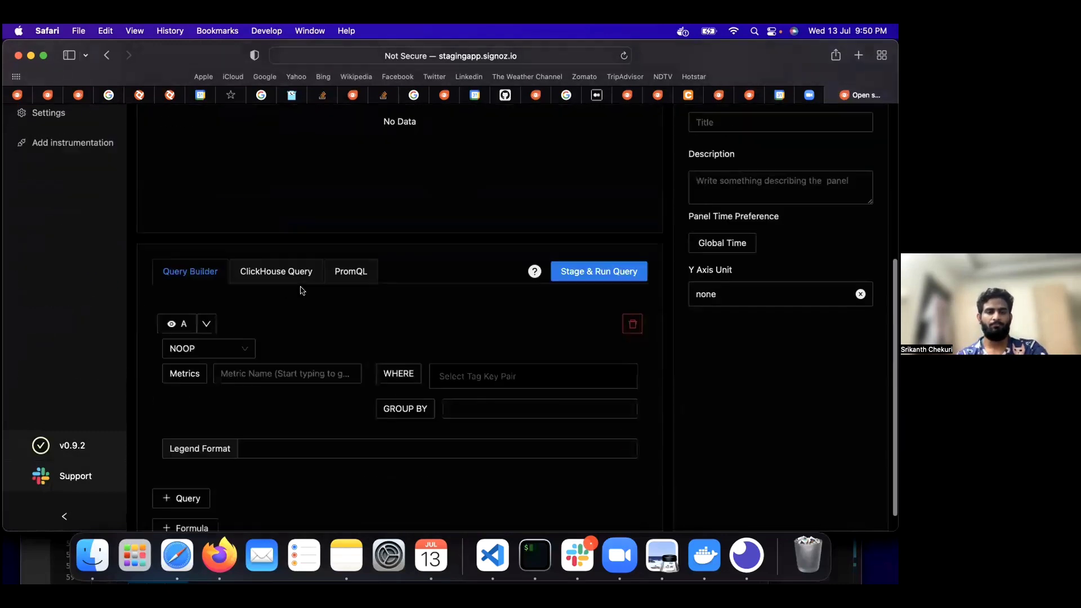
Search query A's metric names for "memory_usag" in the new panel
{"action": "left_click", "coordinate": [272, 345]}
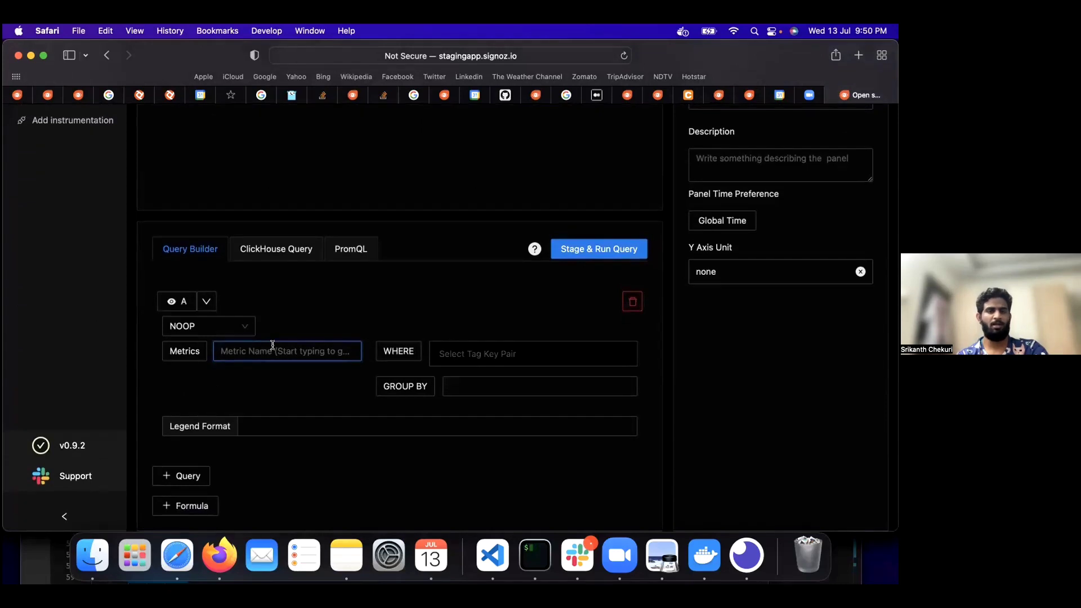
{"action": "type", "text": "memo"}
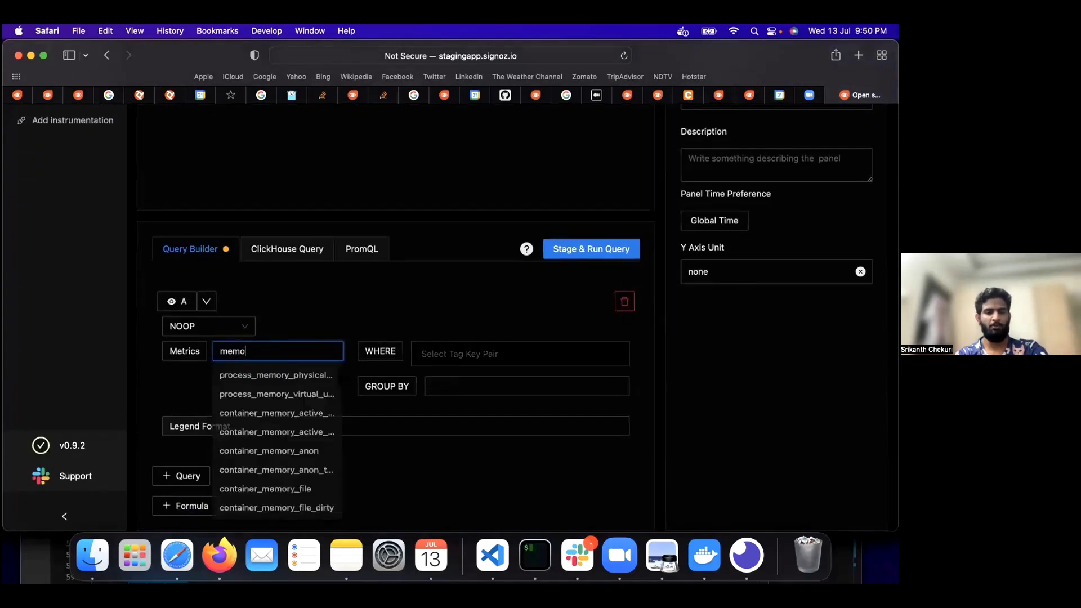
{"action": "type", "text": "ry_usaeg"}
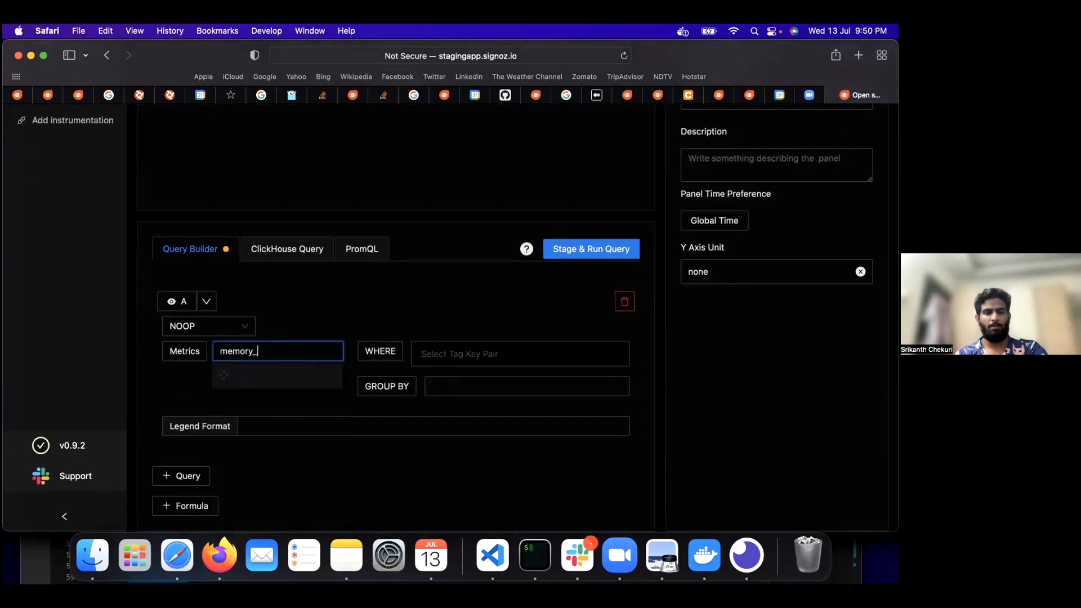
{"action": "key", "text": "BackSpace"}
{"action": "key", "text": "BackSpace"}
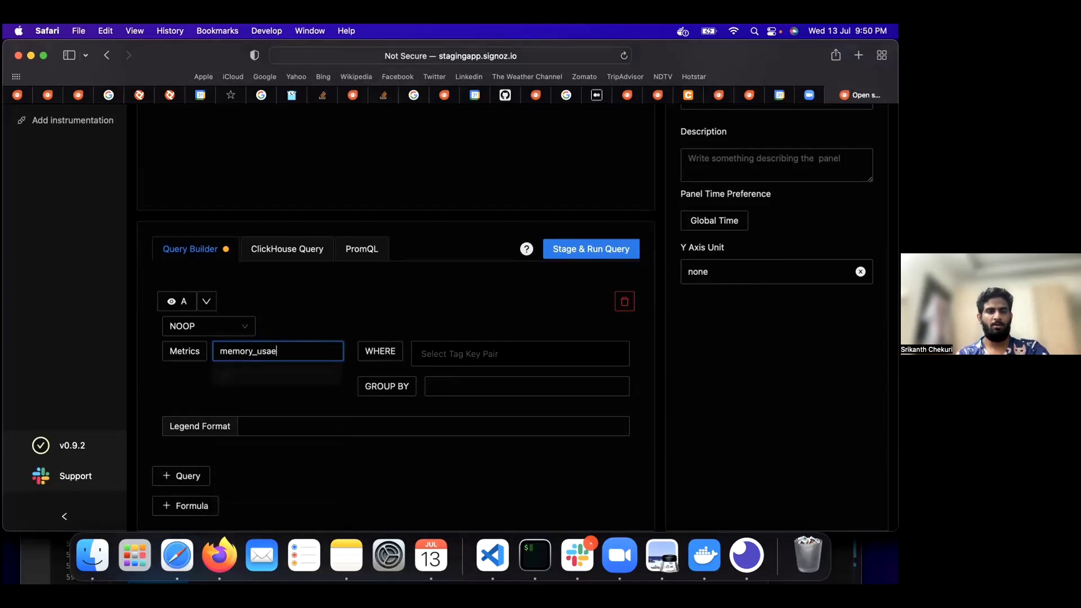
{"action": "type", "text": "g"}
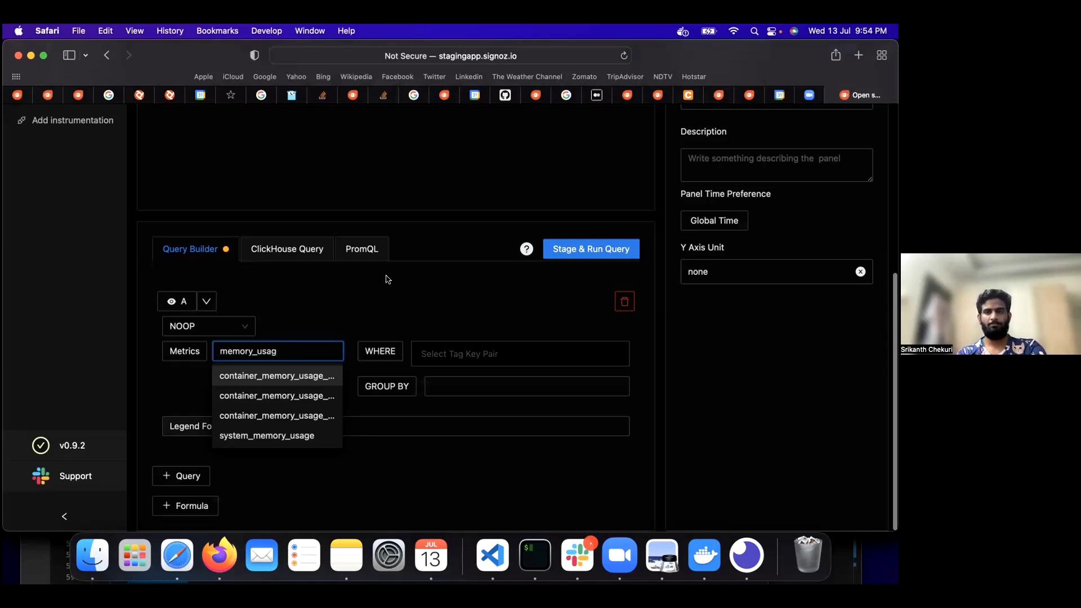
Leave the unsaved panel for the list of all dashboards, and switch to Zoom
{"action": "scroll", "coordinate": [389, 278], "scroll_direction": "up", "scroll_amount": 5}
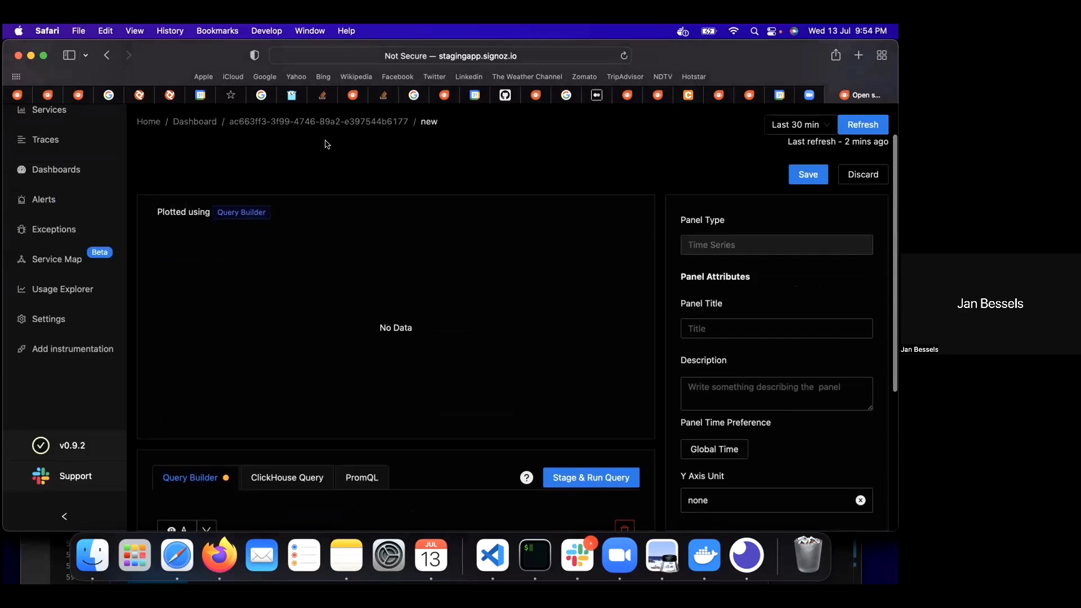
{"action": "scroll", "coordinate": [325, 144], "scroll_direction": "up", "scroll_amount": 2}
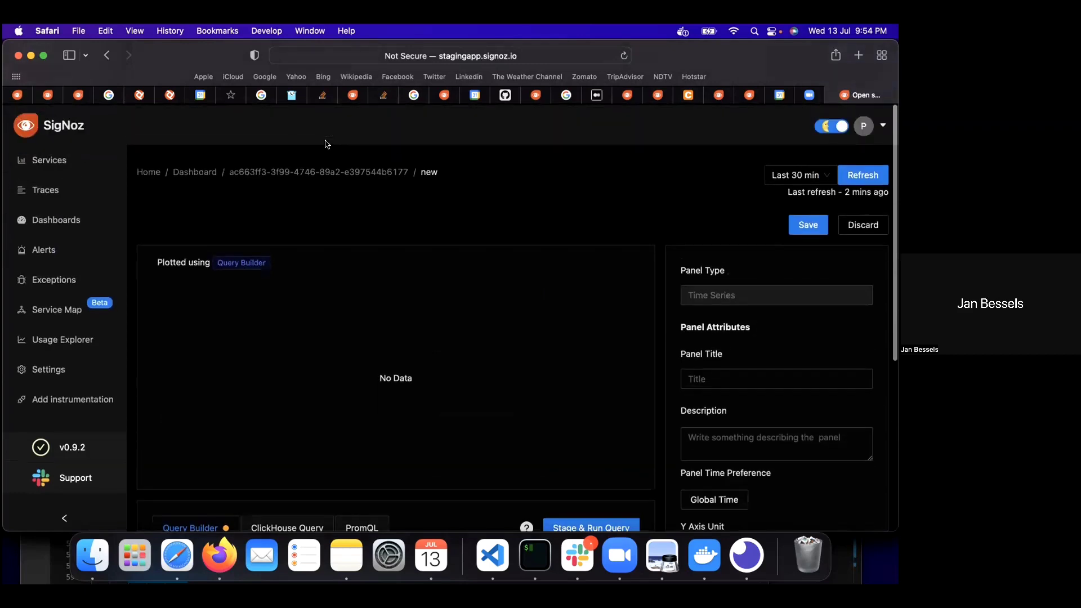
{"action": "left_click", "coordinate": [190, 169]}
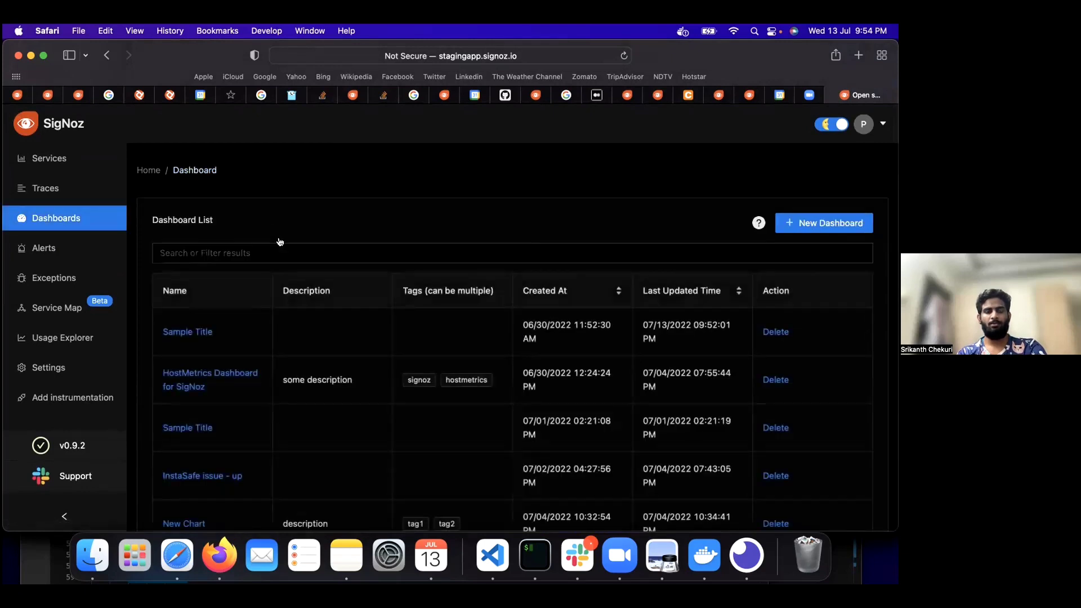
{"action": "key", "text": "super+Tab"}
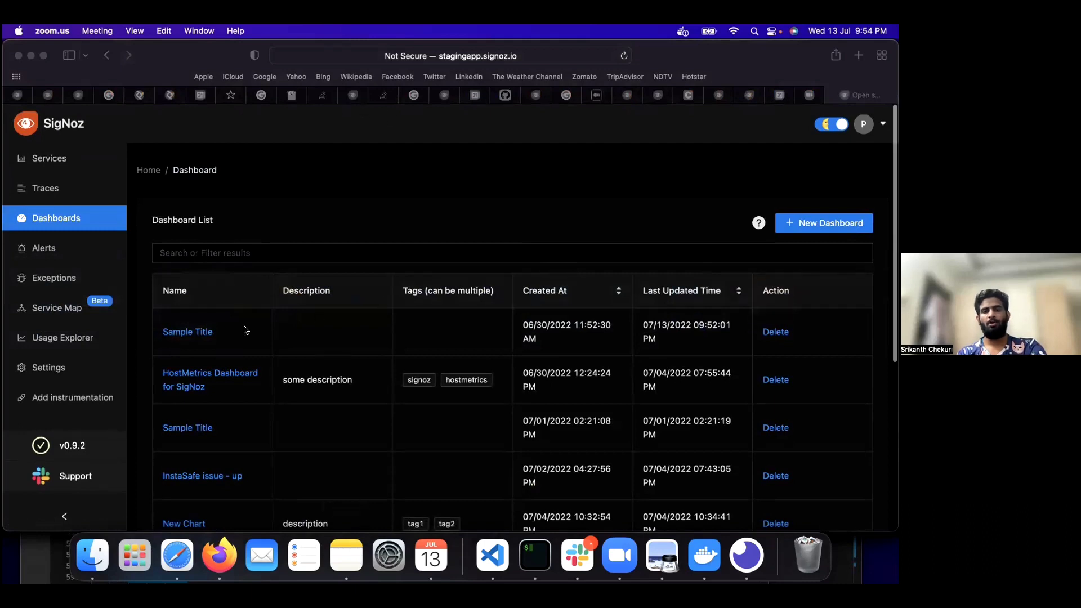
In Safari, open the first Sample Title dashboard in the list and add a new Time Series panel to it
{"action": "left_click", "coordinate": [181, 336]}
{"action": "left_click", "coordinate": [188, 334]}
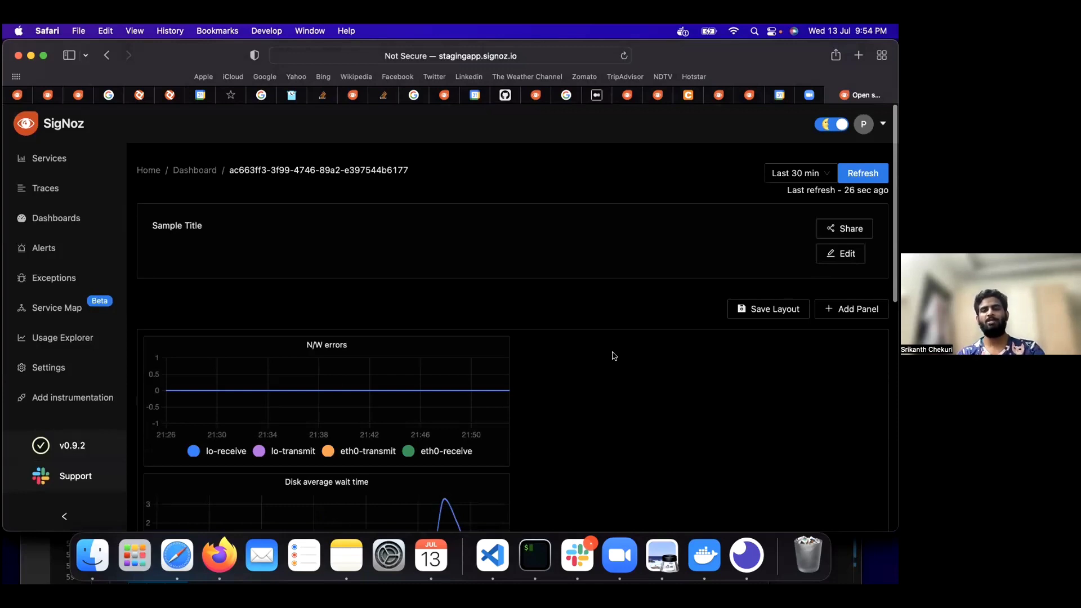
{"action": "left_click", "coordinate": [822, 311]}
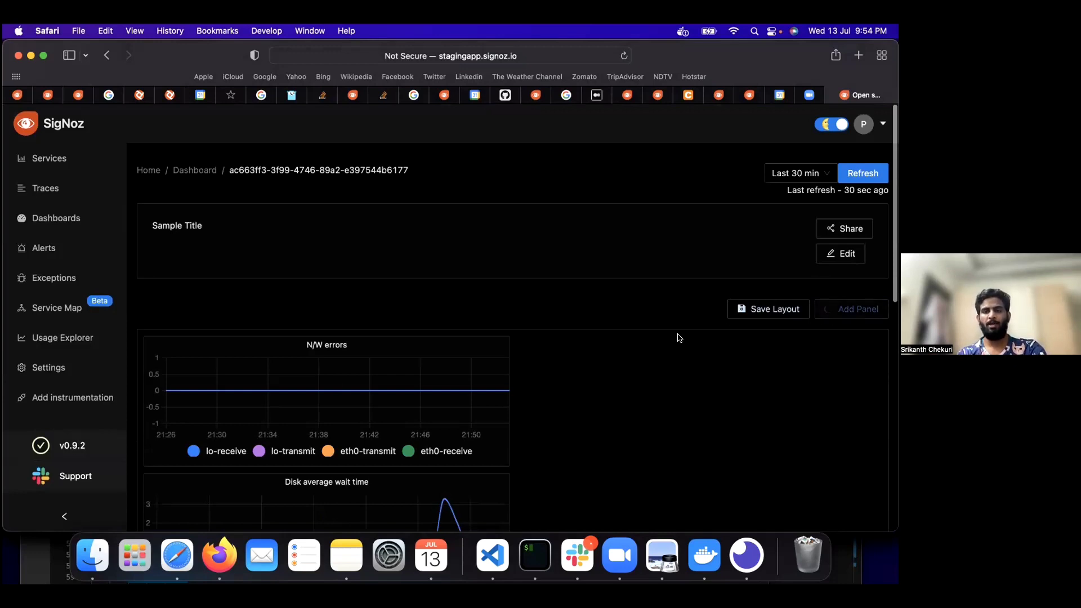
{"action": "scroll", "coordinate": [269, 253], "scroll_direction": "down", "scroll_amount": 3}
{"action": "left_click", "coordinate": [198, 210]}
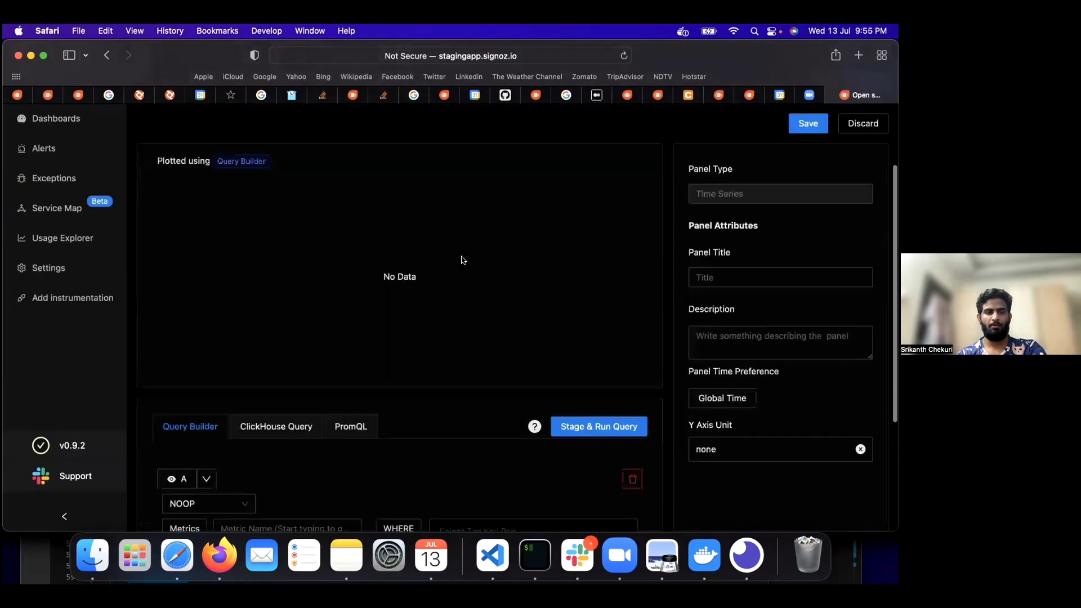
Set query A to the signoz_calls_total metric with the SUM_RATE aggregation
{"action": "scroll", "coordinate": [461, 258], "scroll_direction": "down", "scroll_amount": 5}
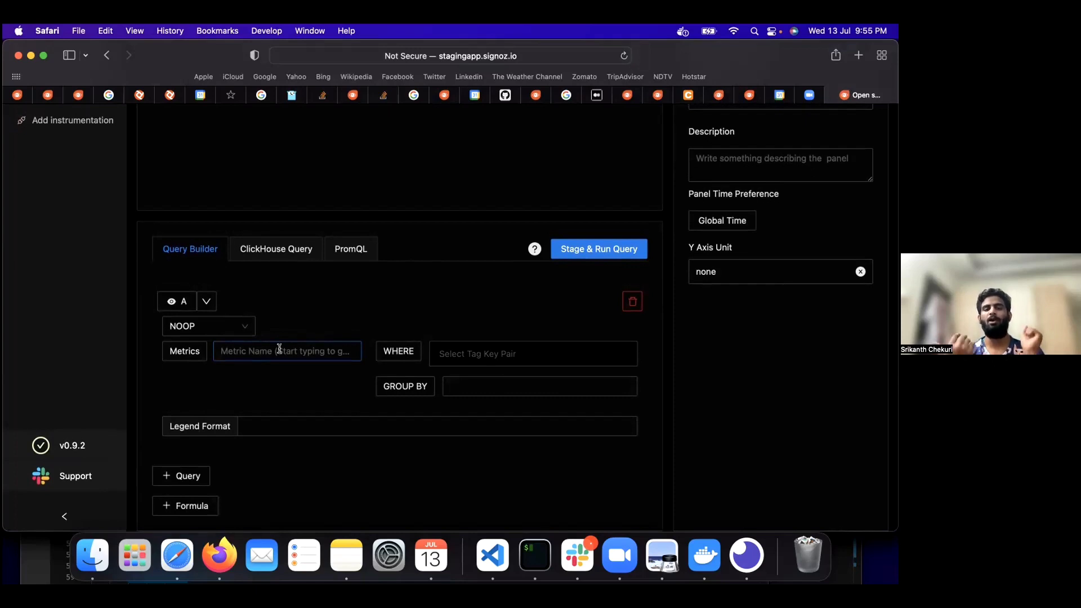
{"action": "type", "text": "signo"}
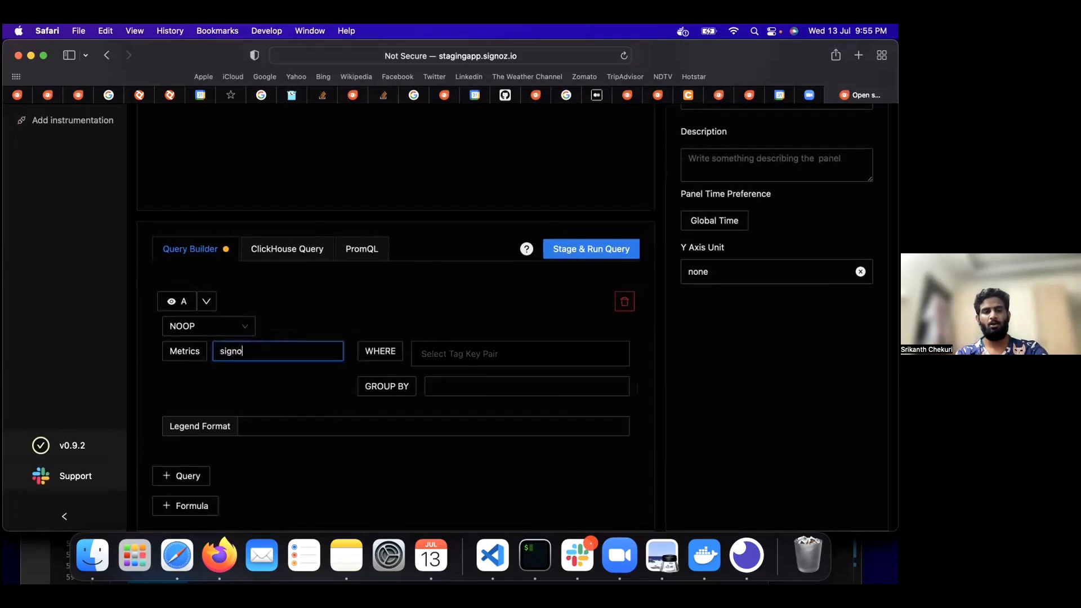
{"action": "left_click", "coordinate": [282, 376]}
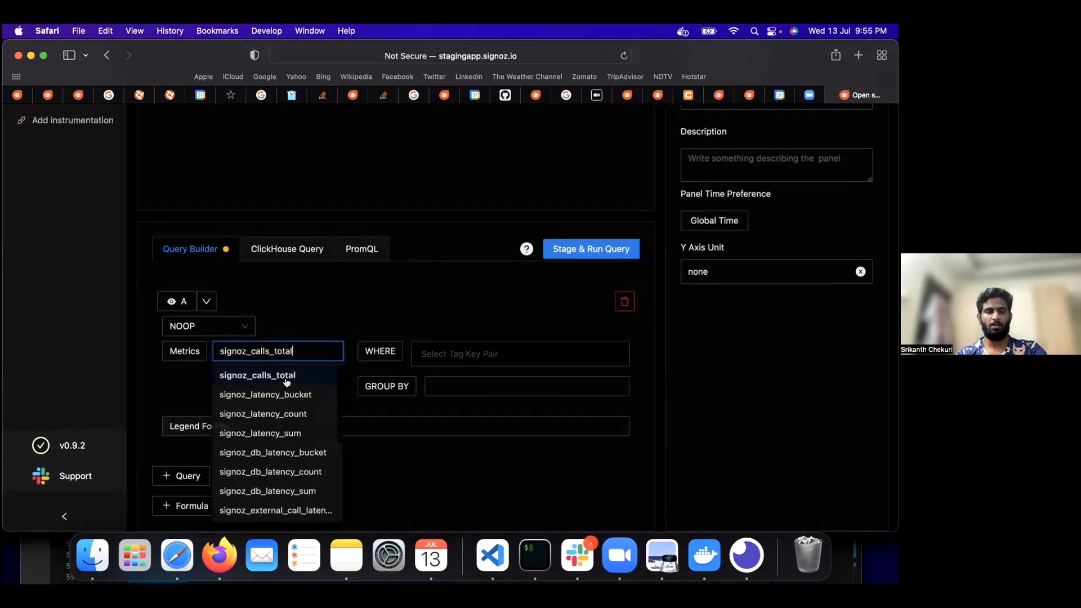
{"action": "left_click", "coordinate": [228, 326]}
{"action": "scroll", "coordinate": [214, 401], "scroll_direction": "down", "scroll_amount": 8}
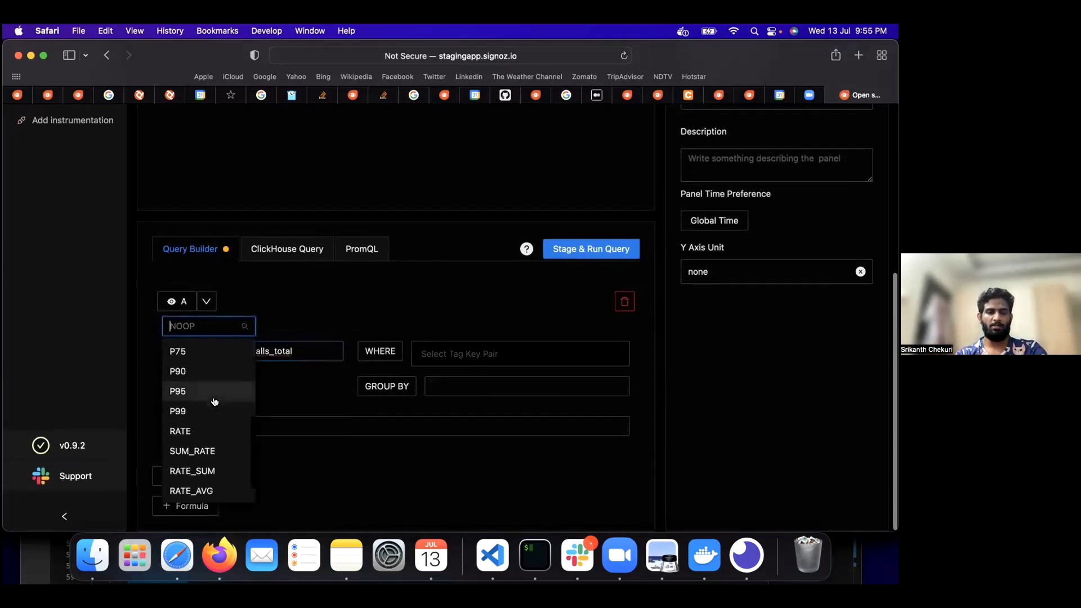
{"action": "left_click", "coordinate": [212, 436]}
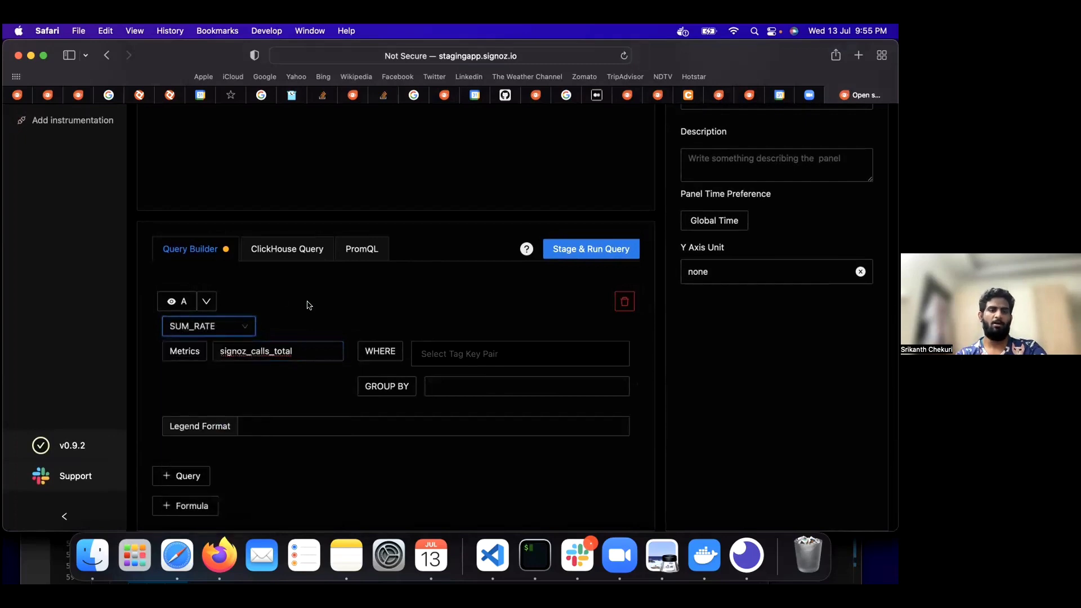
Filter query A to rows where service_name is IN frontend
{"action": "left_click", "coordinate": [444, 346]}
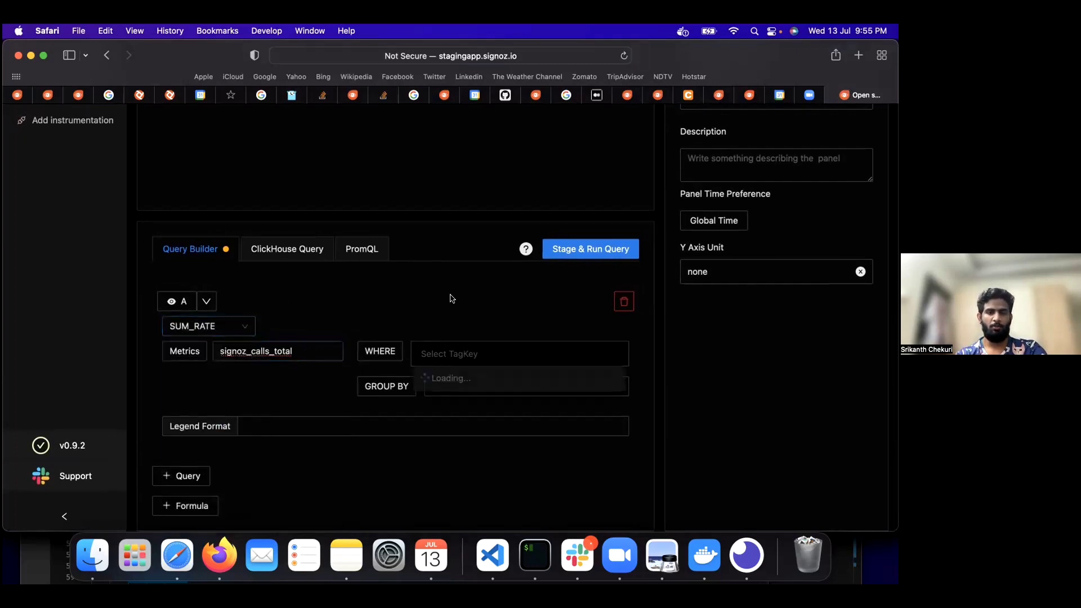
{"action": "scroll", "coordinate": [474, 450], "scroll_direction": "down", "scroll_amount": 3}
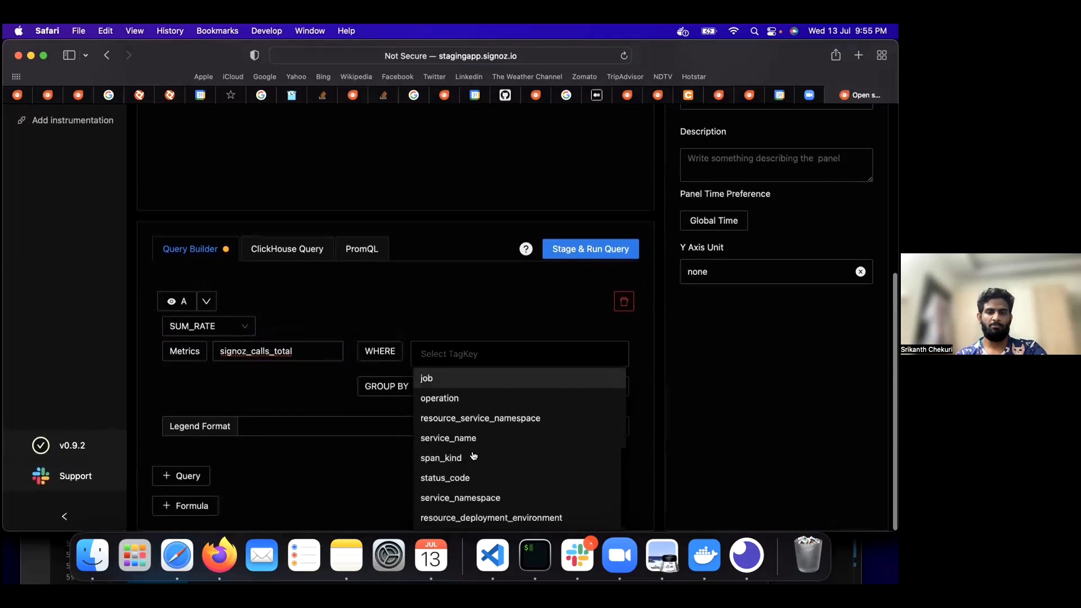
{"action": "left_click", "coordinate": [483, 444]}
{"action": "left_click", "coordinate": [482, 369]}
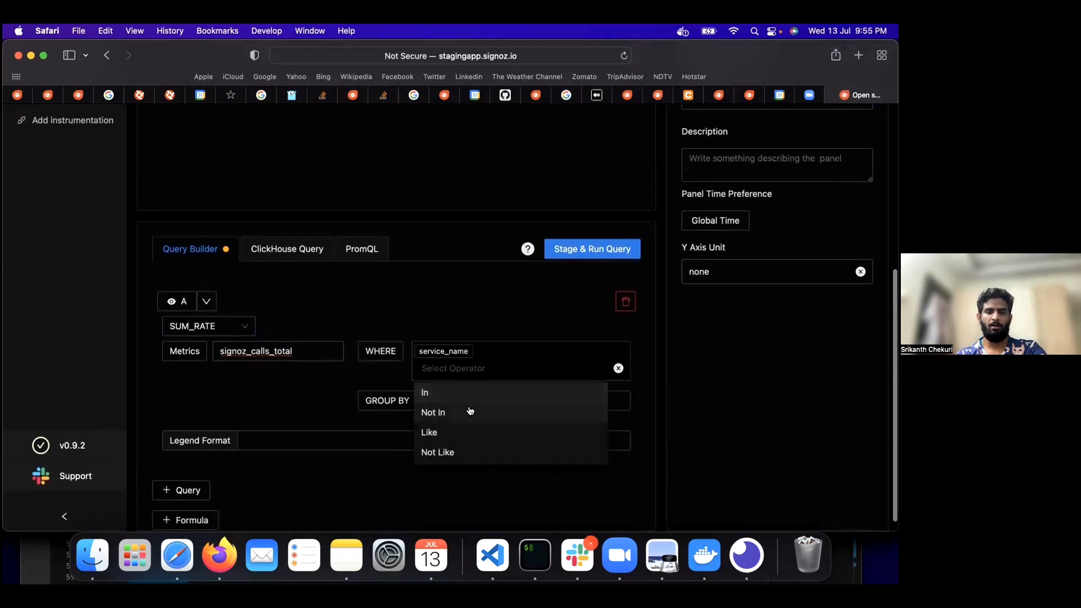
{"action": "left_click", "coordinate": [468, 394]}
{"action": "left_click", "coordinate": [490, 368]}
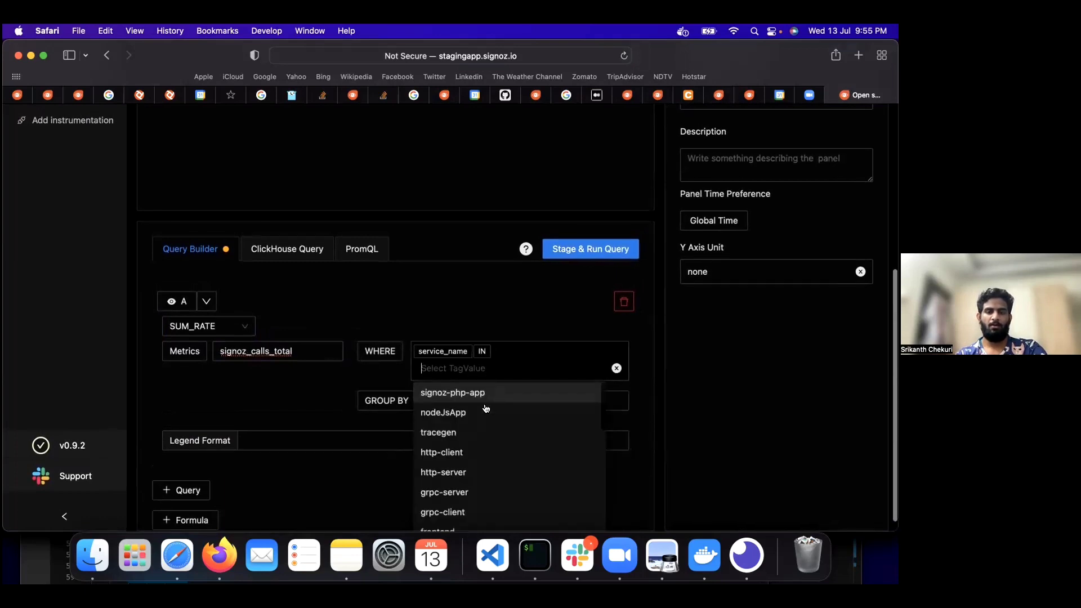
{"action": "scroll", "coordinate": [478, 438], "scroll_direction": "down", "scroll_amount": 3}
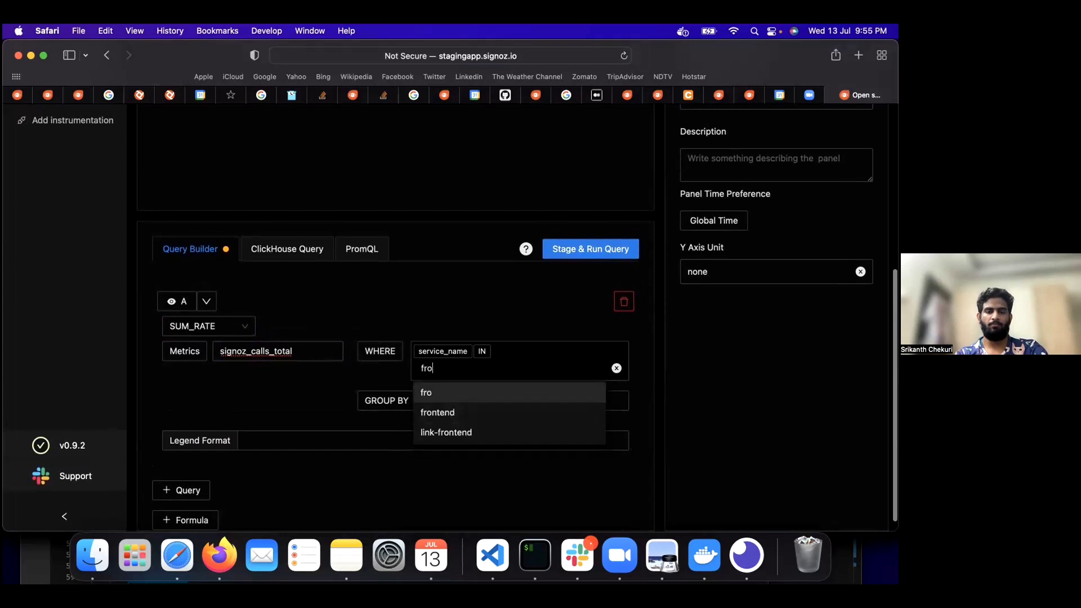
{"action": "left_click", "coordinate": [480, 419]}
{"action": "left_click", "coordinate": [338, 387]}
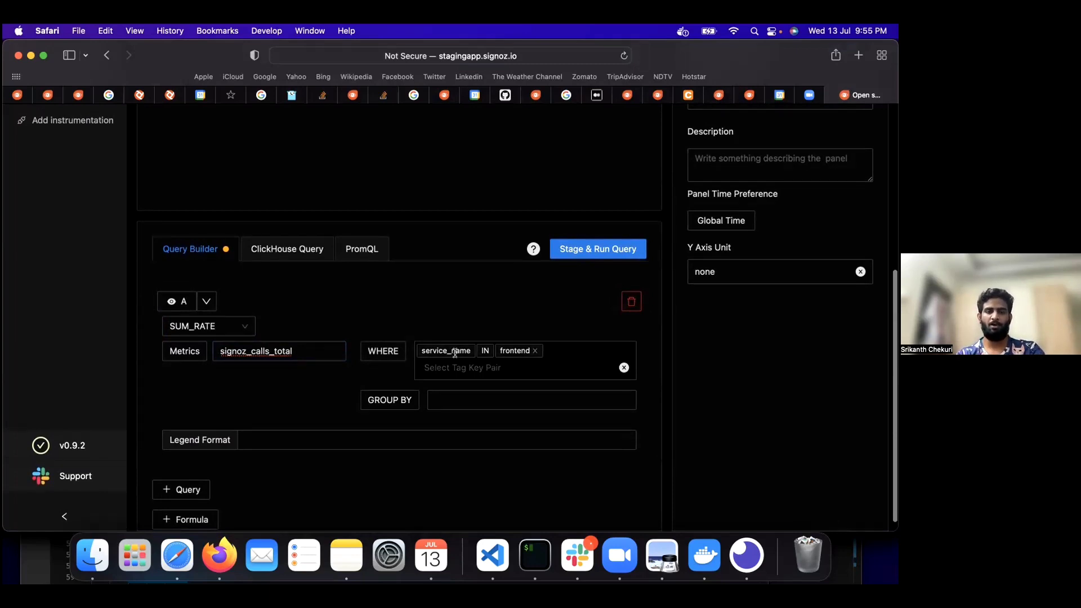
Run the filtered query to plot the frontend call rate, and remove the service_name filter
{"action": "scroll", "coordinate": [459, 306], "scroll_direction": "up", "scroll_amount": 2}
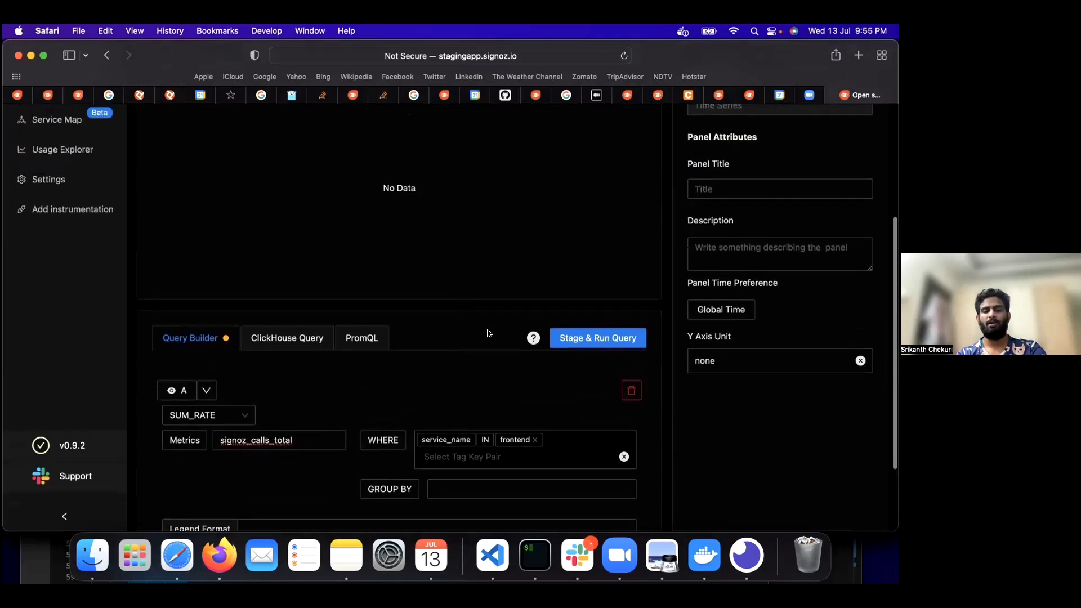
{"action": "left_click", "coordinate": [564, 348]}
{"action": "scroll", "coordinate": [457, 321], "scroll_direction": "up", "scroll_amount": 1}
{"action": "scroll", "coordinate": [457, 321], "scroll_direction": "up", "scroll_amount": 1}
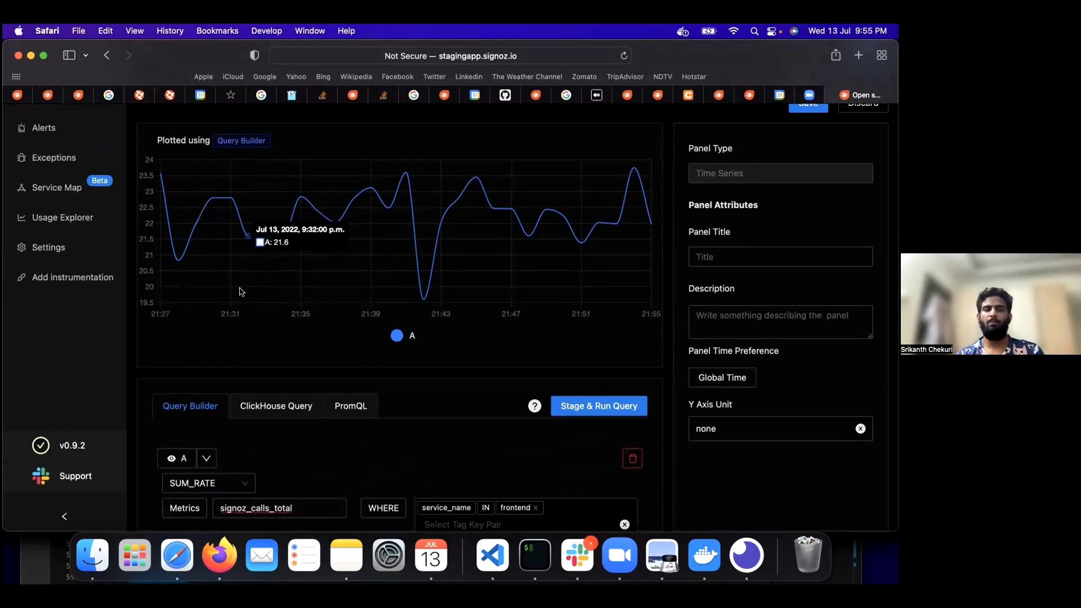
{"action": "scroll", "coordinate": [241, 291], "scroll_direction": "down", "scroll_amount": 3}
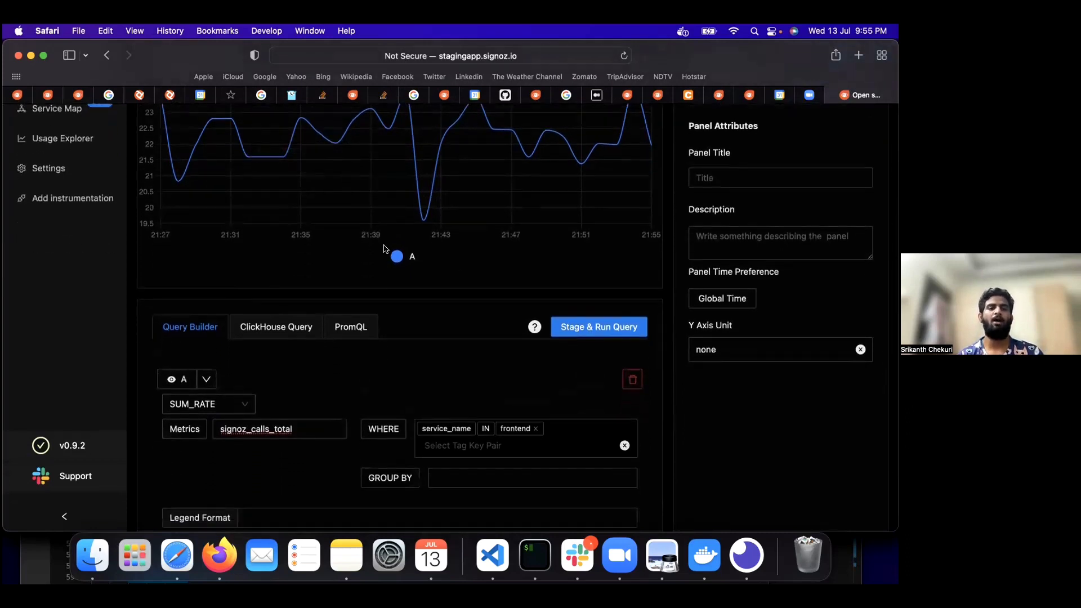
{"action": "left_click", "coordinate": [535, 429]}
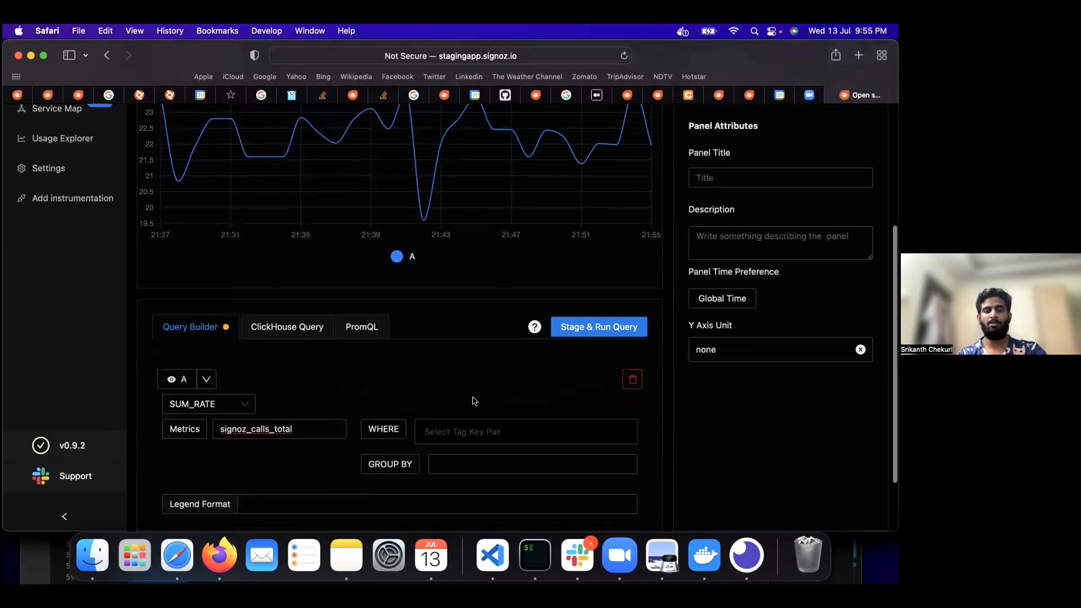
Group query A by service_name and run the query to plot every service's call rate
{"action": "scroll", "coordinate": [473, 400], "scroll_direction": "down", "scroll_amount": 3}
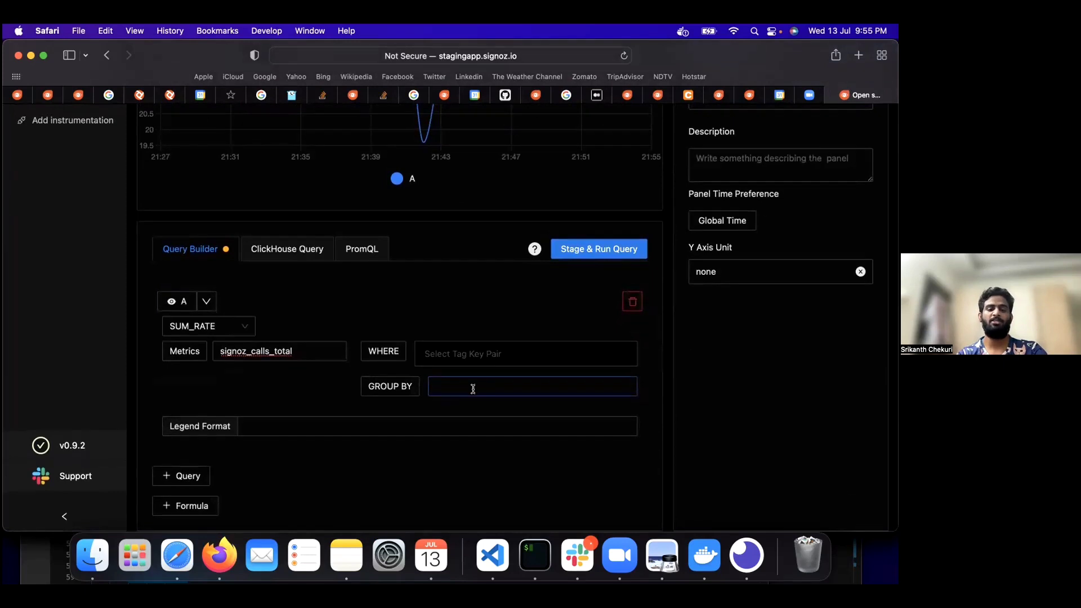
{"action": "left_click", "coordinate": [472, 388]}
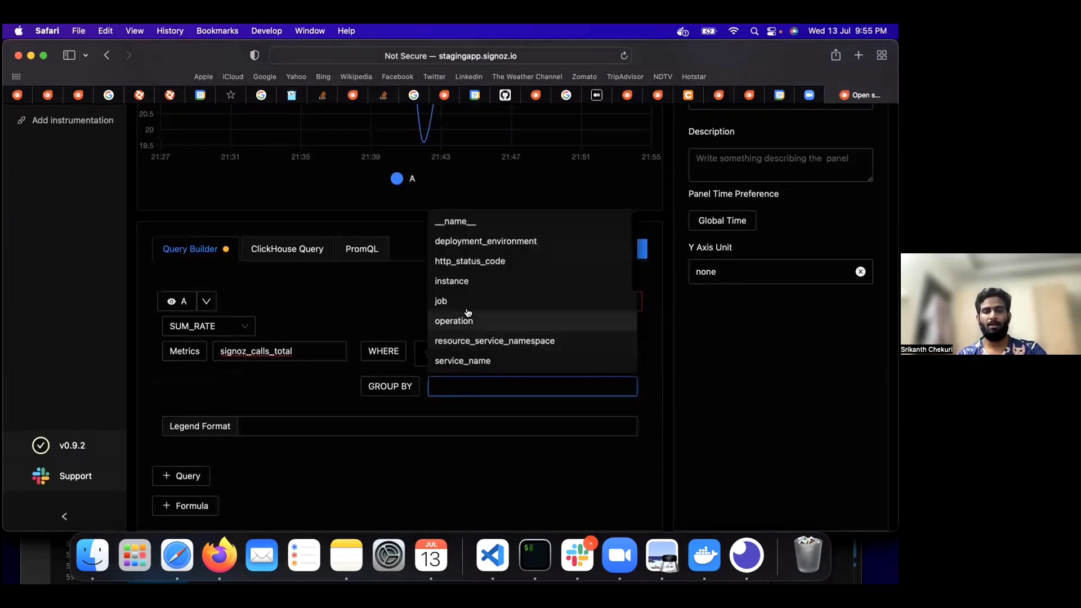
{"action": "left_click", "coordinate": [470, 362]}
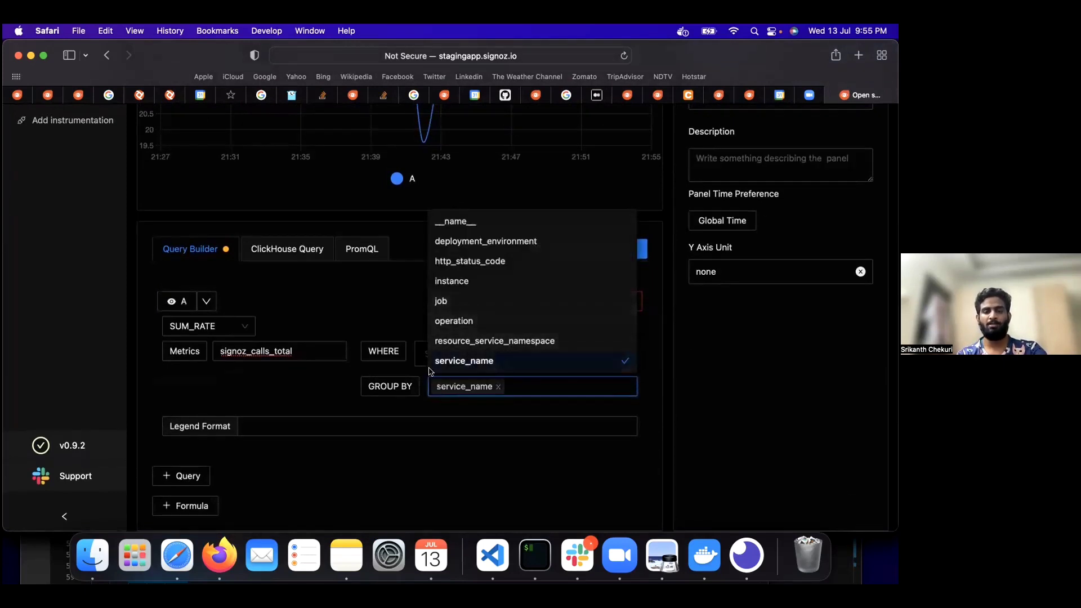
{"action": "left_click", "coordinate": [307, 377]}
{"action": "left_click", "coordinate": [586, 247]}
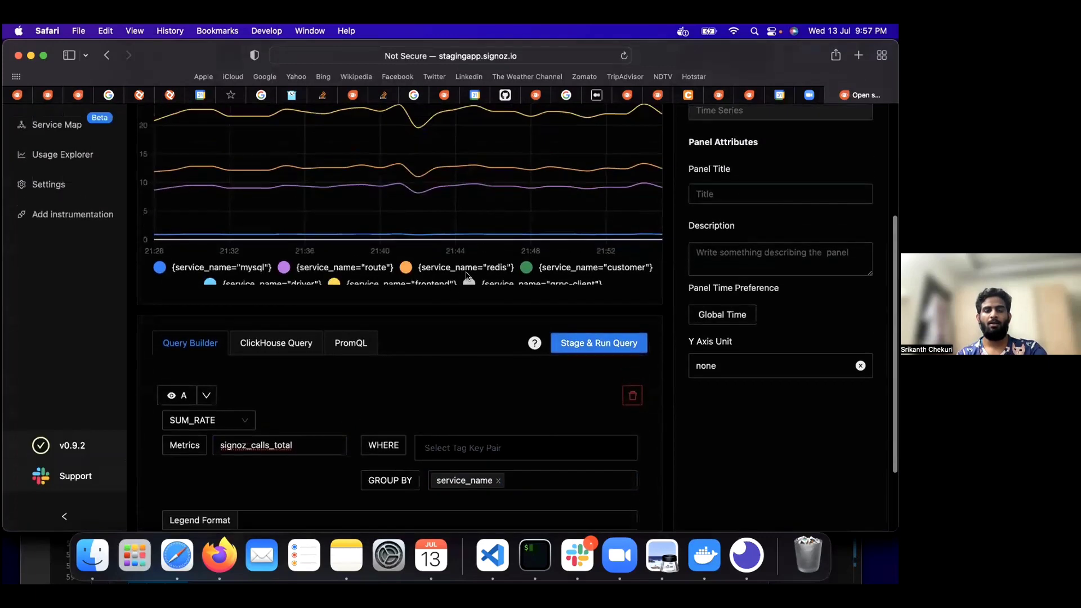
{"action": "scroll", "coordinate": [464, 275], "scroll_direction": "up", "scroll_amount": 2}
{"action": "scroll", "coordinate": [465, 276], "scroll_direction": "up", "scroll_amount": 2}
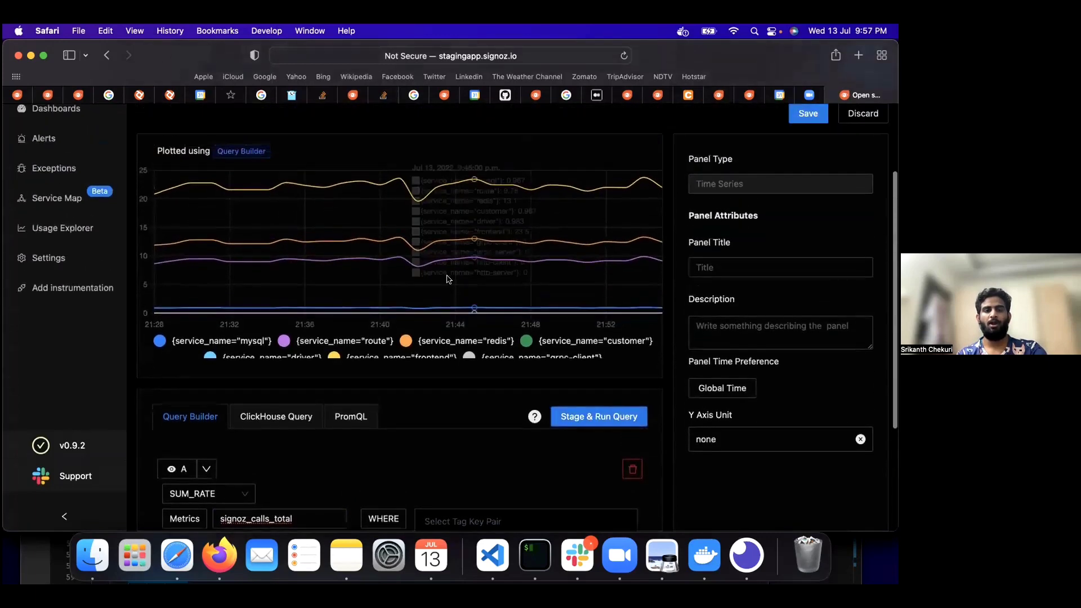
{"action": "mouse_move", "coordinate": [224, 242]}
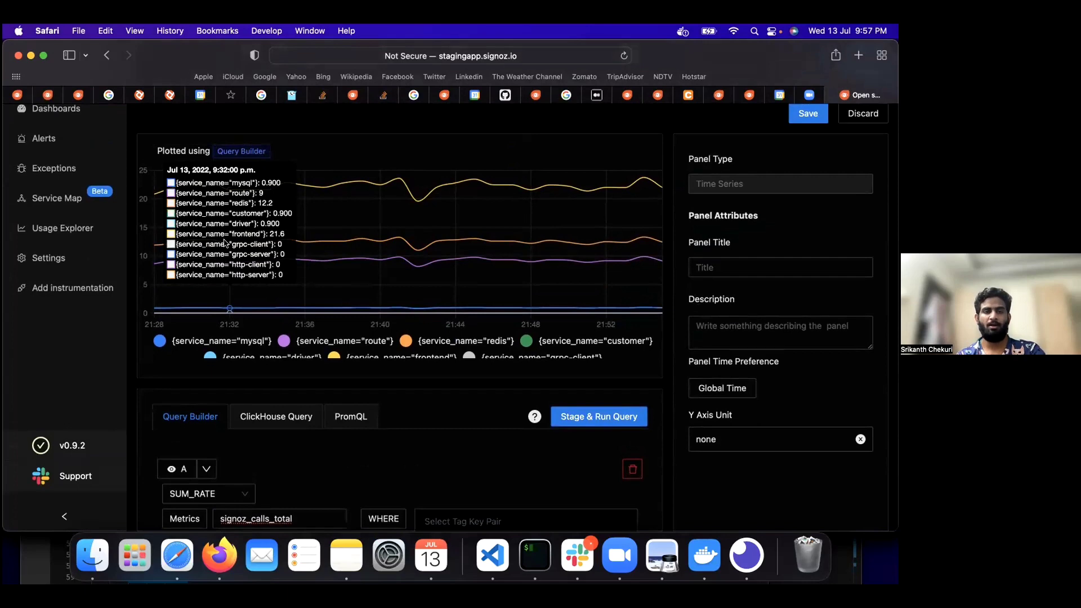
Set query A's legend format to {{service_name}} and run the query again
{"action": "scroll", "coordinate": [224, 242], "scroll_direction": "down", "scroll_amount": 5}
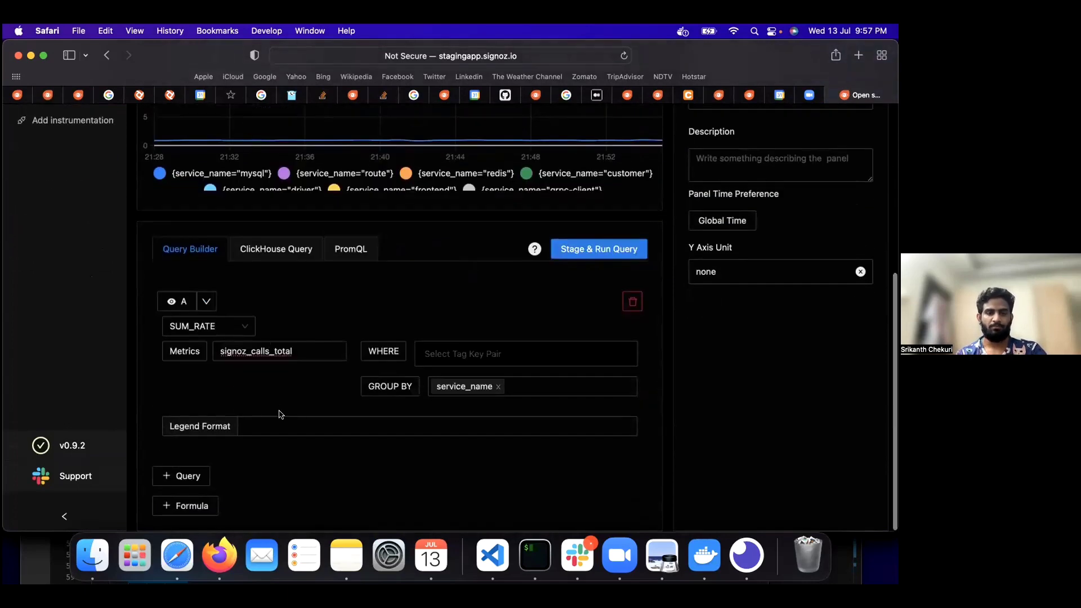
{"action": "left_click", "coordinate": [277, 418]}
{"action": "type", "text": "{{"}
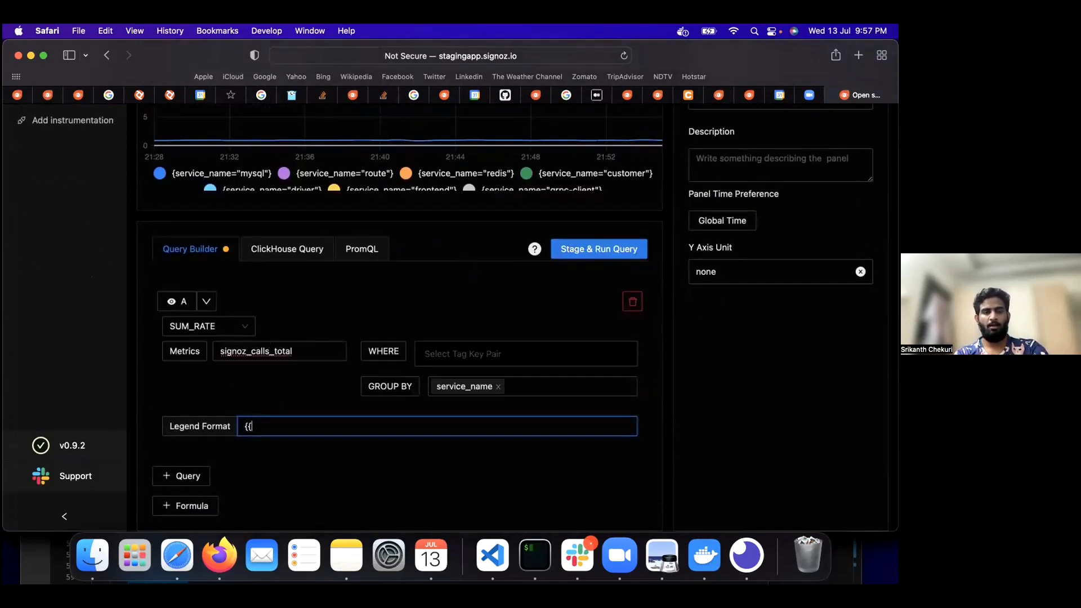
{"action": "type", "text": "service_name"}
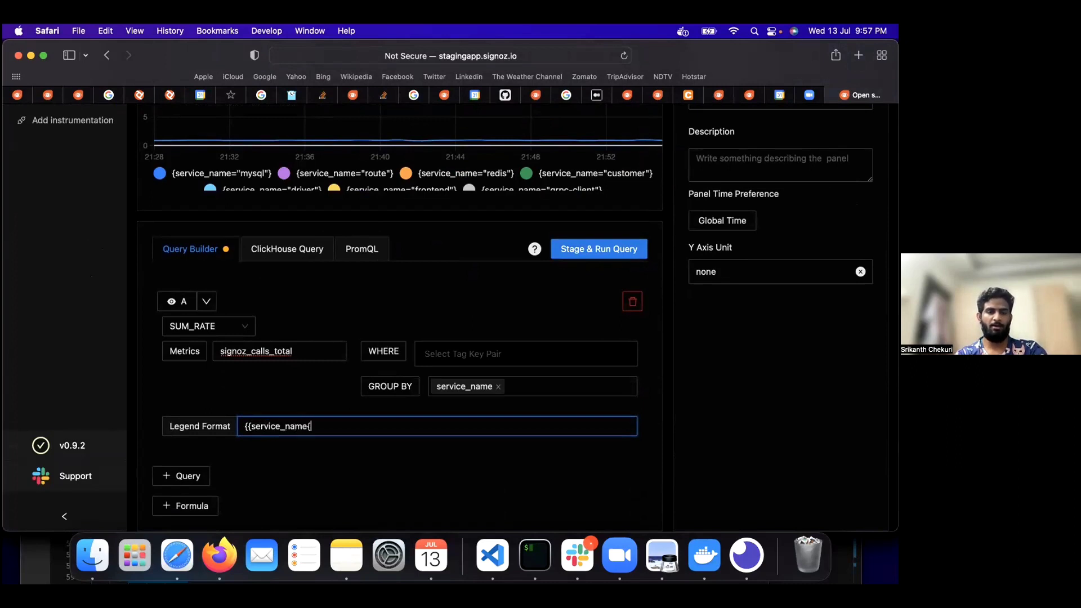
{"action": "type", "text": "}}"}
{"action": "left_click", "coordinate": [569, 246]}
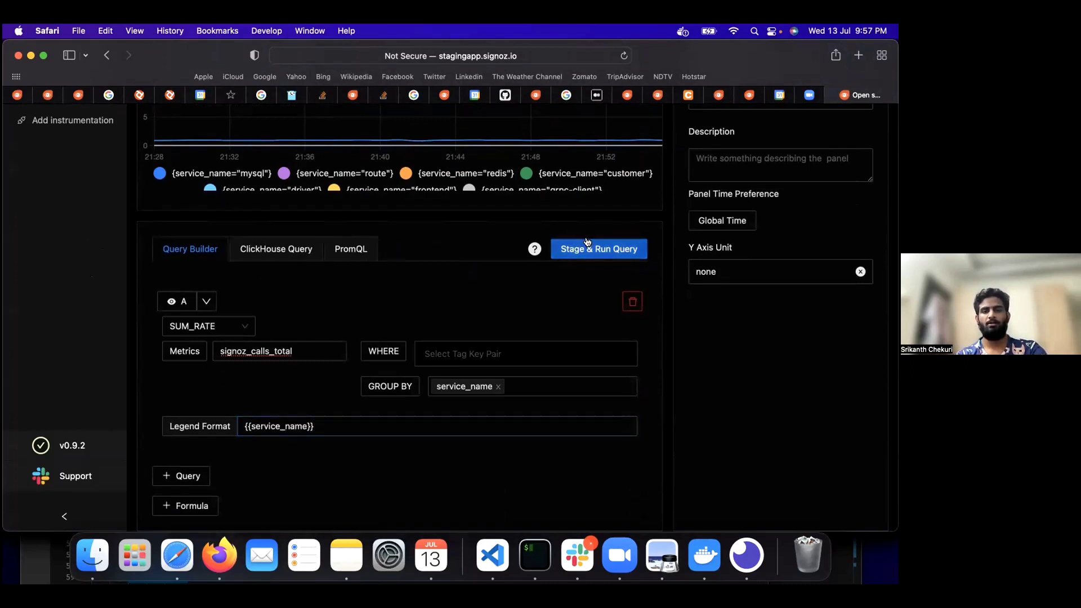
{"action": "scroll", "coordinate": [459, 246], "scroll_direction": "up", "scroll_amount": 5}
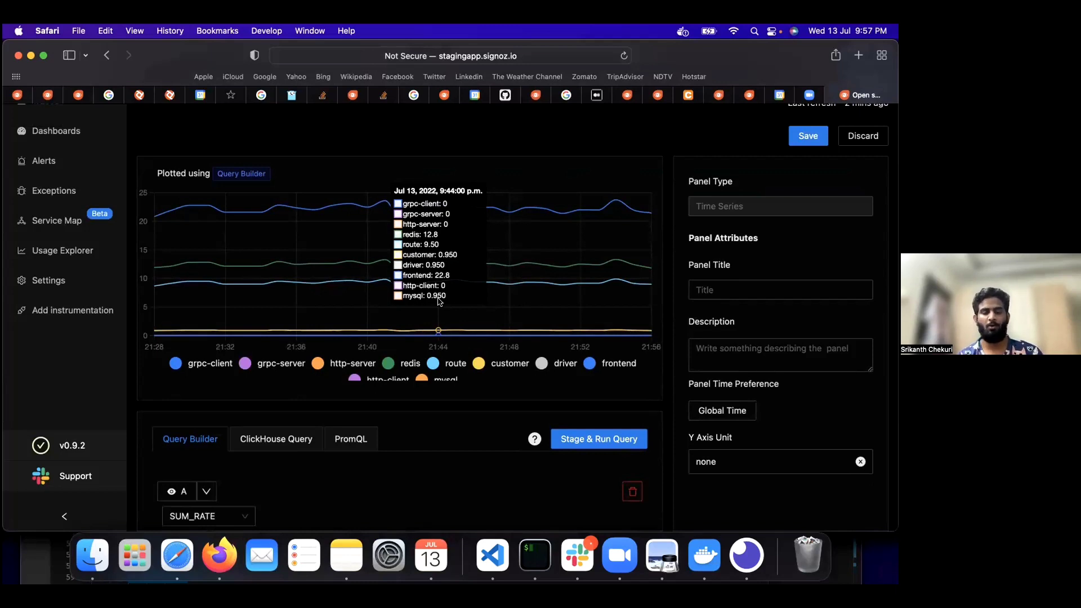
{"action": "scroll", "coordinate": [439, 302], "scroll_direction": "down", "scroll_amount": 5}
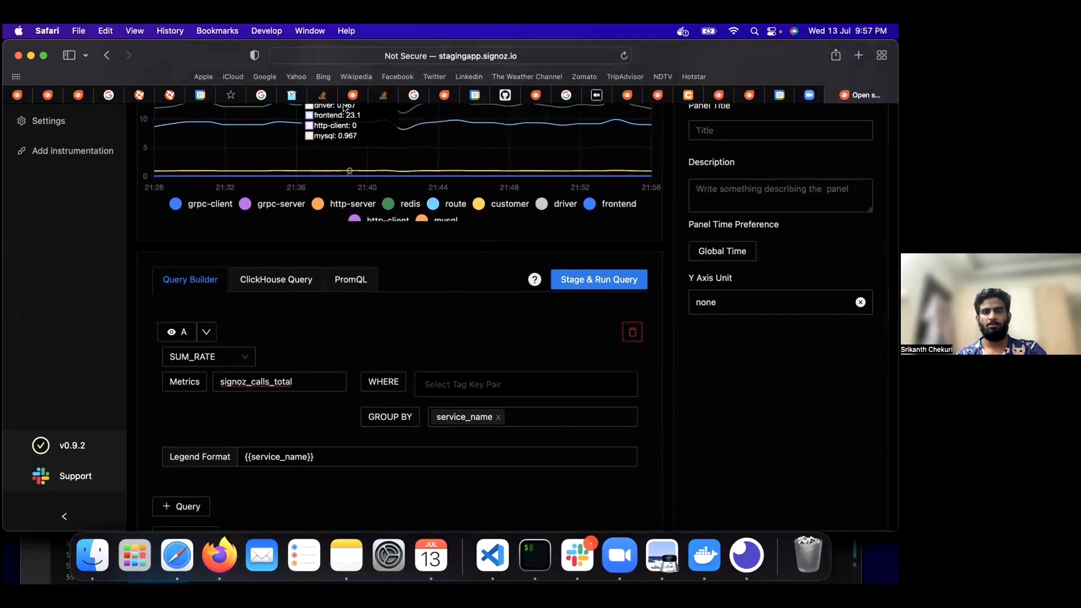
{"action": "scroll", "coordinate": [393, 345], "scroll_direction": "up", "scroll_amount": 3}
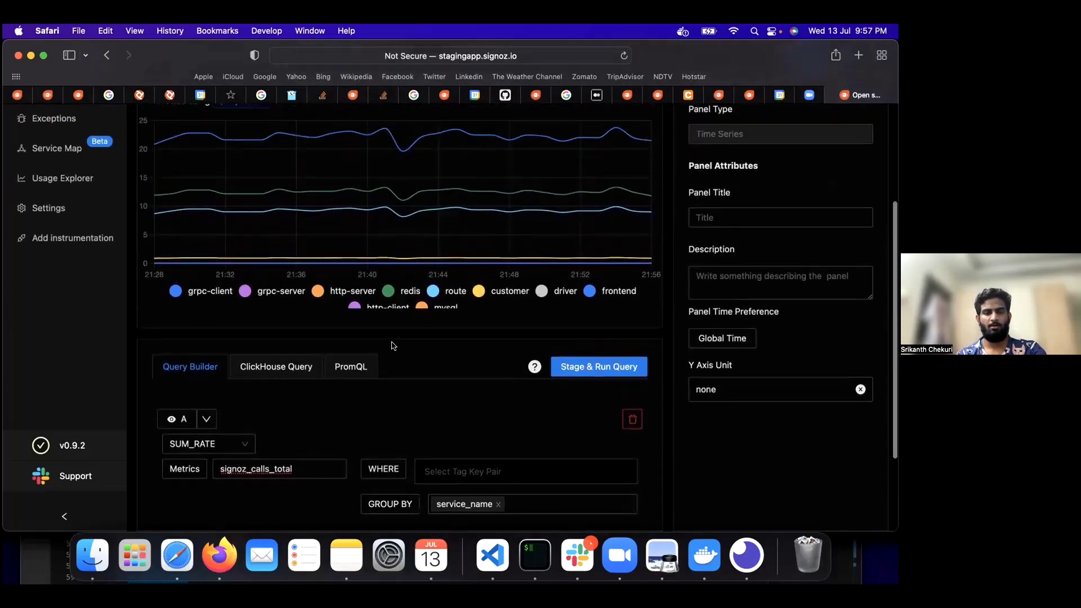
{"action": "scroll", "coordinate": [393, 345], "scroll_direction": "down", "scroll_amount": 3}
{"action": "scroll", "coordinate": [393, 345], "scroll_direction": "up", "scroll_amount": 6}
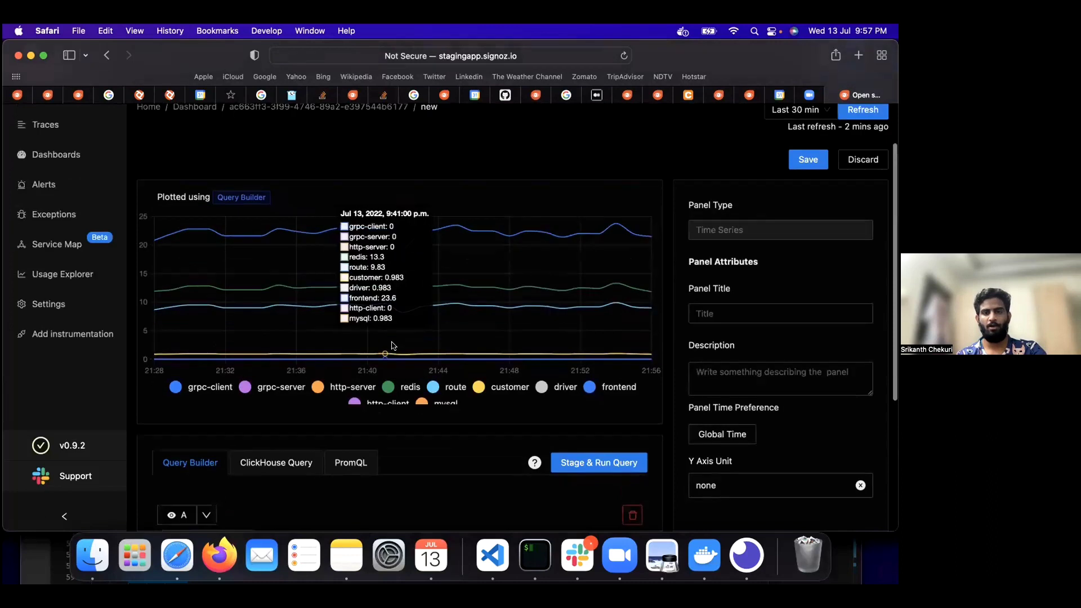
Title the panel Req/s per service and save it to the dashboard
{"action": "scroll", "coordinate": [563, 259], "scroll_direction": "up", "scroll_amount": 1}
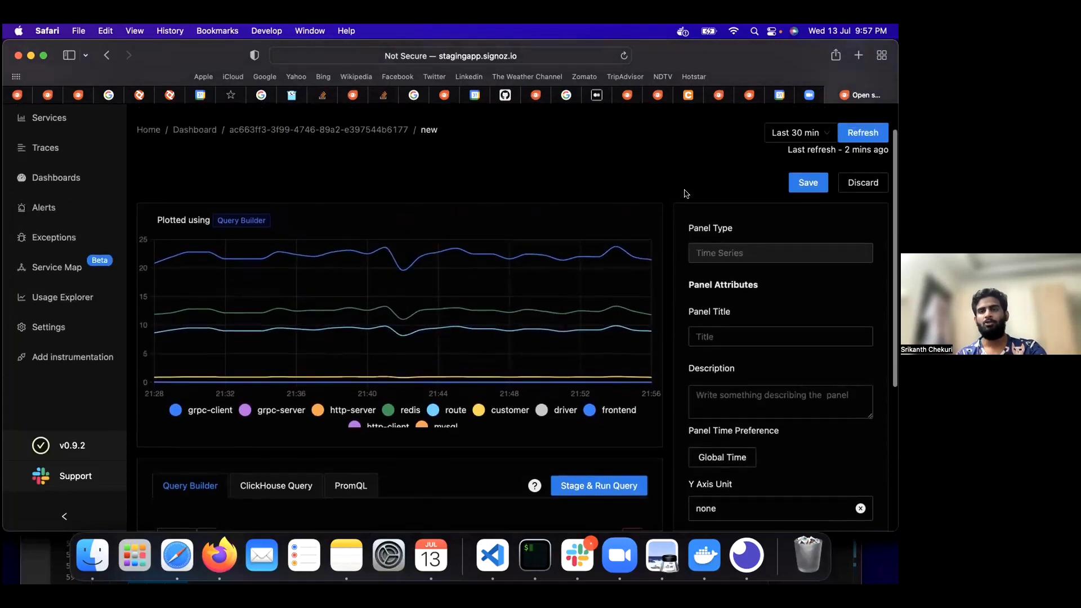
{"action": "left_click", "coordinate": [731, 333]}
{"action": "type", "text": "R"}
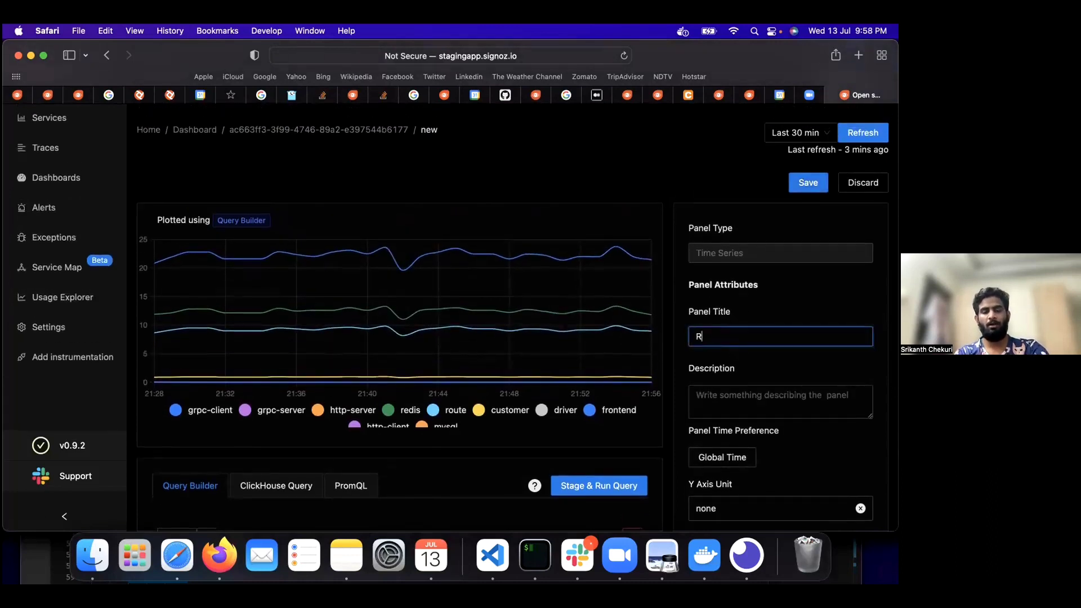
{"action": "key", "text": "BackSpace"}
{"action": "key", "text": "BackSpace"}
{"action": "type", "text": "eq"}
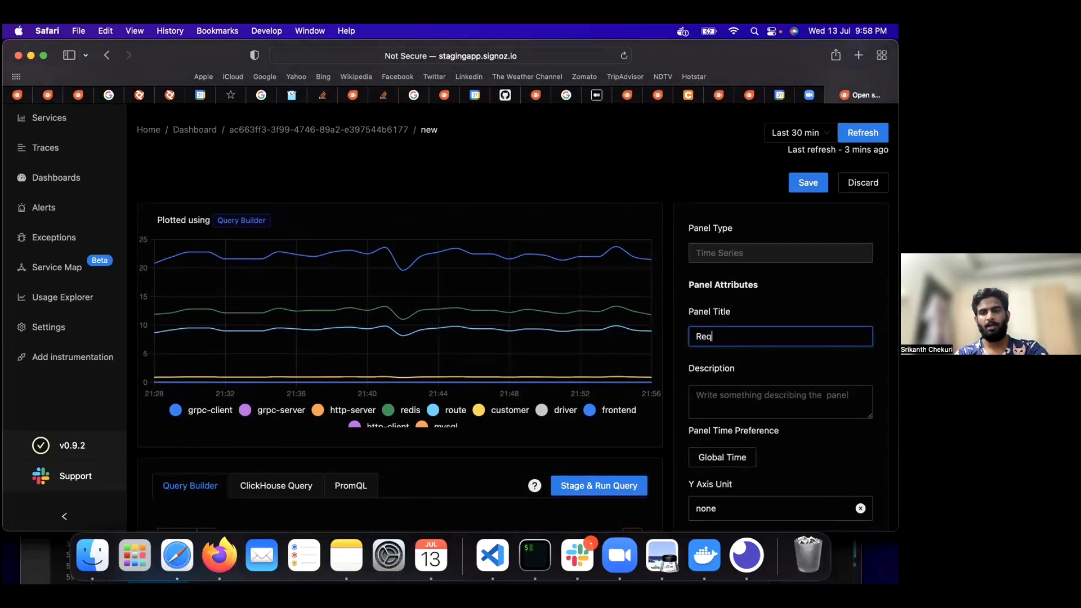
{"action": "type", "text": "/s "}
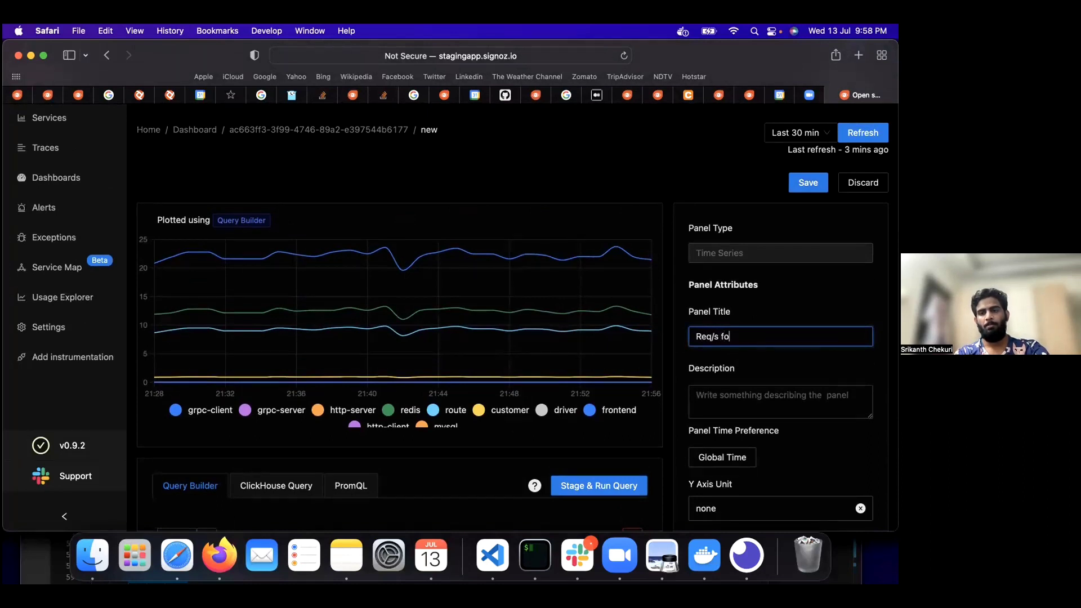
{"action": "type", "text": "per s"}
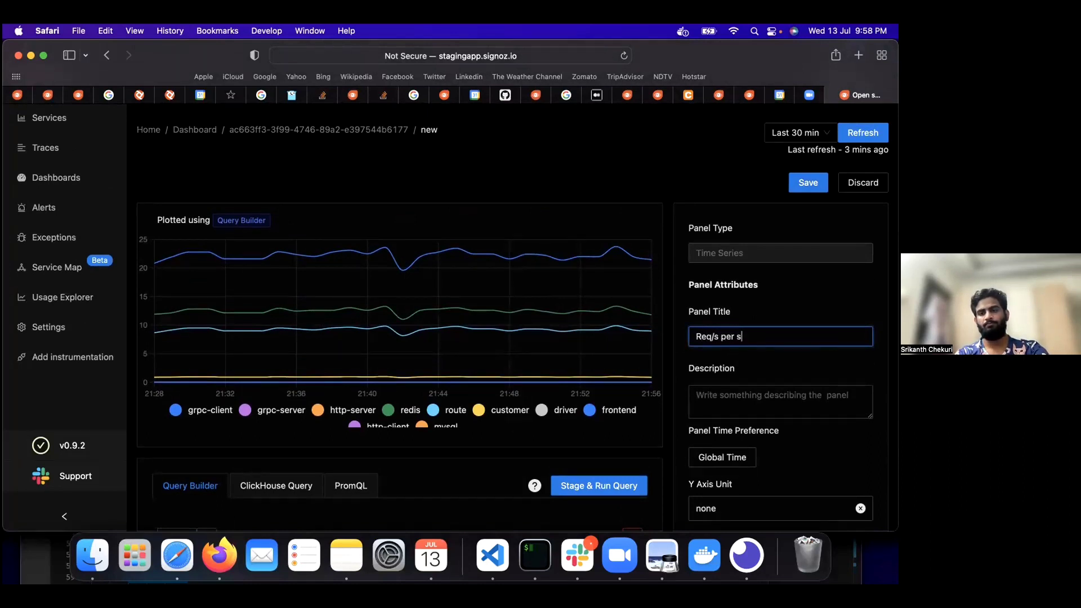
{"action": "type", "text": "erci"}
{"action": "key", "text": "BackSpace"}
{"action": "type", "text": "vice"}
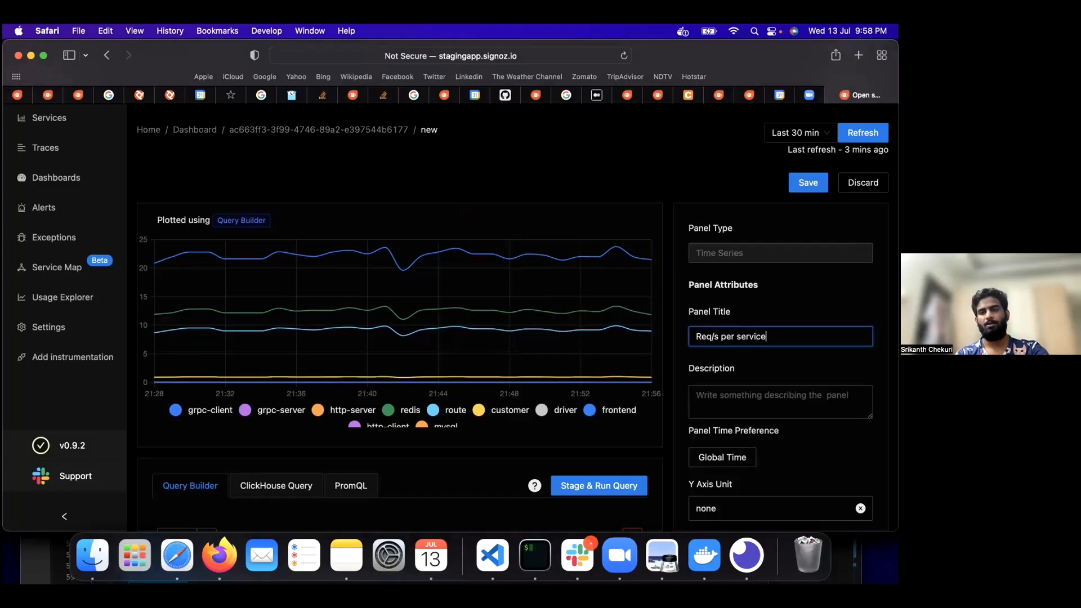
{"action": "left_click", "coordinate": [809, 185]}
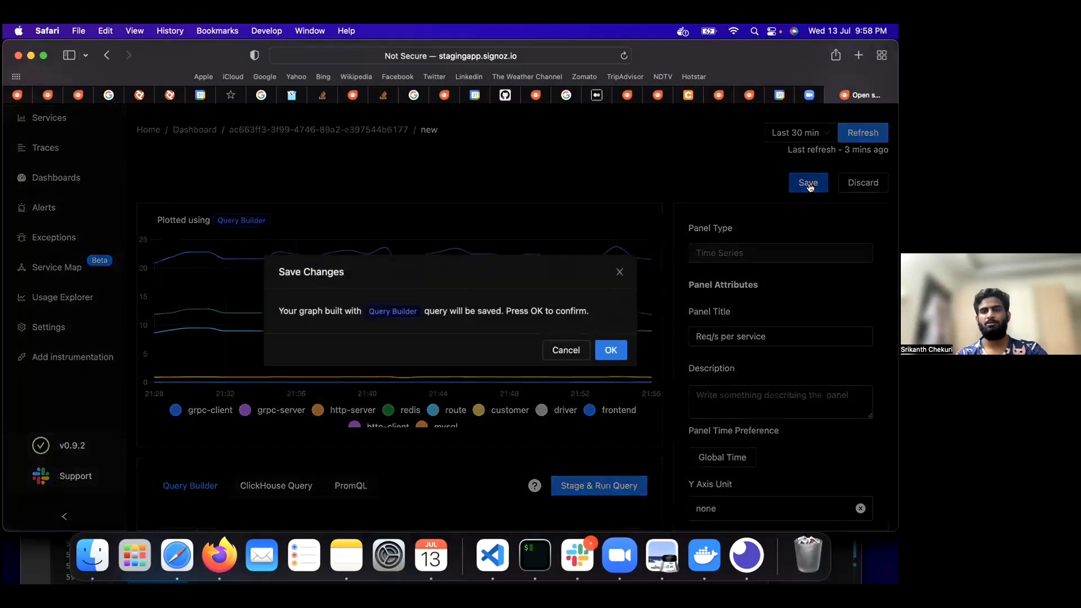
{"action": "left_click", "coordinate": [610, 349]}
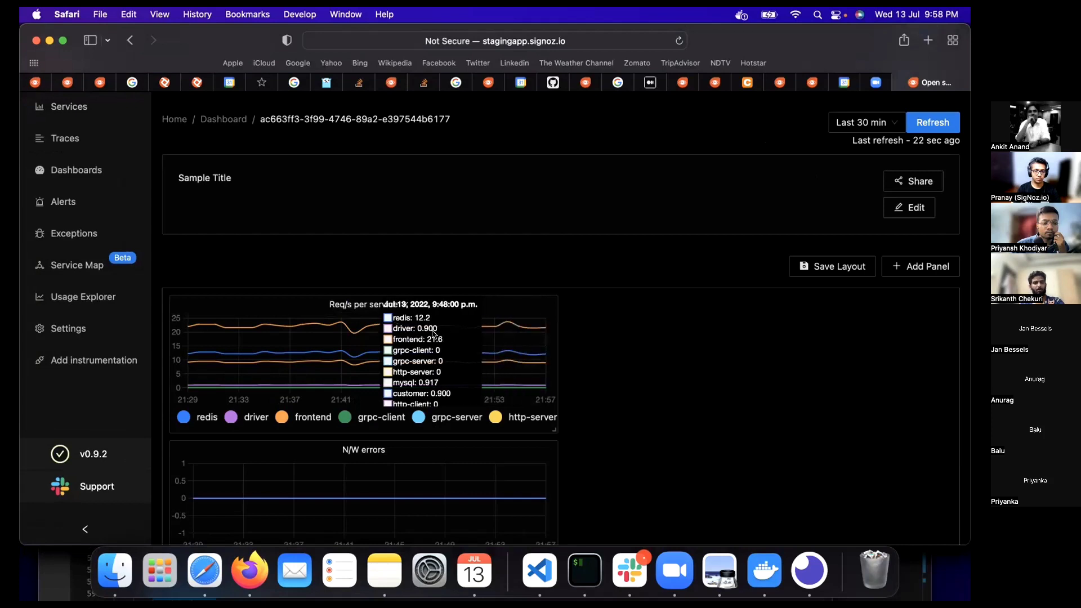
Add a new Time Series panel to the dashboard
{"action": "left_click", "coordinate": [886, 270]}
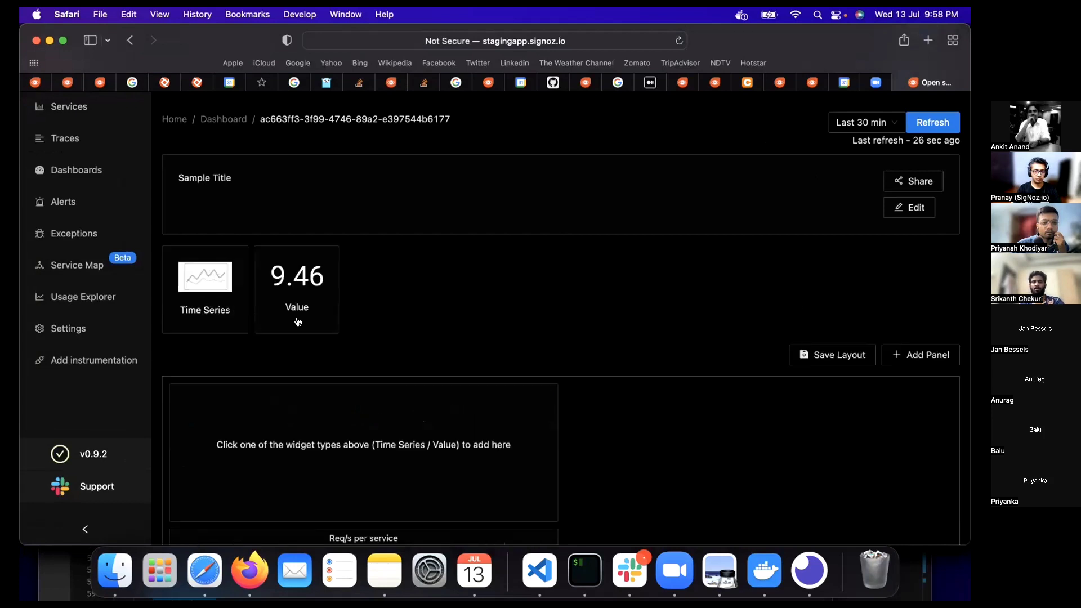
{"action": "left_click", "coordinate": [221, 315]}
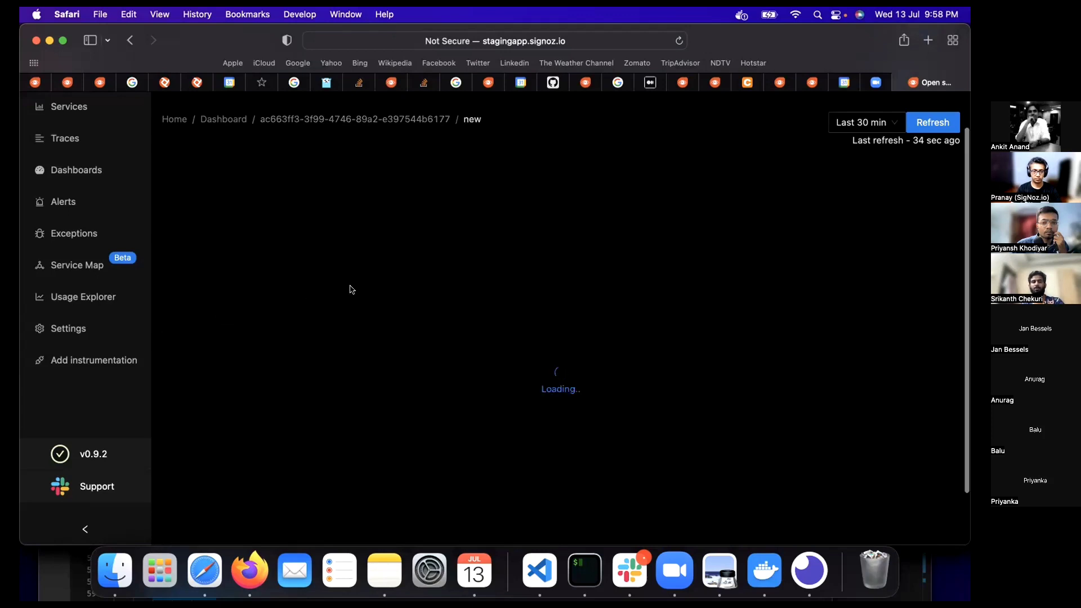
{"action": "scroll", "coordinate": [350, 289], "scroll_direction": "down", "scroll_amount": 2}
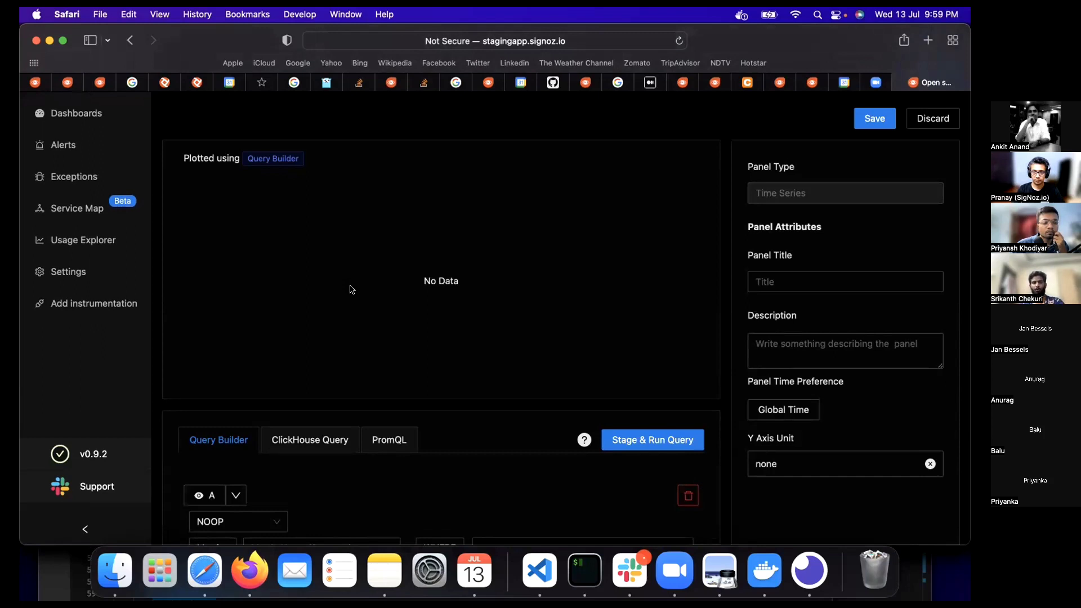
{"action": "scroll", "coordinate": [350, 290], "scroll_direction": "down", "scroll_amount": 5}
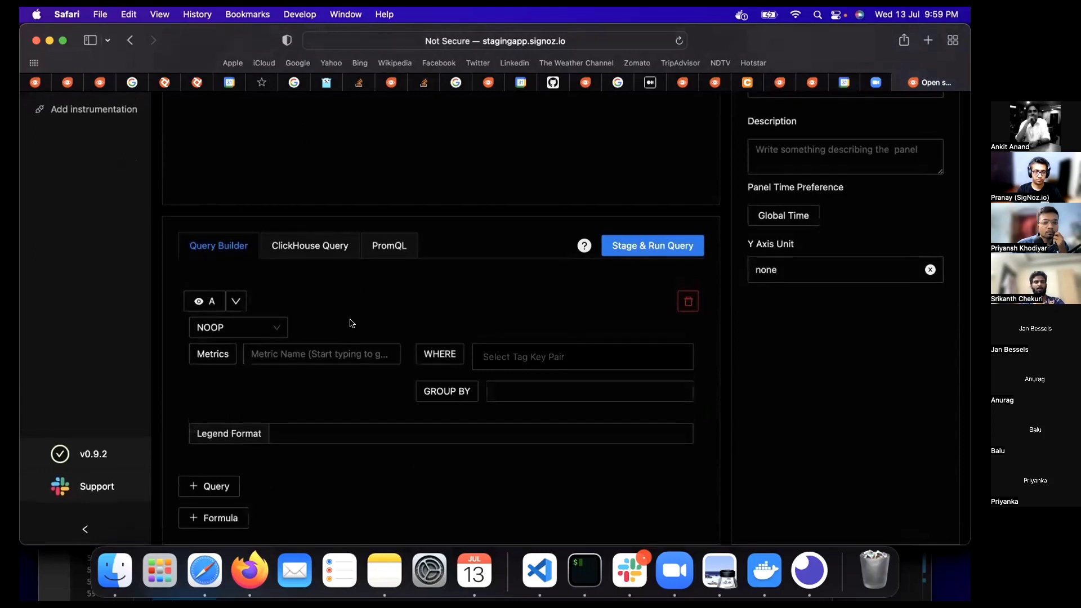
Set query A to the signoz_latency_sum metric with the SUM_RATE aggregation
{"action": "left_click", "coordinate": [331, 353]}
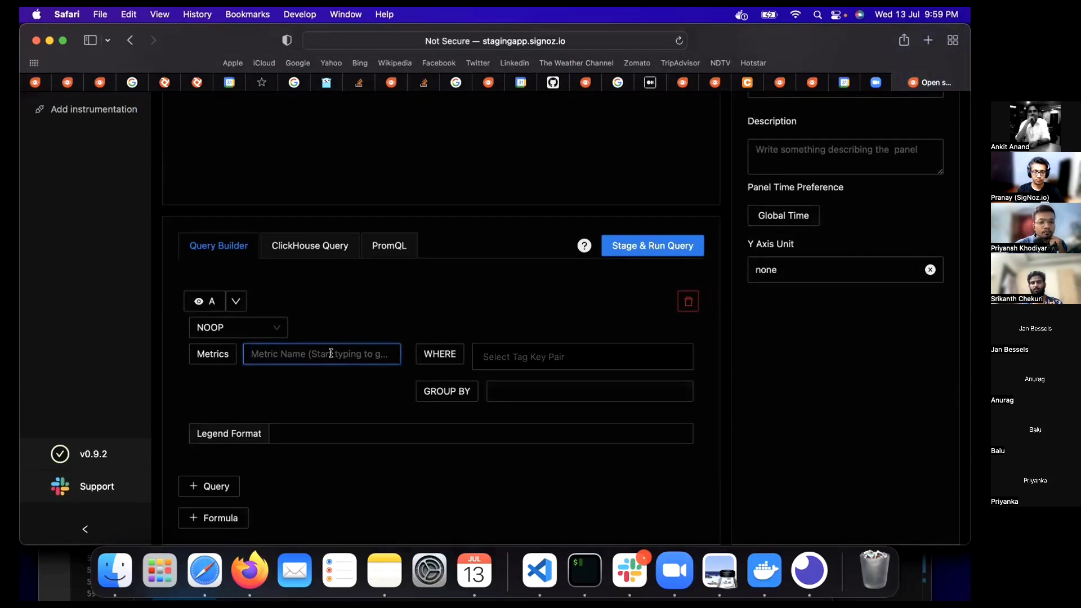
{"action": "type", "text": "signo"}
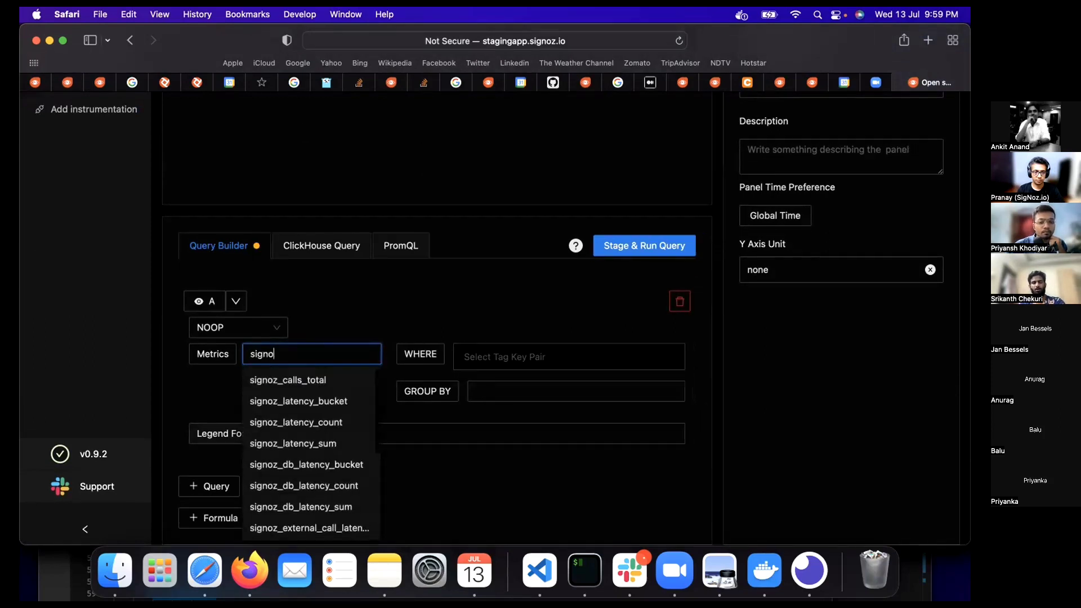
{"action": "type", "text": "z_la"}
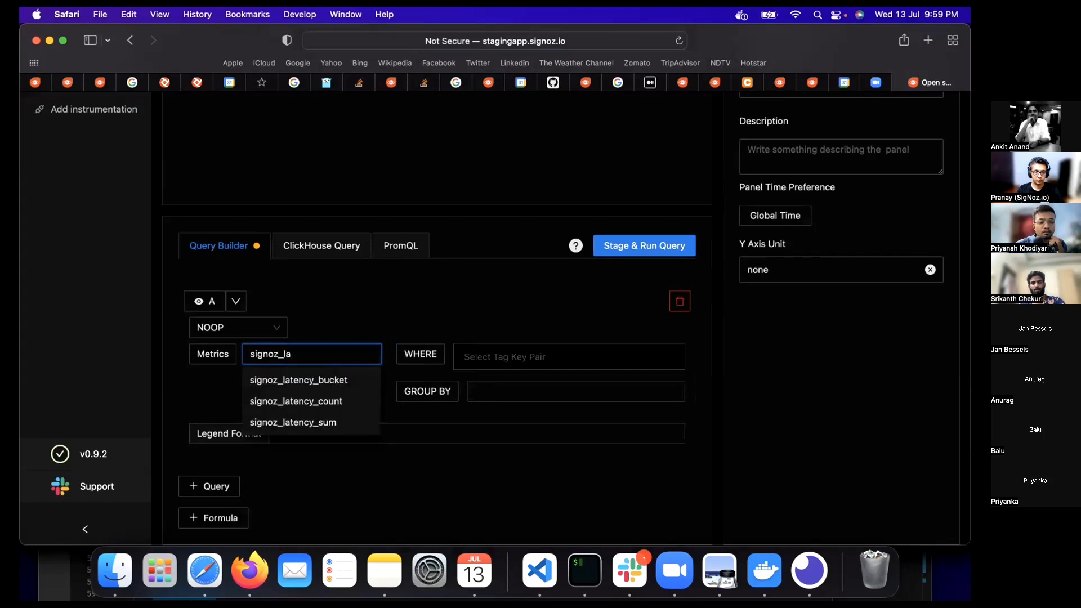
{"action": "left_click", "coordinate": [329, 425]}
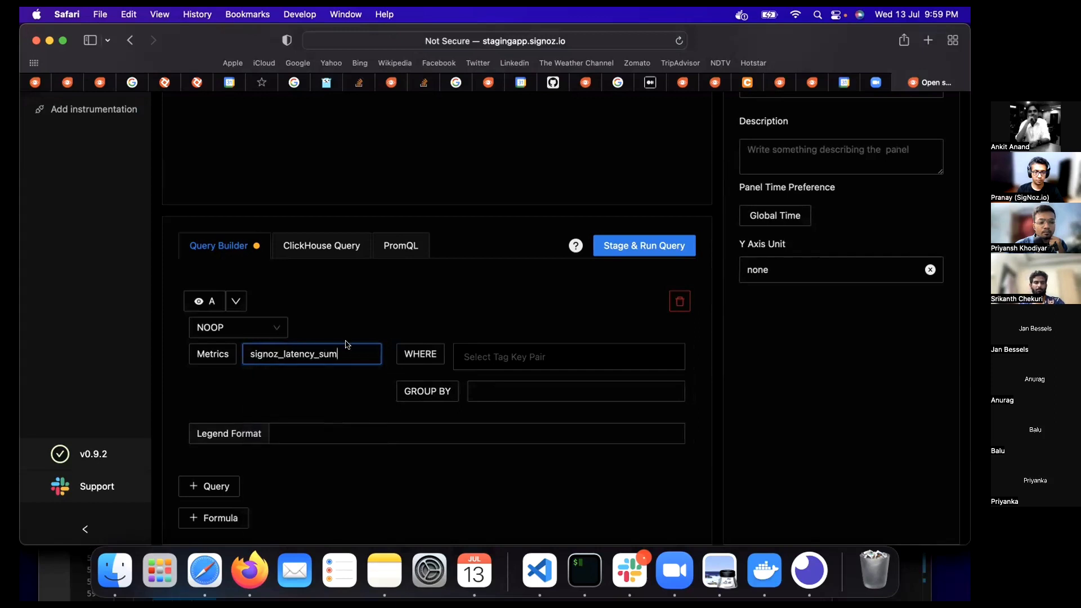
{"action": "left_click", "coordinate": [238, 320]}
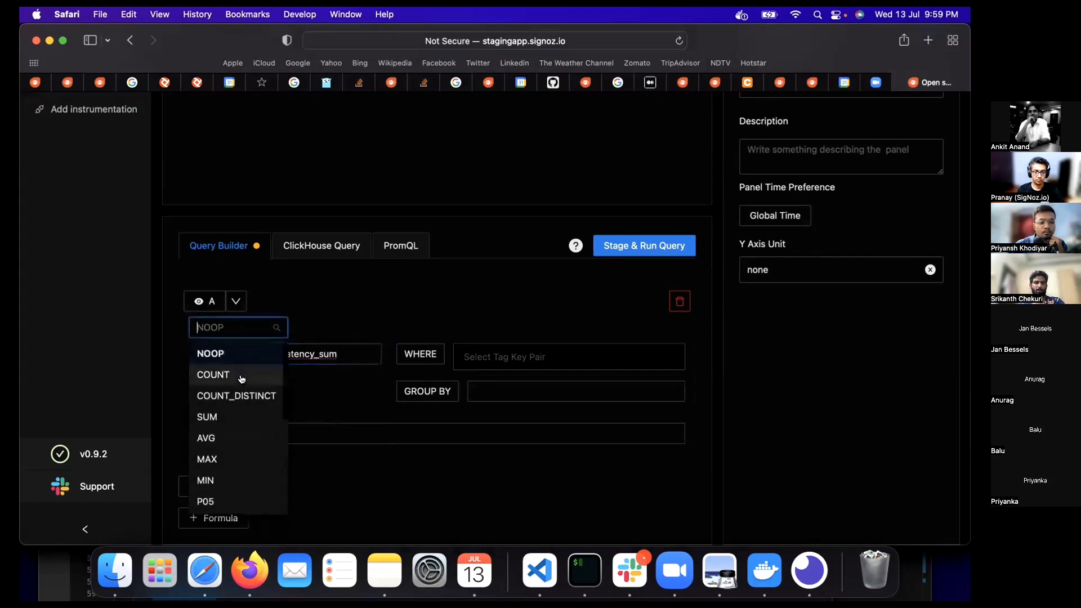
{"action": "scroll", "coordinate": [241, 379], "scroll_direction": "down", "scroll_amount": 3}
{"action": "left_click", "coordinate": [241, 475]}
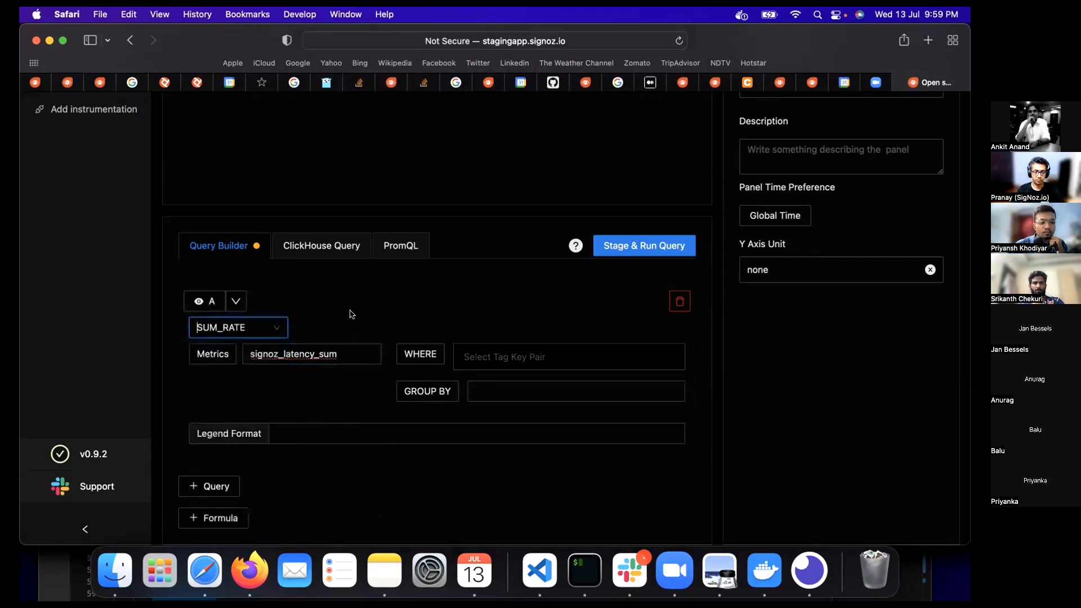
Group query A by service_name, leaving its WHERE filter empty
{"action": "left_click", "coordinate": [478, 358]}
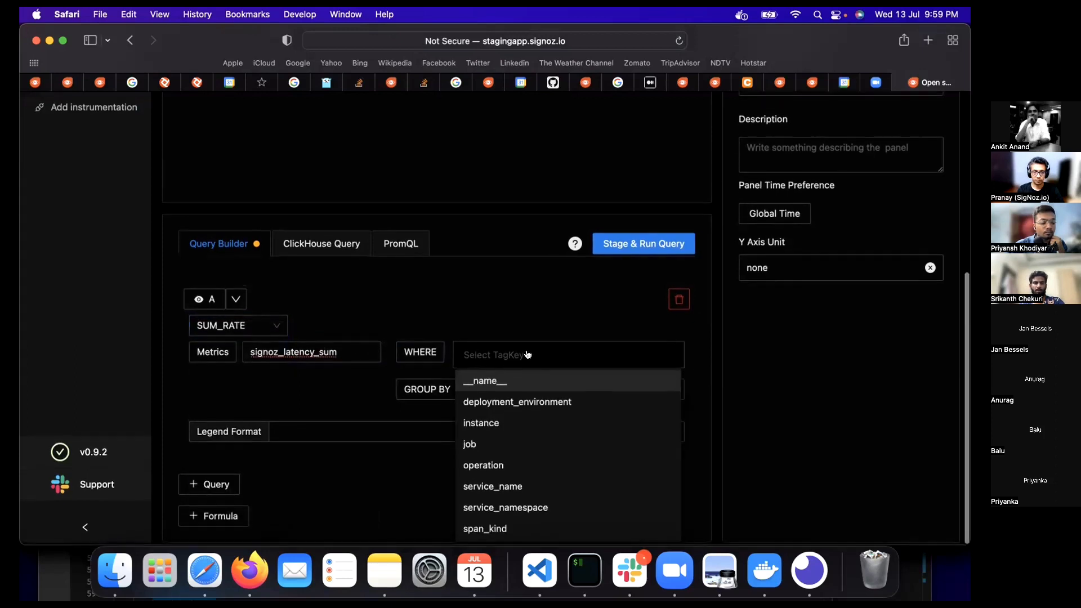
{"action": "left_click", "coordinate": [465, 308]}
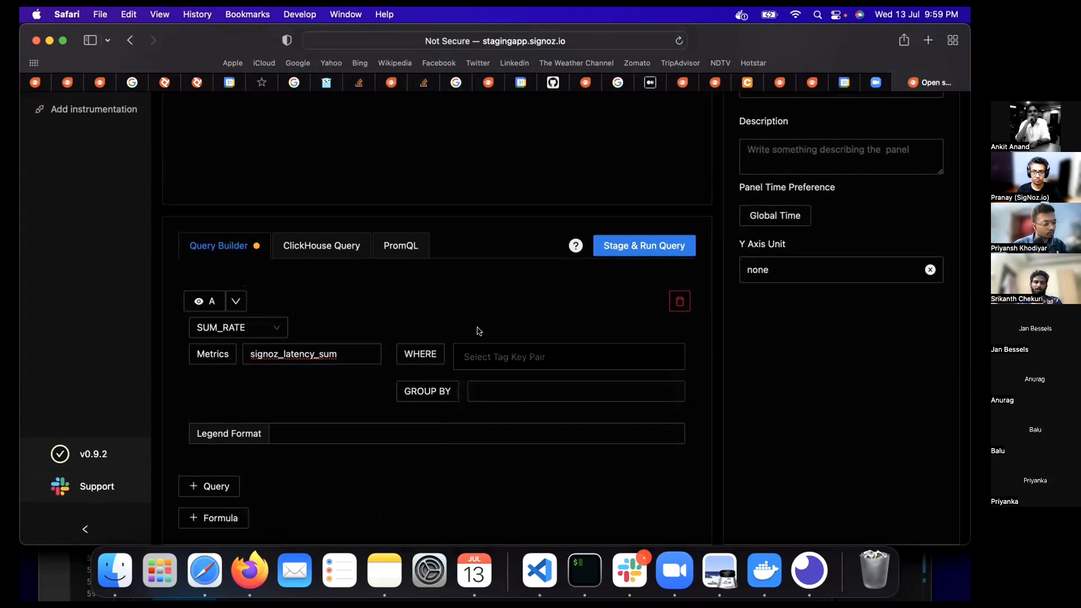
{"action": "left_click", "coordinate": [500, 391]}
{"action": "left_click", "coordinate": [507, 343]}
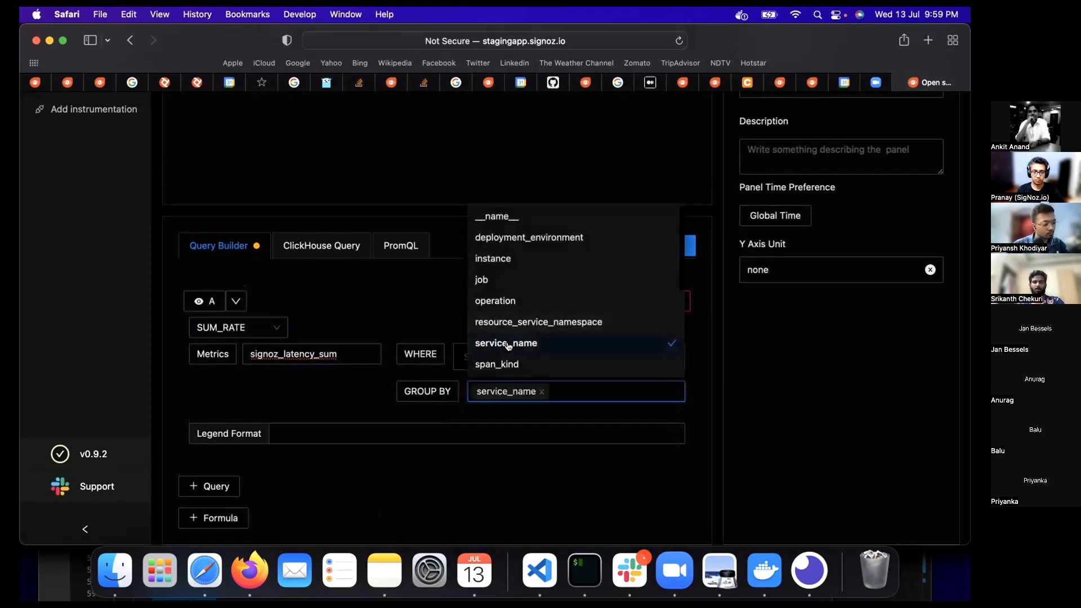
{"action": "left_click", "coordinate": [330, 398]}
Add a second query that applies SUM_RATE to the signoz_latency_count metric
{"action": "left_click", "coordinate": [217, 483]}
{"action": "scroll", "coordinate": [270, 349], "scroll_direction": "down", "scroll_amount": 3}
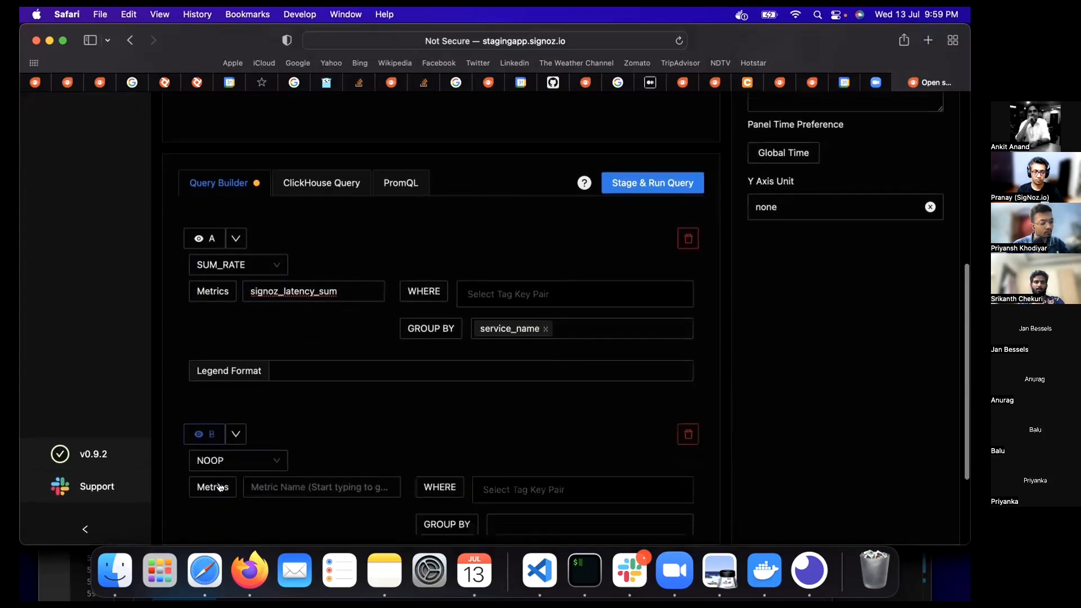
{"action": "left_click", "coordinate": [218, 381]}
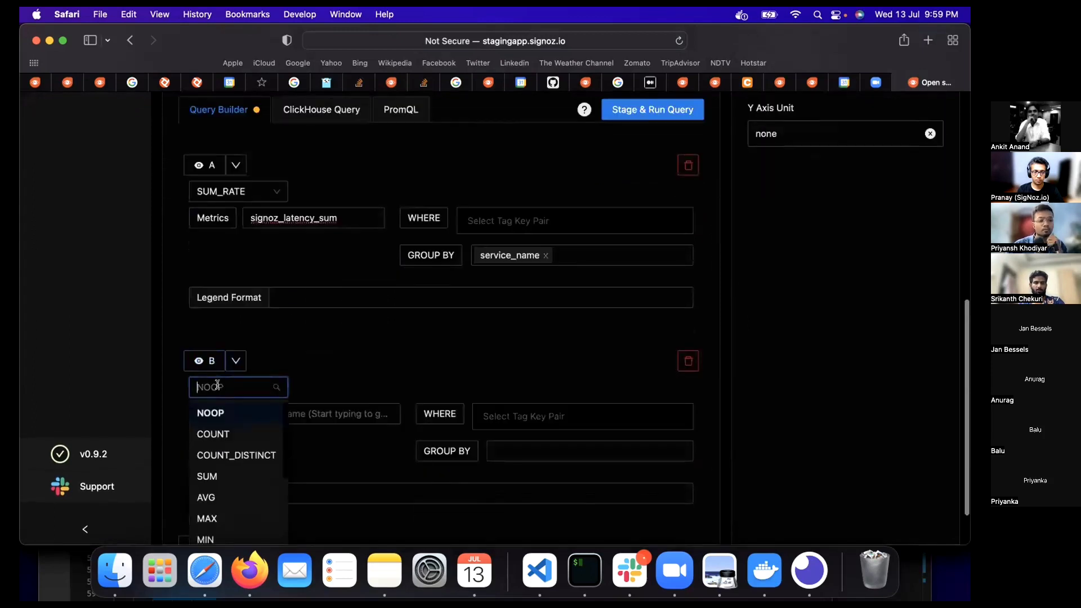
{"action": "scroll", "coordinate": [228, 467], "scroll_direction": "down", "scroll_amount": 10}
{"action": "left_click", "coordinate": [228, 477]}
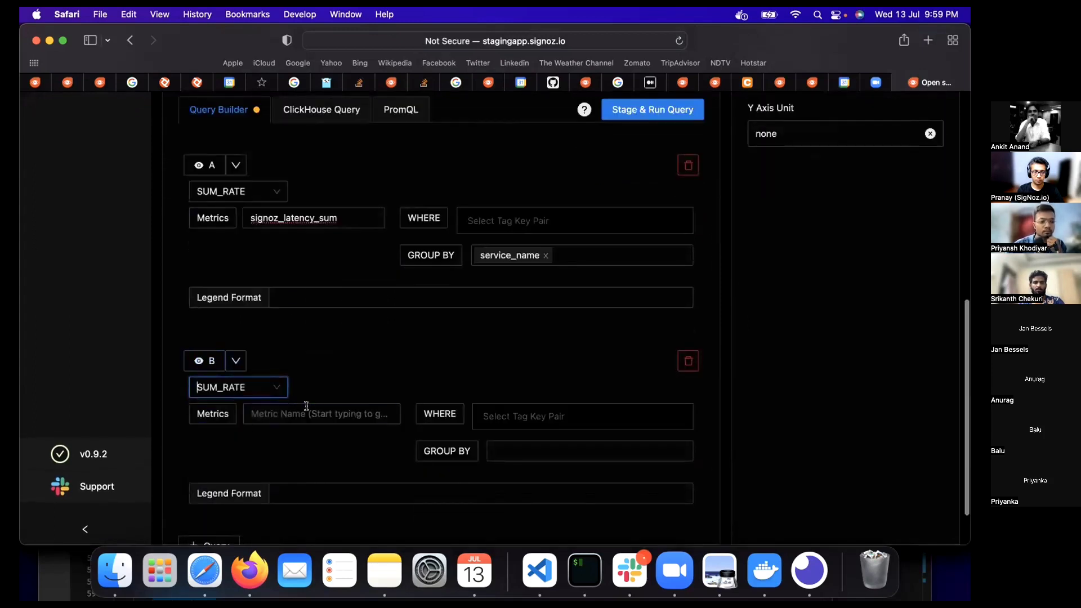
{"action": "left_click", "coordinate": [312, 406]}
{"action": "type", "text": "signoz_late"}
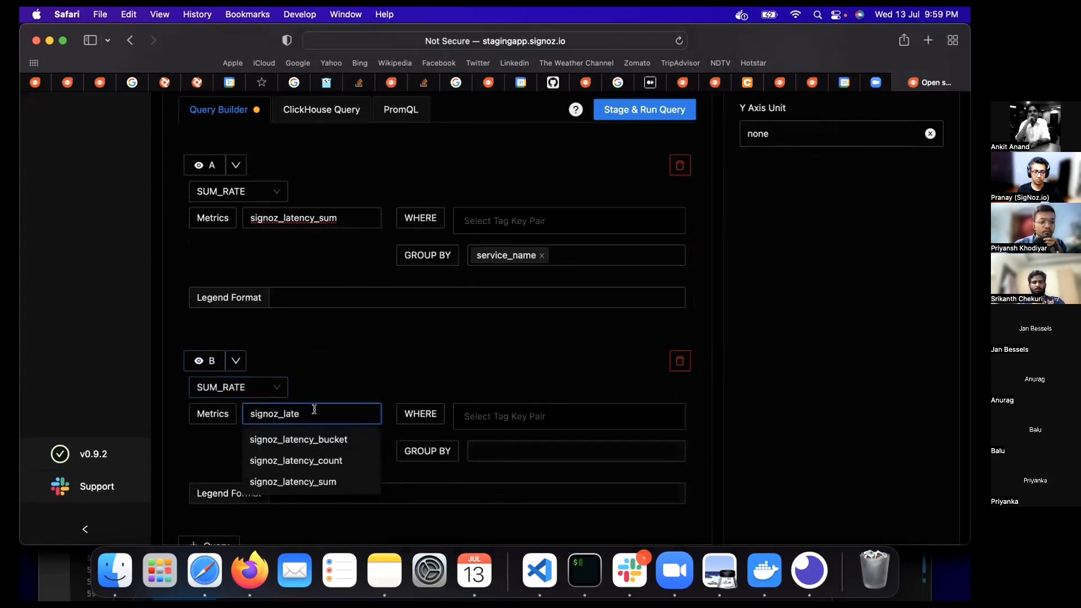
{"action": "left_click", "coordinate": [320, 458]}
Group query B by service_name
{"action": "left_click", "coordinate": [498, 448]}
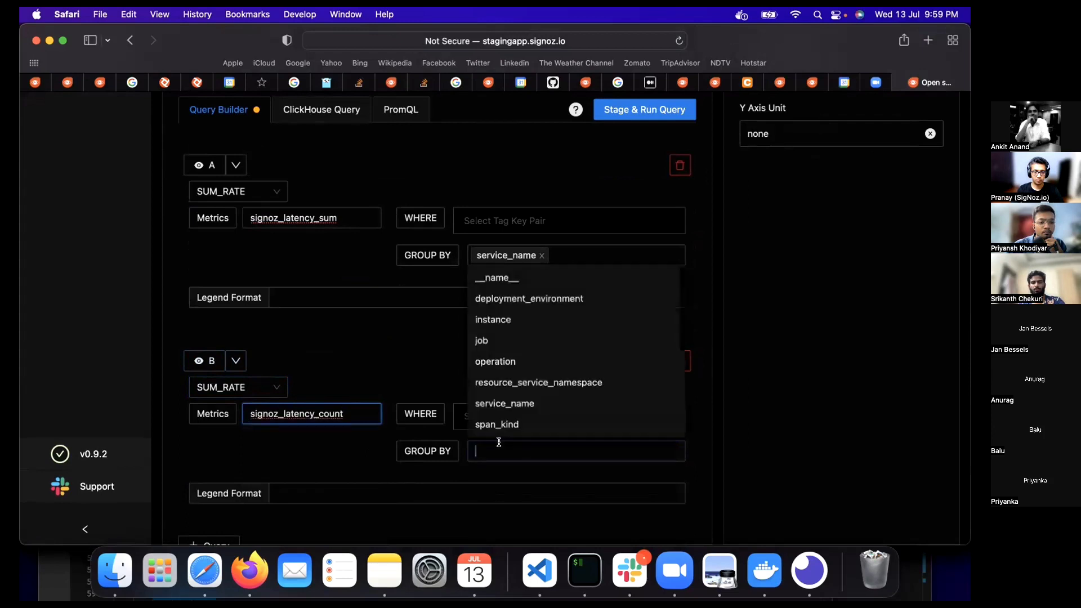
{"action": "left_click", "coordinate": [538, 403]}
{"action": "left_click", "coordinate": [355, 282]}
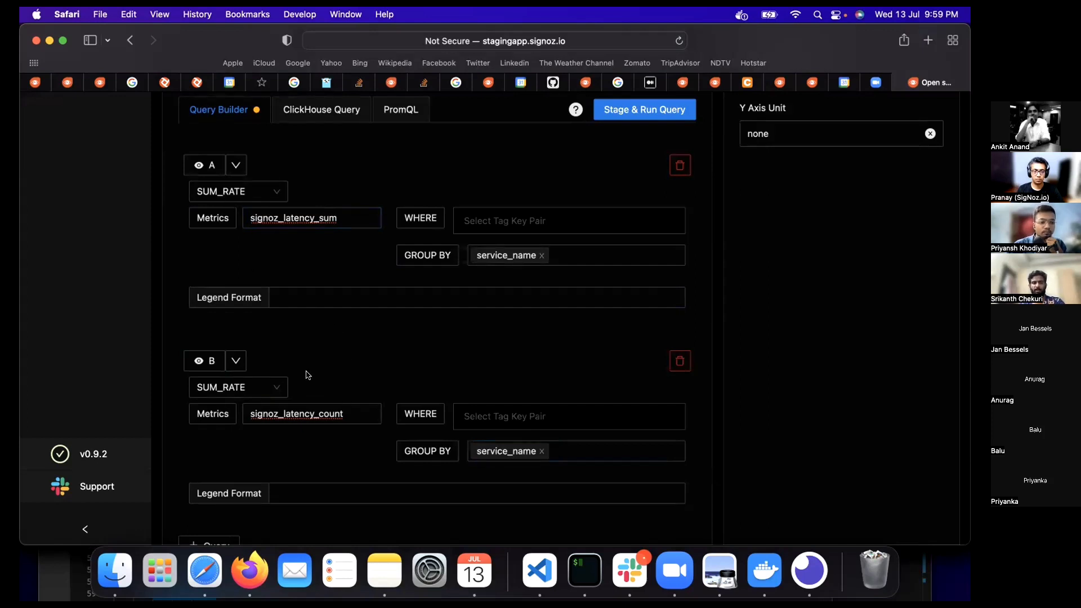
Add an empty formula below the two queries
{"action": "scroll", "coordinate": [308, 375], "scroll_direction": "down", "scroll_amount": 1}
{"action": "scroll", "coordinate": [308, 375], "scroll_direction": "down", "scroll_amount": 3}
{"action": "left_click", "coordinate": [236, 514]}
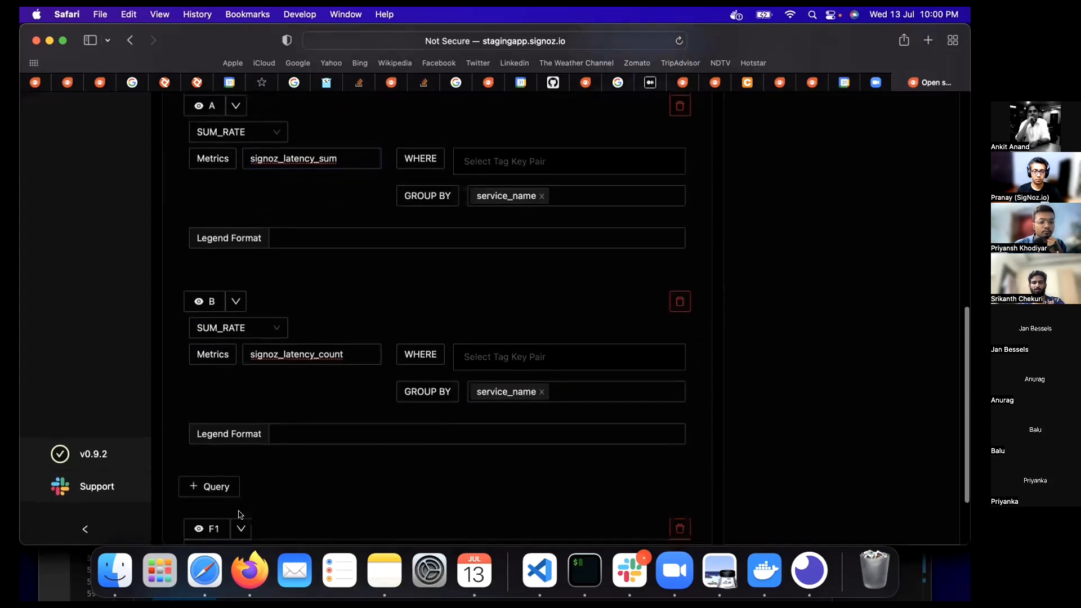
{"action": "scroll", "coordinate": [311, 466], "scroll_direction": "down", "scroll_amount": 5}
{"action": "left_click", "coordinate": [311, 462]}
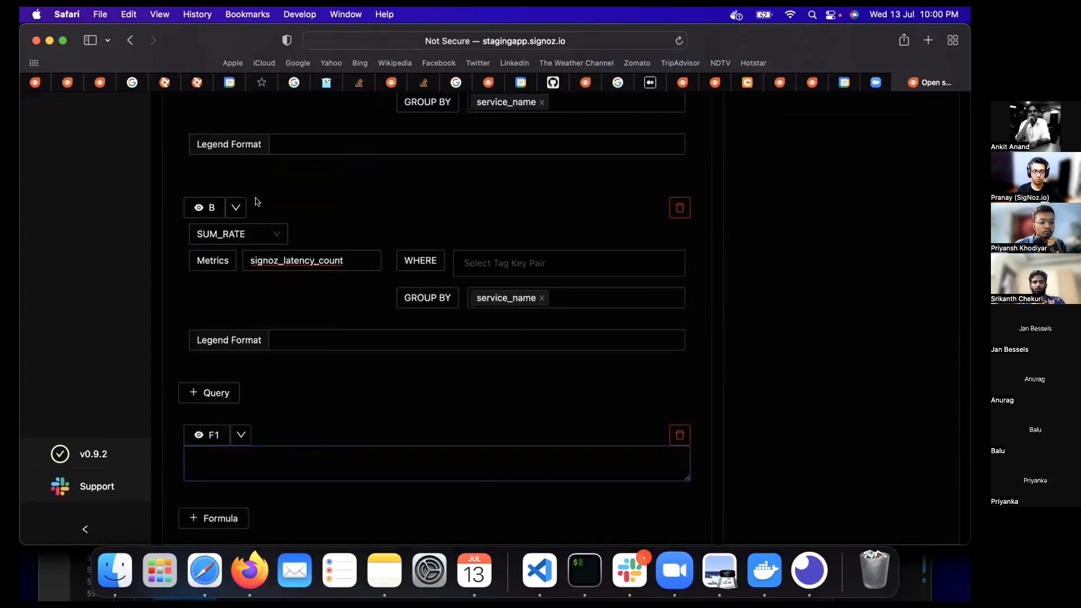
Hide queries A and B from the plot
{"action": "scroll", "coordinate": [255, 201], "scroll_direction": "up", "scroll_amount": 5}
{"action": "scroll", "coordinate": [177, 135], "scroll_direction": "up", "scroll_amount": 2}
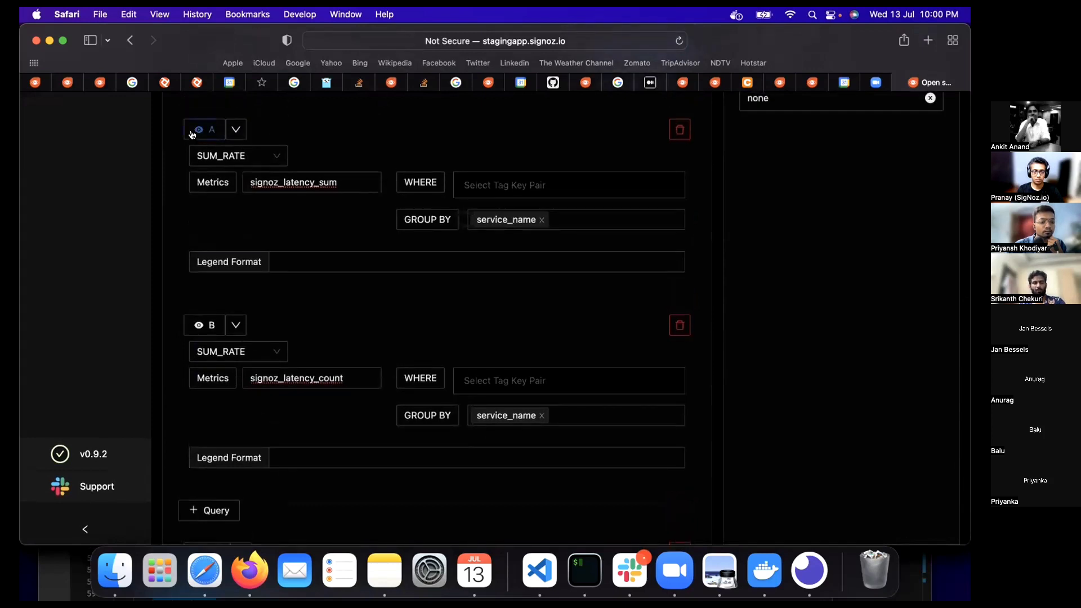
{"action": "left_click", "coordinate": [192, 132]}
{"action": "left_click", "coordinate": [197, 325]}
Set the formula to A/B and run the query to plot each service's average latency
{"action": "scroll", "coordinate": [171, 343], "scroll_direction": "down", "scroll_amount": 4}
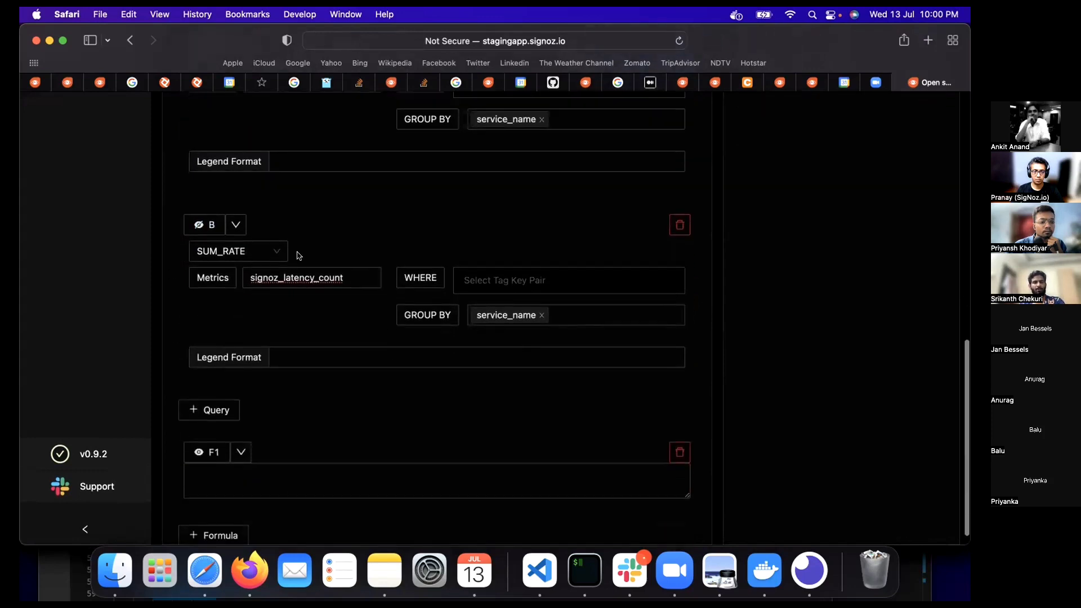
{"action": "left_click", "coordinate": [298, 482]}
{"action": "type", "text": "A/B"}
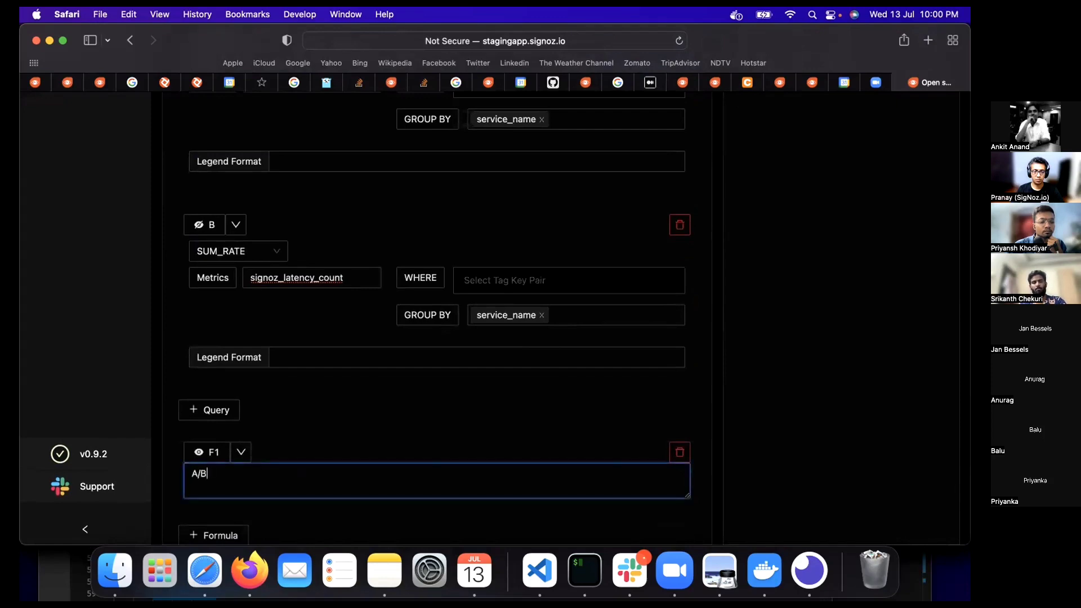
{"action": "scroll", "coordinate": [420, 391], "scroll_direction": "up", "scroll_amount": 10}
{"action": "left_click", "coordinate": [630, 255]}
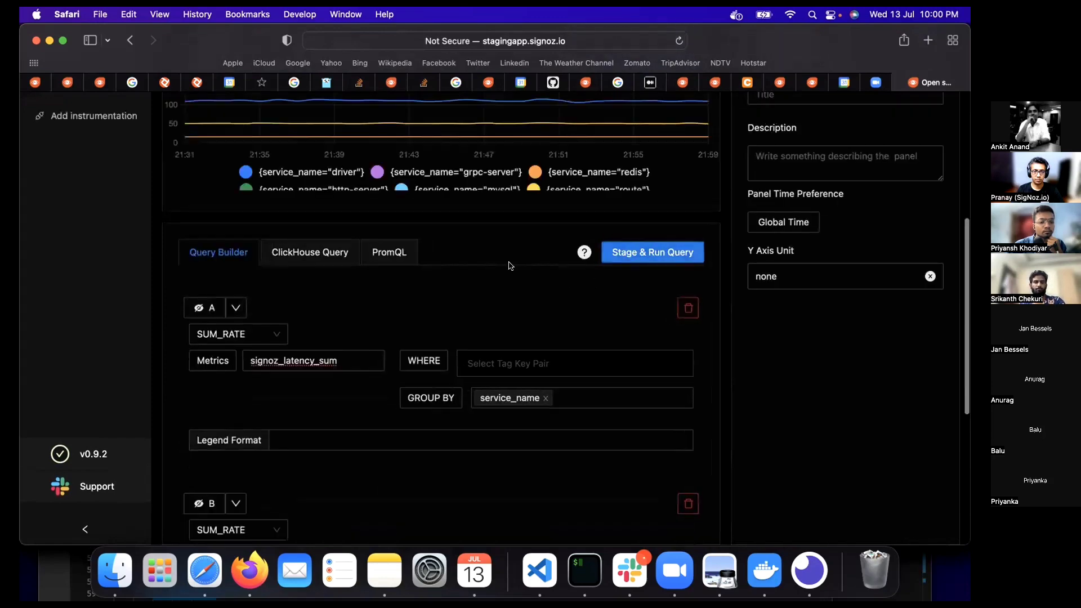
{"action": "scroll", "coordinate": [506, 265], "scroll_direction": "up", "scroll_amount": 5}
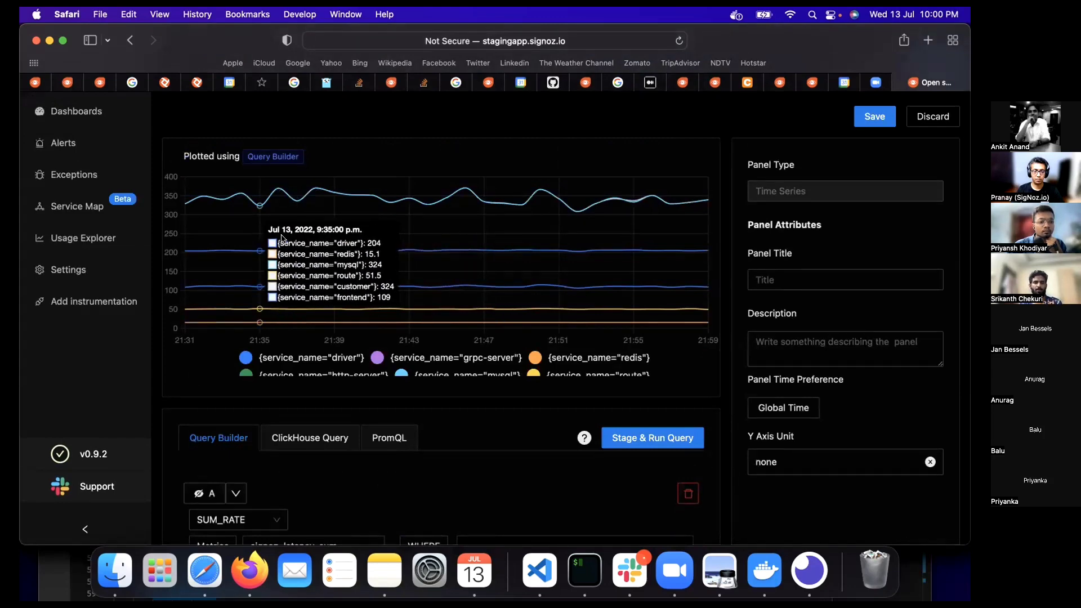
{"action": "scroll", "coordinate": [476, 303], "scroll_direction": "down", "scroll_amount": 6}
{"action": "scroll", "coordinate": [476, 302], "scroll_direction": "up", "scroll_amount": 6}
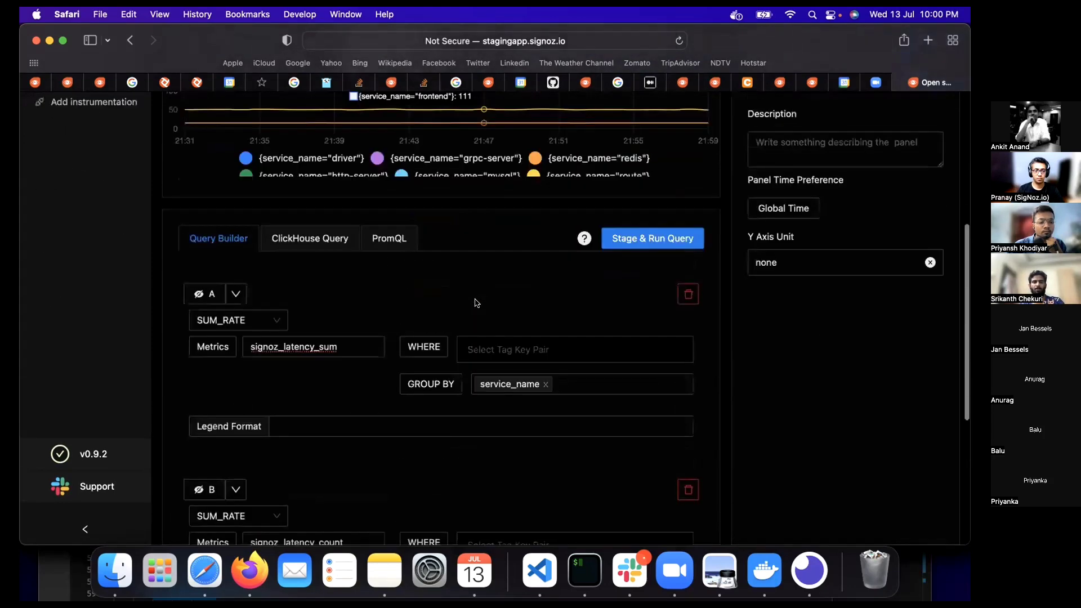
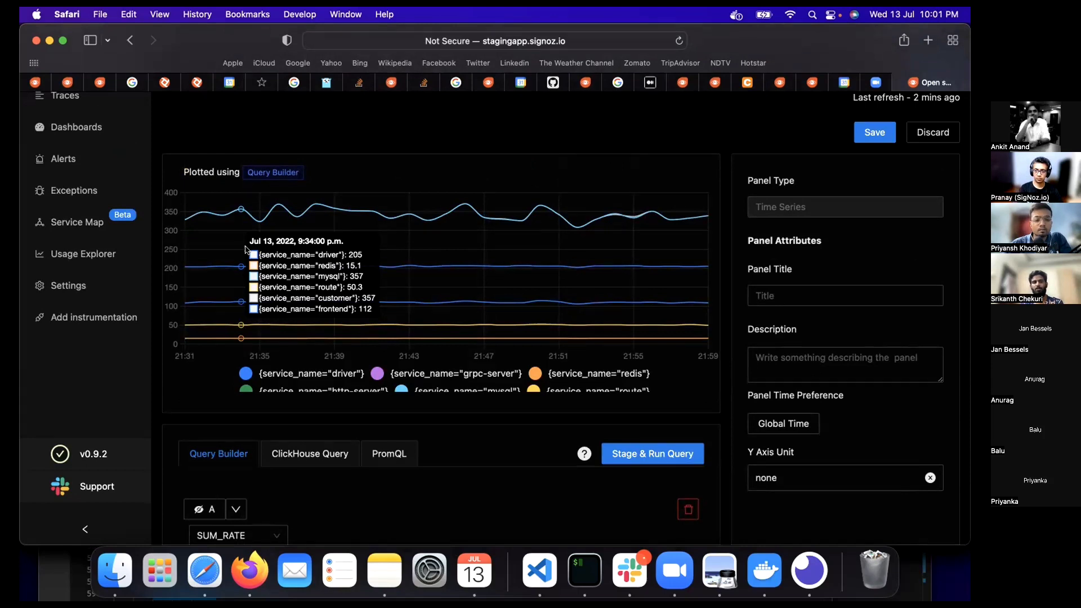
Title the panel "Latency for each service"
{"action": "left_click", "coordinate": [776, 293]}
{"action": "type", "text": "Latency "}
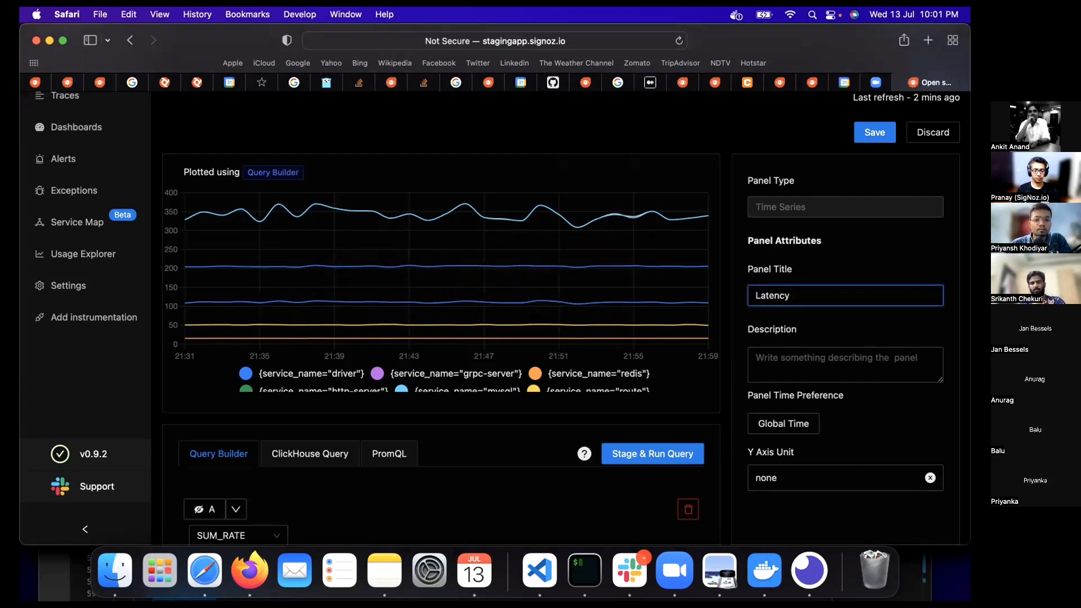
{"action": "type", "text": "for each seri"}
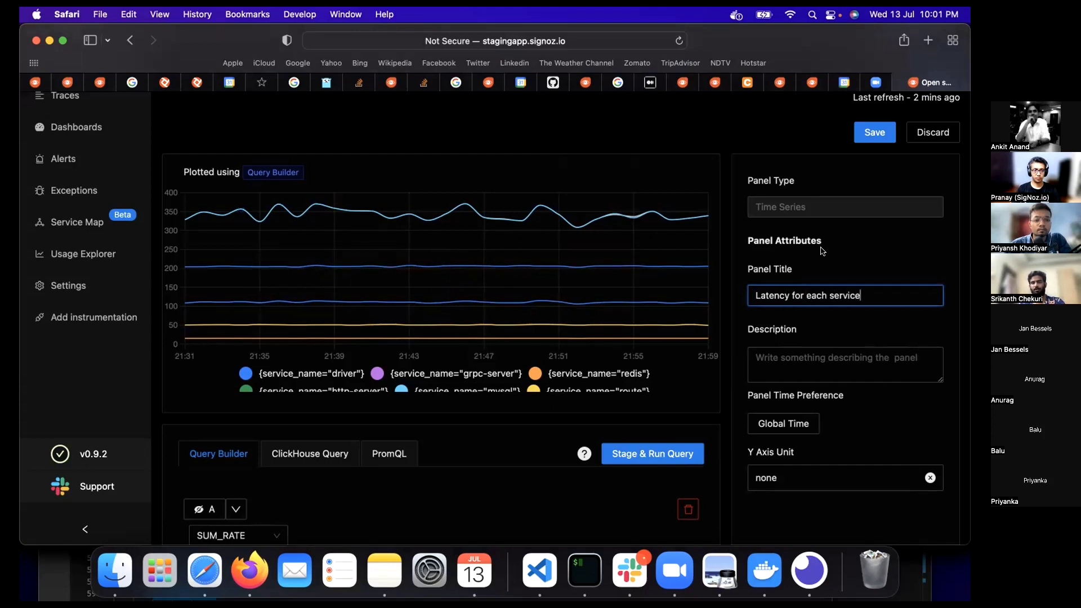
{"action": "scroll", "coordinate": [822, 250], "scroll_direction": "up", "scroll_amount": 3}
{"action": "left_click", "coordinate": [861, 215]}
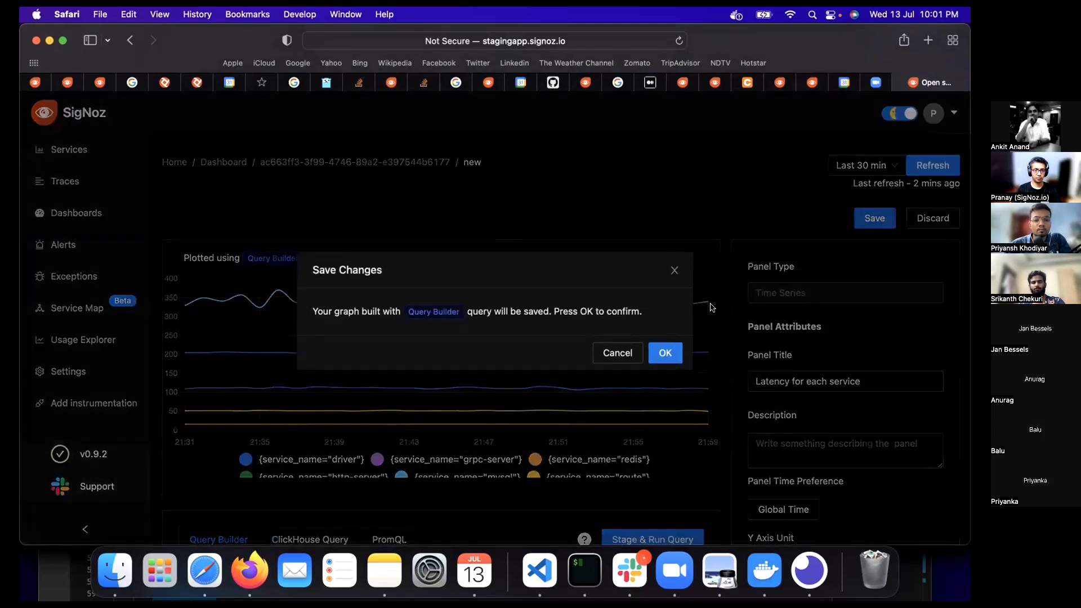
{"action": "left_click", "coordinate": [672, 272]}
Set the panel's Y axis unit to milliseconds (ms)
{"action": "scroll", "coordinate": [777, 293], "scroll_direction": "down", "scroll_amount": 1}
{"action": "scroll", "coordinate": [776, 293], "scroll_direction": "down", "scroll_amount": 2}
{"action": "left_click", "coordinate": [811, 445]}
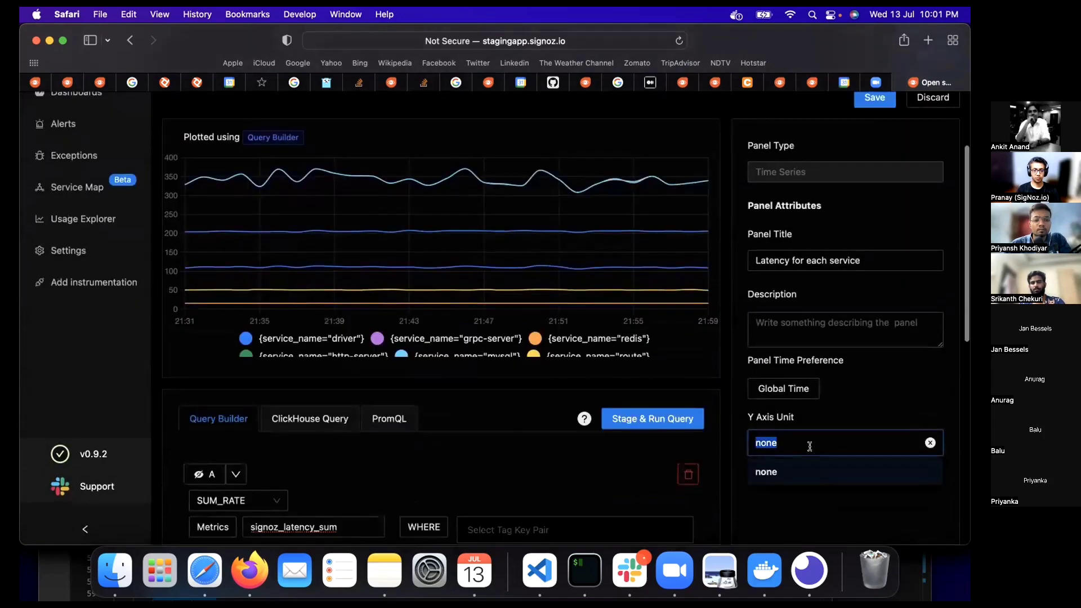
{"action": "type", "text": "mill"}
{"action": "left_click", "coordinate": [767, 476]}
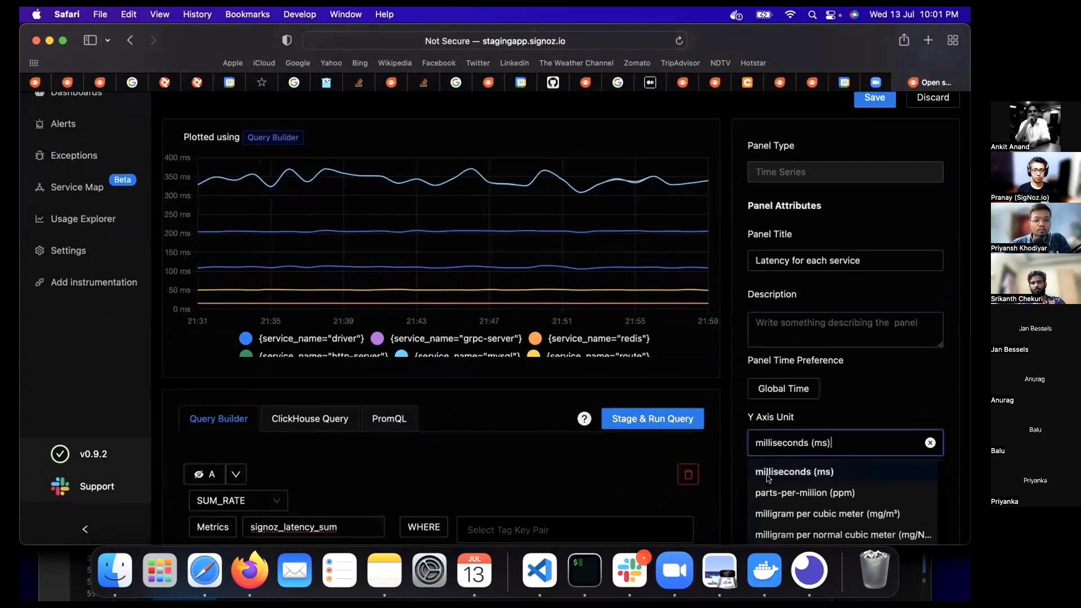
Save the latency panel to the dashboard and confirm the changes
{"action": "scroll", "coordinate": [803, 397], "scroll_direction": "up", "scroll_amount": 4}
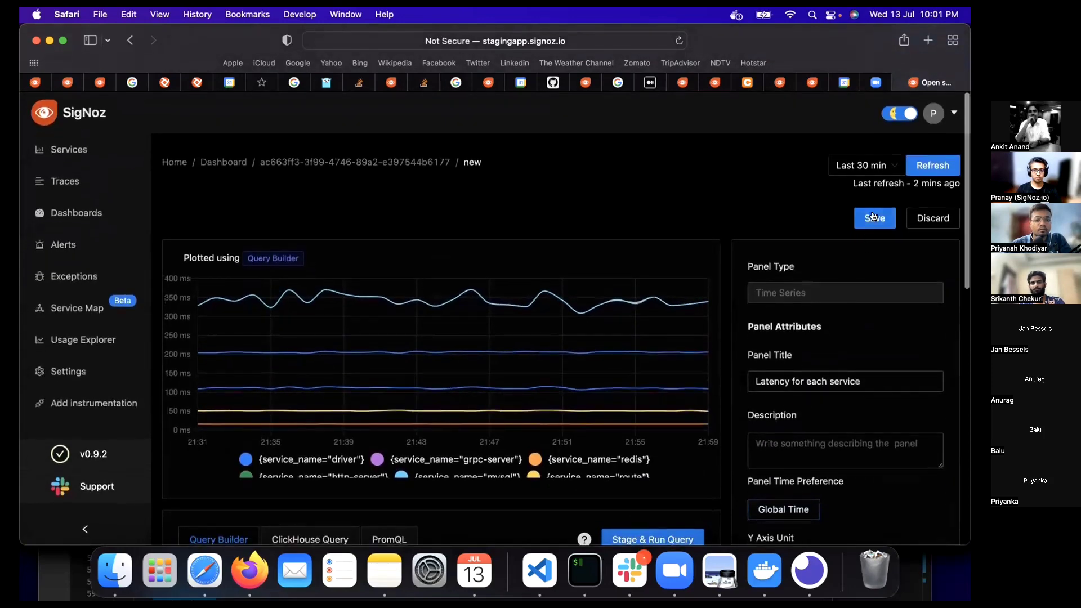
{"action": "left_click", "coordinate": [875, 218]}
{"action": "left_click", "coordinate": [663, 353]}
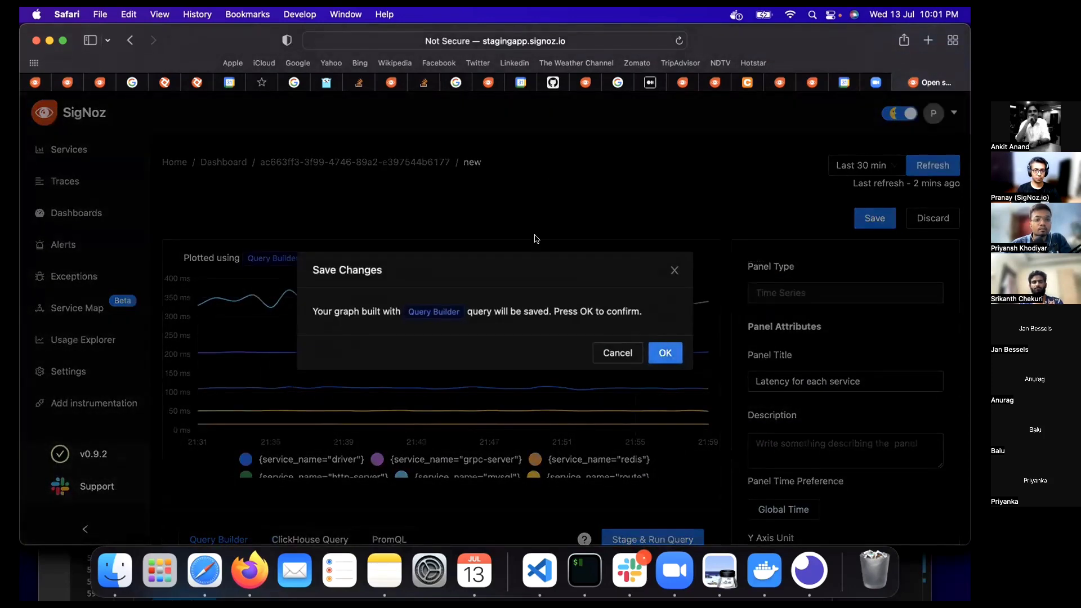
Add a new Time Series panel to the dashboard
{"action": "scroll", "coordinate": [592, 304], "scroll_direction": "down", "scroll_amount": 3}
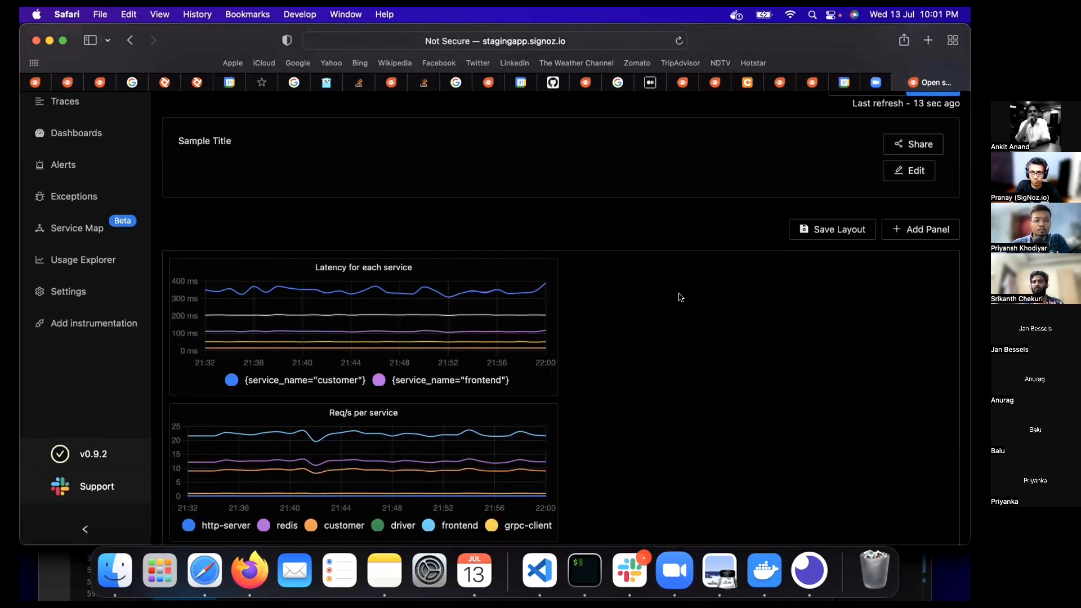
{"action": "left_click", "coordinate": [896, 229]}
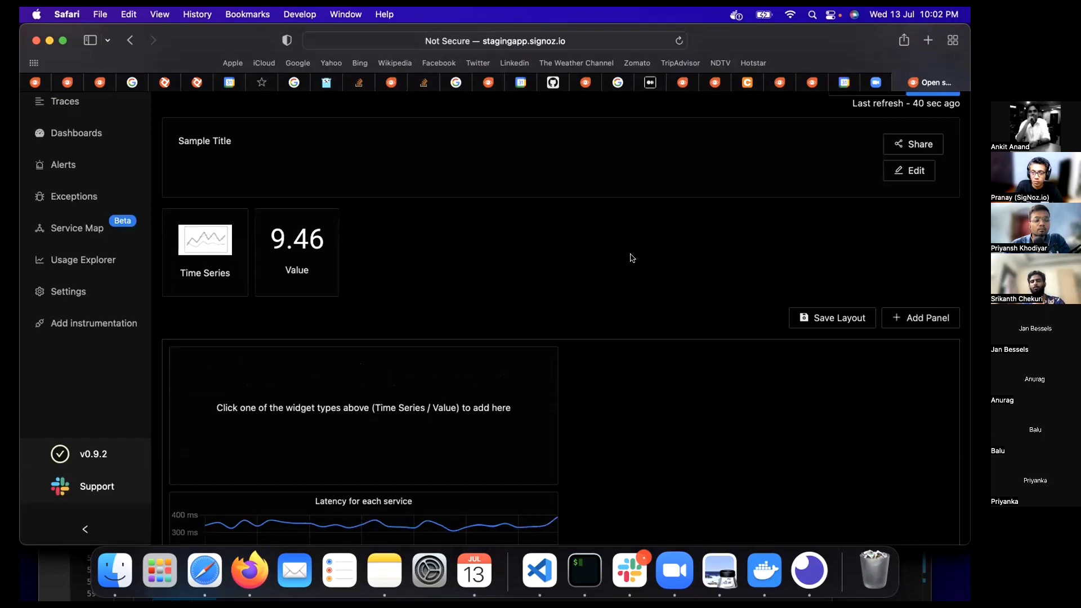
{"action": "left_click", "coordinate": [192, 274]}
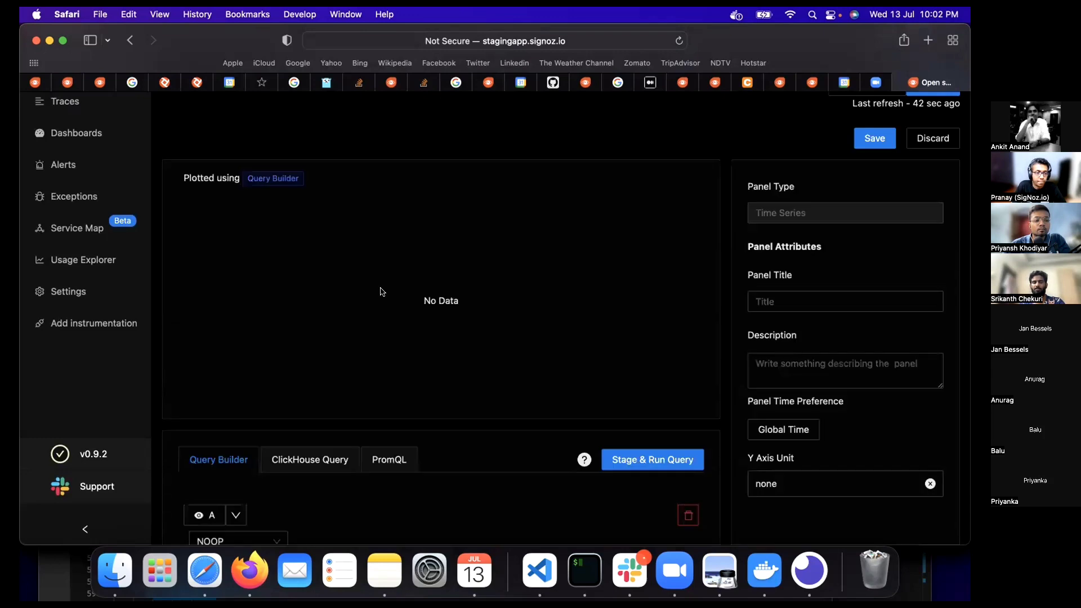
Choose signoz_calls_total as the metric of query A
{"action": "scroll", "coordinate": [382, 291], "scroll_direction": "down", "scroll_amount": 3}
{"action": "scroll", "coordinate": [382, 291], "scroll_direction": "down", "scroll_amount": 3}
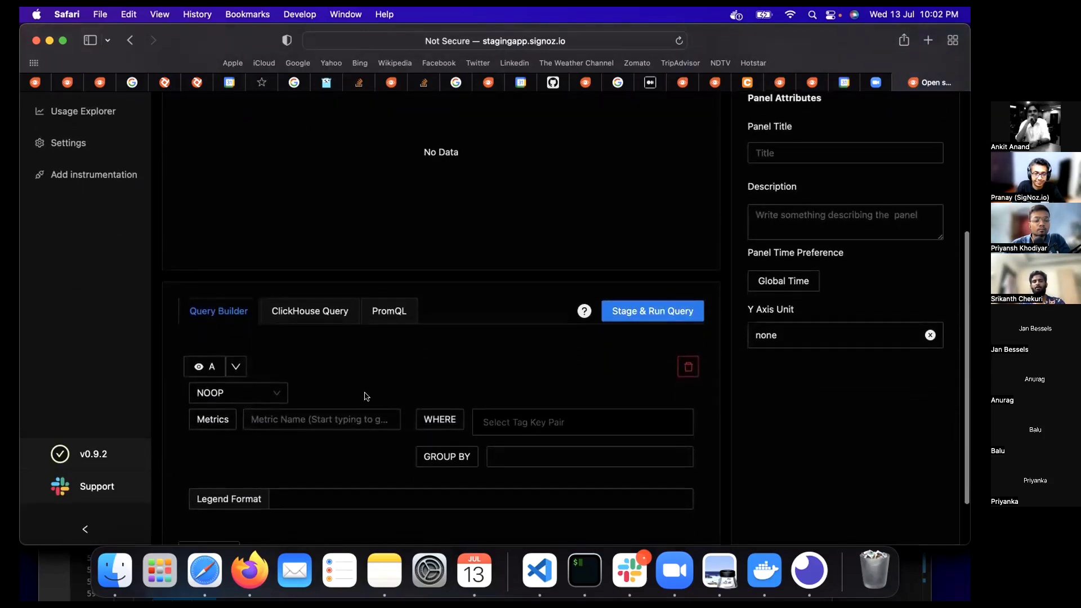
{"action": "scroll", "coordinate": [365, 394], "scroll_direction": "down", "scroll_amount": 3}
{"action": "left_click", "coordinate": [313, 353]}
{"action": "type", "text": "signo"}
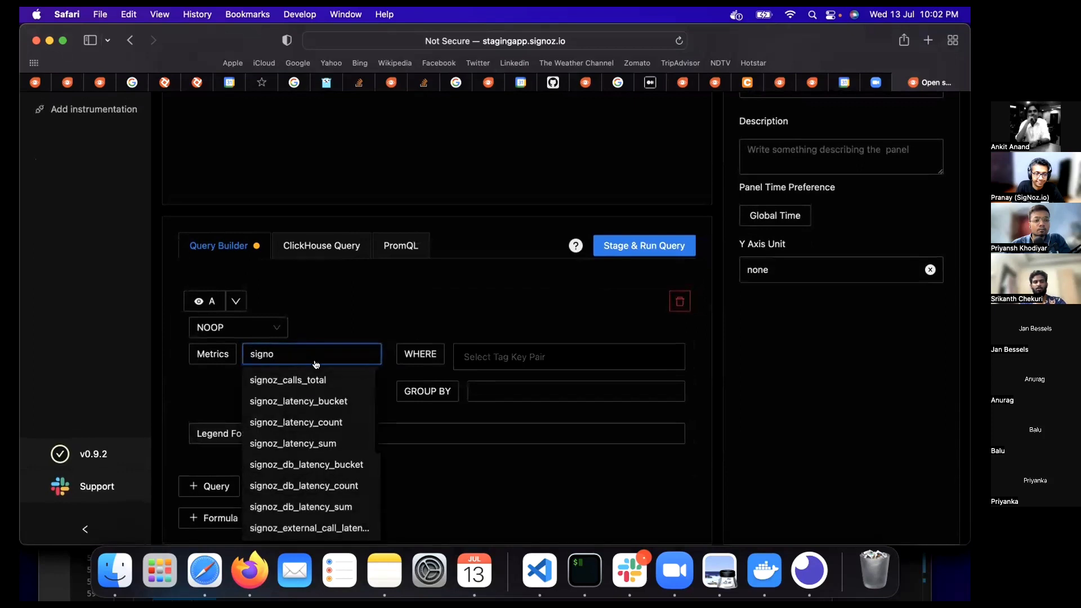
{"action": "left_click", "coordinate": [321, 380]}
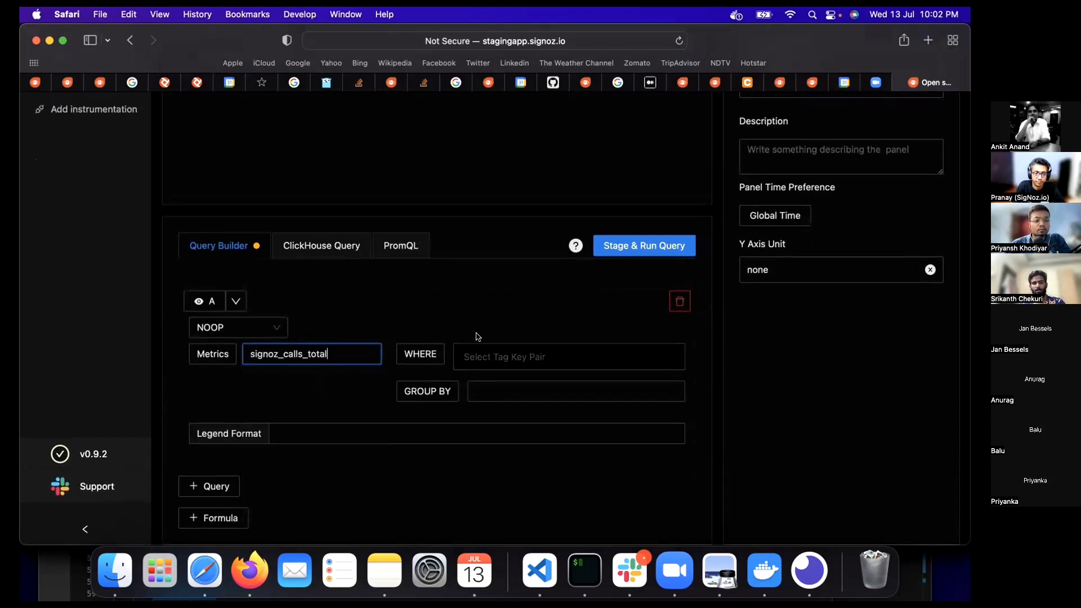
Filter query A to calls where status_code is in STATUS_CODE_ERROR
{"action": "left_click", "coordinate": [478, 358]}
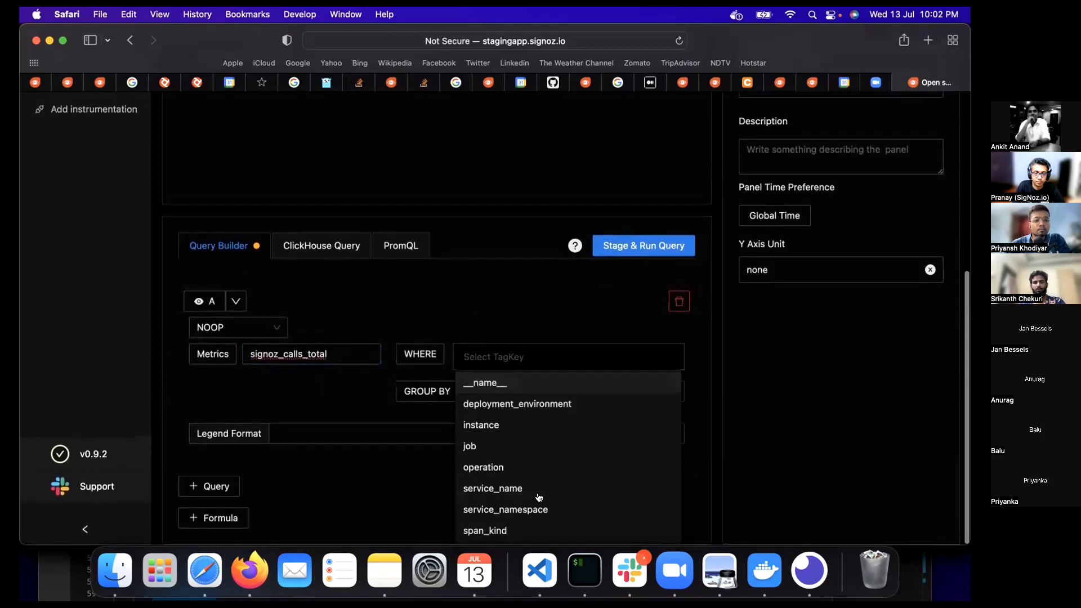
{"action": "scroll", "coordinate": [539, 497], "scroll_direction": "down", "scroll_amount": 2}
{"action": "left_click", "coordinate": [510, 467]}
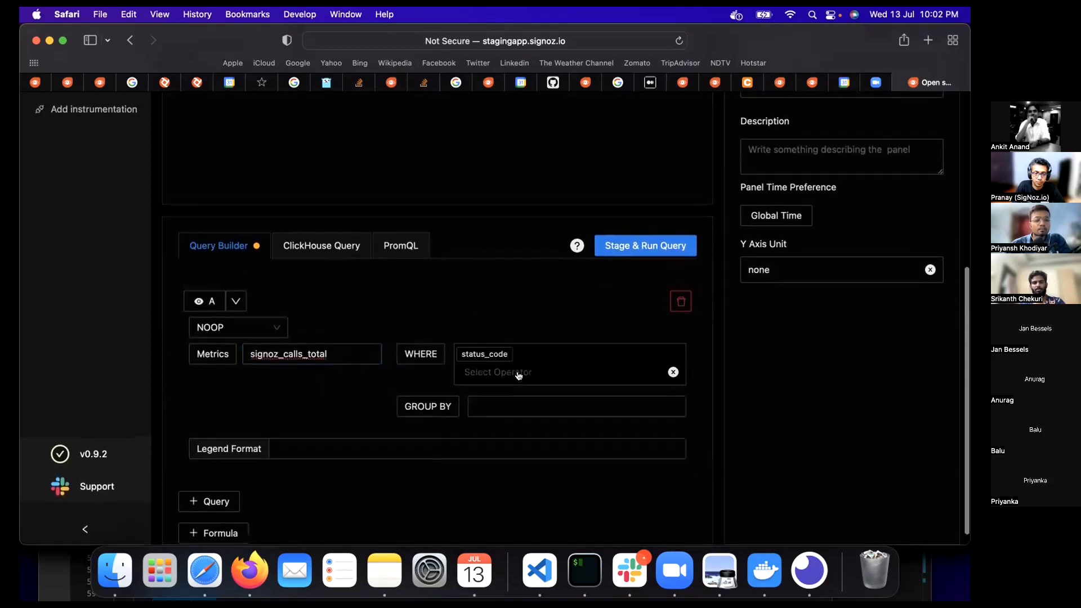
{"action": "left_click", "coordinate": [518, 376]}
{"action": "left_click", "coordinate": [505, 397]}
{"action": "left_click", "coordinate": [524, 377]}
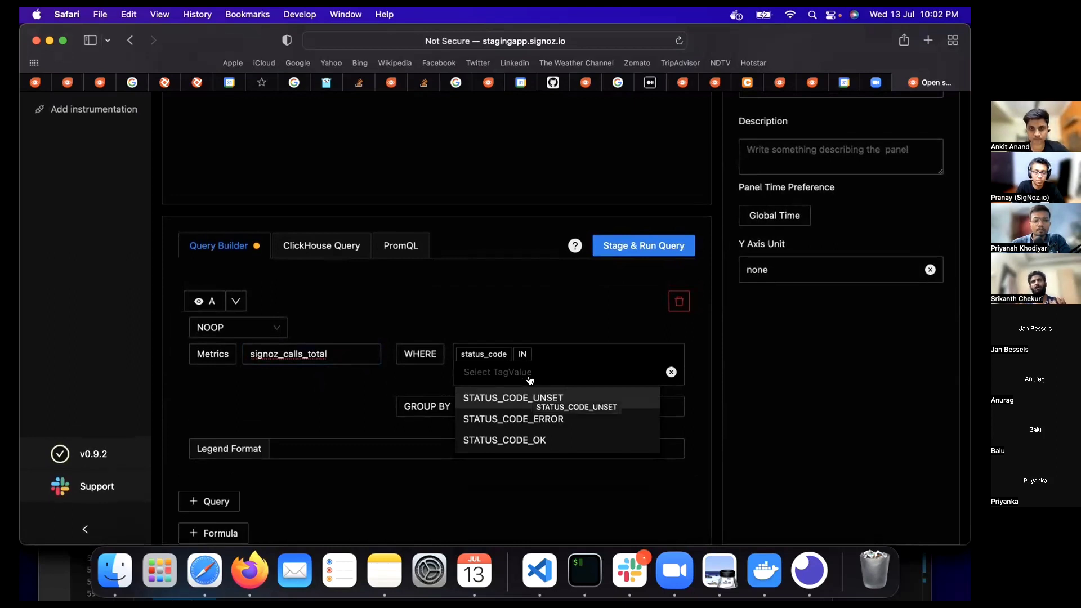
{"action": "left_click", "coordinate": [513, 419]}
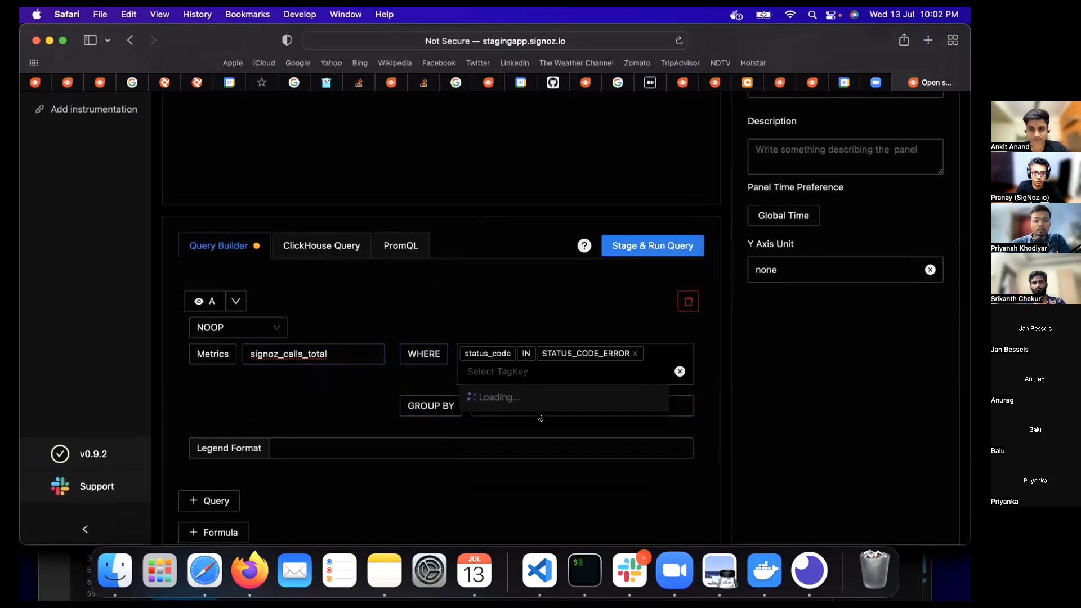
{"action": "left_click", "coordinate": [256, 155]}
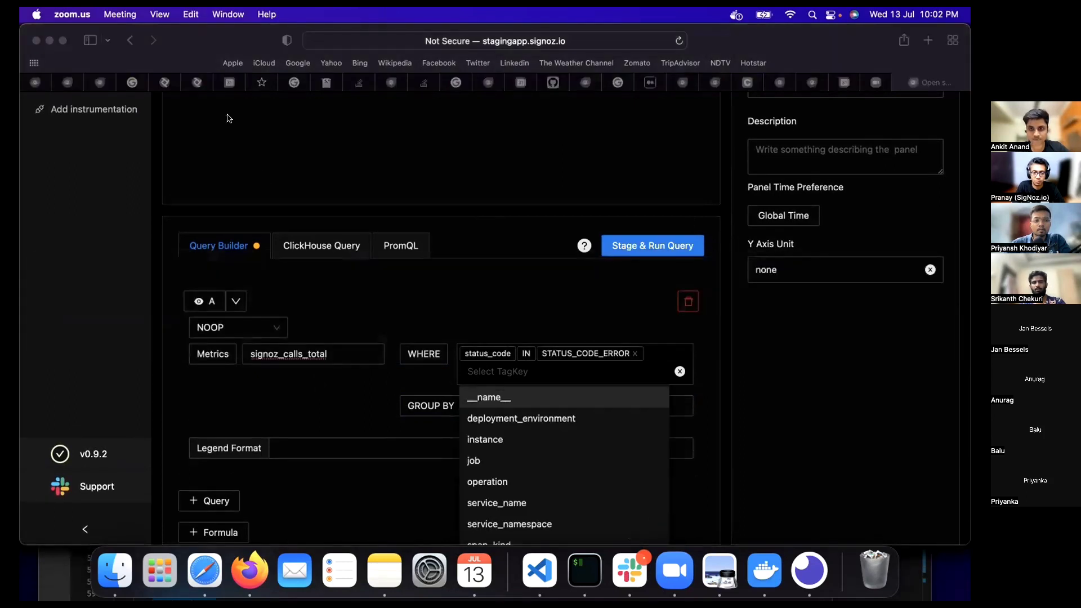
{"action": "left_click", "coordinate": [533, 323]}
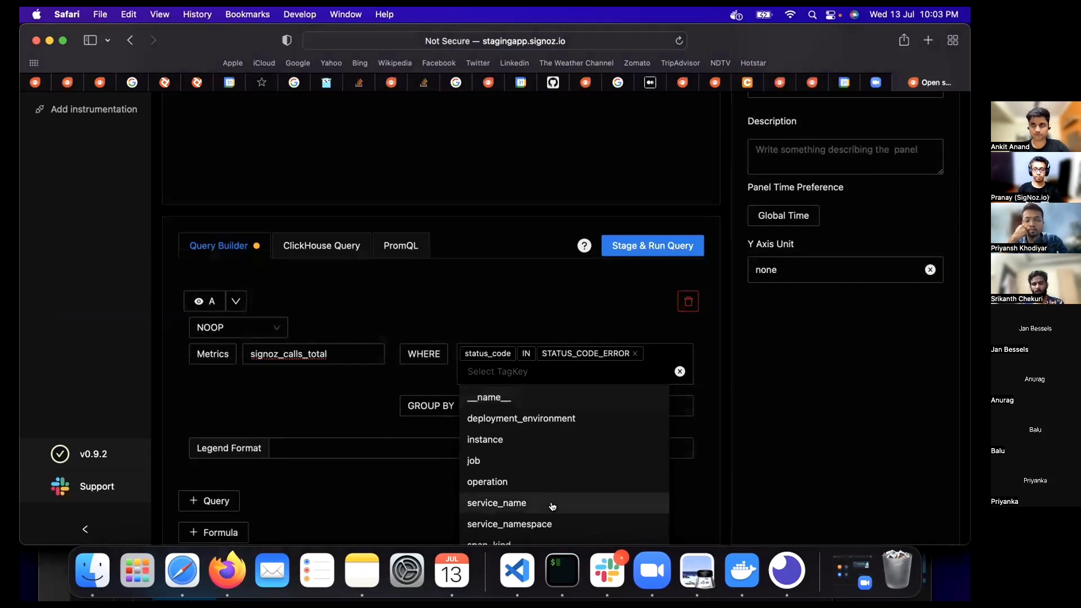
{"action": "scroll", "coordinate": [550, 496], "scroll_direction": "down", "scroll_amount": 5}
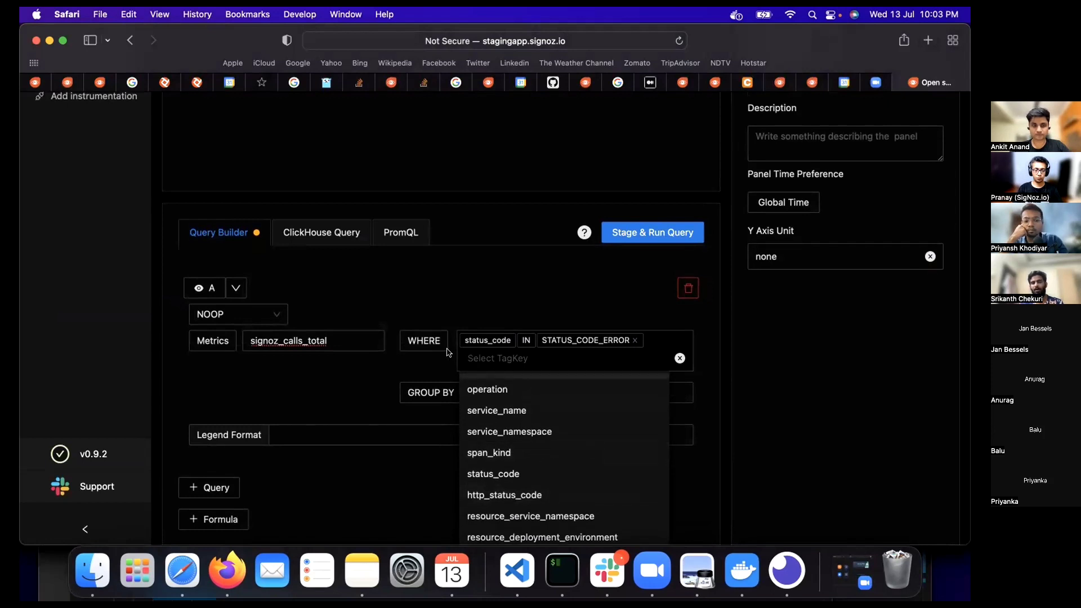
{"action": "left_click", "coordinate": [451, 309]}
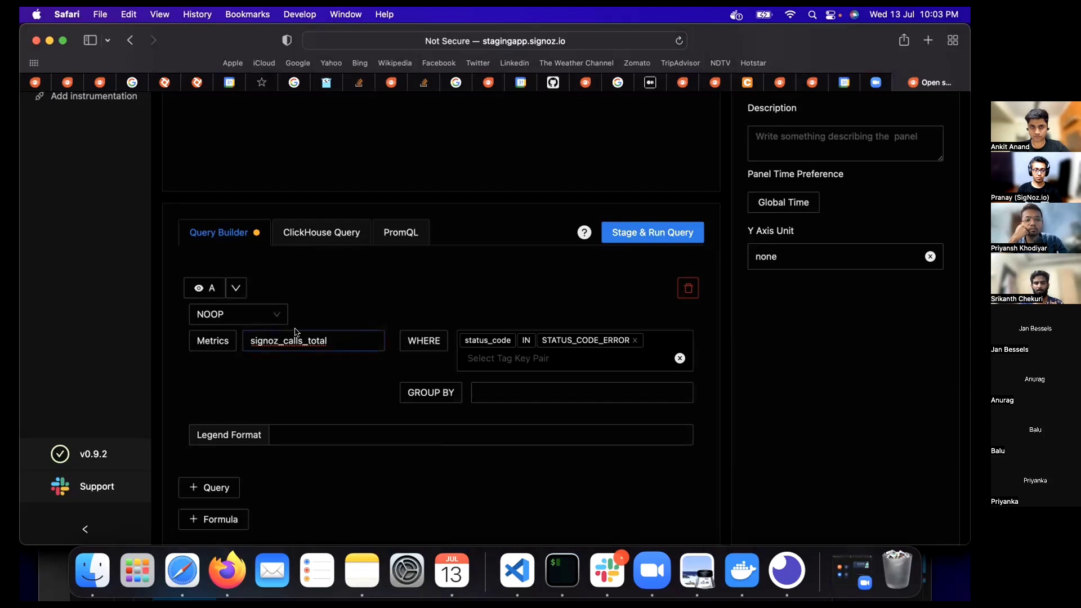
Set query A's aggregation to SUM_RATE
{"action": "left_click", "coordinate": [256, 314]}
{"action": "scroll", "coordinate": [253, 417], "scroll_direction": "down", "scroll_amount": 5}
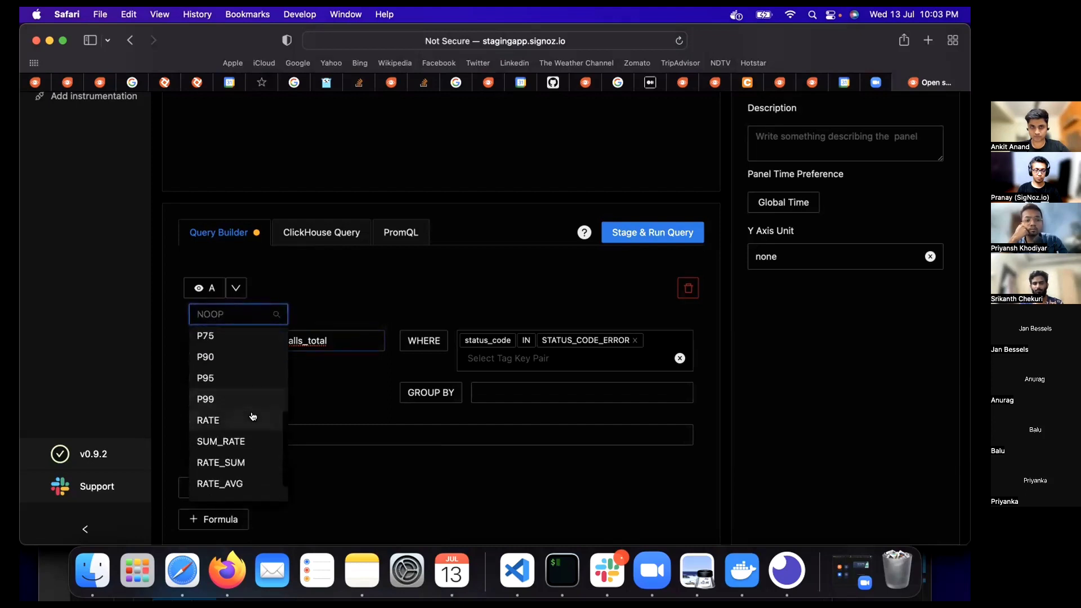
{"action": "left_click", "coordinate": [248, 441]}
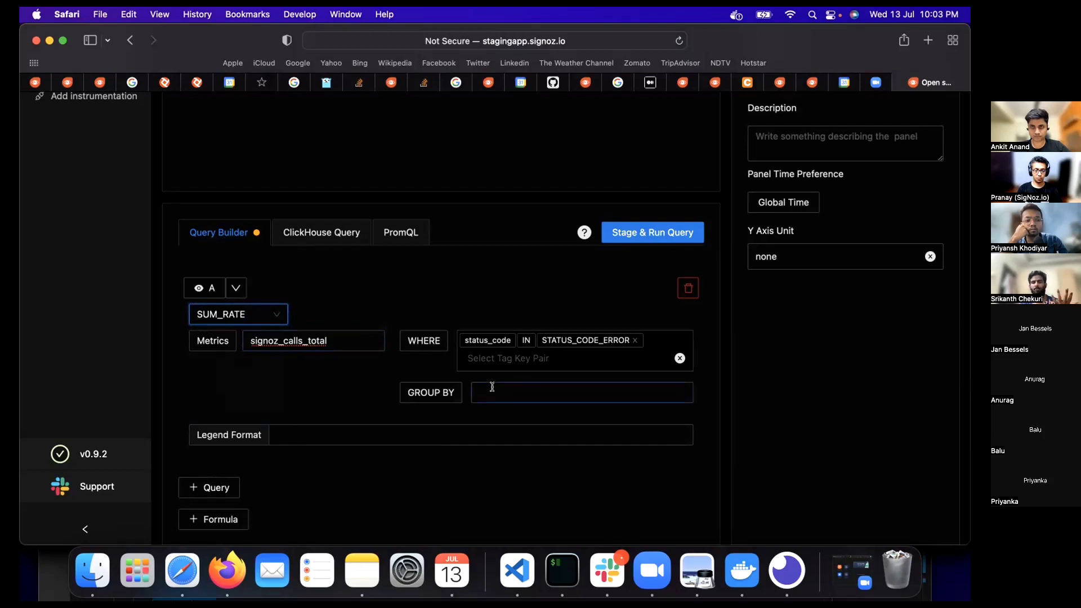
Add a second filter to query A restricting service_name to redis
{"action": "left_click", "coordinate": [508, 360]}
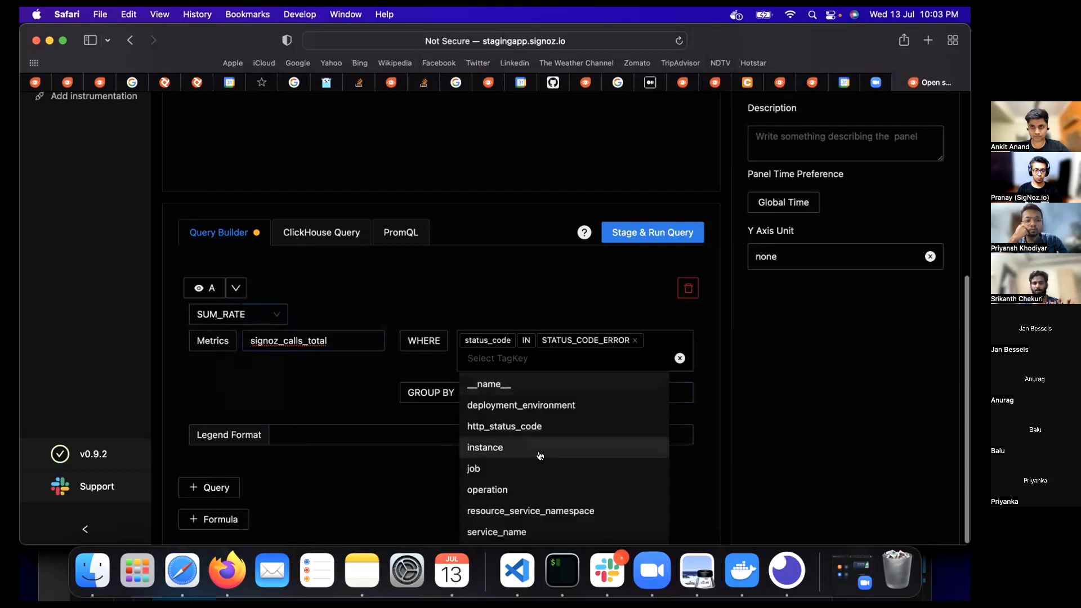
{"action": "scroll", "coordinate": [539, 456], "scroll_direction": "down", "scroll_amount": 2}
{"action": "left_click", "coordinate": [536, 448]}
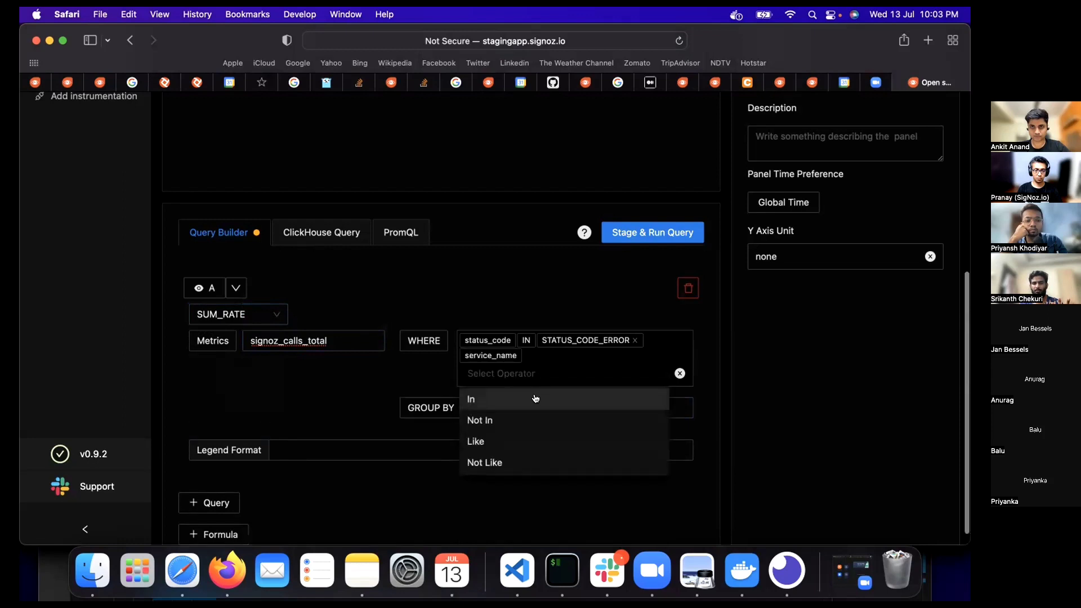
{"action": "left_click", "coordinate": [537, 399]}
{"action": "scroll", "coordinate": [545, 445], "scroll_direction": "down", "scroll_amount": 1}
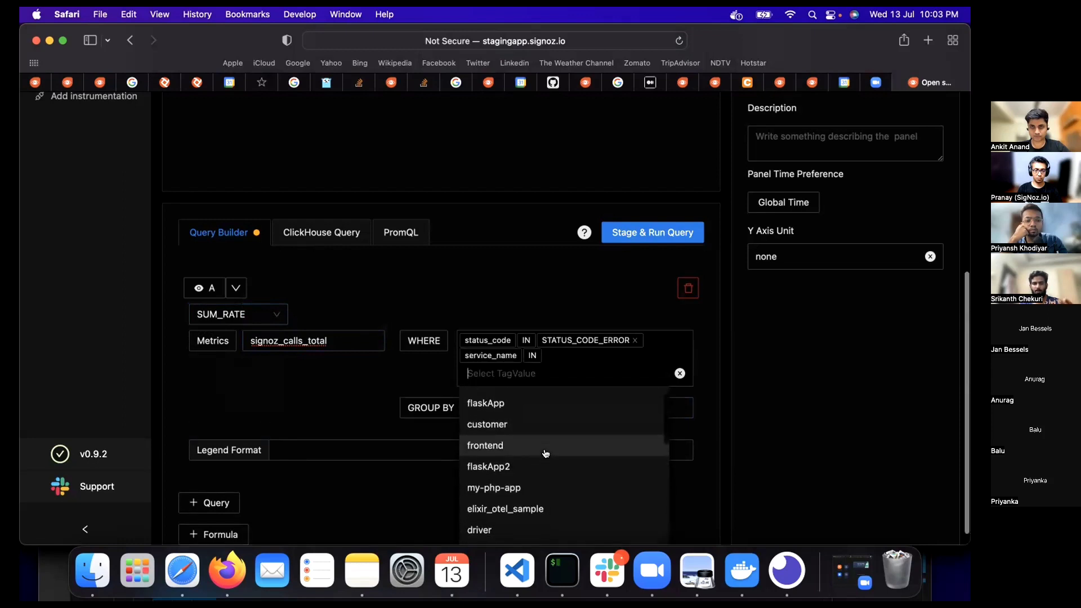
{"action": "type", "text": "red"}
{"action": "left_click", "coordinate": [521, 422]}
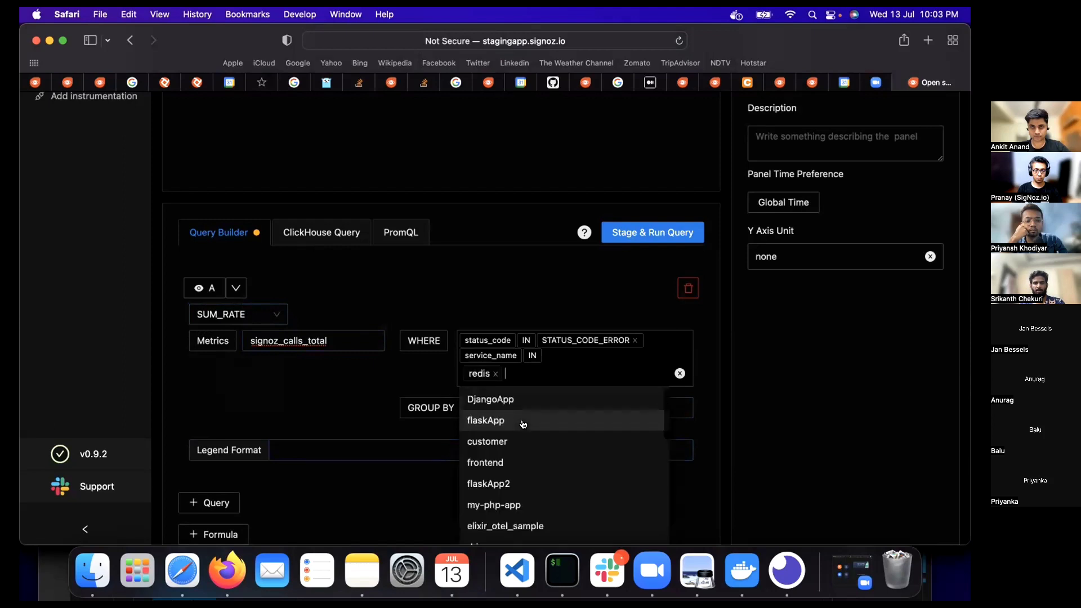
{"action": "left_click", "coordinate": [373, 386]}
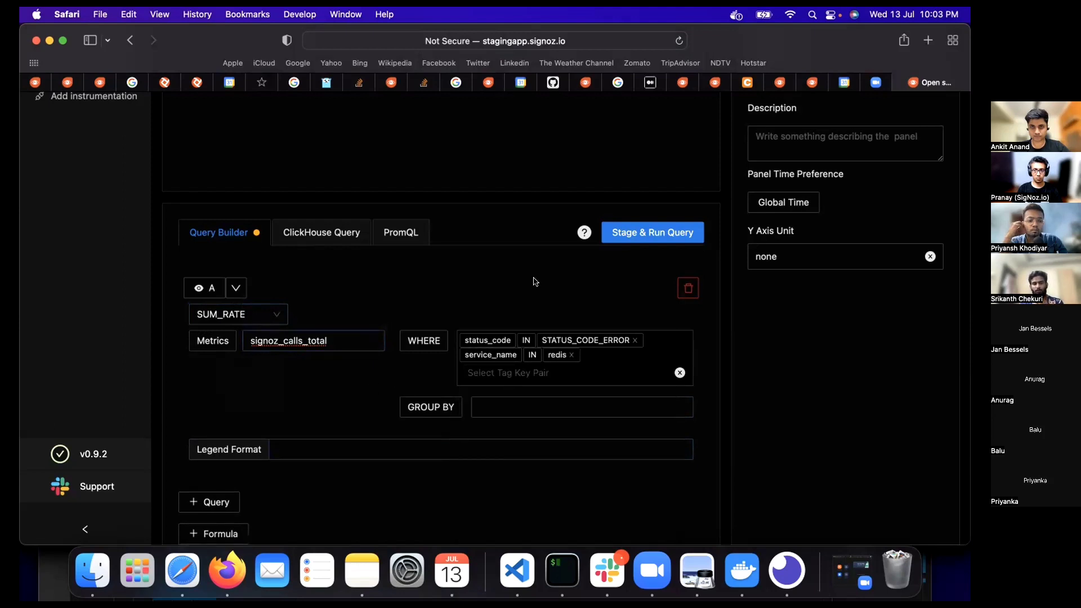
Run the query to plot the rate of failed redis calls
{"action": "left_click", "coordinate": [647, 232]}
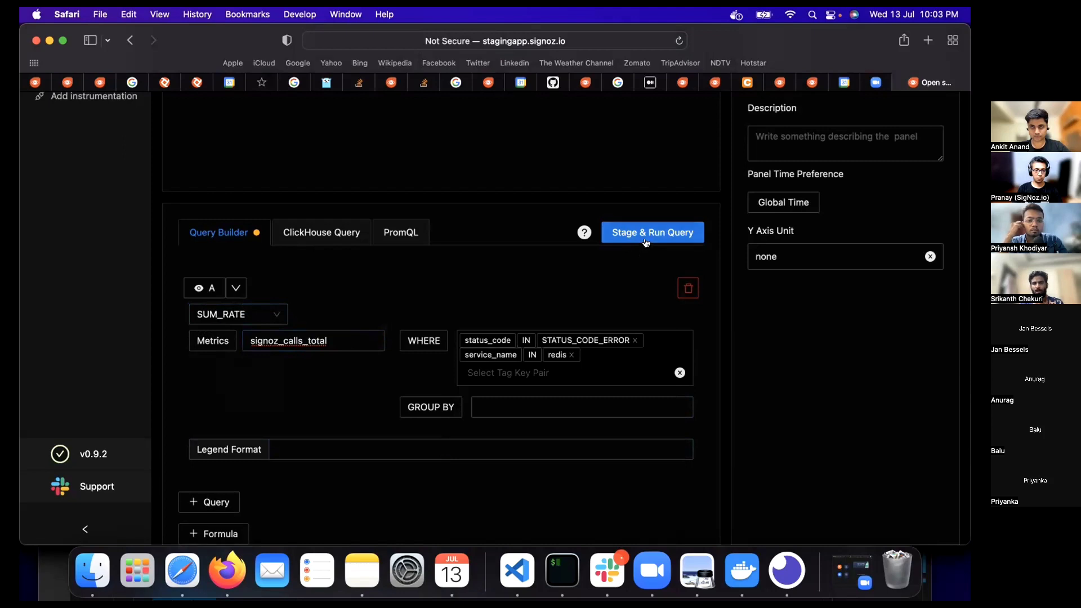
{"action": "scroll", "coordinate": [492, 242], "scroll_direction": "up", "scroll_amount": 1}
{"action": "scroll", "coordinate": [492, 242], "scroll_direction": "up", "scroll_amount": 3}
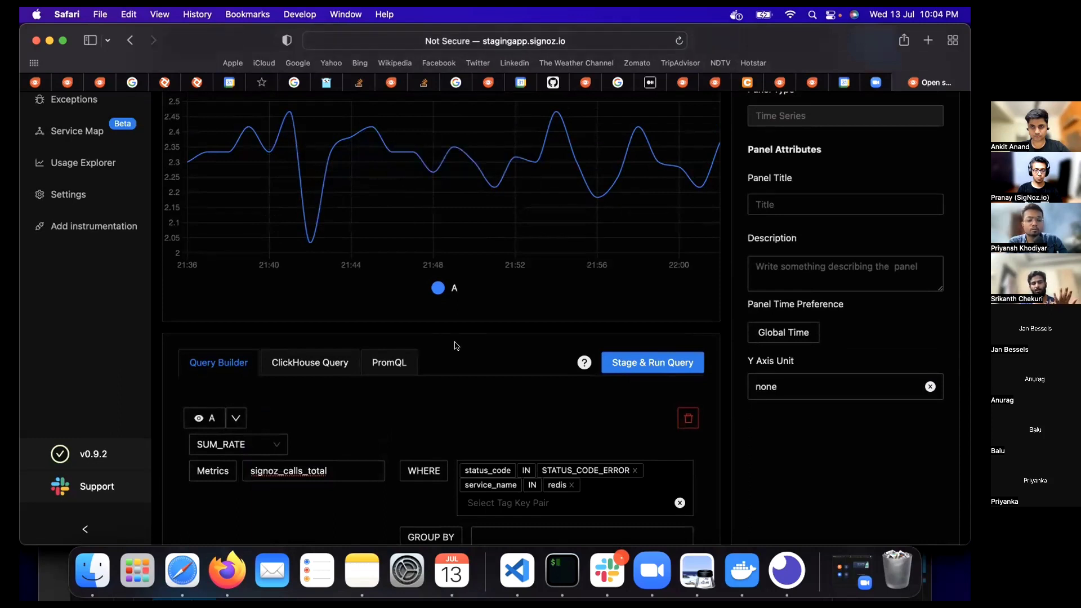
Add query B and have it apply SUM_RATE to the signoz_calls_total metric
{"action": "scroll", "coordinate": [454, 345], "scroll_direction": "down", "scroll_amount": 5}
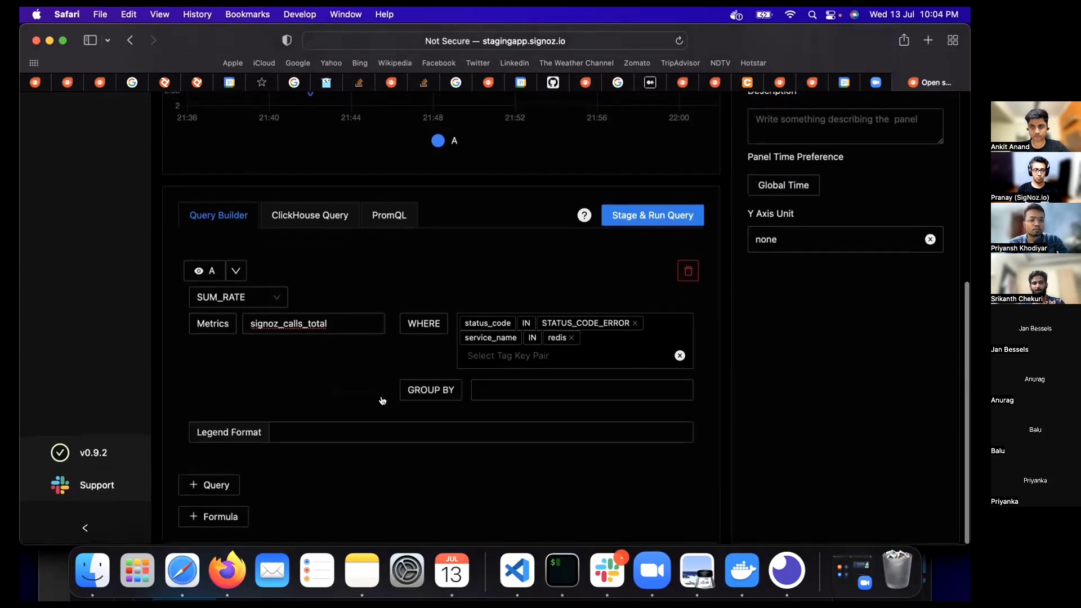
{"action": "left_click", "coordinate": [225, 486]}
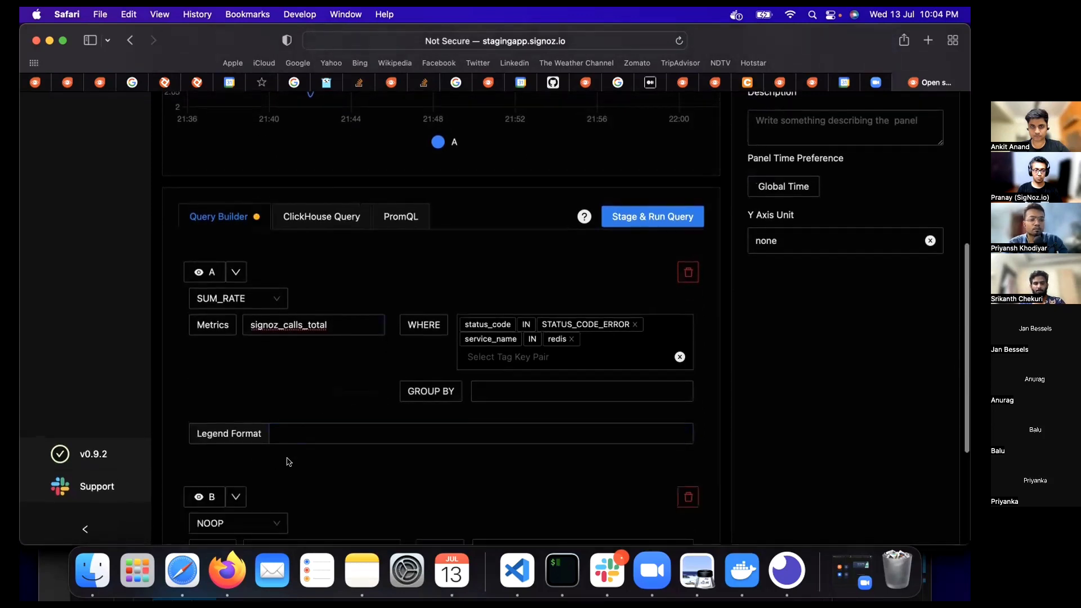
{"action": "scroll", "coordinate": [288, 461], "scroll_direction": "down", "scroll_amount": 2}
{"action": "left_click", "coordinate": [259, 433]}
{"action": "scroll", "coordinate": [242, 473], "scroll_direction": "down", "scroll_amount": 4}
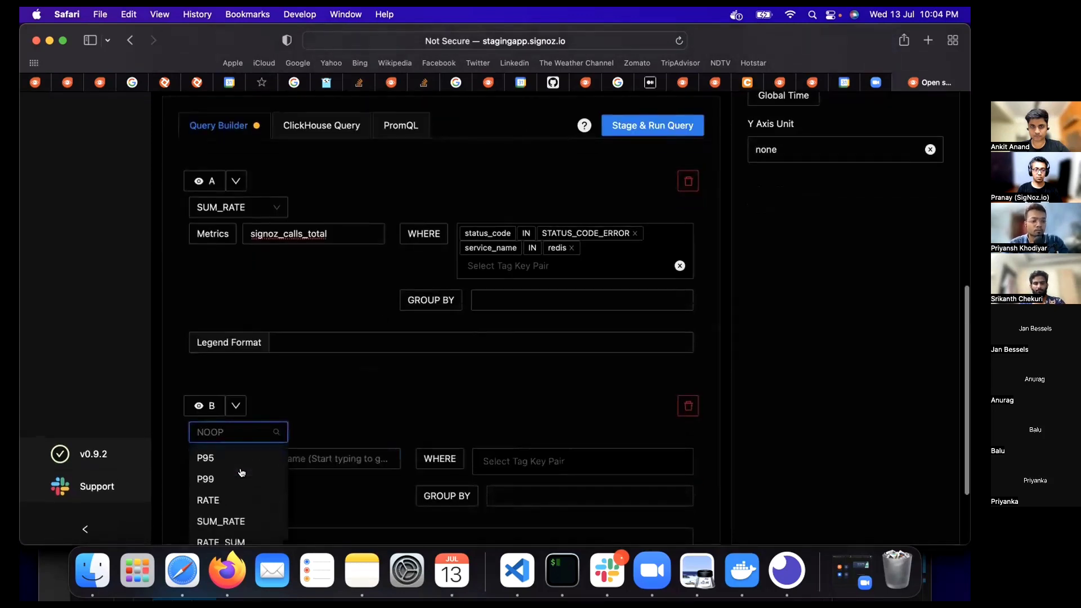
{"action": "scroll", "coordinate": [241, 472], "scroll_direction": "down", "scroll_amount": 1}
{"action": "left_click", "coordinate": [237, 502]}
{"action": "left_click", "coordinate": [306, 444]}
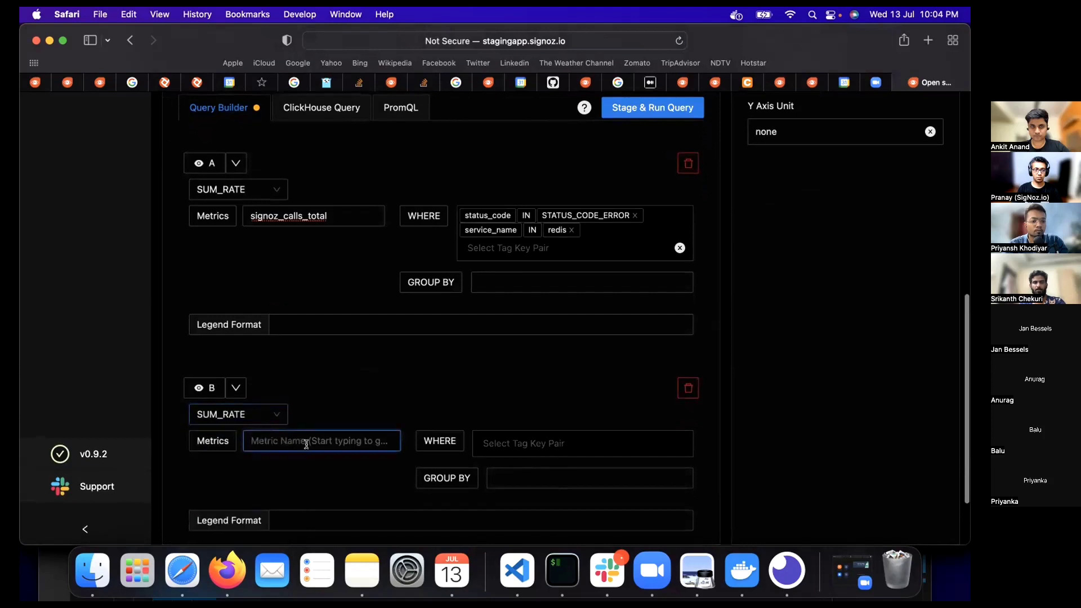
{"action": "type", "text": "signo"}
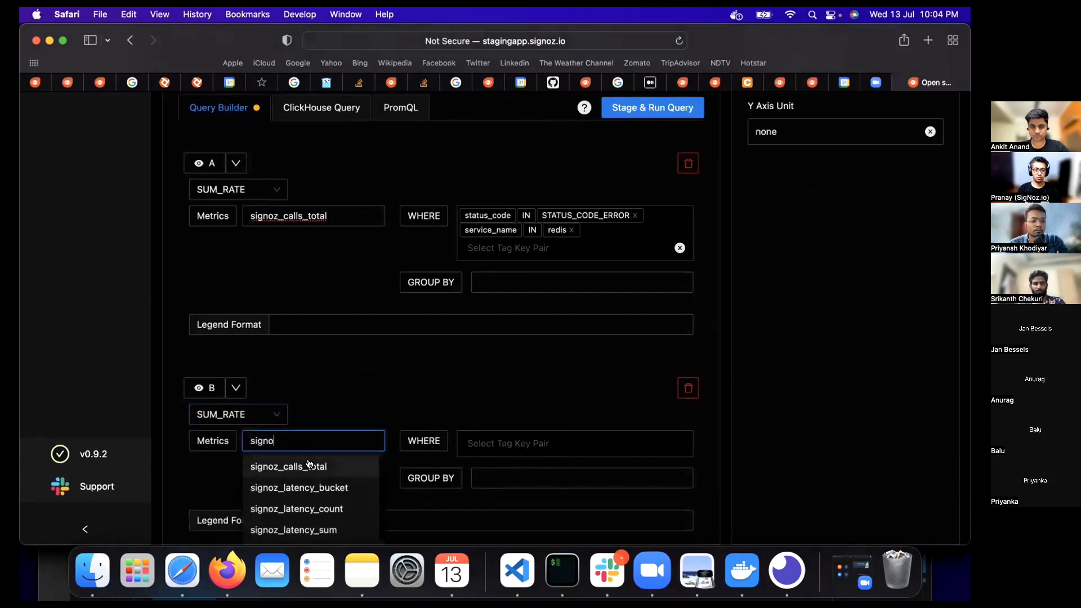
{"action": "left_click", "coordinate": [313, 466]}
Filter query B to service_name in redis and run both queries to plot failed and total redis calls
{"action": "left_click", "coordinate": [529, 445]}
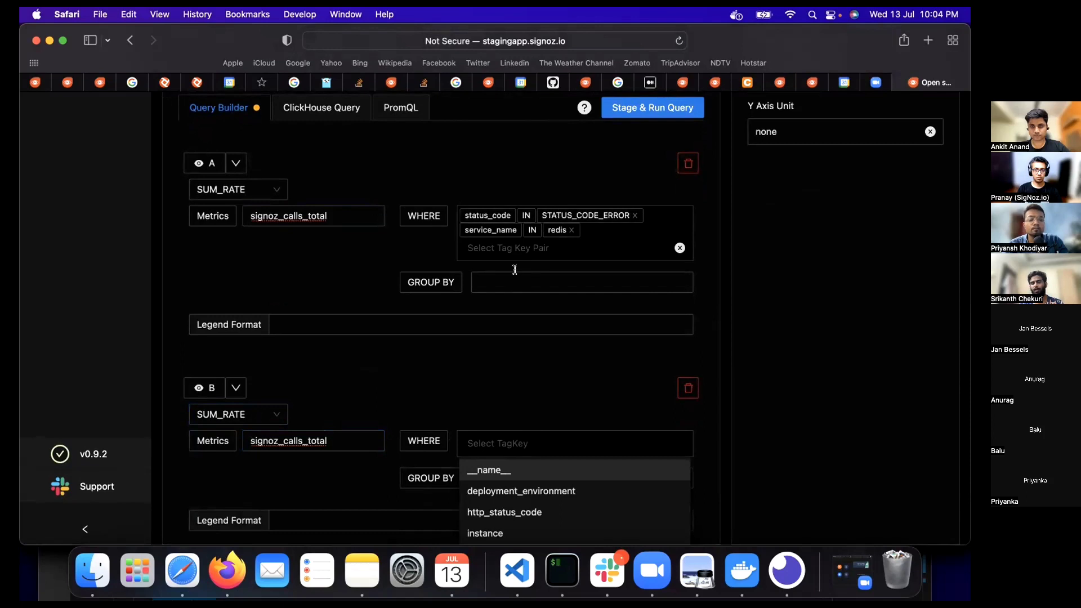
{"action": "scroll", "coordinate": [504, 388], "scroll_direction": "down", "scroll_amount": 3}
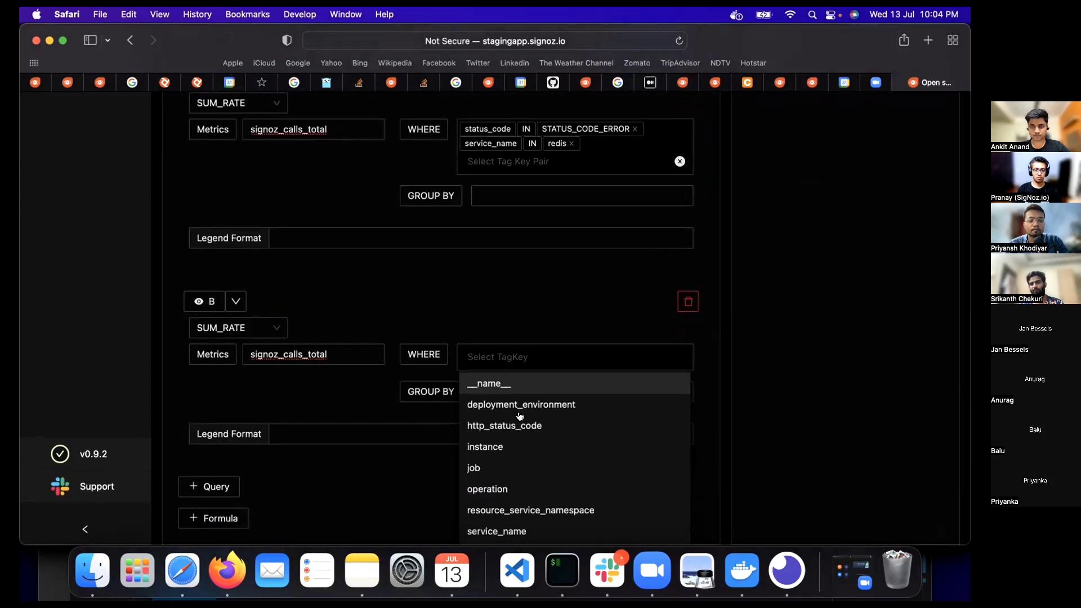
{"action": "scroll", "coordinate": [523, 449], "scroll_direction": "down", "scroll_amount": 3}
{"action": "left_click", "coordinate": [525, 446]}
{"action": "left_click", "coordinate": [521, 373]}
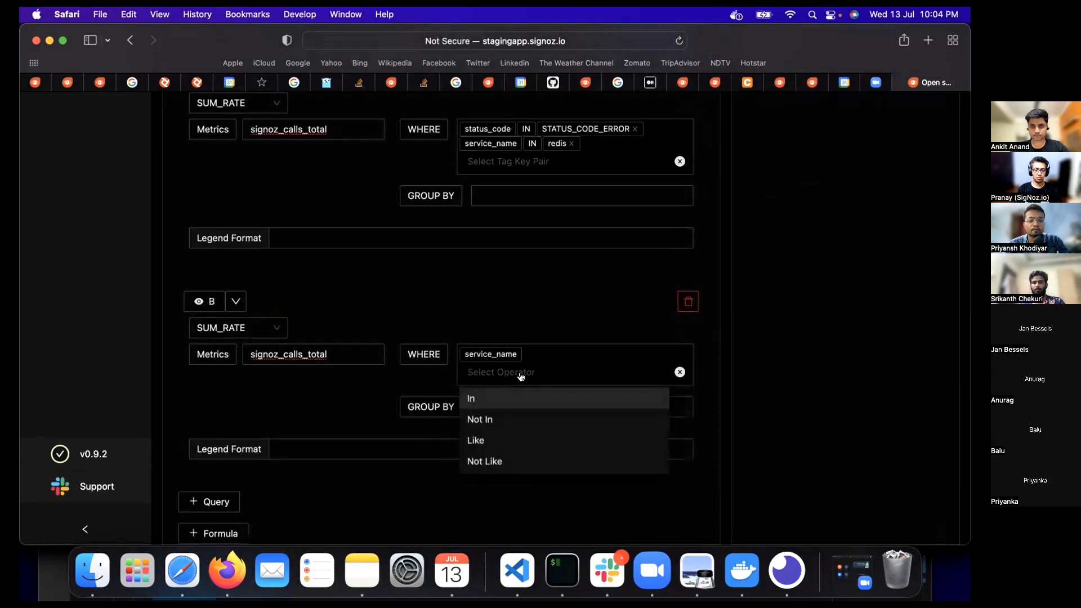
{"action": "left_click", "coordinate": [517, 395]}
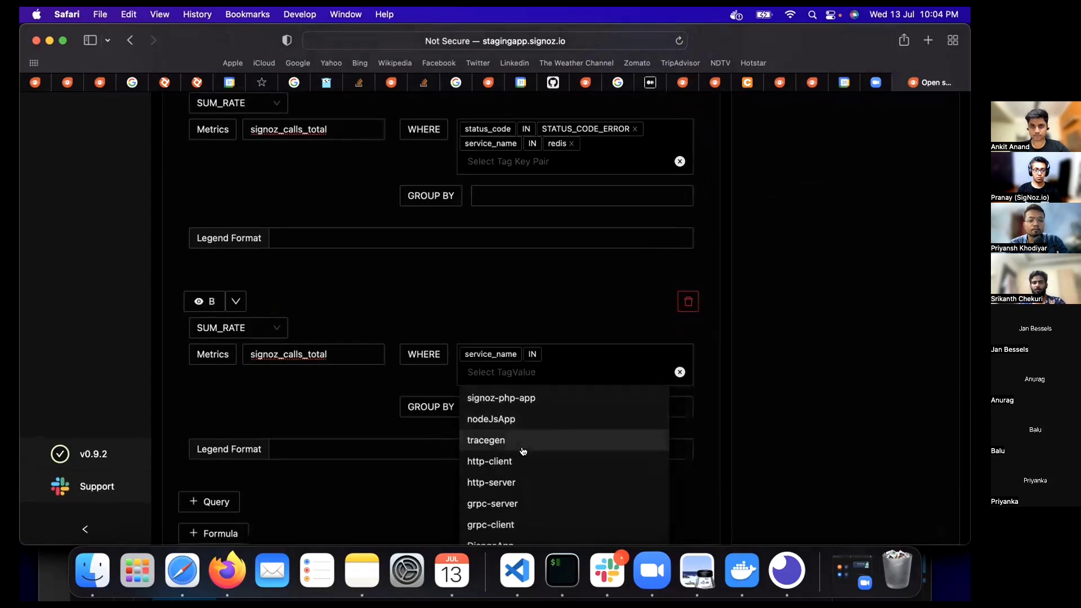
{"action": "type", "text": "red"}
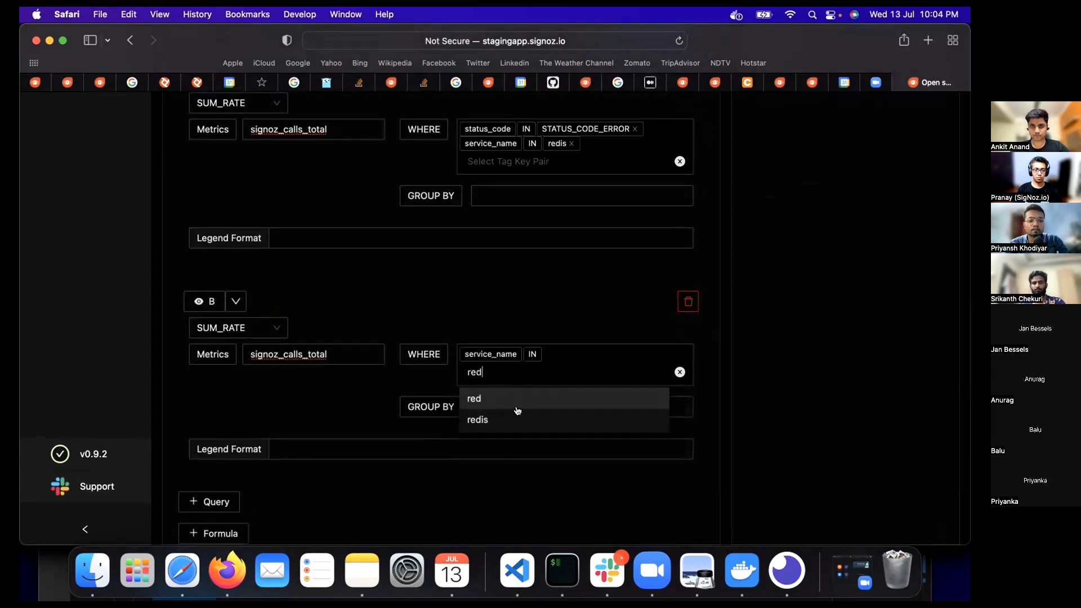
{"action": "left_click", "coordinate": [484, 419]}
{"action": "left_click", "coordinate": [372, 387]}
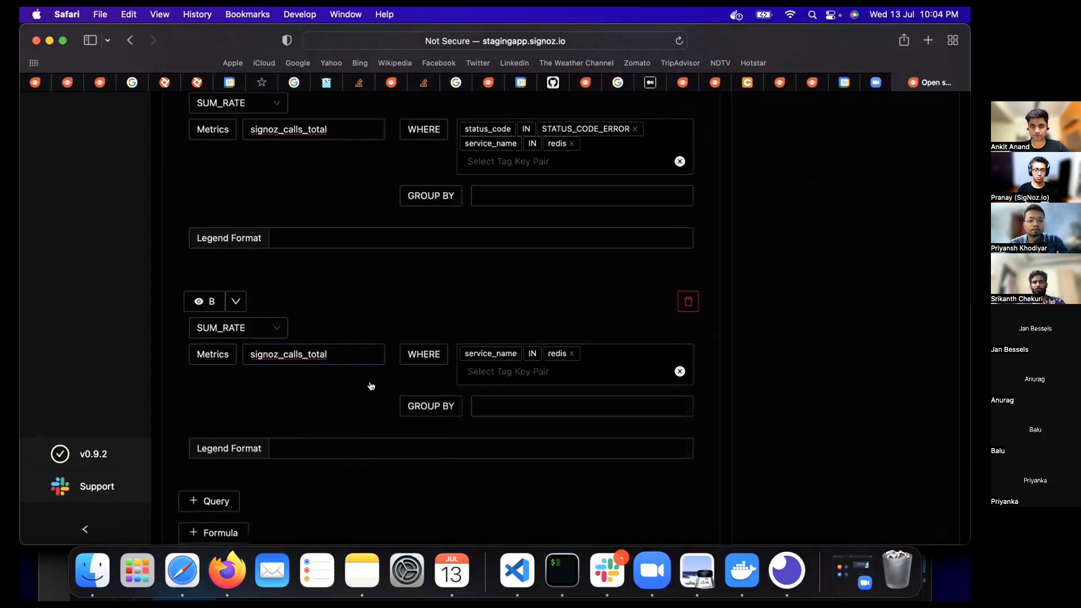
{"action": "scroll", "coordinate": [448, 274], "scroll_direction": "up", "scroll_amount": 5}
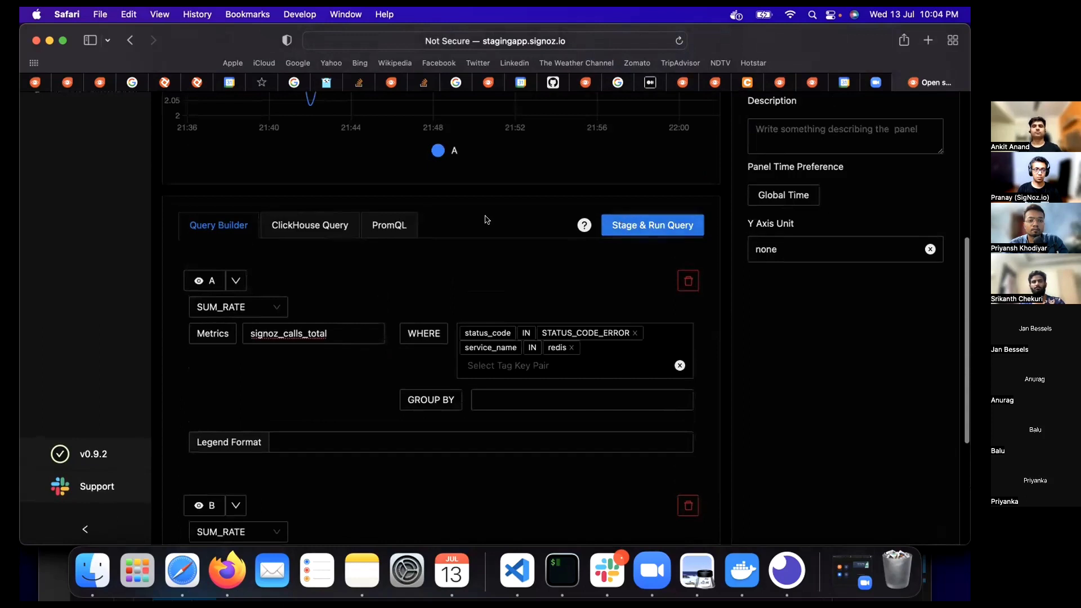
{"action": "scroll", "coordinate": [487, 220], "scroll_direction": "up", "scroll_amount": 2}
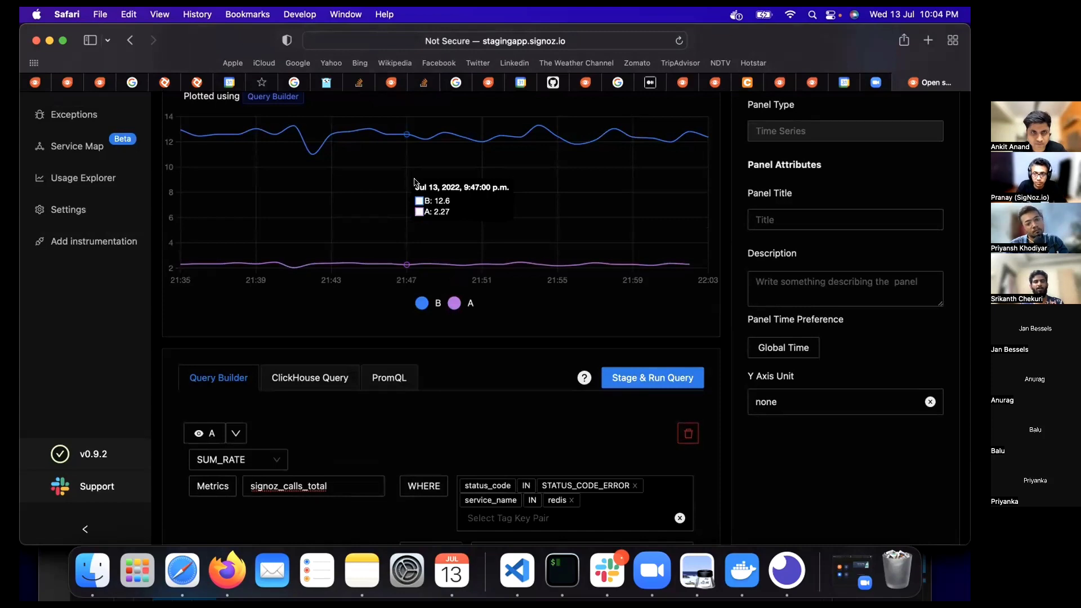
Add a formula that divides the failed calls by the total calls, entered as A/B
{"action": "scroll", "coordinate": [340, 484], "scroll_direction": "down", "scroll_amount": 10}
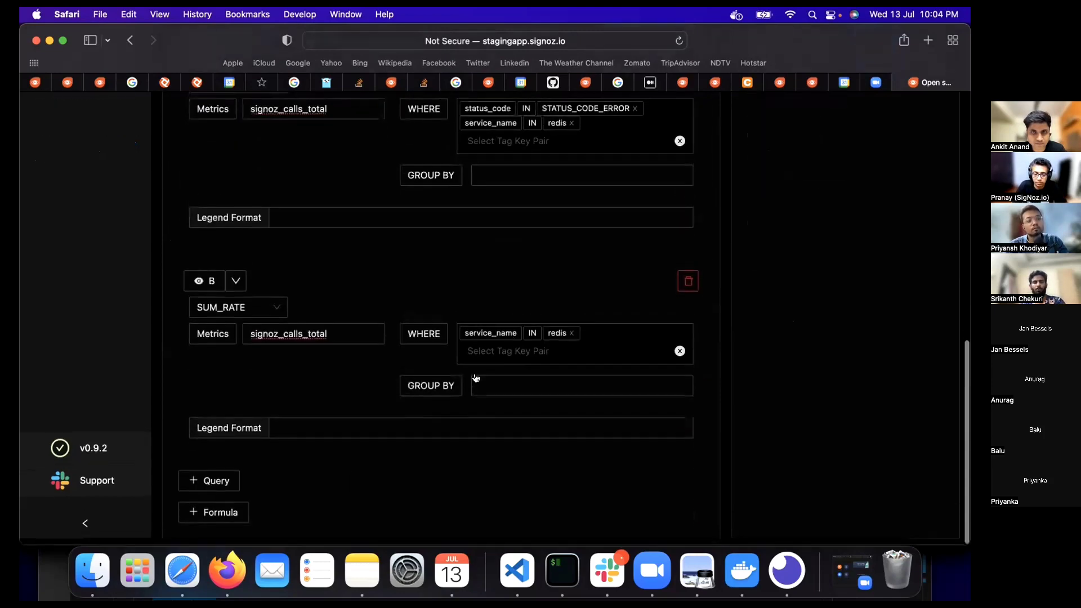
{"action": "left_click", "coordinate": [246, 513]}
{"action": "scroll", "coordinate": [316, 466], "scroll_direction": "down", "scroll_amount": 2}
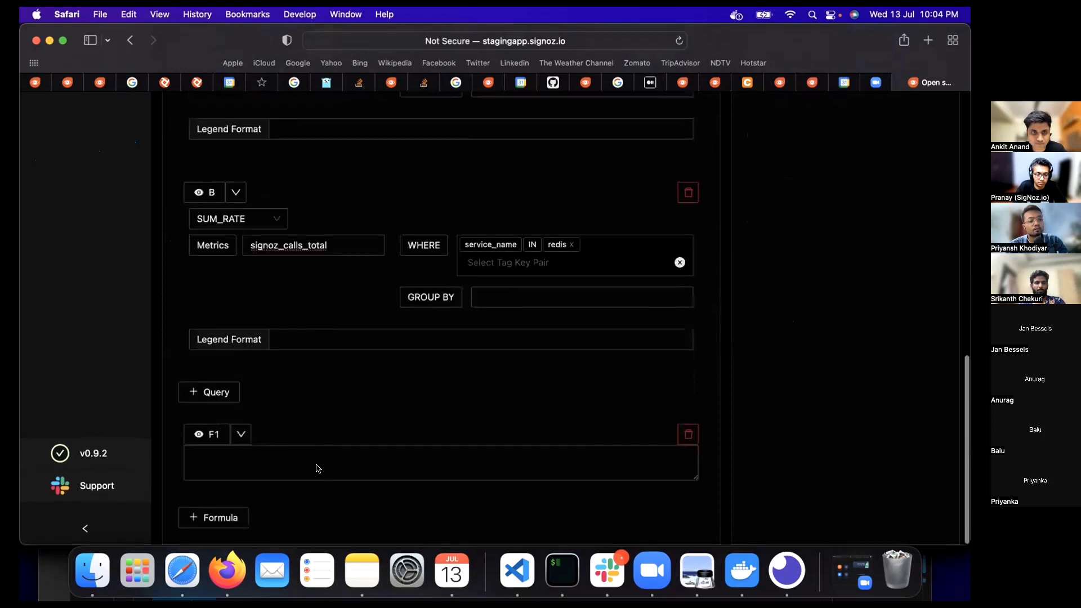
{"action": "left_click", "coordinate": [297, 466]}
{"action": "type", "text": "A/B"}
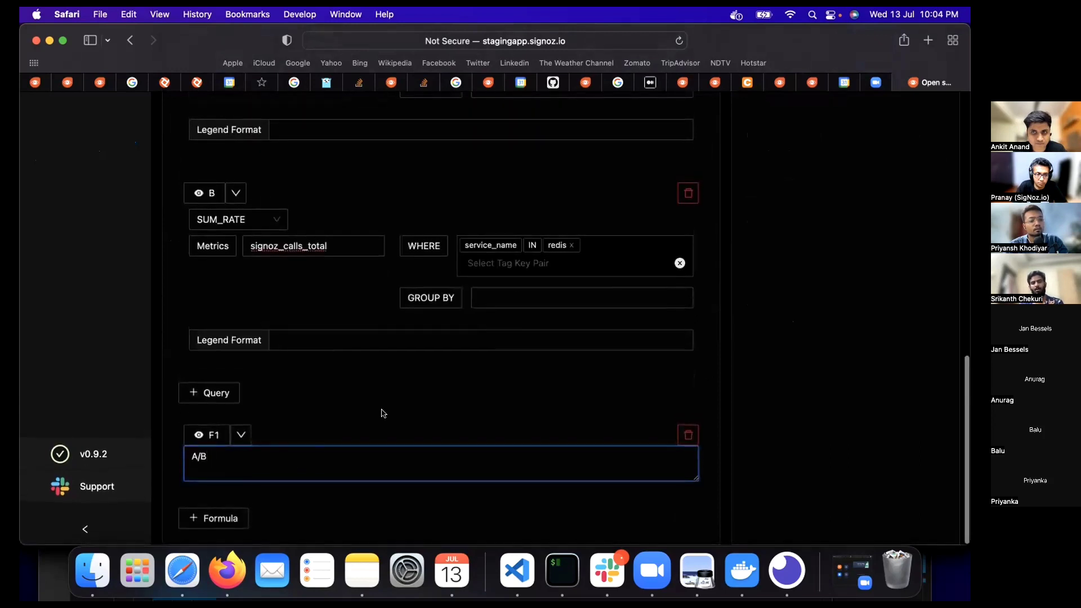
Hide queries A and B so that only the formula F1 is plotted
{"action": "scroll", "coordinate": [382, 414], "scroll_direction": "up", "scroll_amount": 6}
{"action": "scroll", "coordinate": [382, 414], "scroll_direction": "up", "scroll_amount": 1}
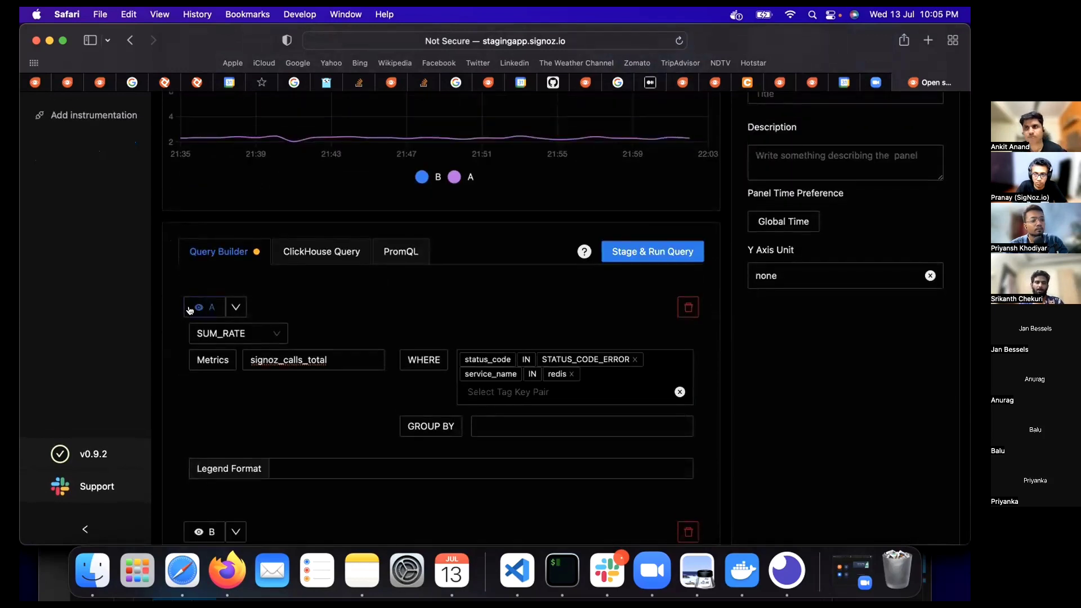
{"action": "left_click", "coordinate": [197, 307]}
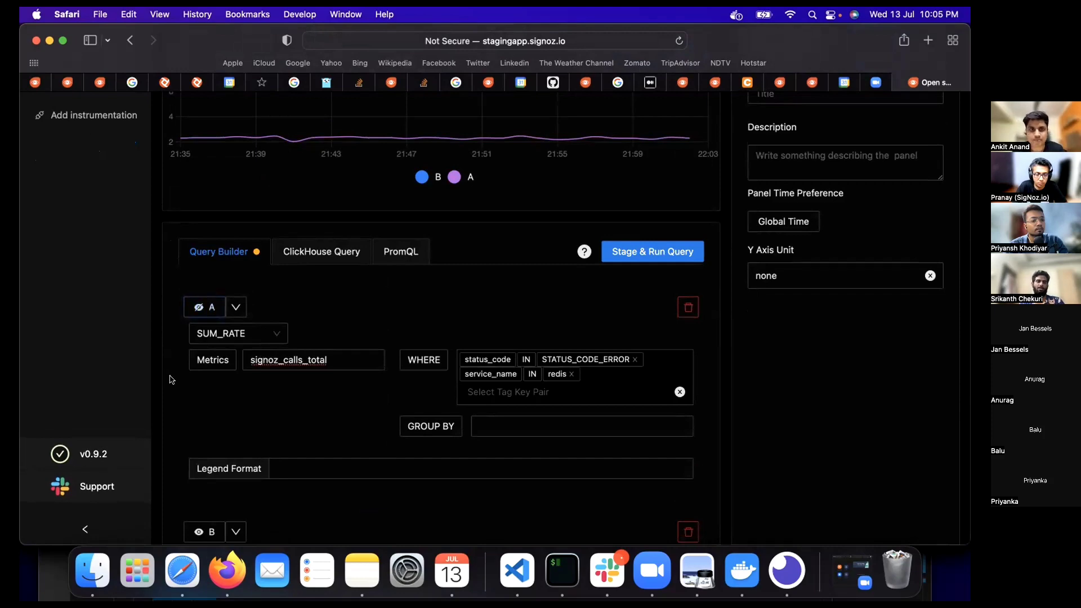
{"action": "scroll", "coordinate": [171, 379], "scroll_direction": "down", "scroll_amount": 5}
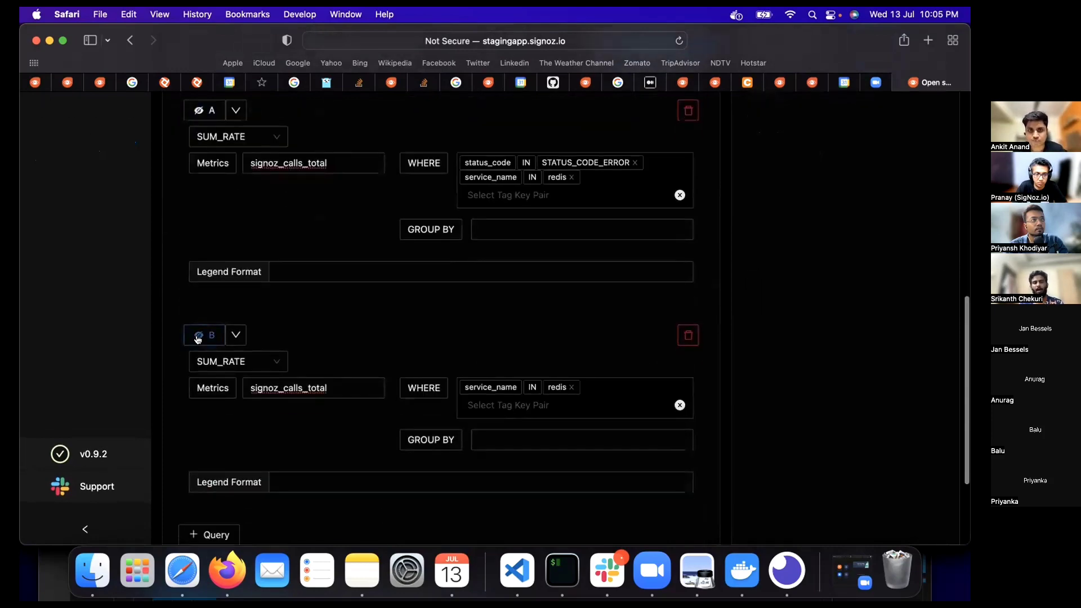
{"action": "scroll", "coordinate": [343, 321], "scroll_direction": "down", "scroll_amount": 4}
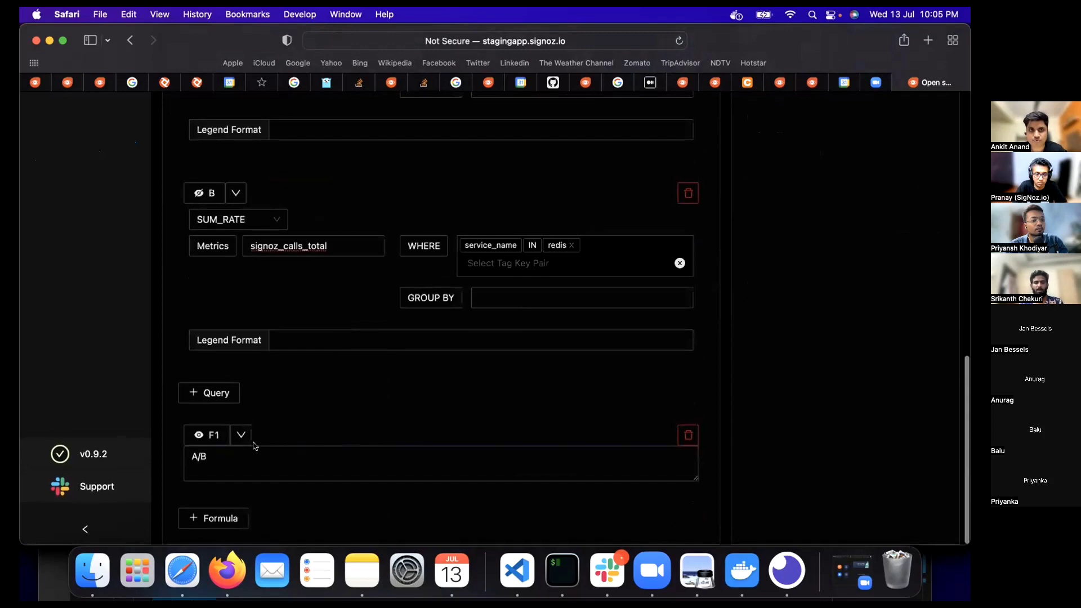
Run the query to plot the redis error ratio from formula F1
{"action": "scroll", "coordinate": [366, 405], "scroll_direction": "up", "scroll_amount": 12}
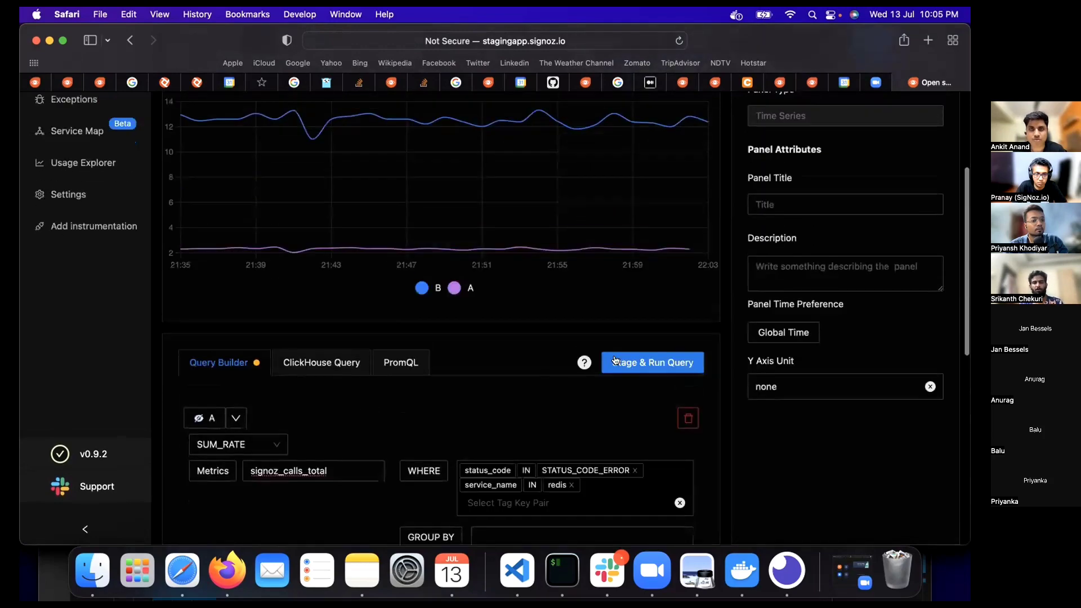
{"action": "left_click", "coordinate": [615, 360]}
{"action": "scroll", "coordinate": [511, 352], "scroll_direction": "up", "scroll_amount": 3}
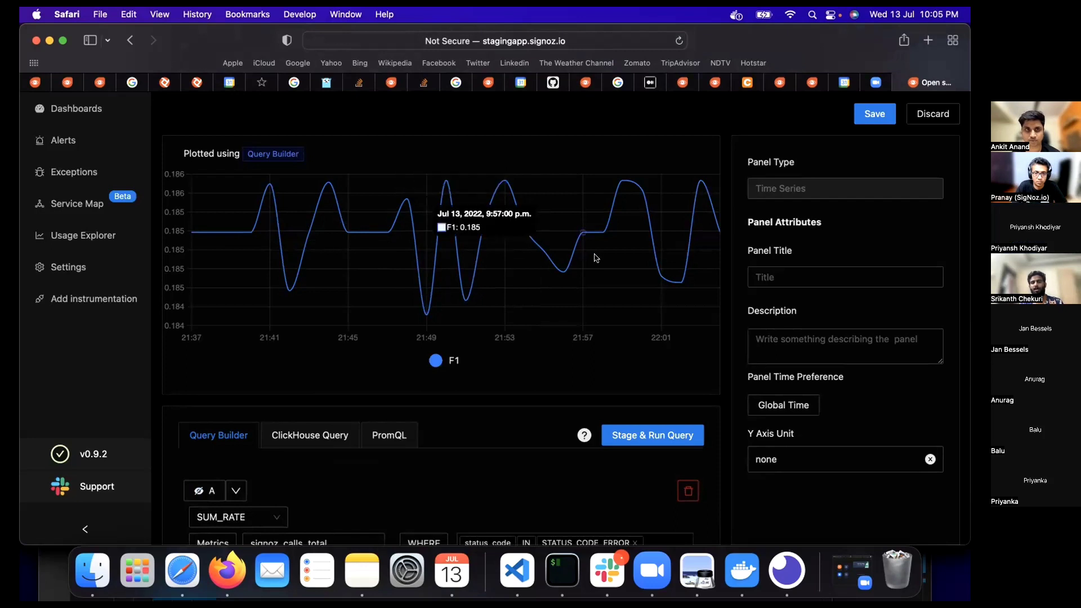
Title the panel "Error rate" and save it to the dashboard
{"action": "left_click", "coordinate": [772, 281]}
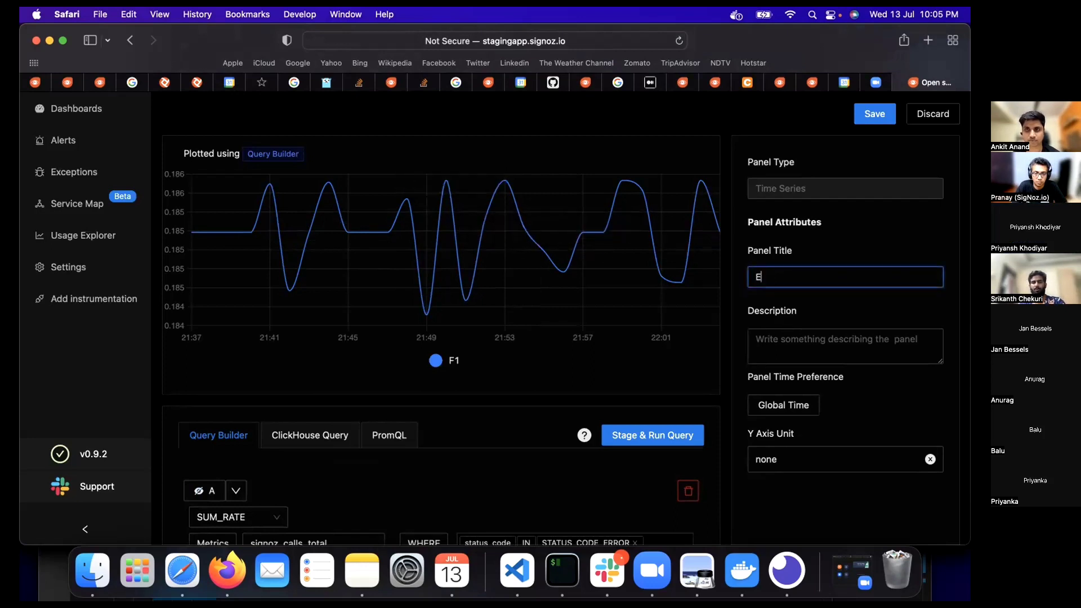
{"action": "key", "text": "BackSpace"}
{"action": "key", "text": "BackSpace"}
{"action": "key", "text": "BackSpace"}
{"action": "type", "text": "ror erea"}
{"action": "key", "text": "BackSpace"}
{"action": "key", "text": "BackSpace"}
{"action": "key", "text": "BackSpace"}
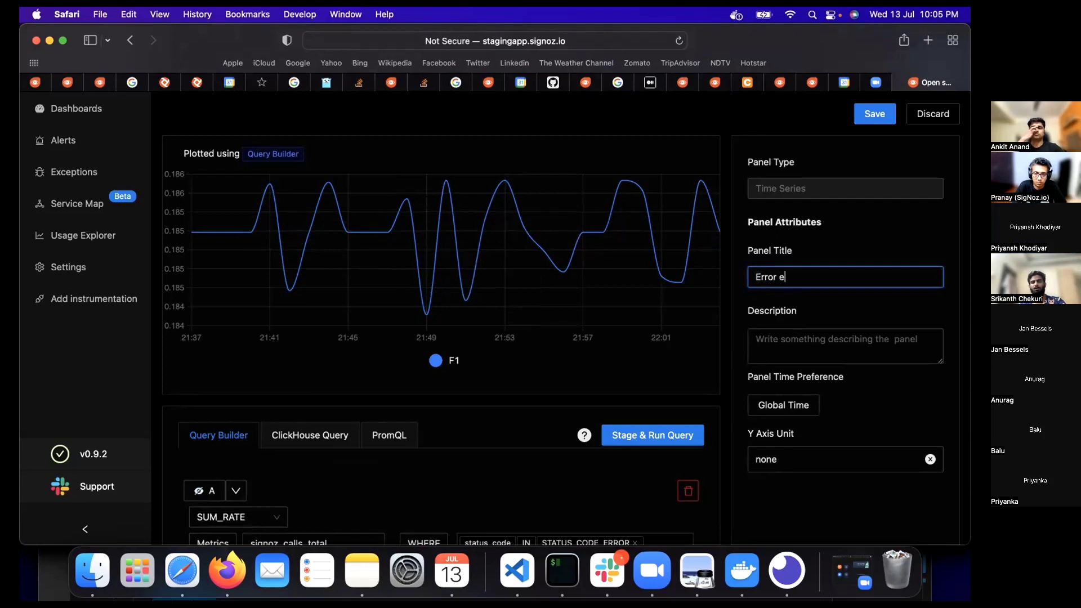
{"action": "type", "text": "ate"}
{"action": "key", "text": "BackSpace"}
{"action": "key", "text": "BackSpace"}
{"action": "key", "text": "BackSpace"}
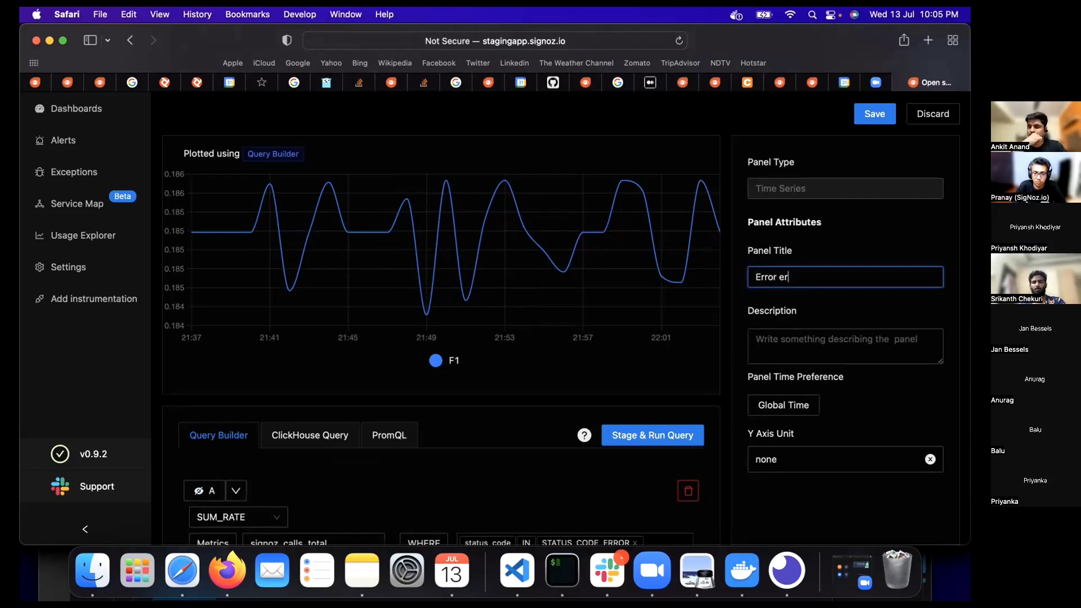
{"action": "type", "text": "te"}
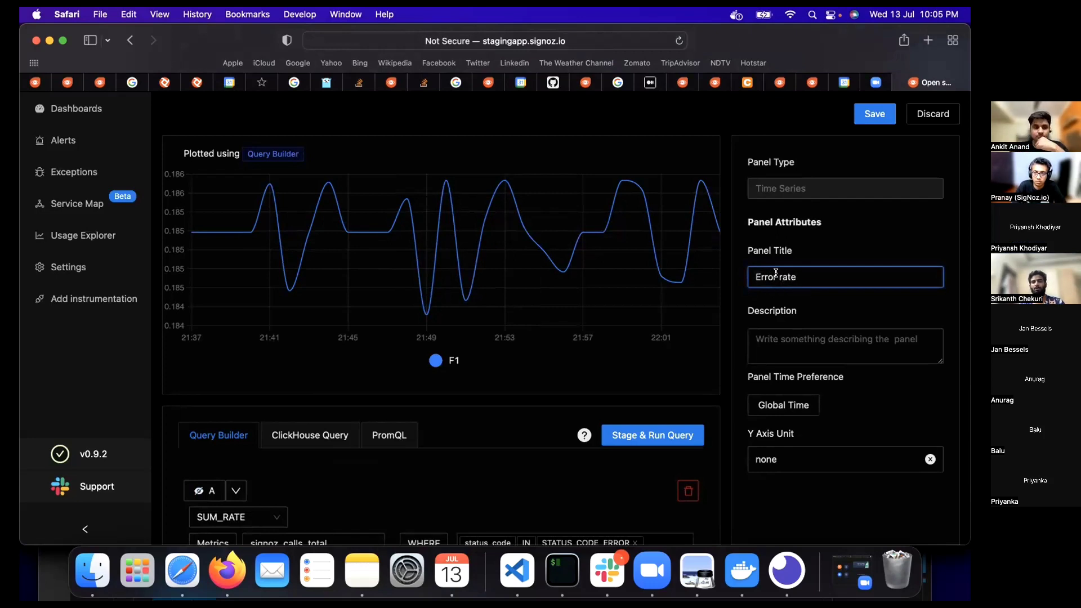
{"action": "left_click", "coordinate": [868, 119]}
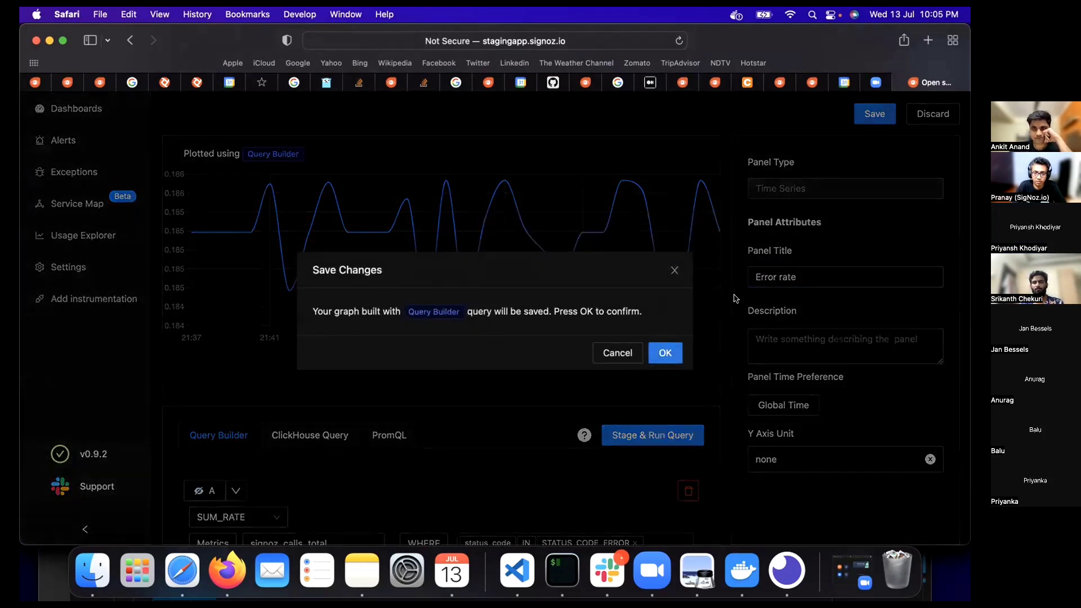
{"action": "left_click", "coordinate": [665, 353]}
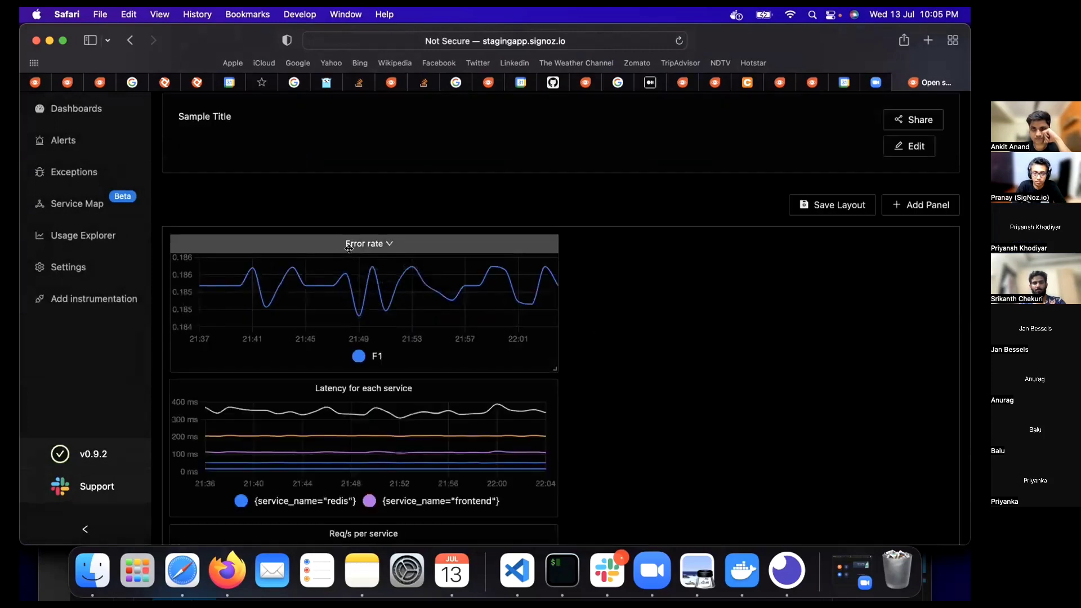
Reopen the Error rate panel for editing, set its Y axis unit to Percent (0.0-1.0) and save it
{"action": "left_click", "coordinate": [365, 243]}
{"action": "left_click", "coordinate": [362, 287]}
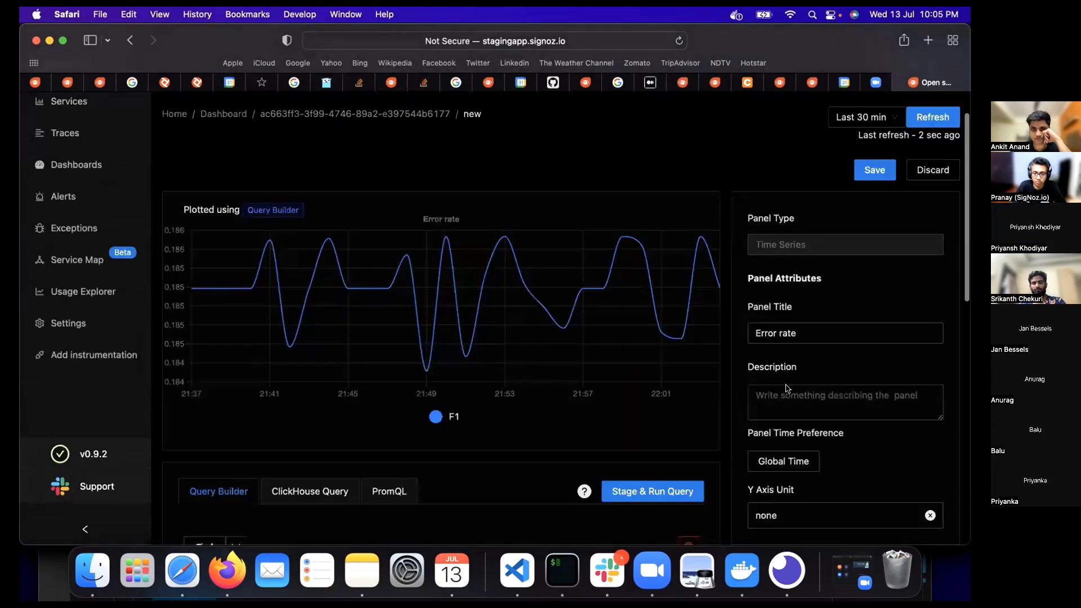
{"action": "scroll", "coordinate": [782, 355], "scroll_direction": "down", "scroll_amount": 5}
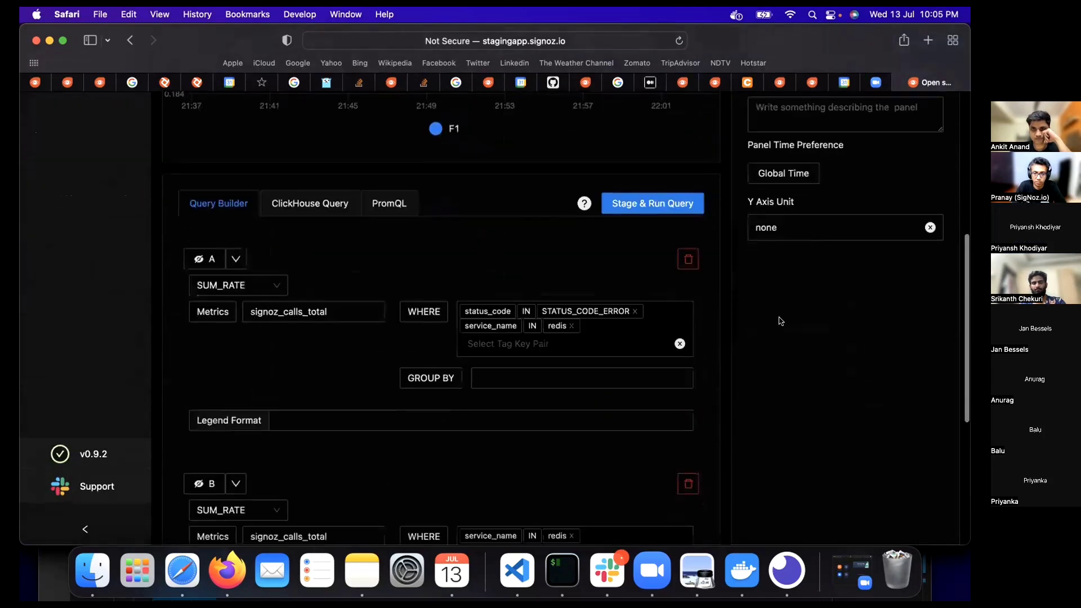
{"action": "left_click", "coordinate": [784, 239]}
{"action": "type", "text": "per"}
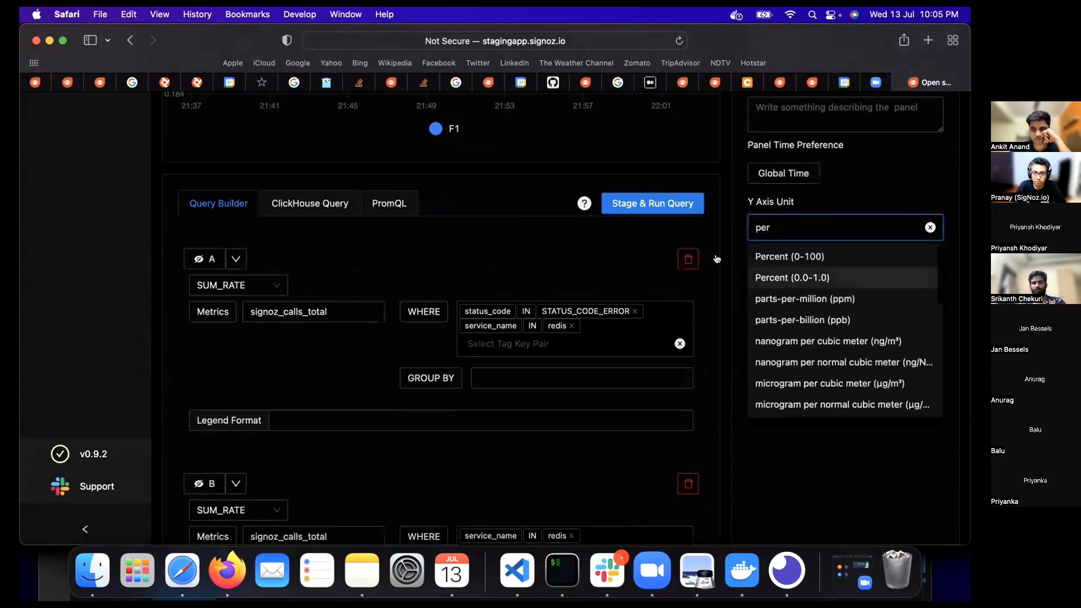
{"action": "left_click", "coordinate": [792, 278]}
{"action": "scroll", "coordinate": [731, 271], "scroll_direction": "up", "scroll_amount": 6}
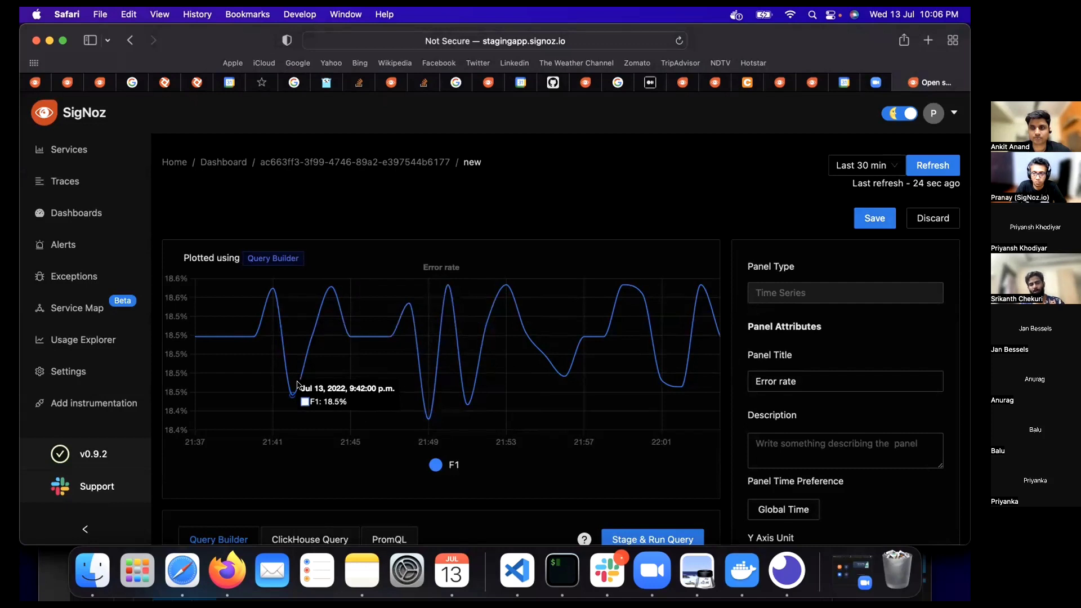
{"action": "left_click", "coordinate": [867, 218]}
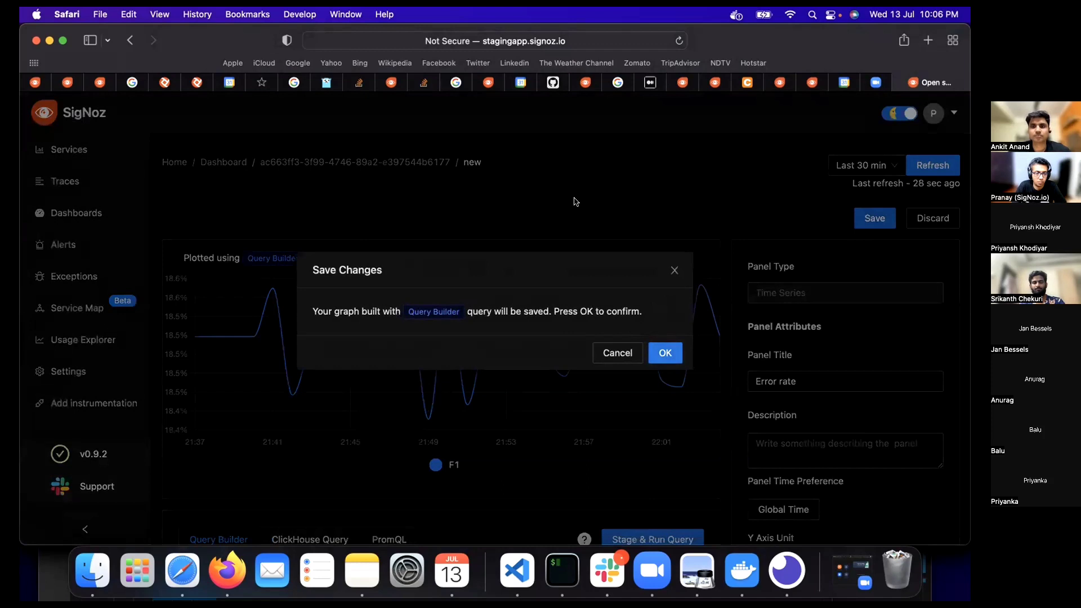
Move the Error rate panel into the empty second column of the dashboard's first row
{"action": "scroll", "coordinate": [575, 202], "scroll_direction": "down", "scroll_amount": 2}
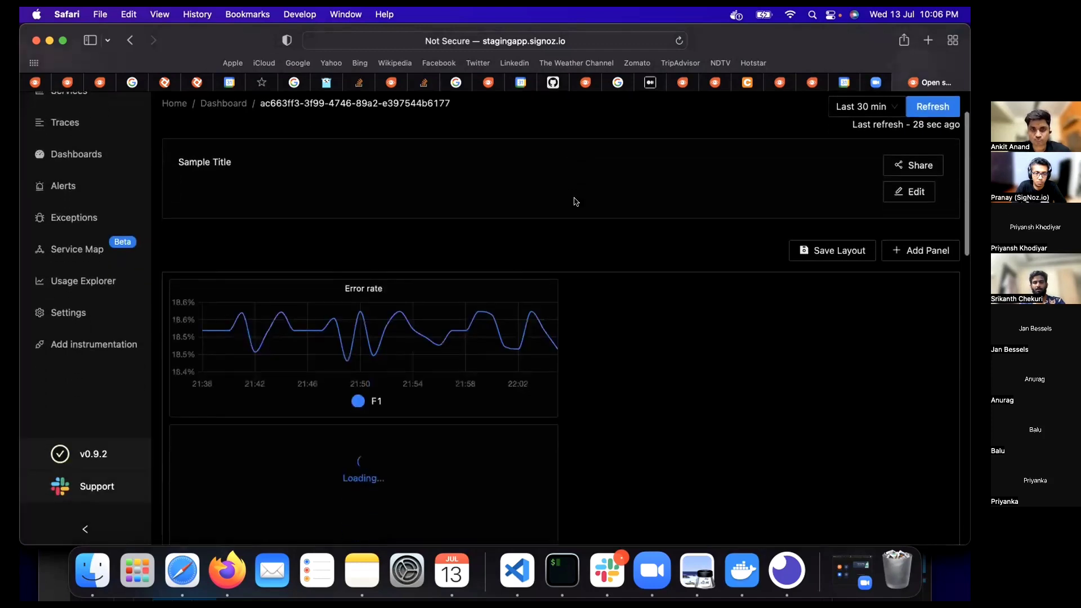
{"action": "left_click_drag", "start_coordinate": [402, 277], "coordinate": [788, 280]}
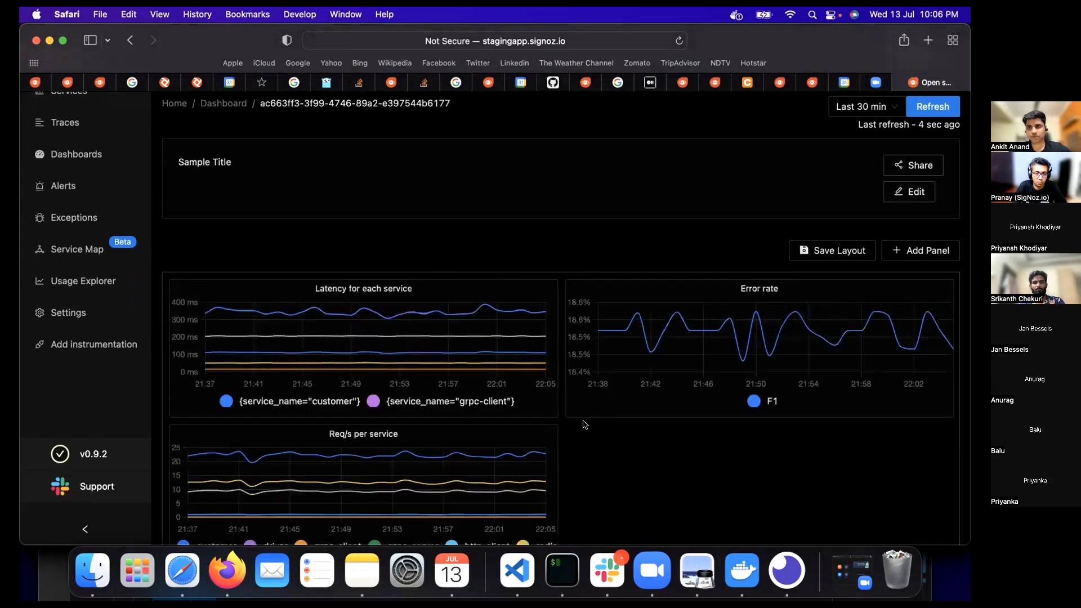
Move the Disk average wait time panel beside Req/s per service and the CPU Util panel beside N/W errors
{"action": "scroll", "coordinate": [502, 434], "scroll_direction": "down", "scroll_amount": 1}
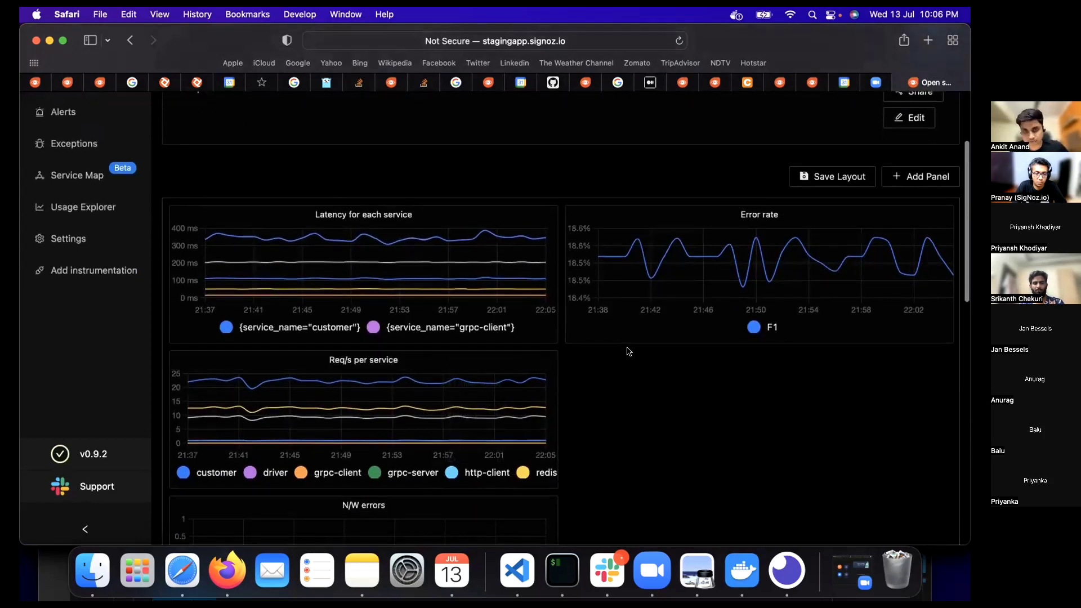
{"action": "scroll", "coordinate": [627, 371], "scroll_direction": "down", "scroll_amount": 1}
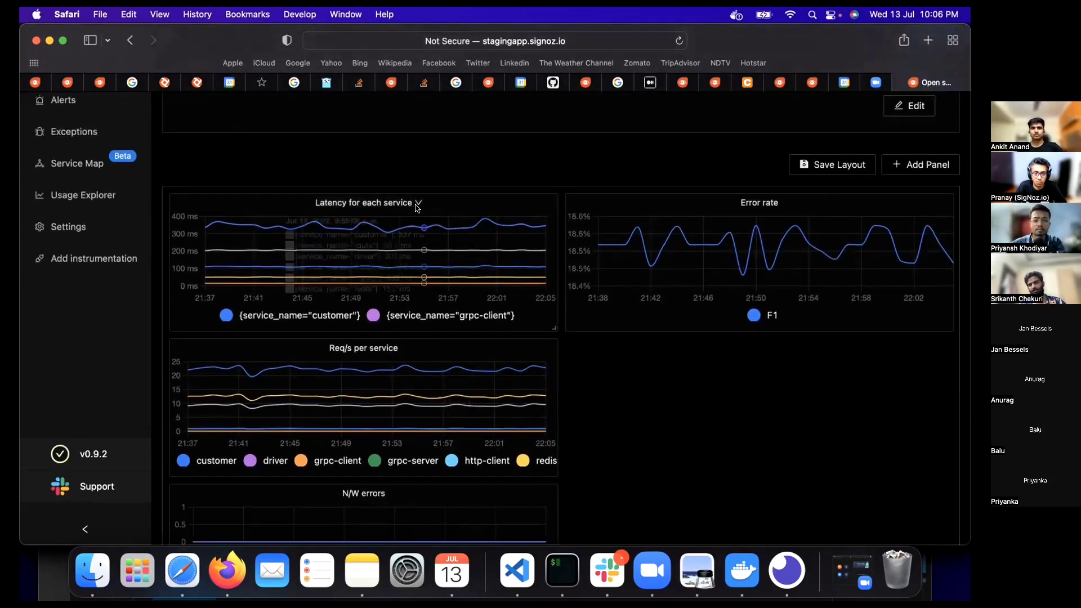
{"action": "mouse_move", "coordinate": [419, 241]}
{"action": "scroll", "coordinate": [420, 241], "scroll_direction": "down", "scroll_amount": 1}
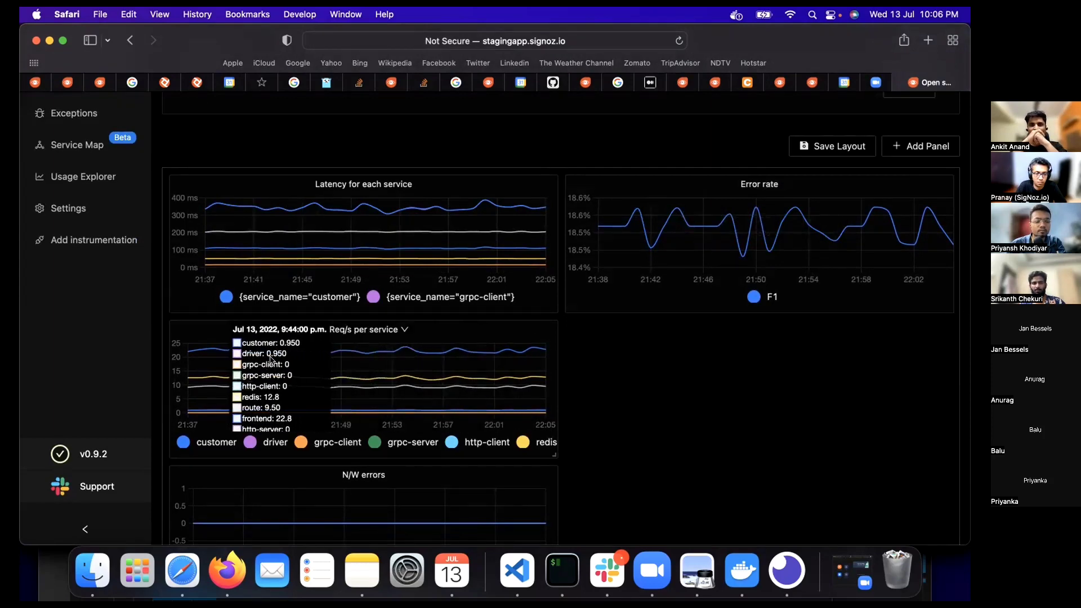
{"action": "scroll", "coordinate": [271, 359], "scroll_direction": "down", "scroll_amount": 2}
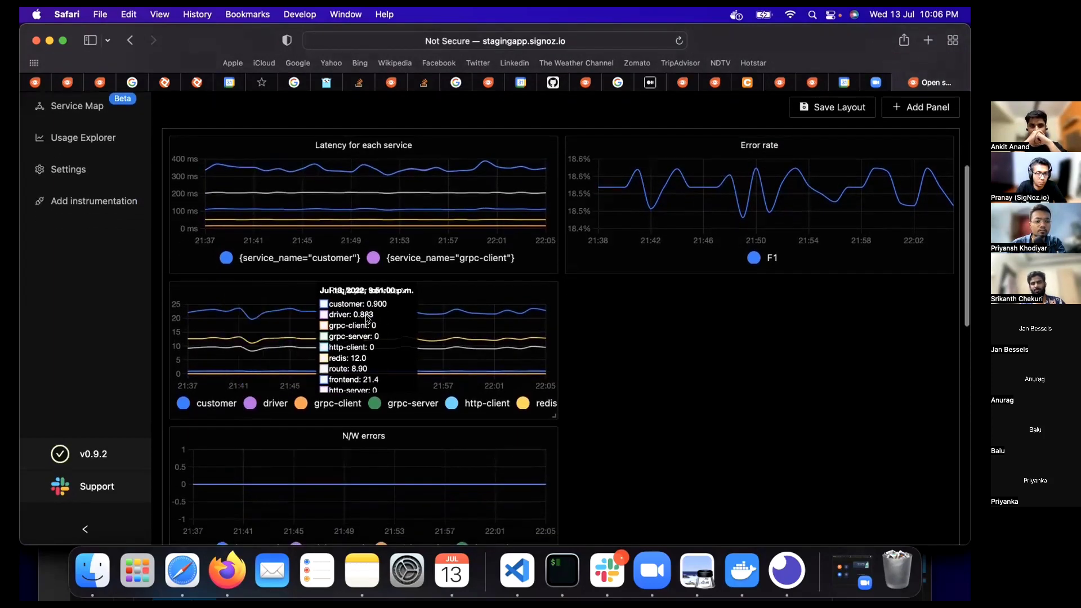
{"action": "scroll", "coordinate": [367, 318], "scroll_direction": "down", "scroll_amount": 5}
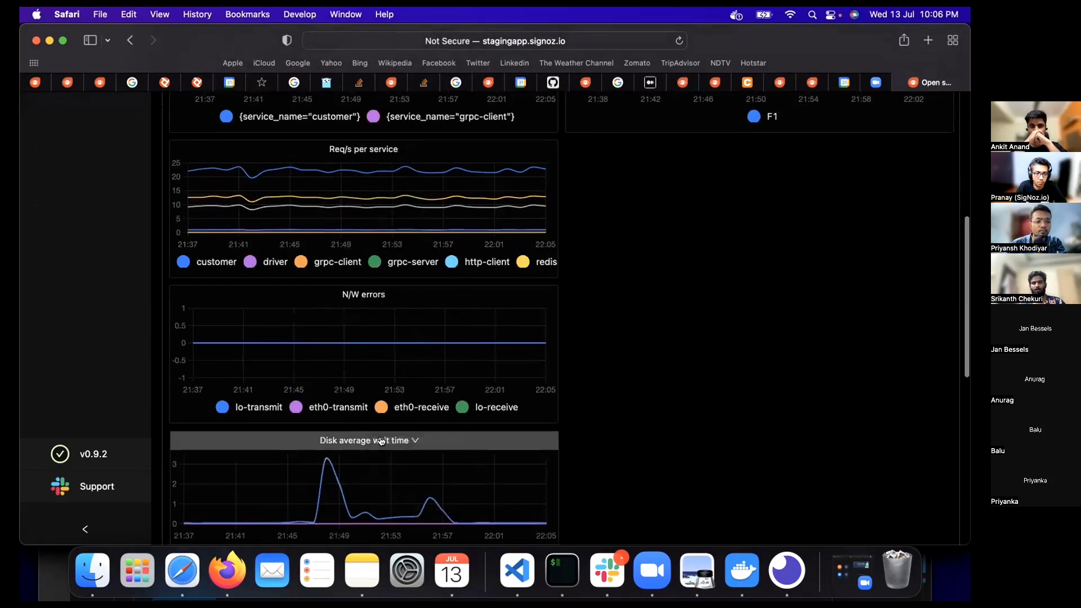
{"action": "left_click_drag", "start_coordinate": [381, 440], "coordinate": [745, 309]}
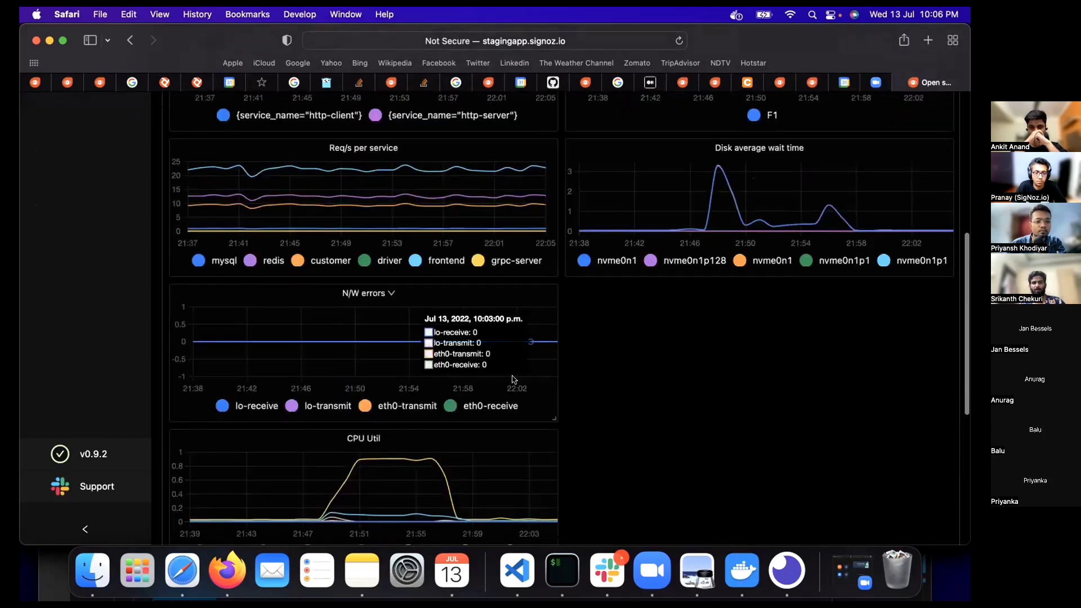
{"action": "left_click_drag", "start_coordinate": [364, 439], "coordinate": [796, 285]}
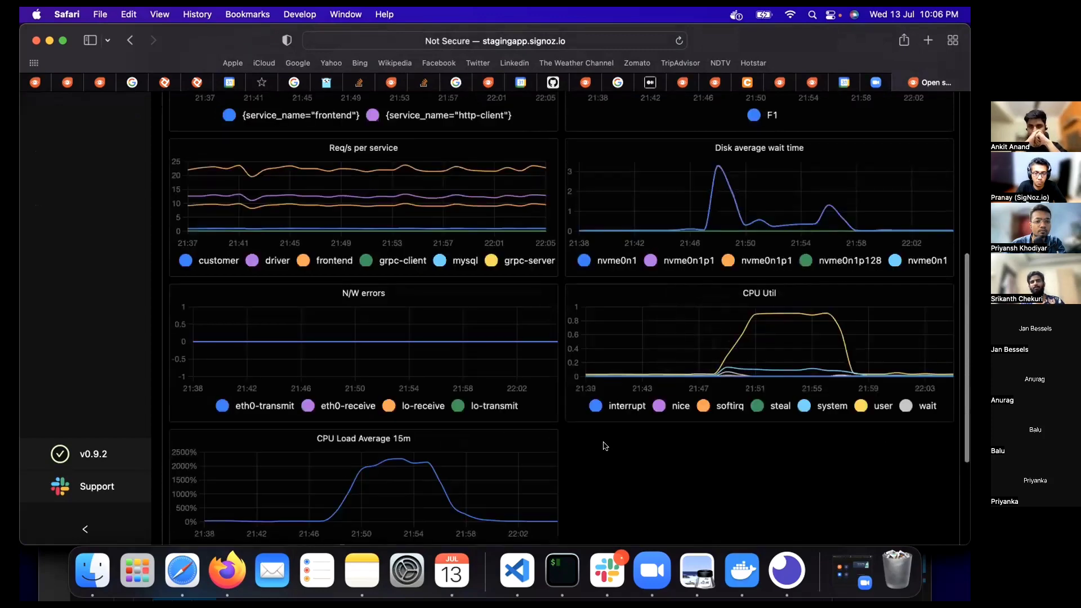
Open the Req/s per service panel for editing to view its chart and return to the dashboard without saving
{"action": "scroll", "coordinate": [602, 442], "scroll_direction": "up", "scroll_amount": 2}
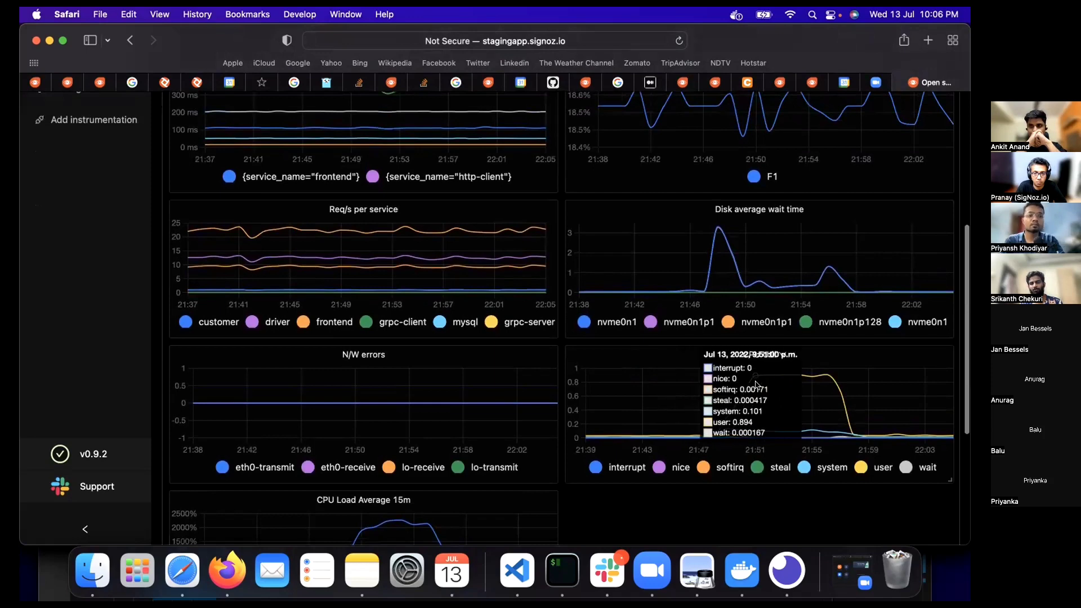
{"action": "scroll", "coordinate": [563, 360], "scroll_direction": "up", "scroll_amount": 3}
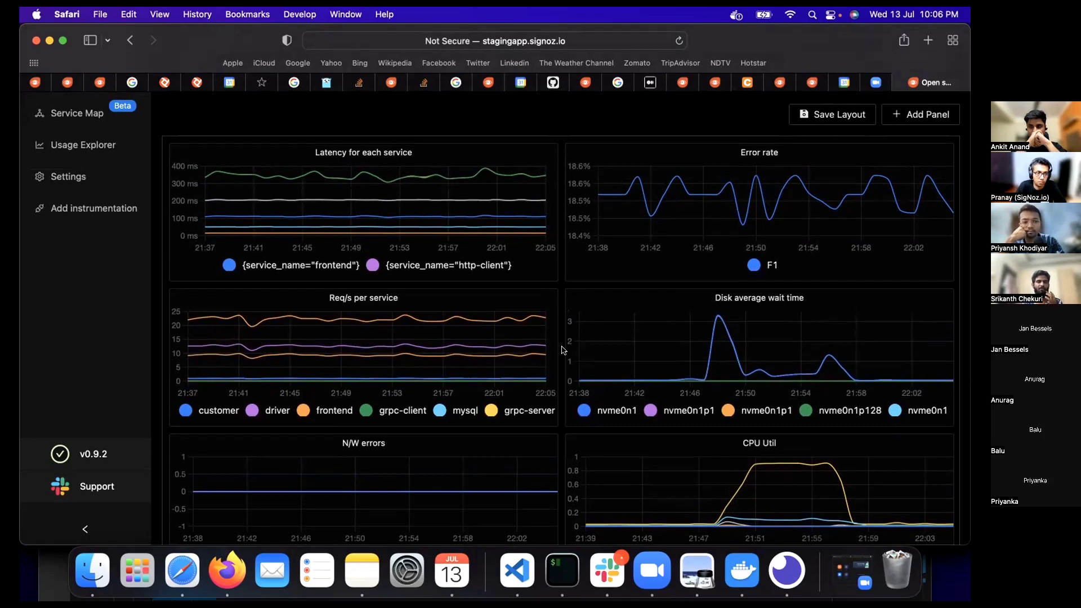
{"action": "left_click", "coordinate": [361, 296]}
{"action": "left_click", "coordinate": [356, 333]}
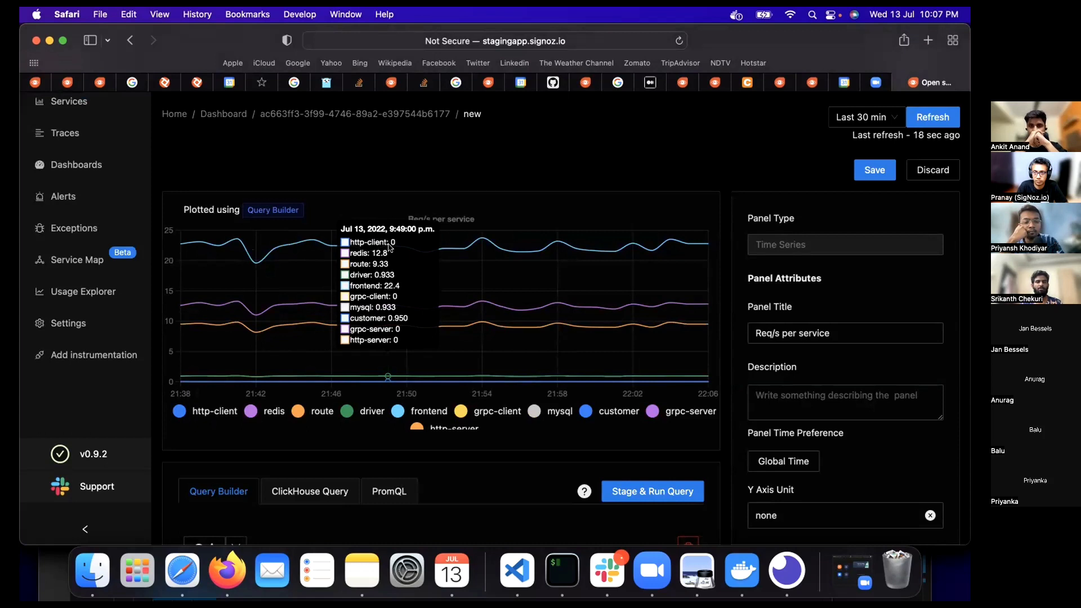
{"action": "scroll", "coordinate": [357, 172], "scroll_direction": "up", "scroll_amount": 2}
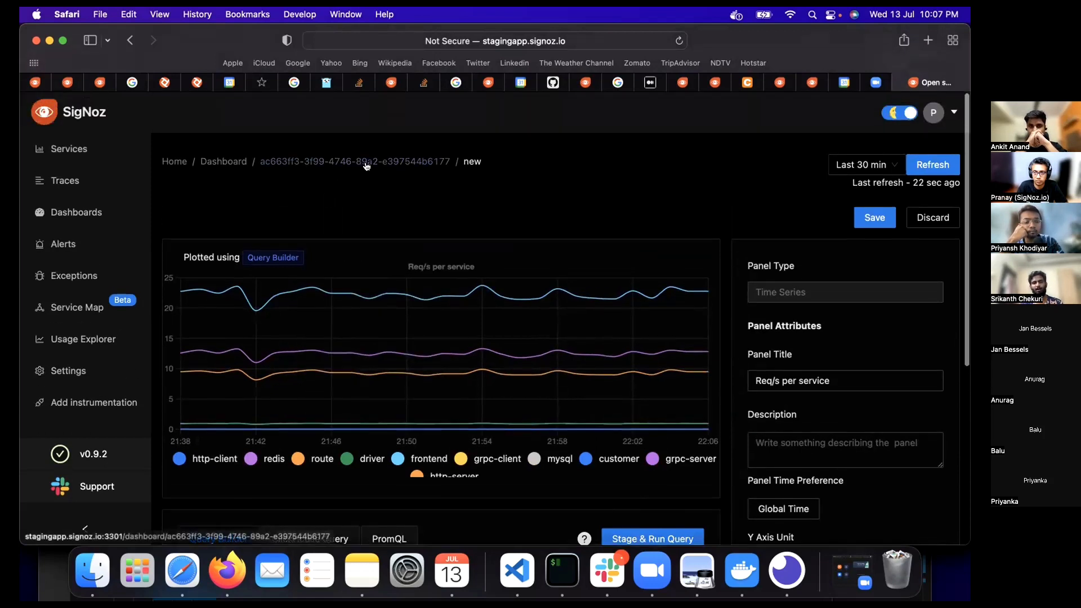
{"action": "left_click", "coordinate": [366, 164]}
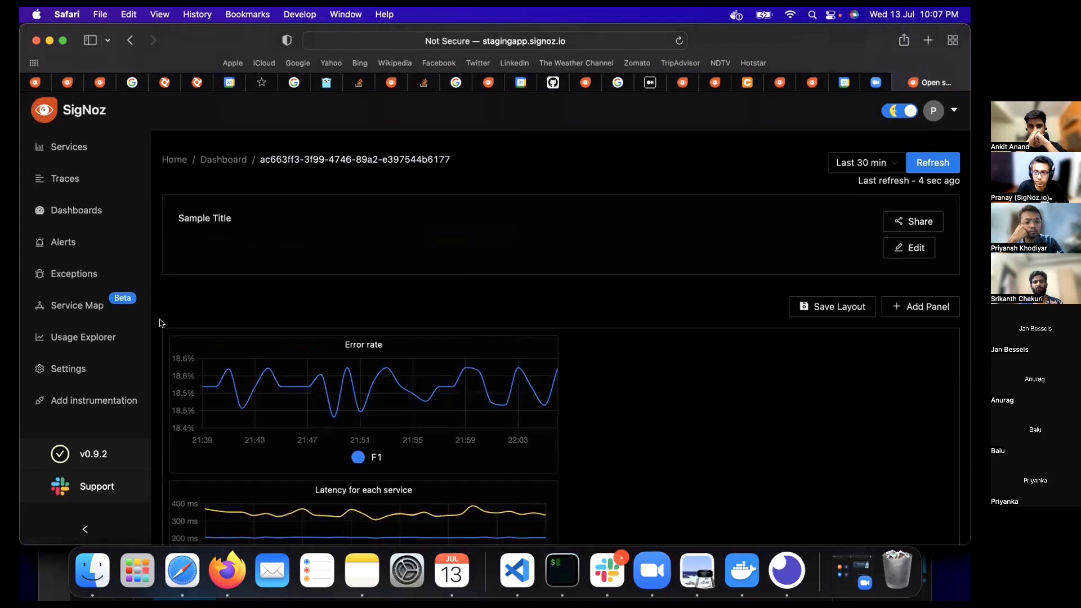
Open the Traces page and filter the traces by service name to driver only
{"action": "left_click", "coordinate": [123, 181]}
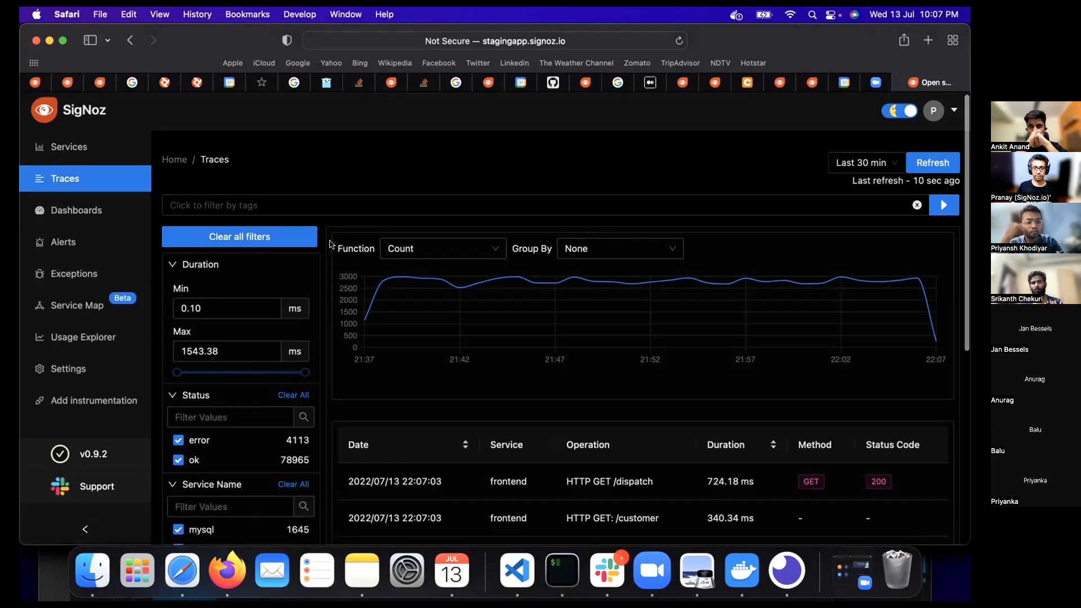
{"action": "scroll", "coordinate": [330, 244], "scroll_direction": "down", "scroll_amount": 3}
{"action": "scroll", "coordinate": [330, 249], "scroll_direction": "down", "scroll_amount": 5}
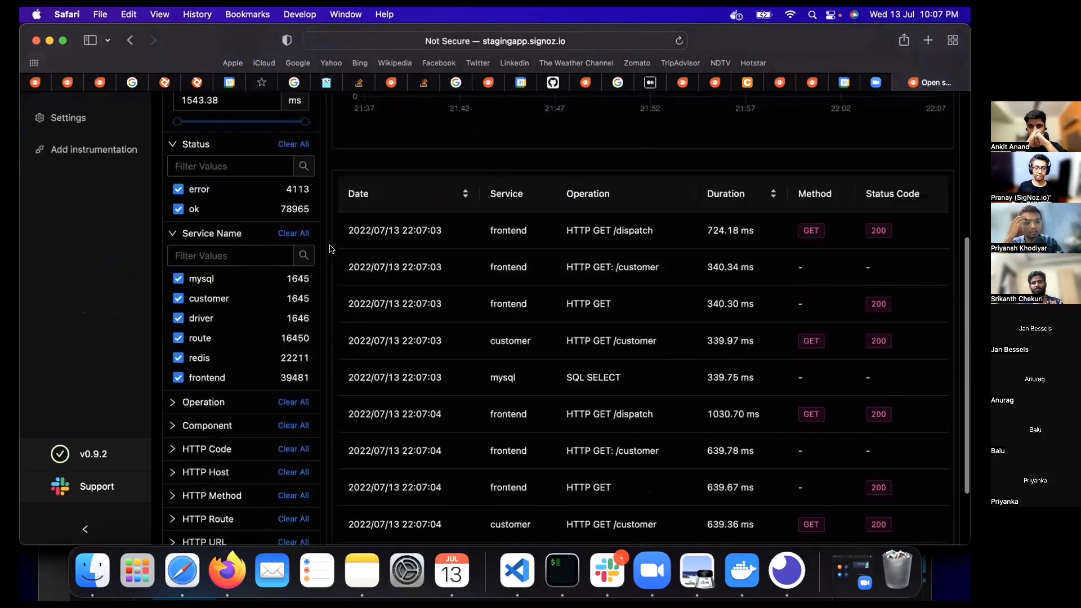
{"action": "scroll", "coordinate": [330, 249], "scroll_direction": "up", "scroll_amount": 8}
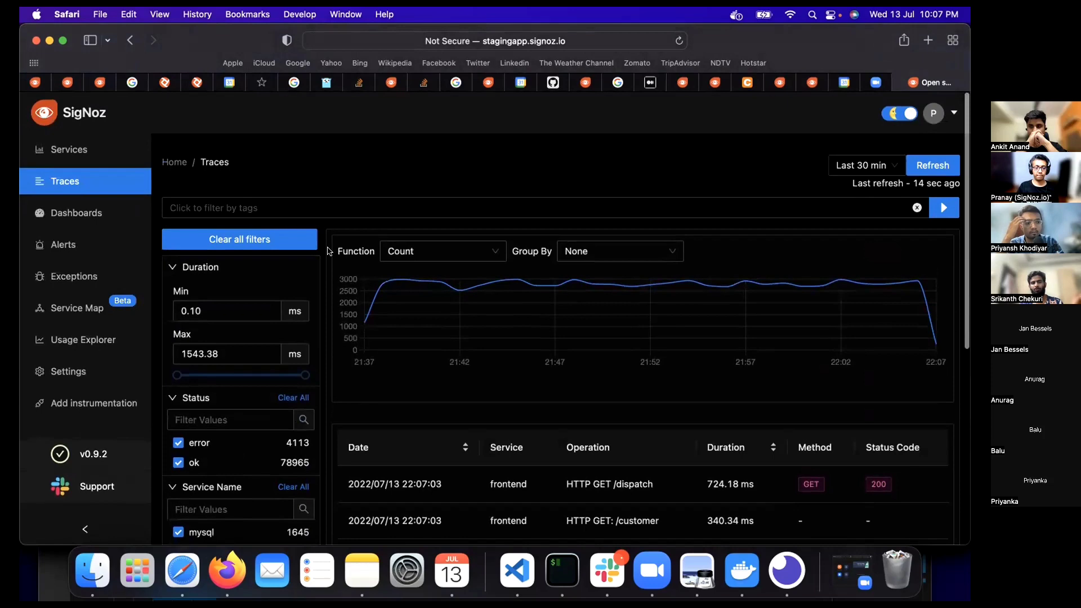
{"action": "scroll", "coordinate": [330, 251], "scroll_direction": "down", "scroll_amount": 5}
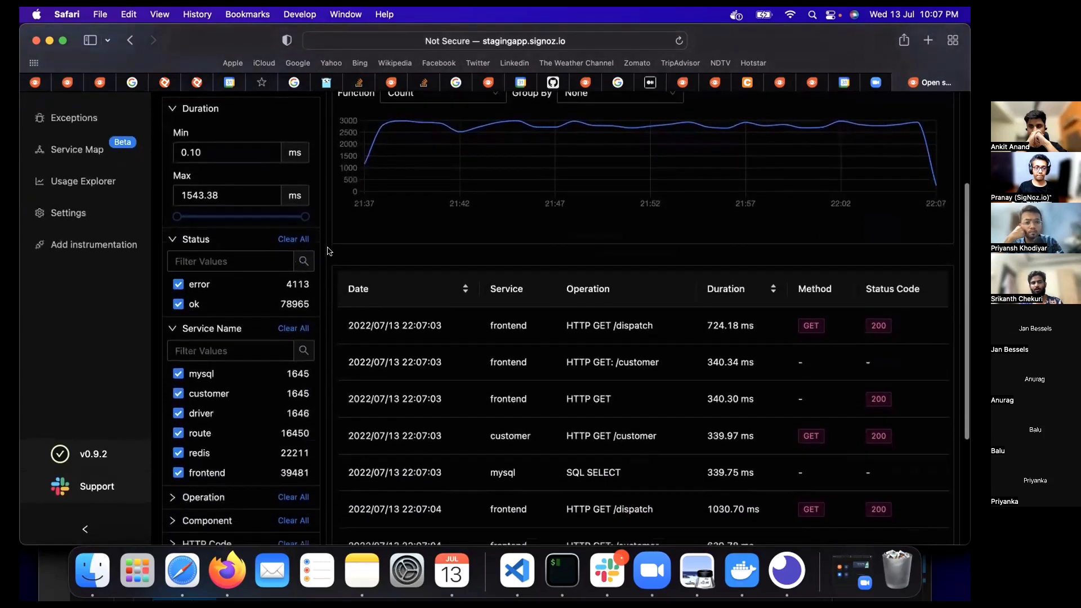
{"action": "left_click", "coordinate": [292, 329]}
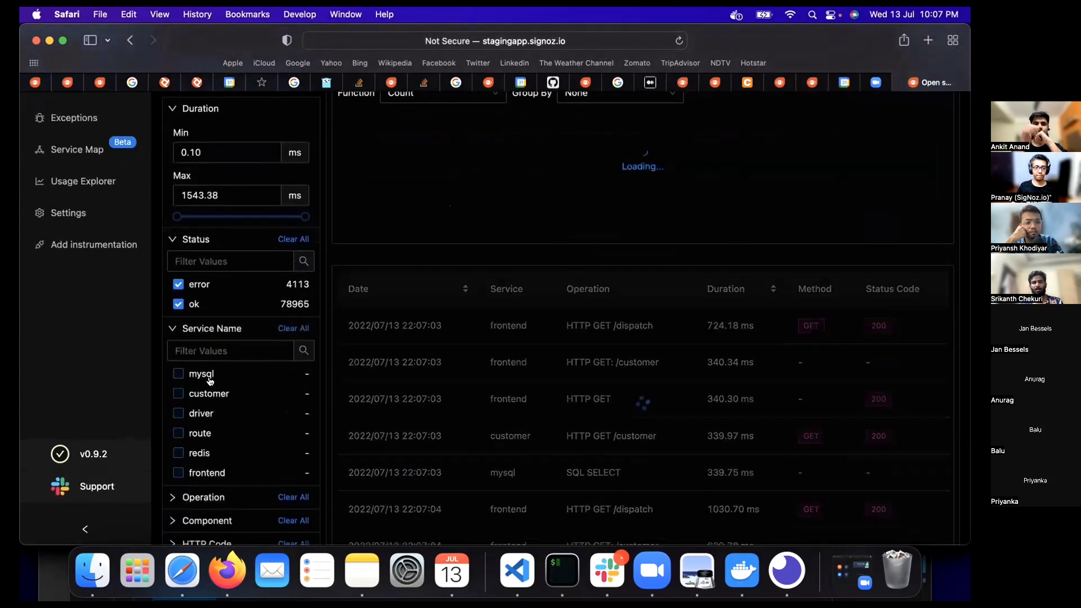
{"action": "left_click", "coordinate": [201, 414]}
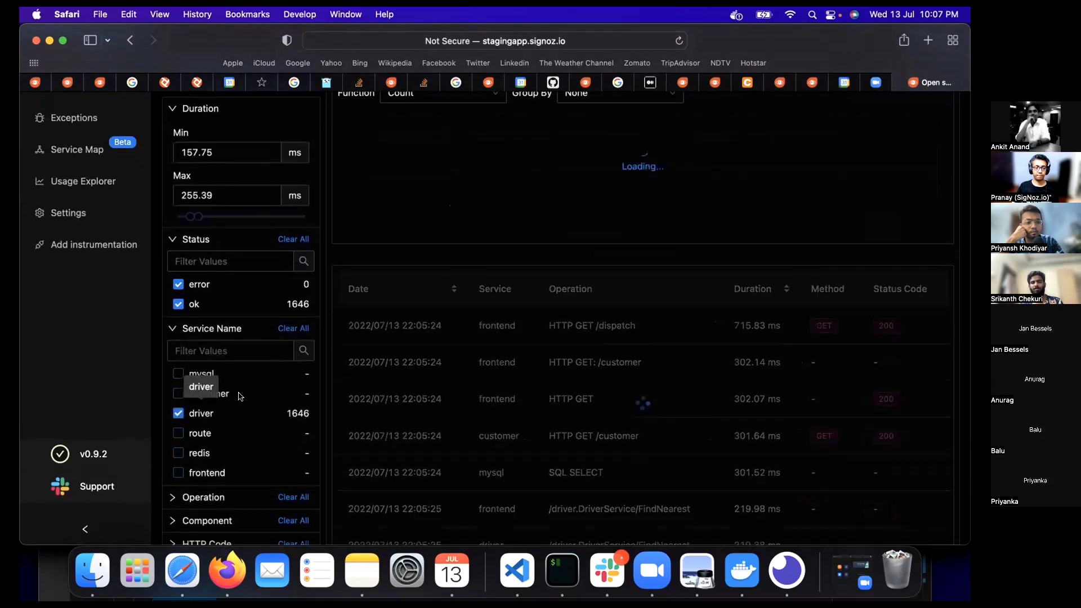
View the span details of the first driver trace in the filtered list and return to the Traces page
{"action": "left_click", "coordinate": [406, 330]}
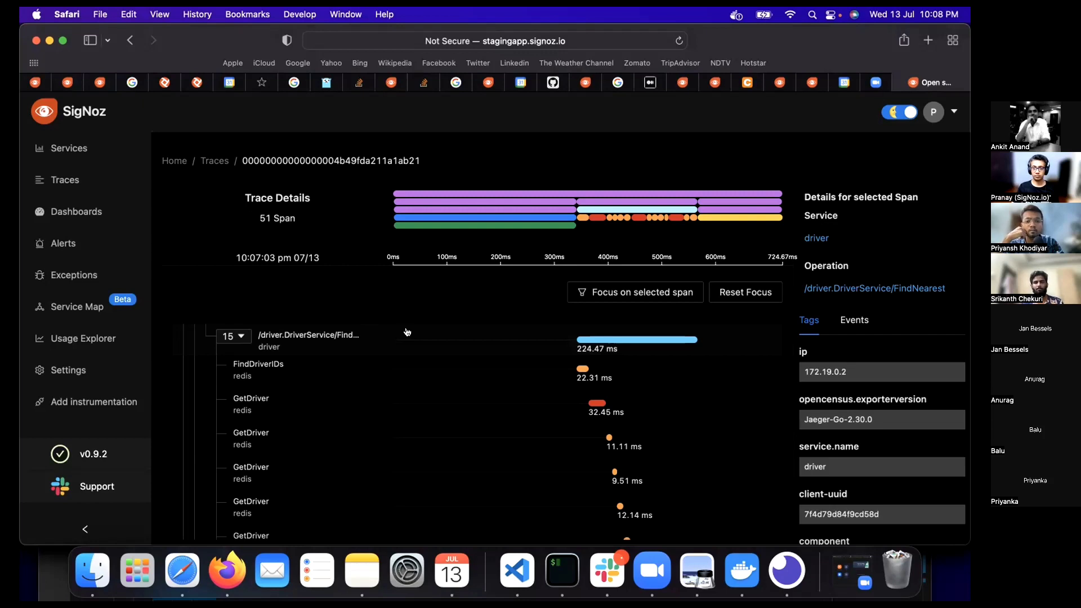
{"action": "scroll", "coordinate": [302, 179], "scroll_direction": "up", "scroll_amount": 1}
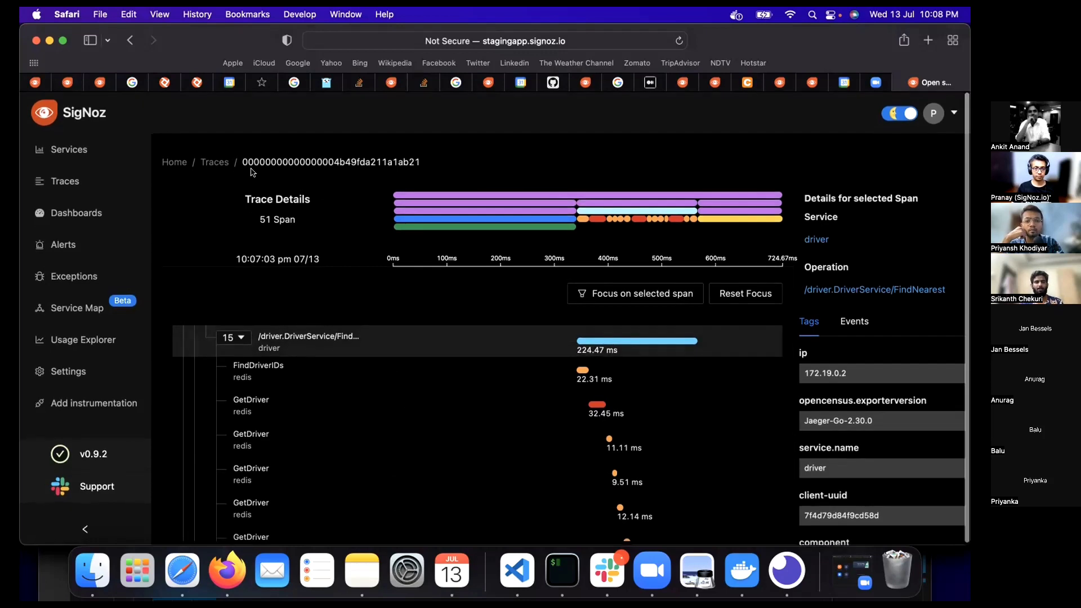
{"action": "left_click", "coordinate": [214, 163]}
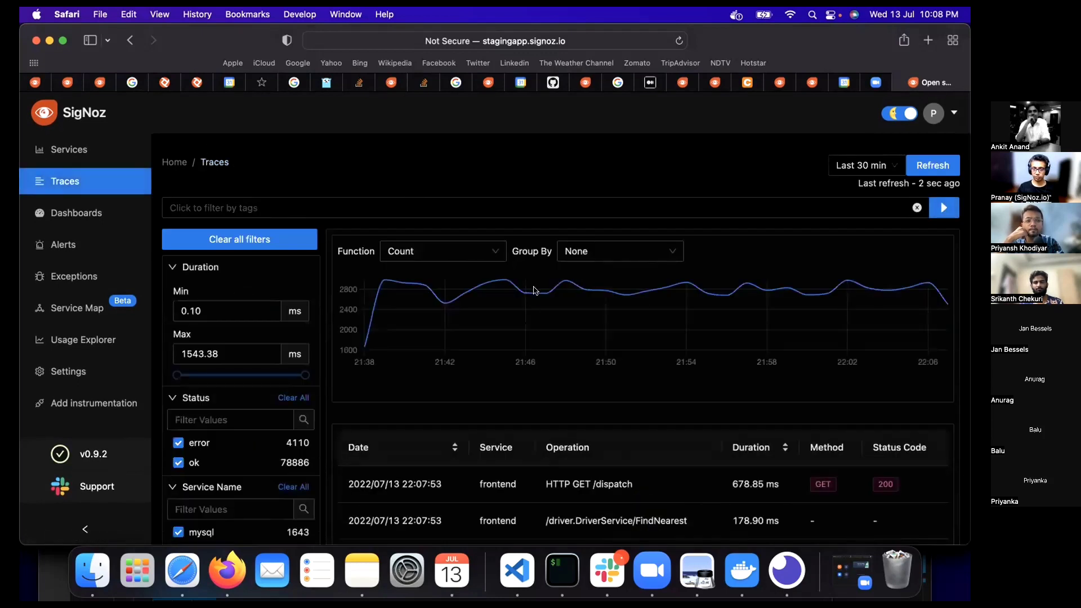
Switch to the Zoom app
{"action": "left_click", "coordinate": [653, 563]}
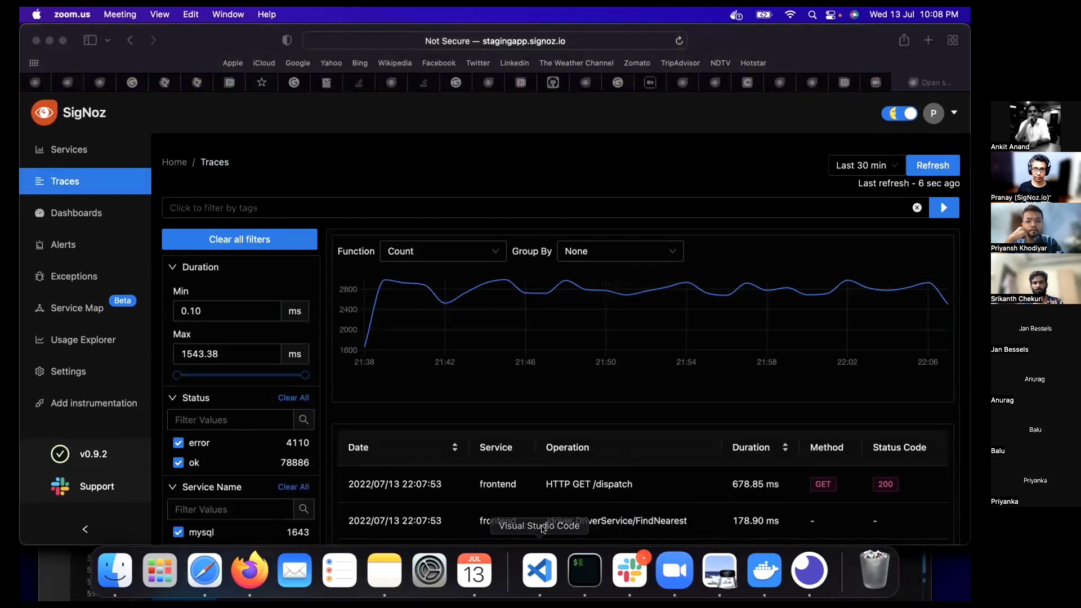